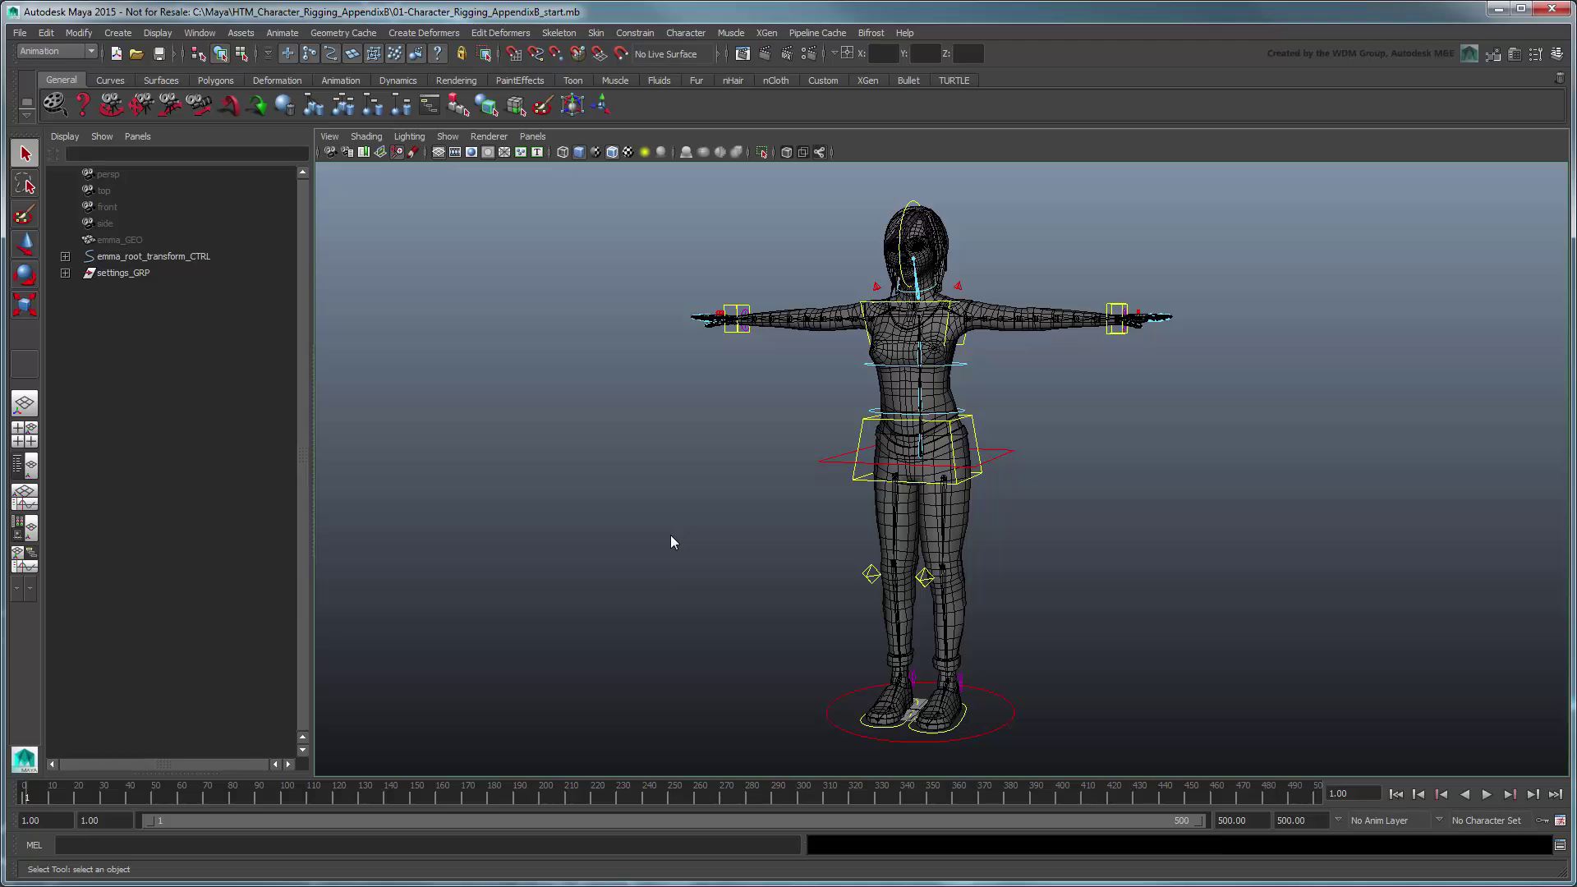
Pull the chest control up to stretch the torso, then undo the stretch.
{"action": "scroll", "coordinate": [1105, 451], "scroll_direction": "up", "scroll_amount": 5}
{"action": "left_click_drag", "start_coordinate": [1003, 520], "coordinate": [1005, 515], "text": "alt"}
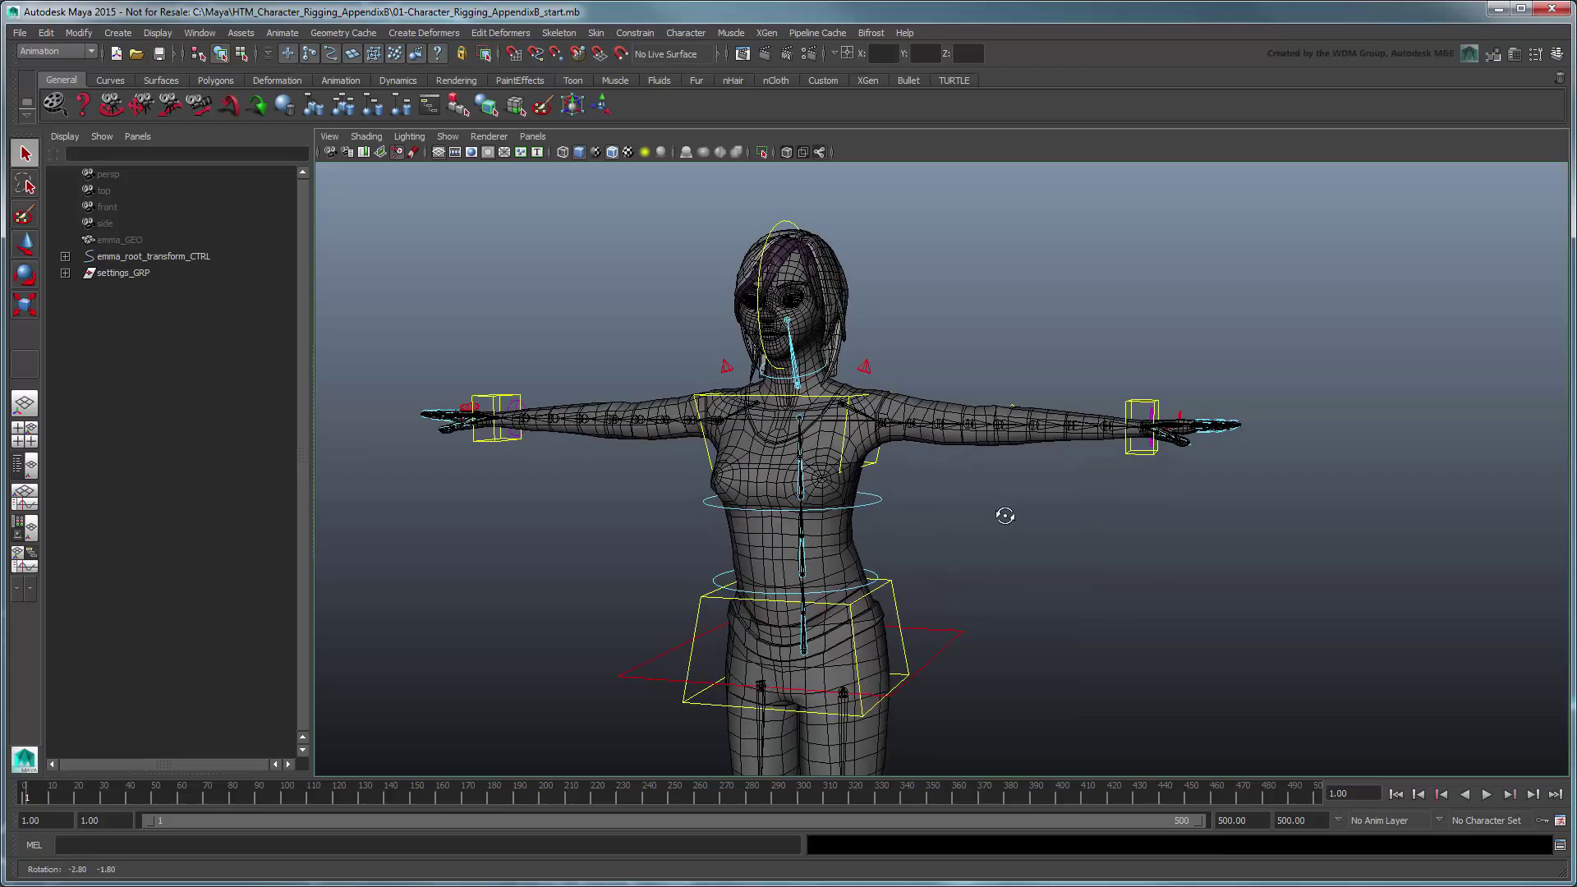
{"action": "left_click", "coordinate": [844, 395]}
{"action": "key", "text": "w"}
{"action": "left_click_drag", "start_coordinate": [791, 398], "coordinate": [762, 271]}
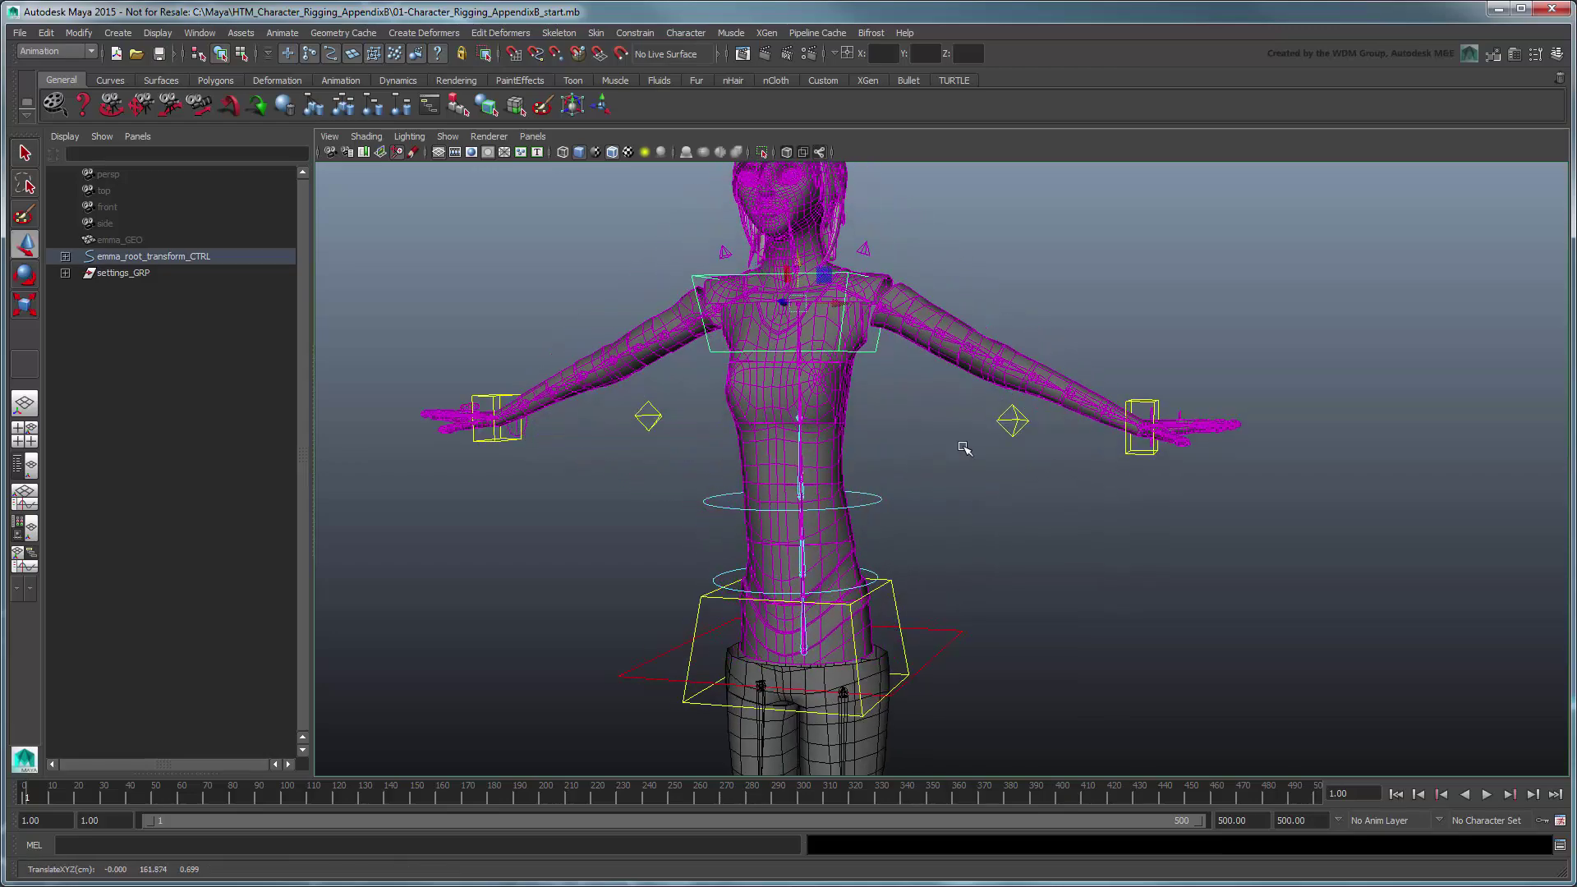
{"action": "key", "text": "ctrl+z"}
Pull the right wrist control to stretch the arm, then undo it.
{"action": "left_click", "coordinate": [1143, 427]}
{"action": "left_click_drag", "start_coordinate": [1162, 428], "coordinate": [1275, 429]}
{"action": "key", "text": "ctrl+z"}
From a side view, swing the left foot control forward to stretch the leg.
{"action": "left_click_drag", "start_coordinate": [1323, 511], "coordinate": [1109, 539], "text": "alt"}
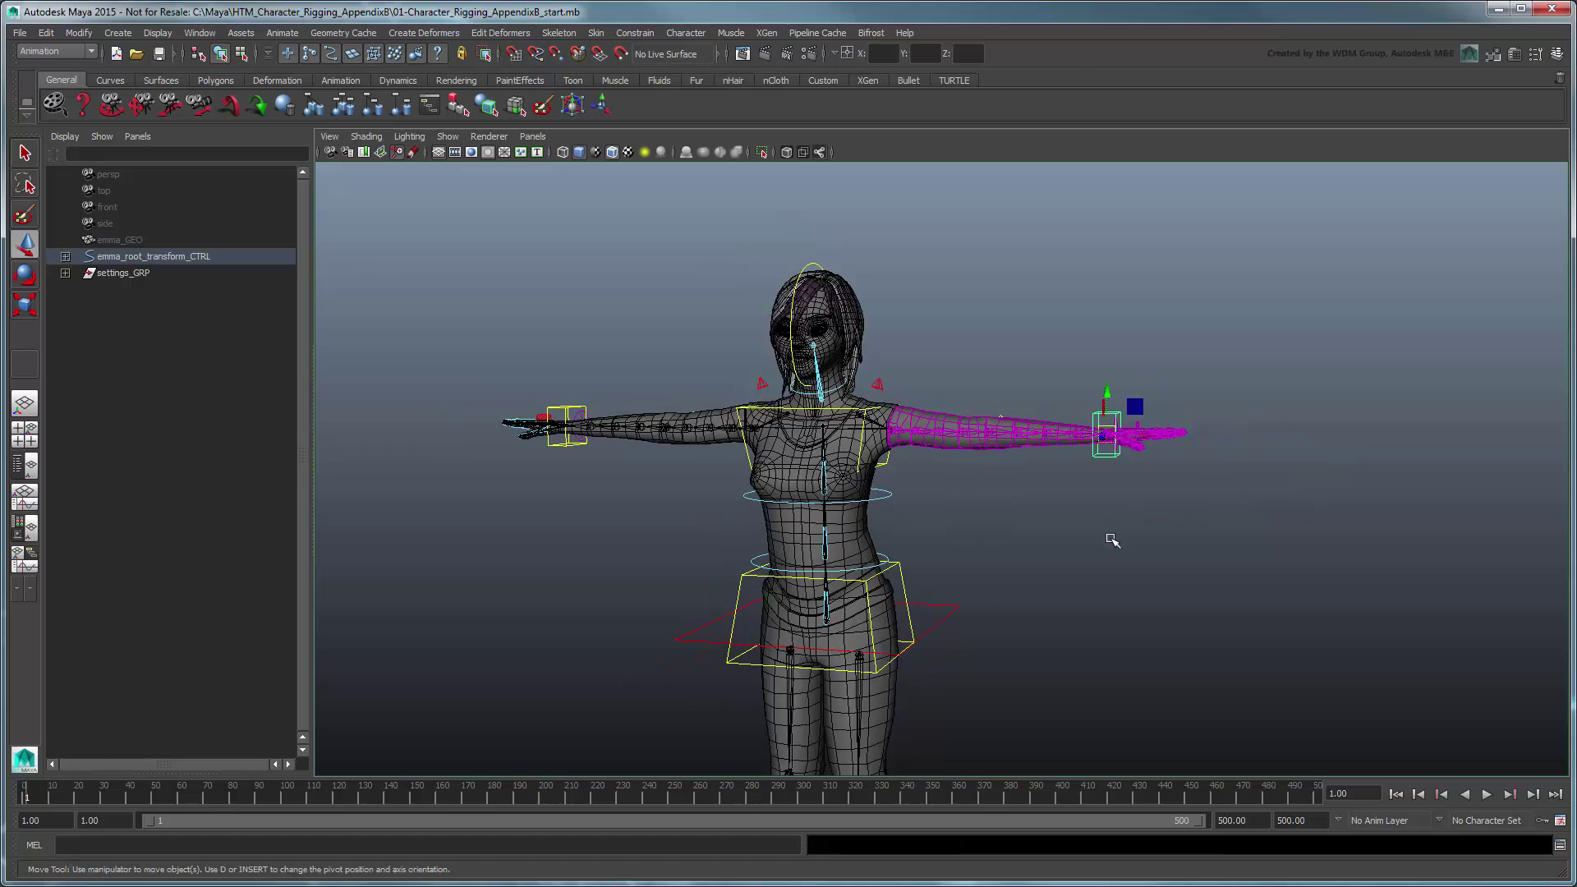
{"action": "scroll", "coordinate": [1108, 539], "scroll_direction": "up", "scroll_amount": 5}
{"action": "middle_click_drag", "start_coordinate": [1109, 538], "coordinate": [1162, 295], "text": "alt"}
{"action": "left_click_drag", "start_coordinate": [1162, 296], "coordinate": [1027, 335], "text": "alt"}
{"action": "left_click", "coordinate": [904, 652]}
{"action": "left_click_drag", "start_coordinate": [860, 614], "coordinate": [1247, 632]}
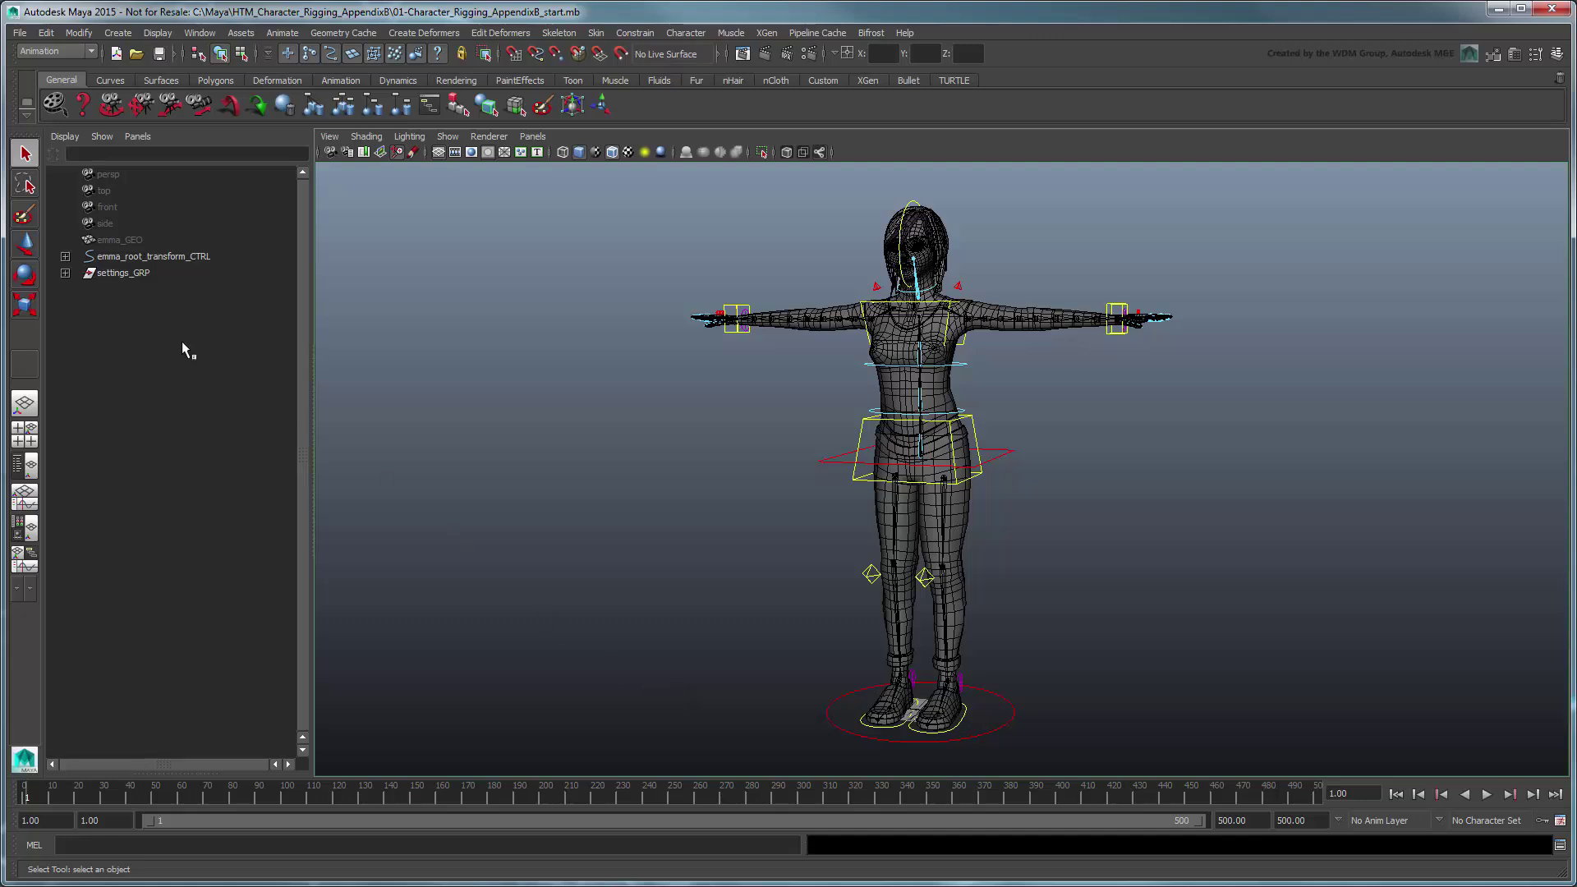
Expand the left leg's DO_NOT_TOUCH_GRP IK chain; select leftShin_pv_IK_JNT and leftFoot_pv_IK_JNT.
{"action": "left_click", "coordinate": [65, 256]}
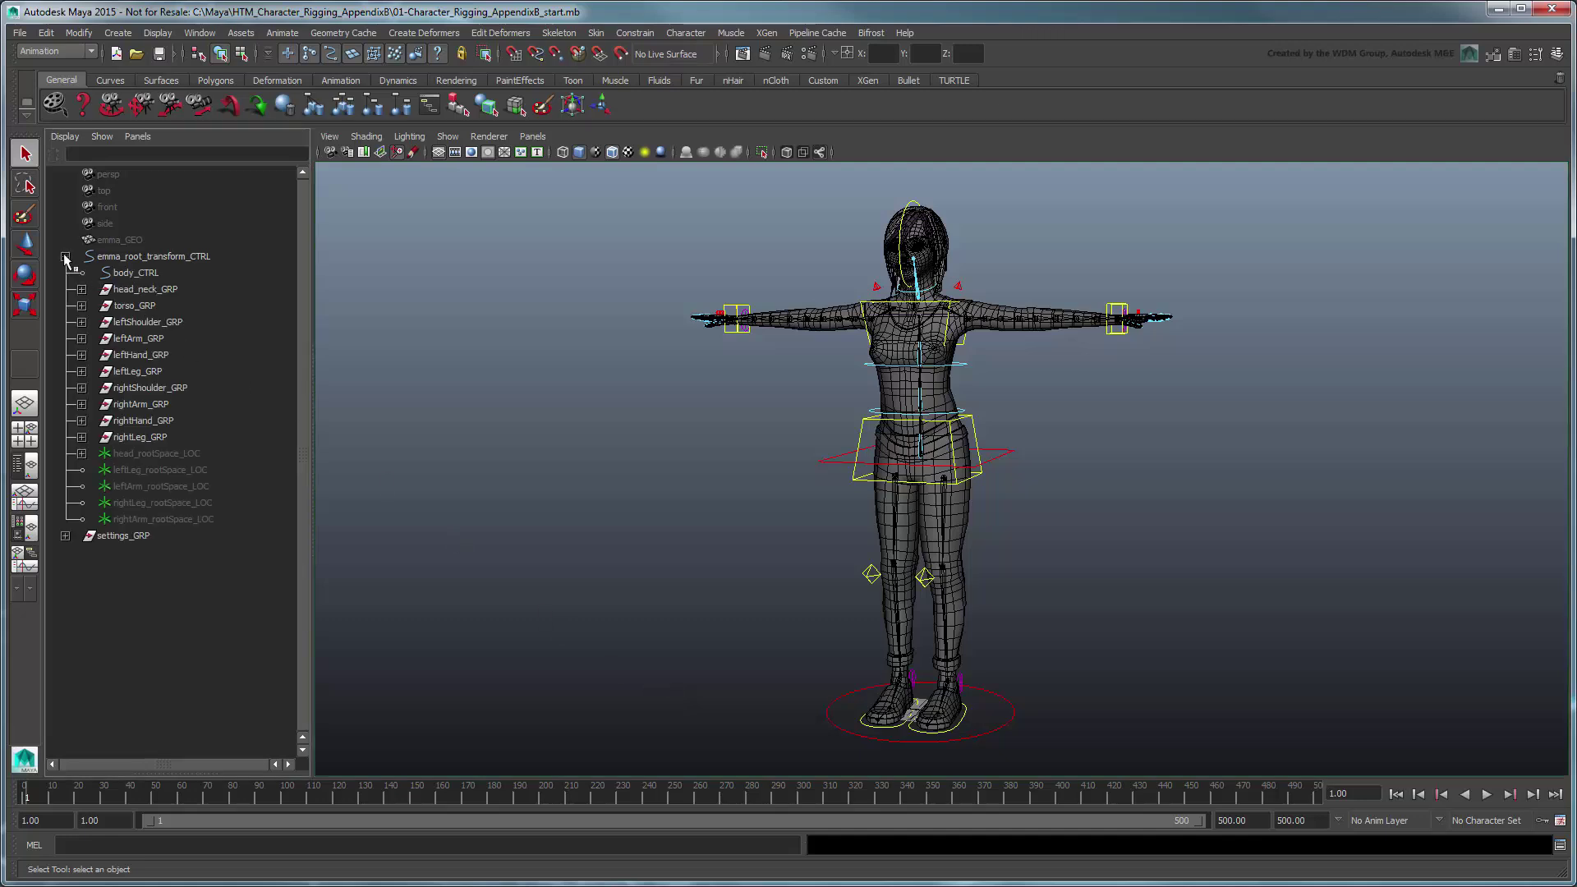
{"action": "left_click", "coordinate": [81, 371]}
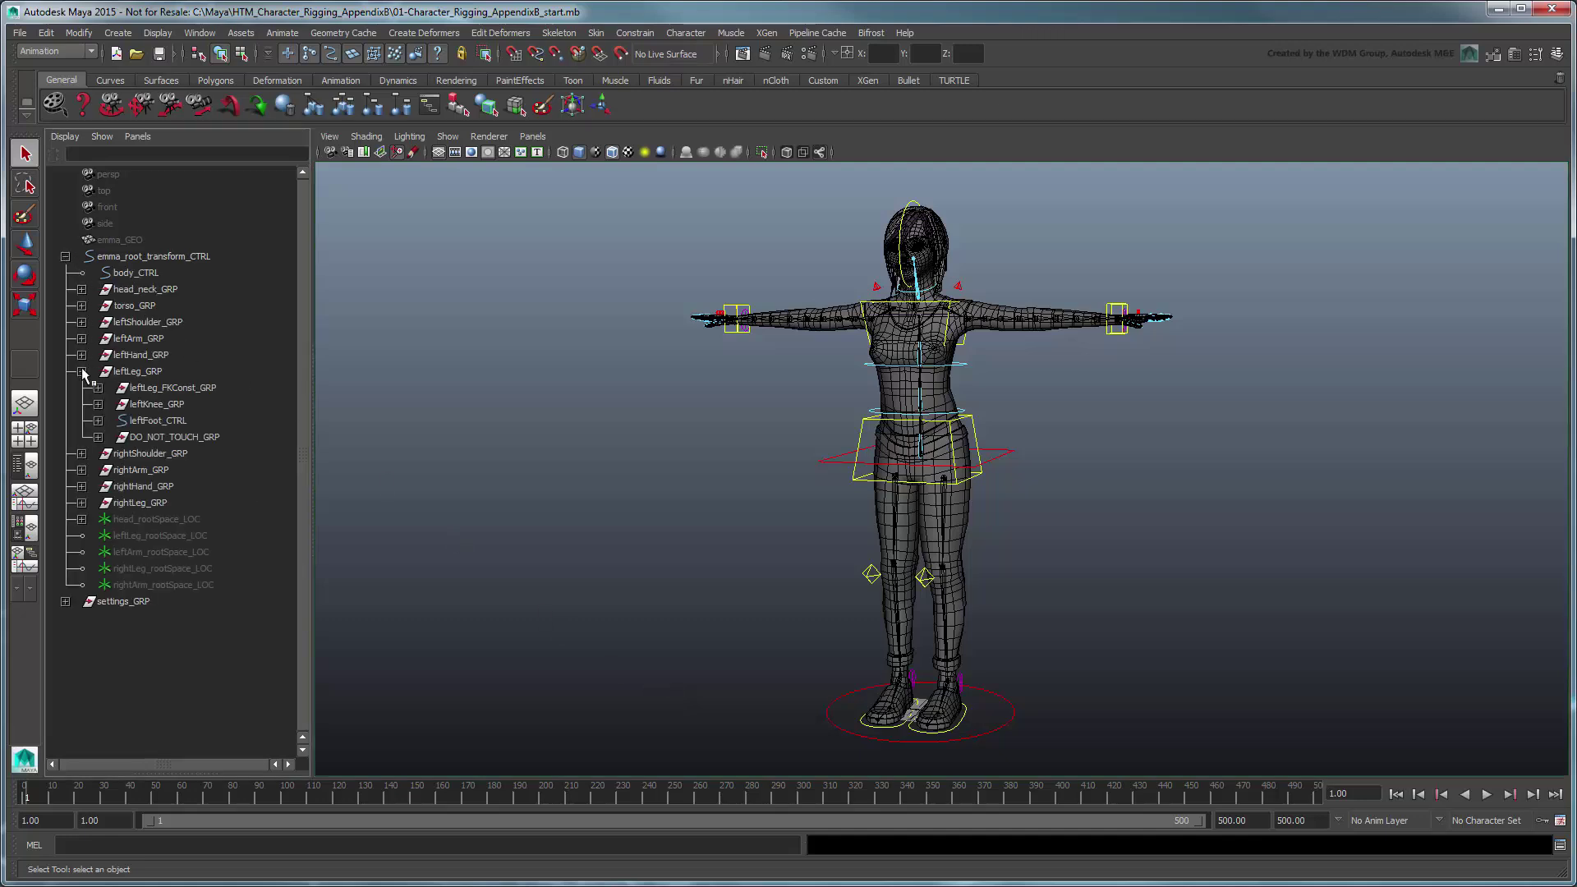
{"action": "left_click", "coordinate": [97, 438]}
{"action": "left_click", "coordinate": [115, 503]}
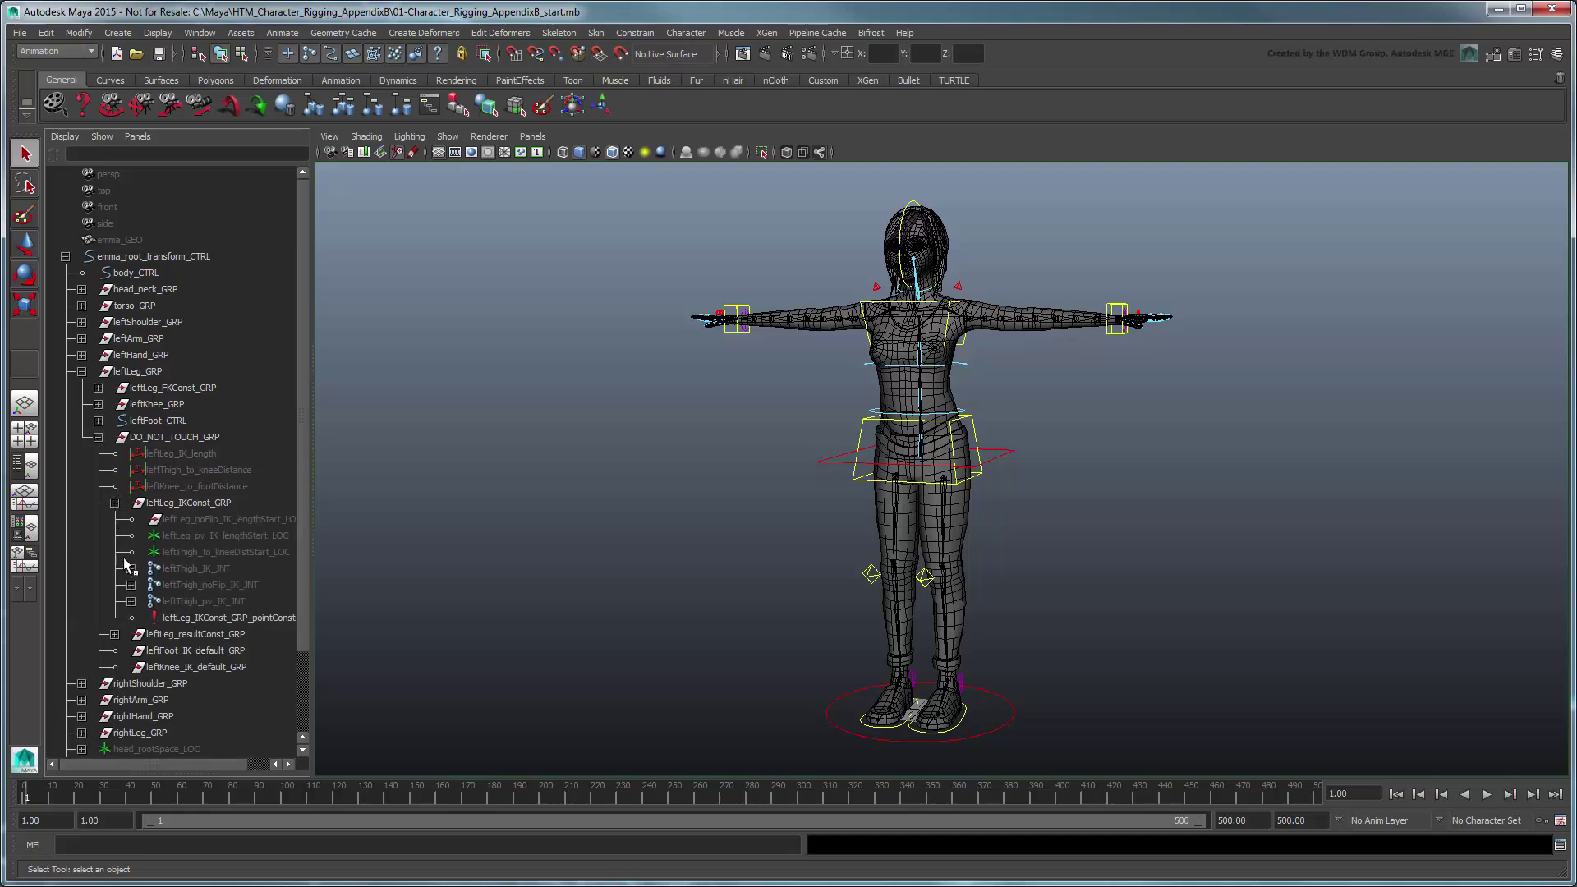
{"action": "left_click", "coordinate": [131, 601]}
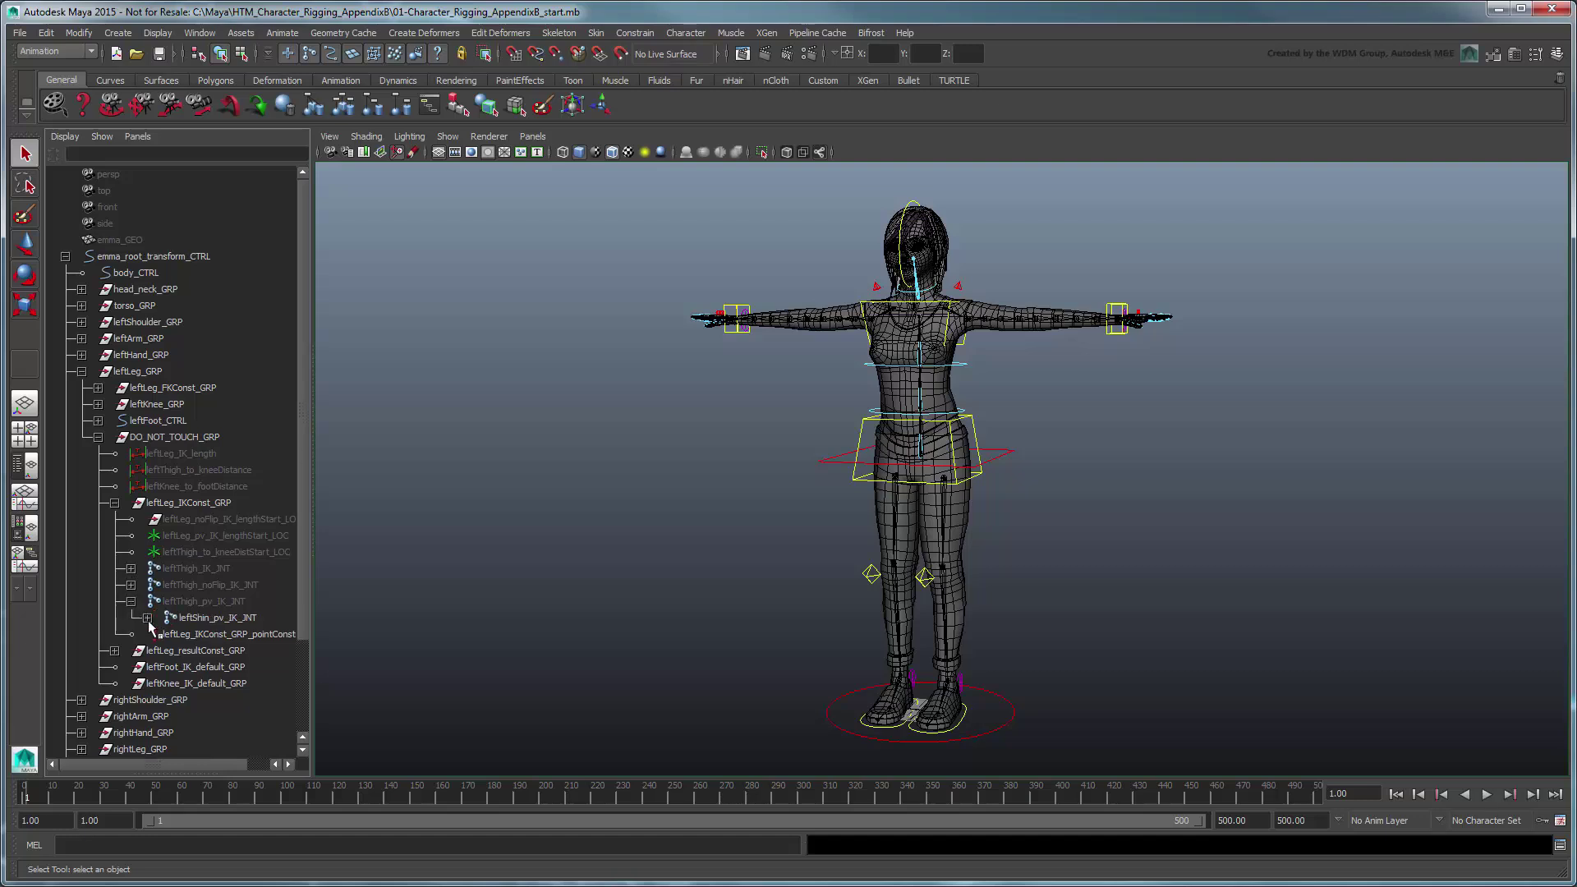
{"action": "left_click", "coordinate": [147, 618]}
{"action": "left_click", "coordinate": [220, 617]}
{"action": "left_click", "coordinate": [261, 636], "text": "ctrl"}
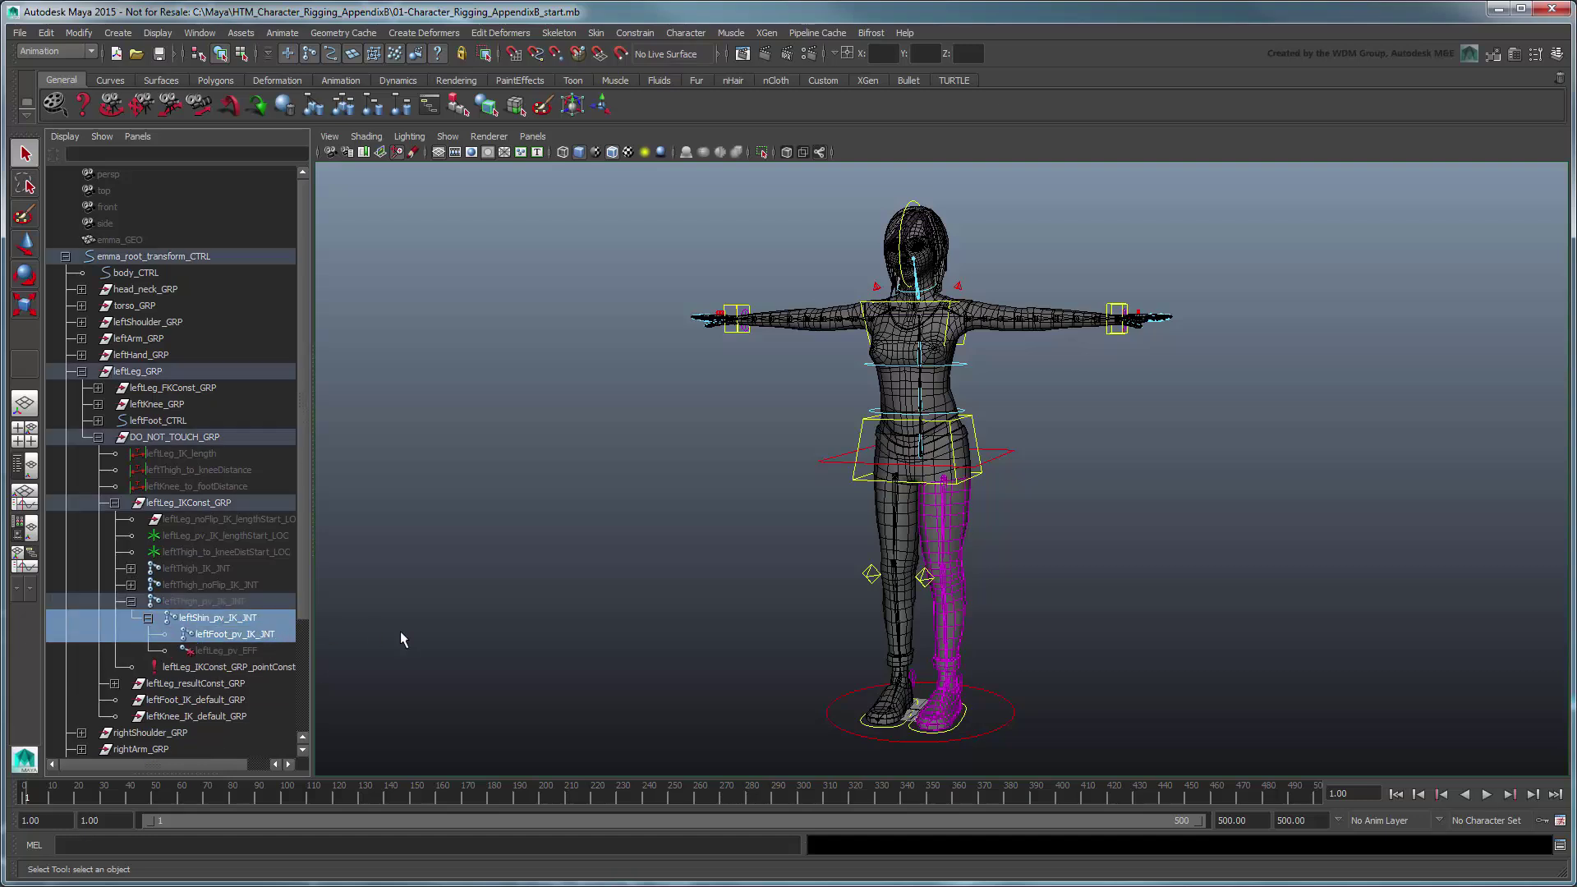
Graph the selected joints' input and output connections in the Node Editor.
{"action": "left_click", "coordinate": [200, 33]}
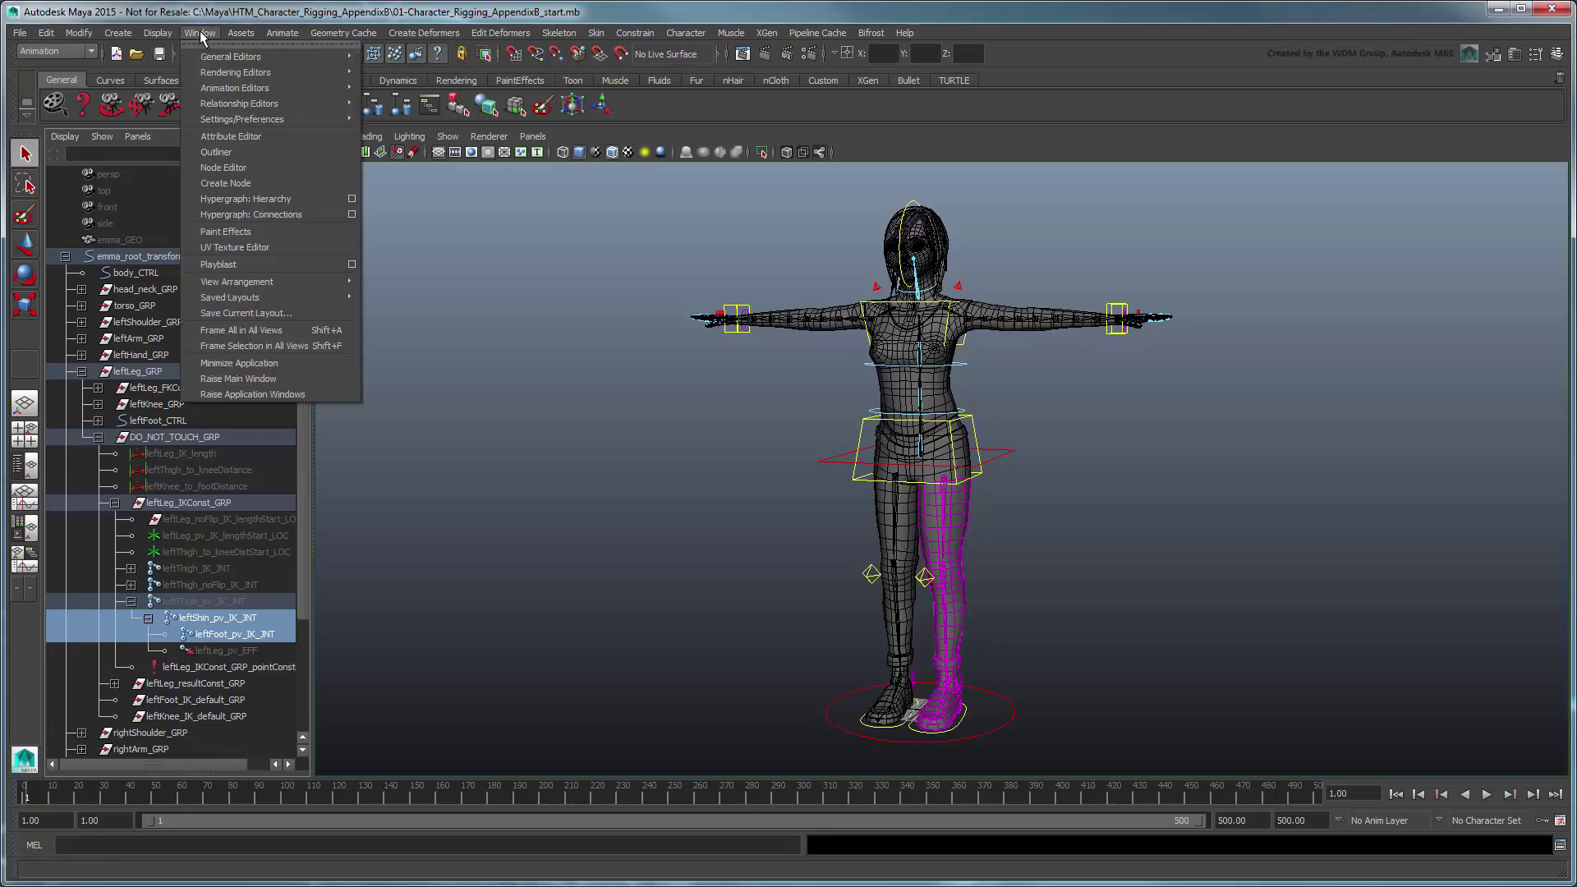
{"action": "left_click", "coordinate": [312, 168]}
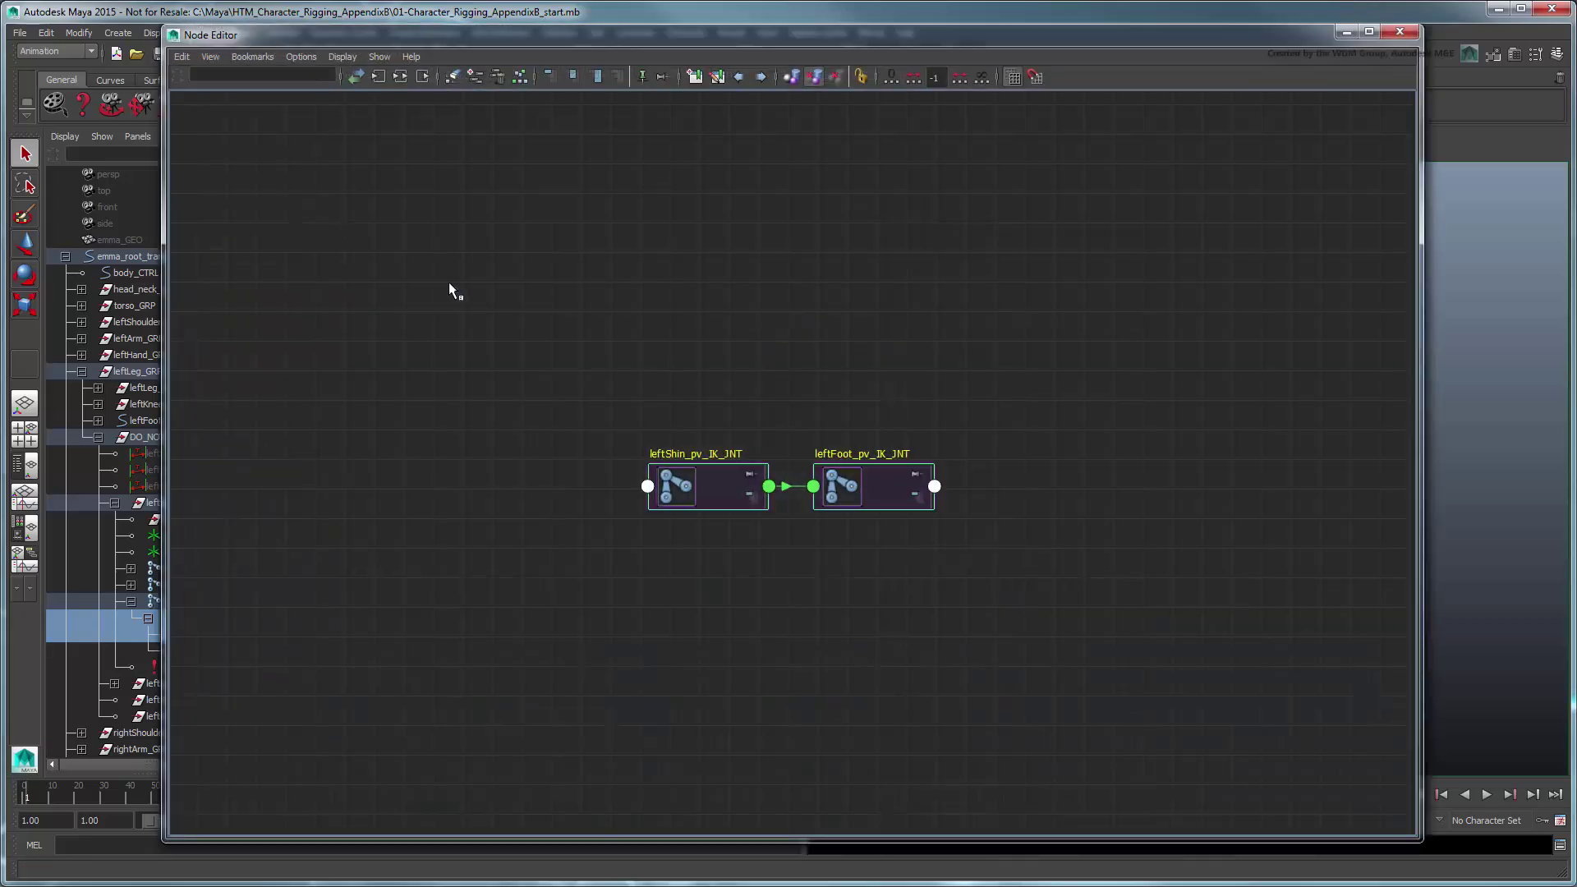
{"action": "left_click", "coordinate": [400, 77]}
Zoom in and shift the left group of input nodes further left.
{"action": "scroll", "coordinate": [493, 247], "scroll_direction": "up", "scroll_amount": 3}
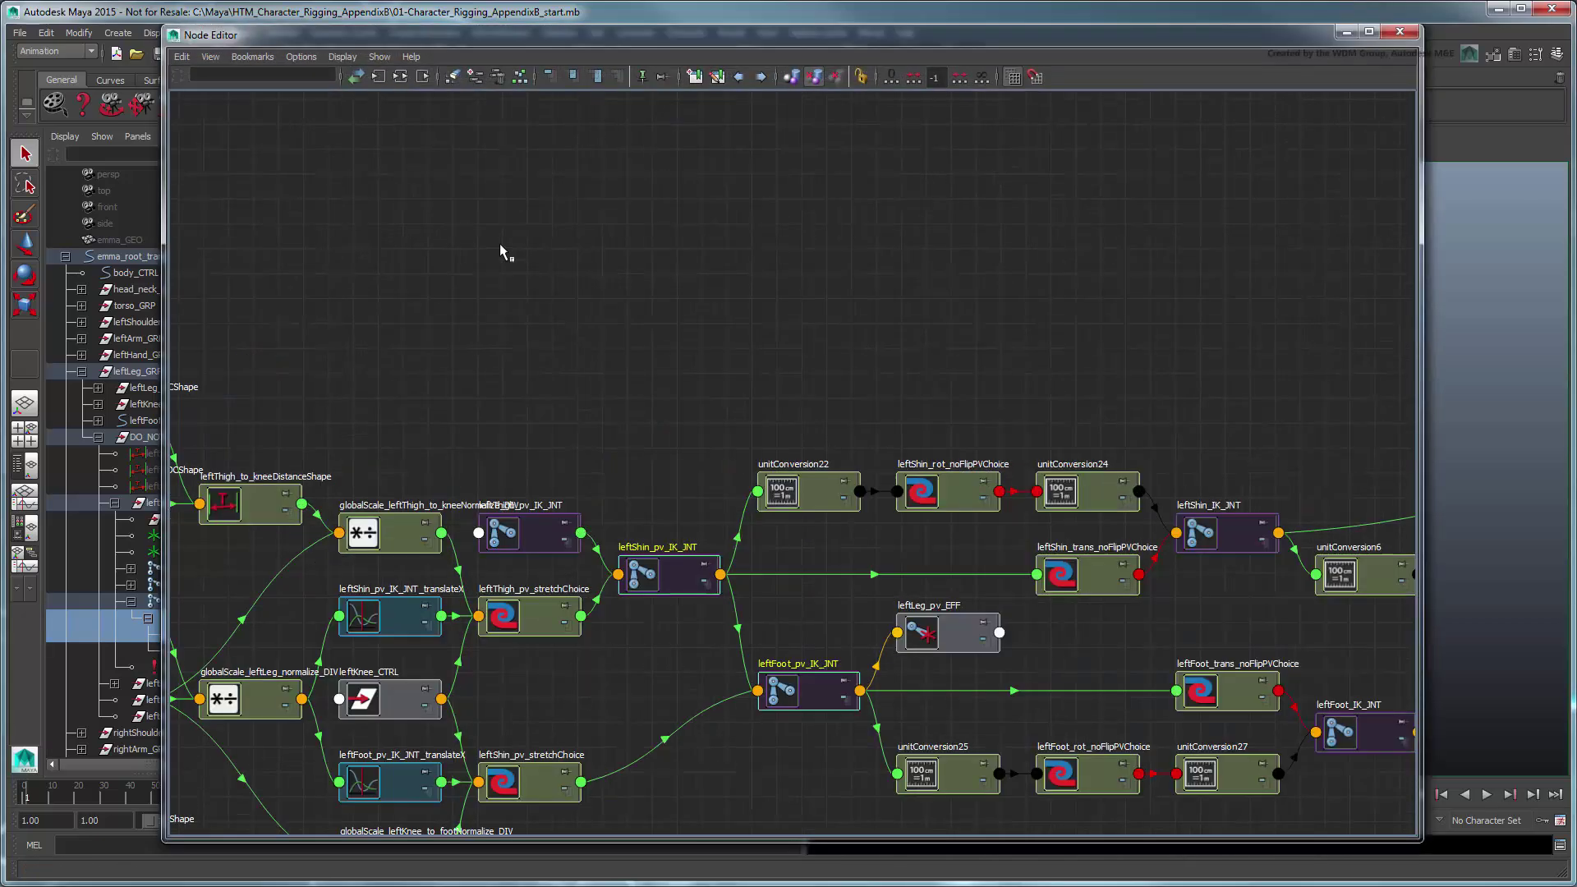
{"action": "scroll", "coordinate": [966, 694], "scroll_direction": "up", "scroll_amount": 5}
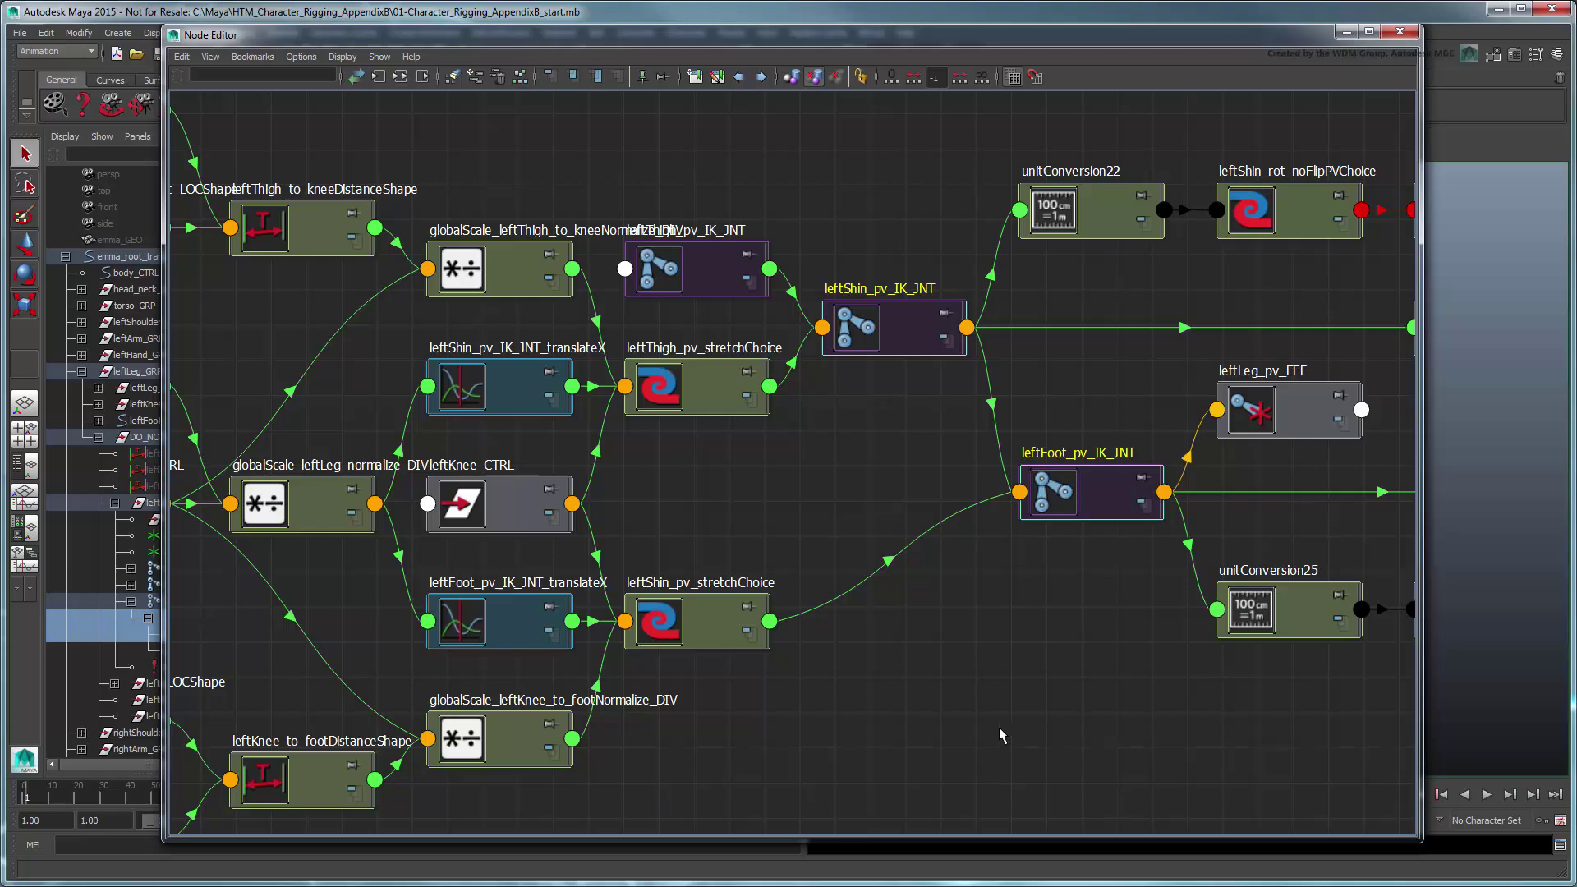
{"action": "left_click_drag", "start_coordinate": [251, 146], "coordinate": [760, 821]}
{"action": "left_click_drag", "start_coordinate": [716, 624], "coordinate": [485, 632]}
Create a blendColors node and rename it leftLeg_pv_stretchToggle.
{"action": "left_click", "coordinate": [493, 682]}
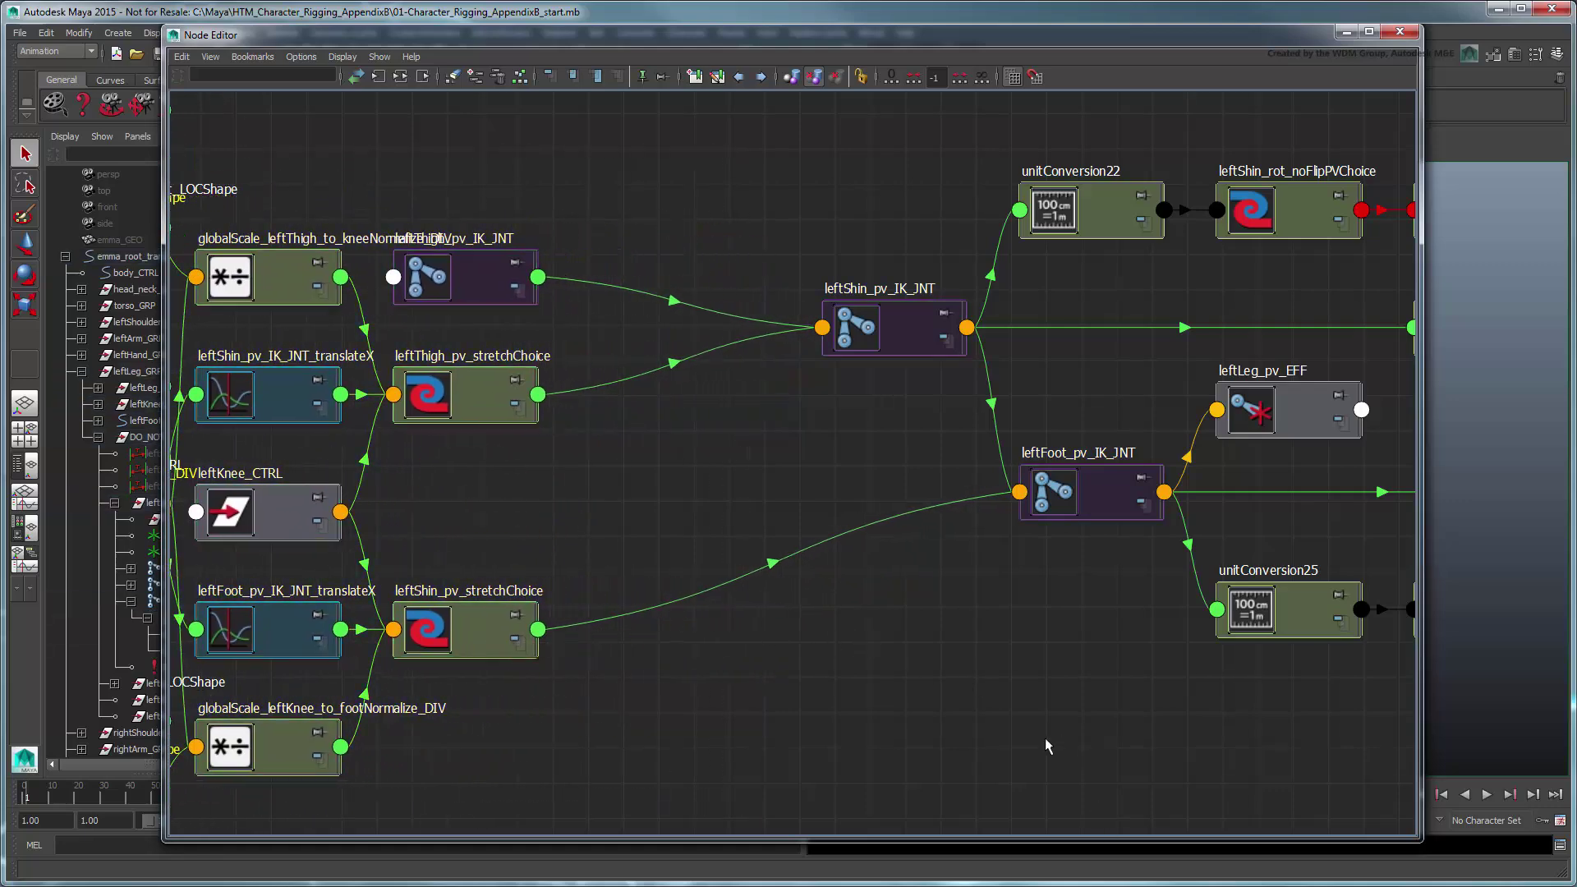
{"action": "key", "text": "Tab"}
{"action": "type", "text": "blendColors"}
{"action": "key", "text": "Return"}
{"action": "double_click", "coordinate": [711, 432]}
{"action": "type", "text": "leftLeg_pv_stretchToggle"}
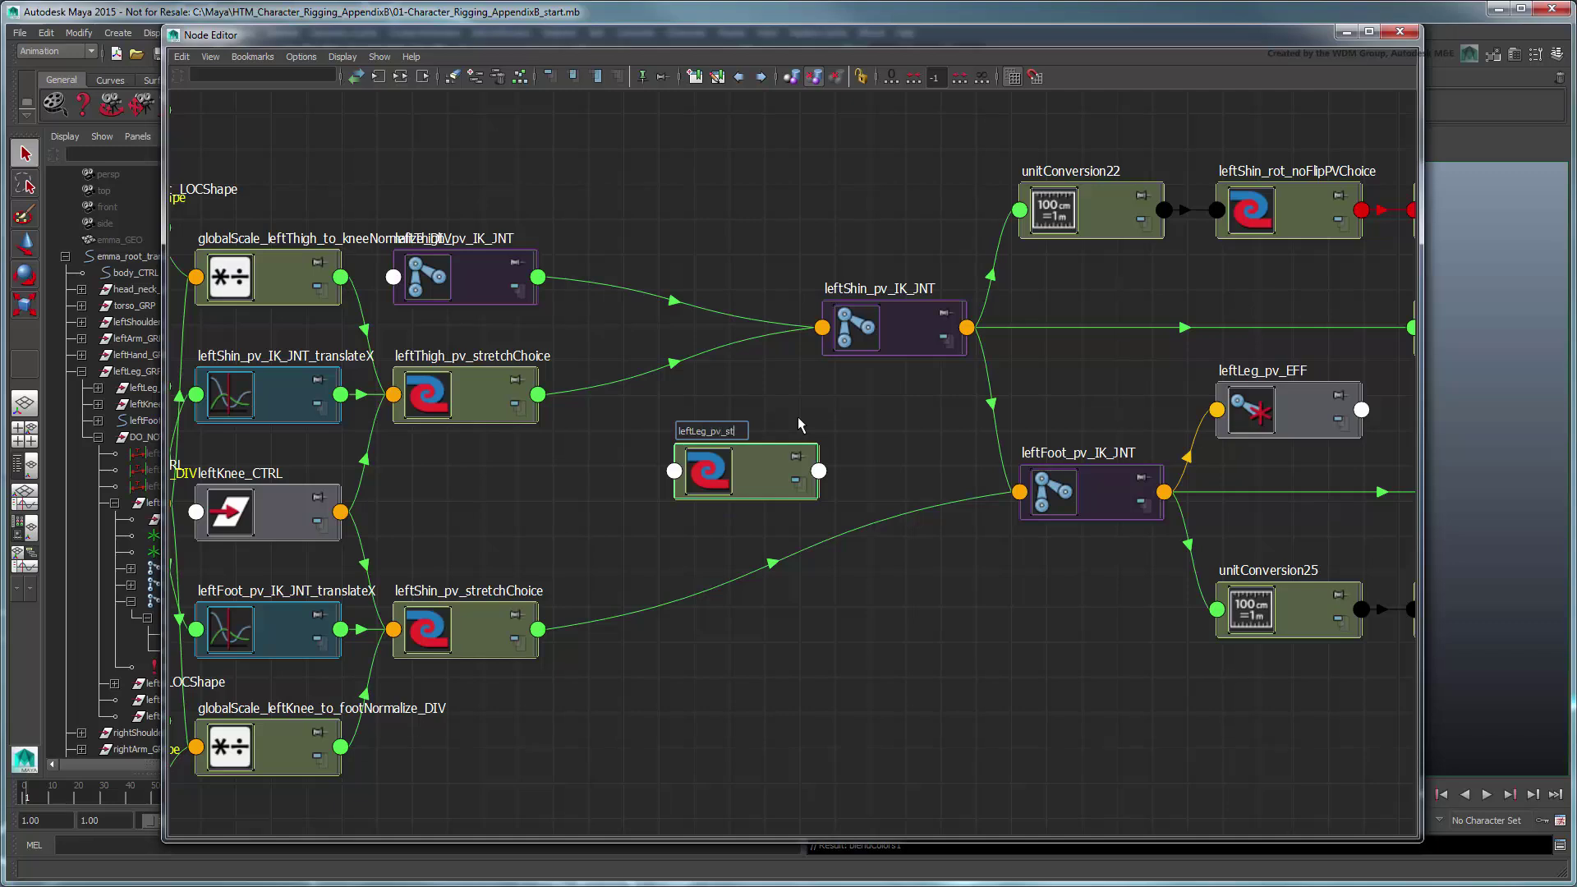
{"action": "key", "text": "Return"}
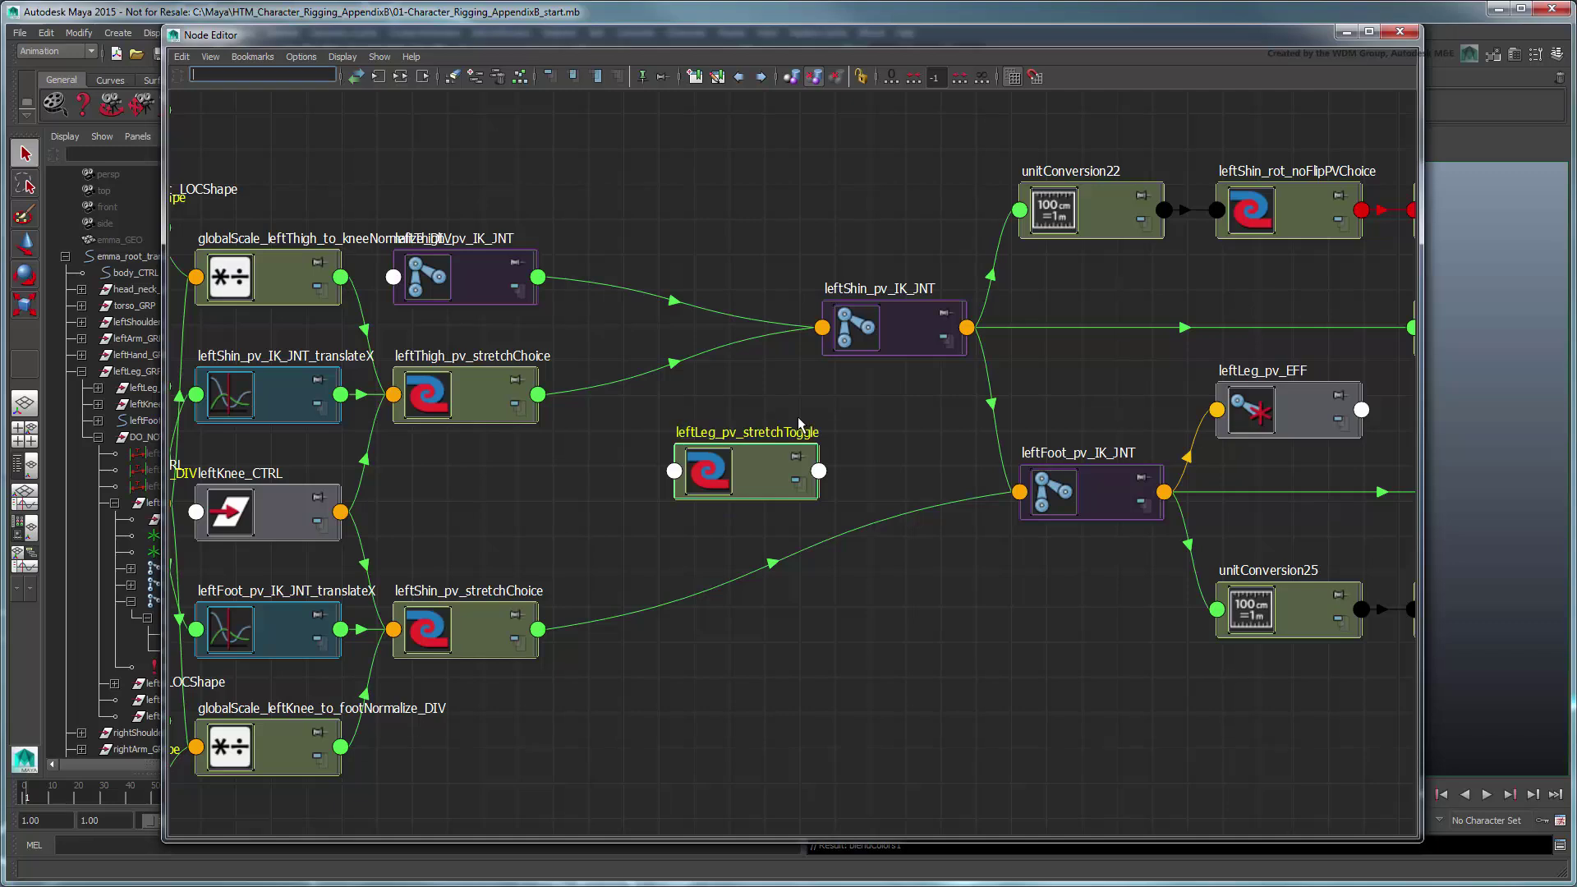
Connect leftThigh_pv_stretchChoice's Output R into the toggle's Color 1 R.
{"action": "left_click", "coordinate": [538, 395]}
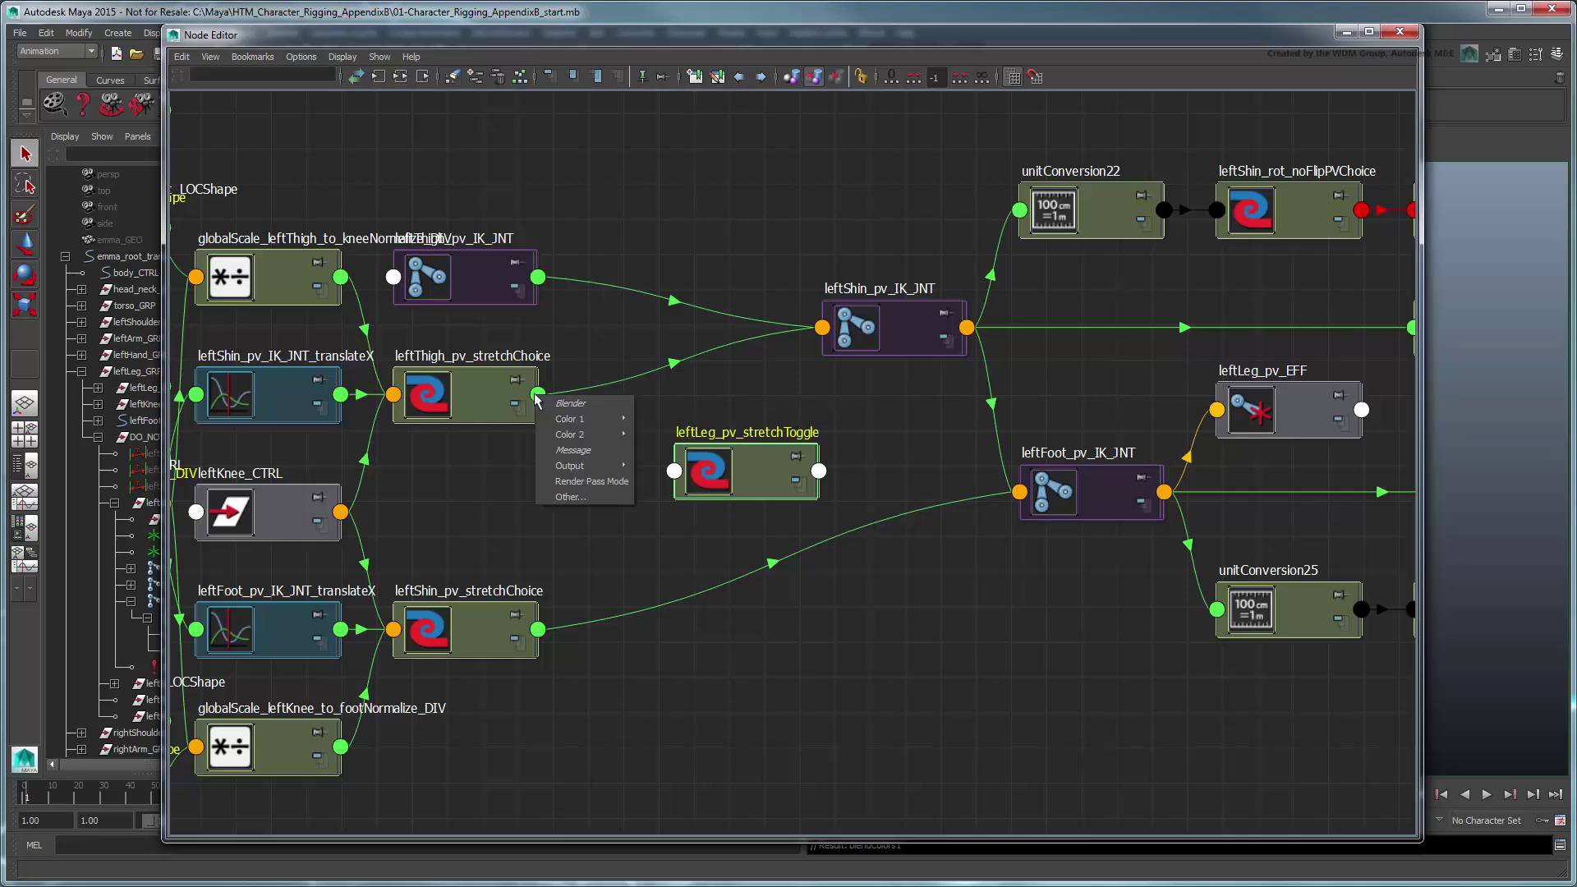
{"action": "mouse_move", "coordinate": [587, 476]}
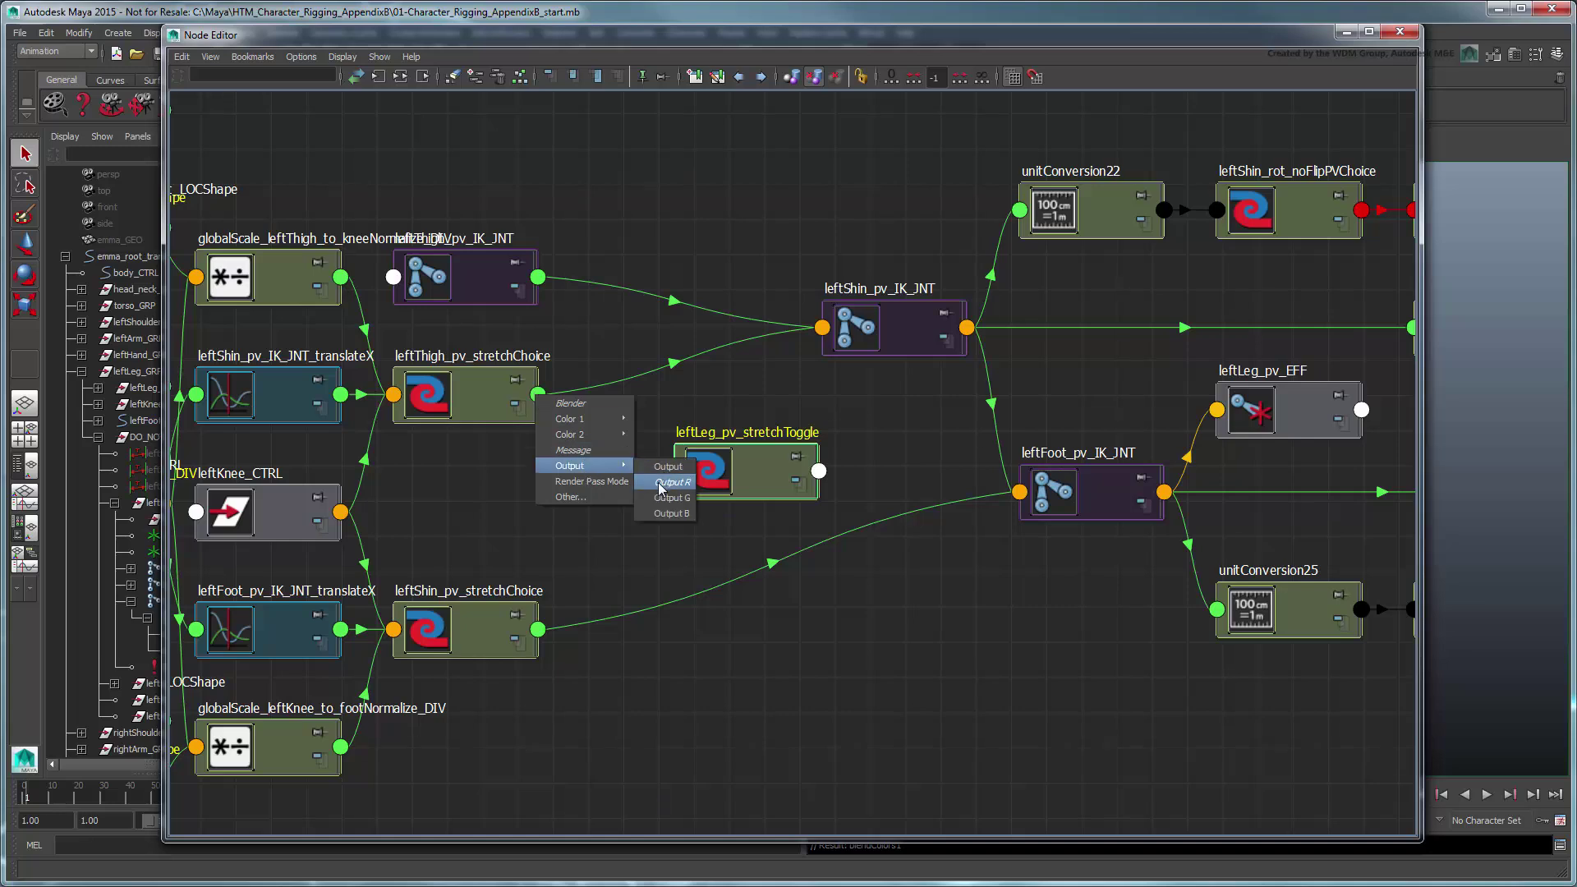
{"action": "left_click", "coordinate": [662, 489]}
{"action": "left_click", "coordinate": [674, 471]}
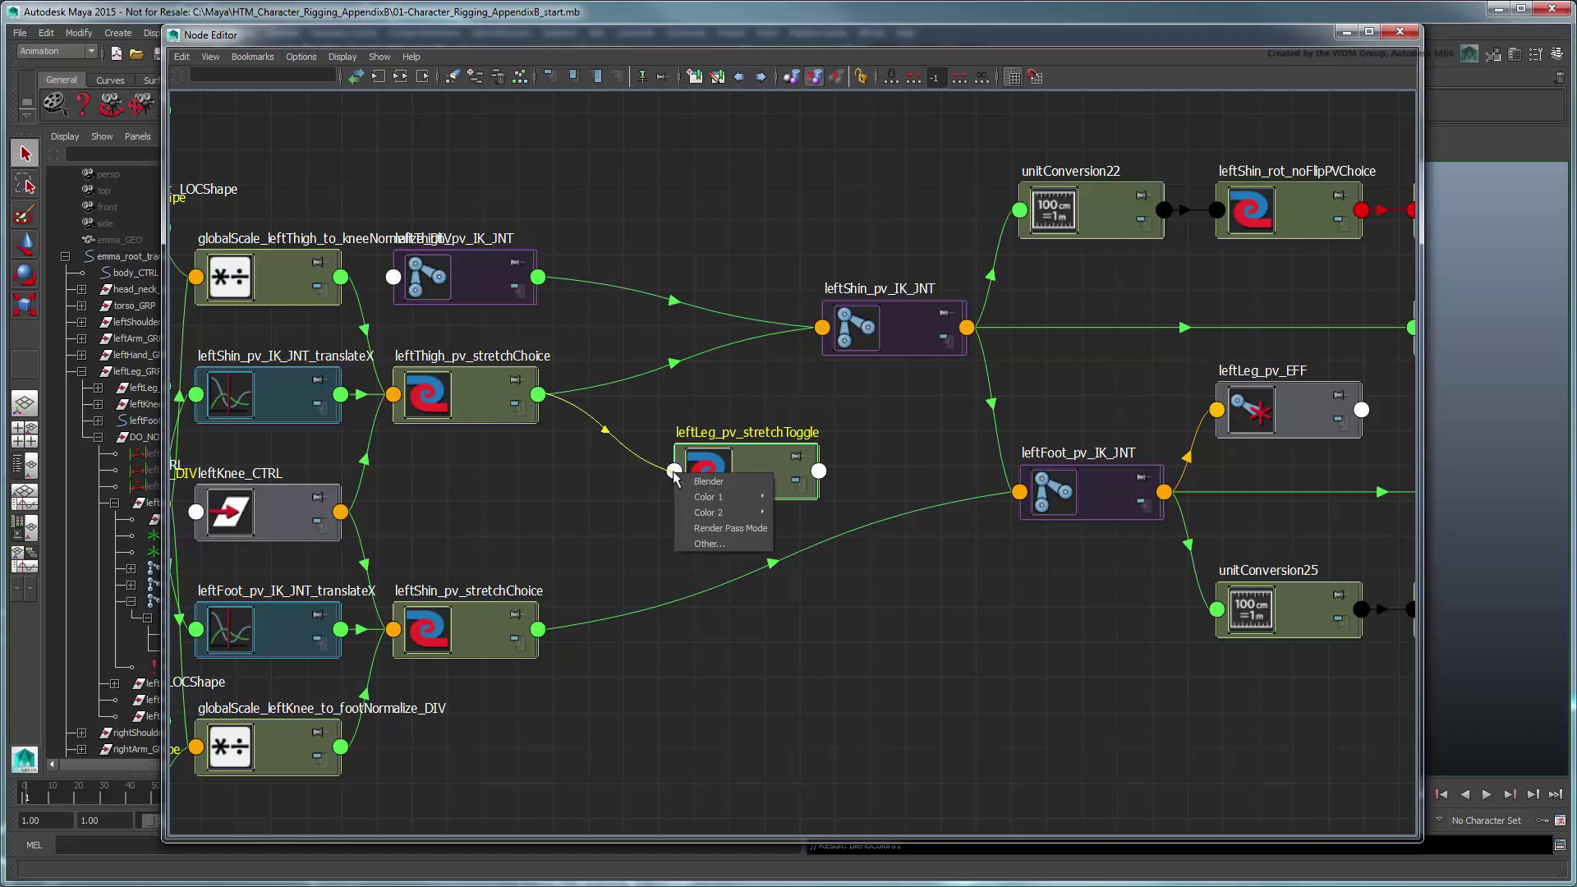
{"action": "mouse_move", "coordinate": [715, 497]}
{"action": "left_click", "coordinate": [797, 512]}
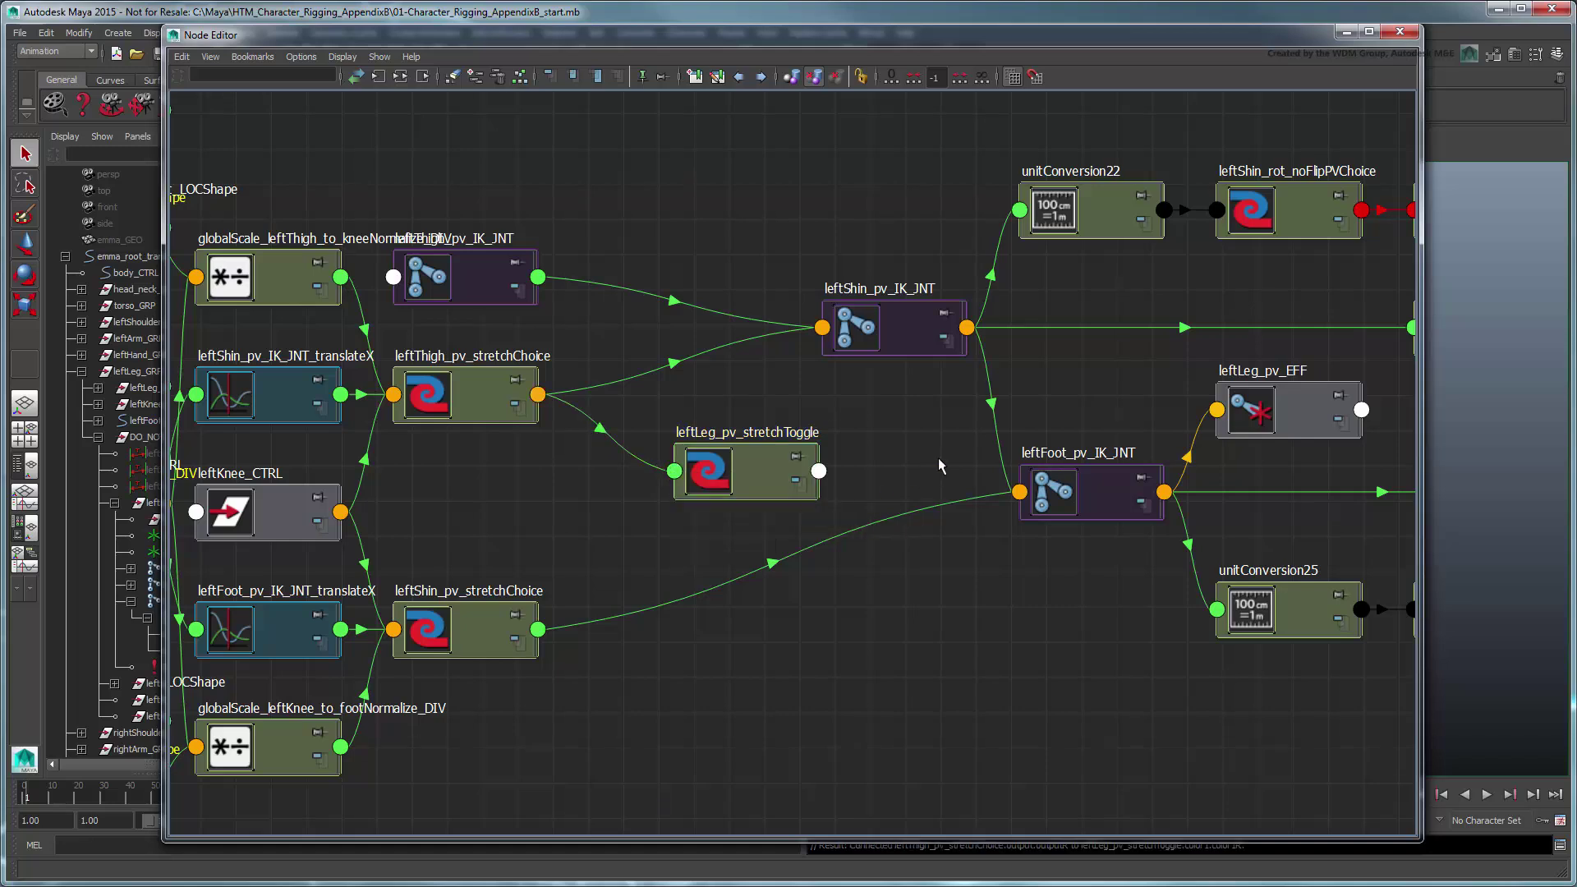
Connect the toggle's output to leftShin_pv_IK_JNT's Translate X and move the node left.
{"action": "left_click", "coordinate": [819, 471]}
{"action": "mouse_move", "coordinate": [859, 545]}
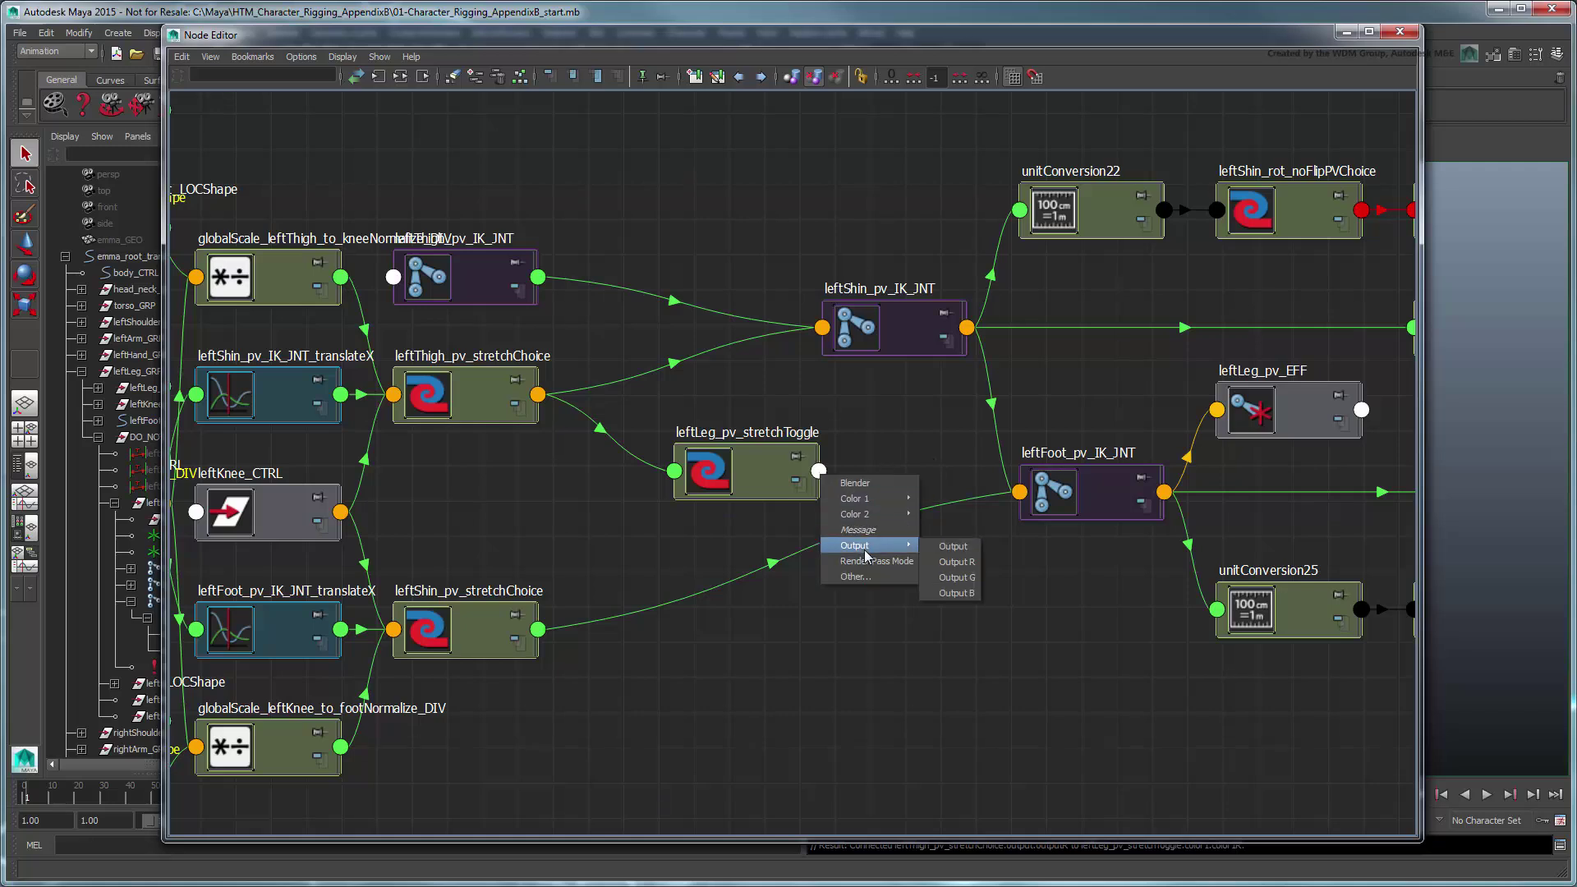
{"action": "left_click", "coordinate": [950, 562]}
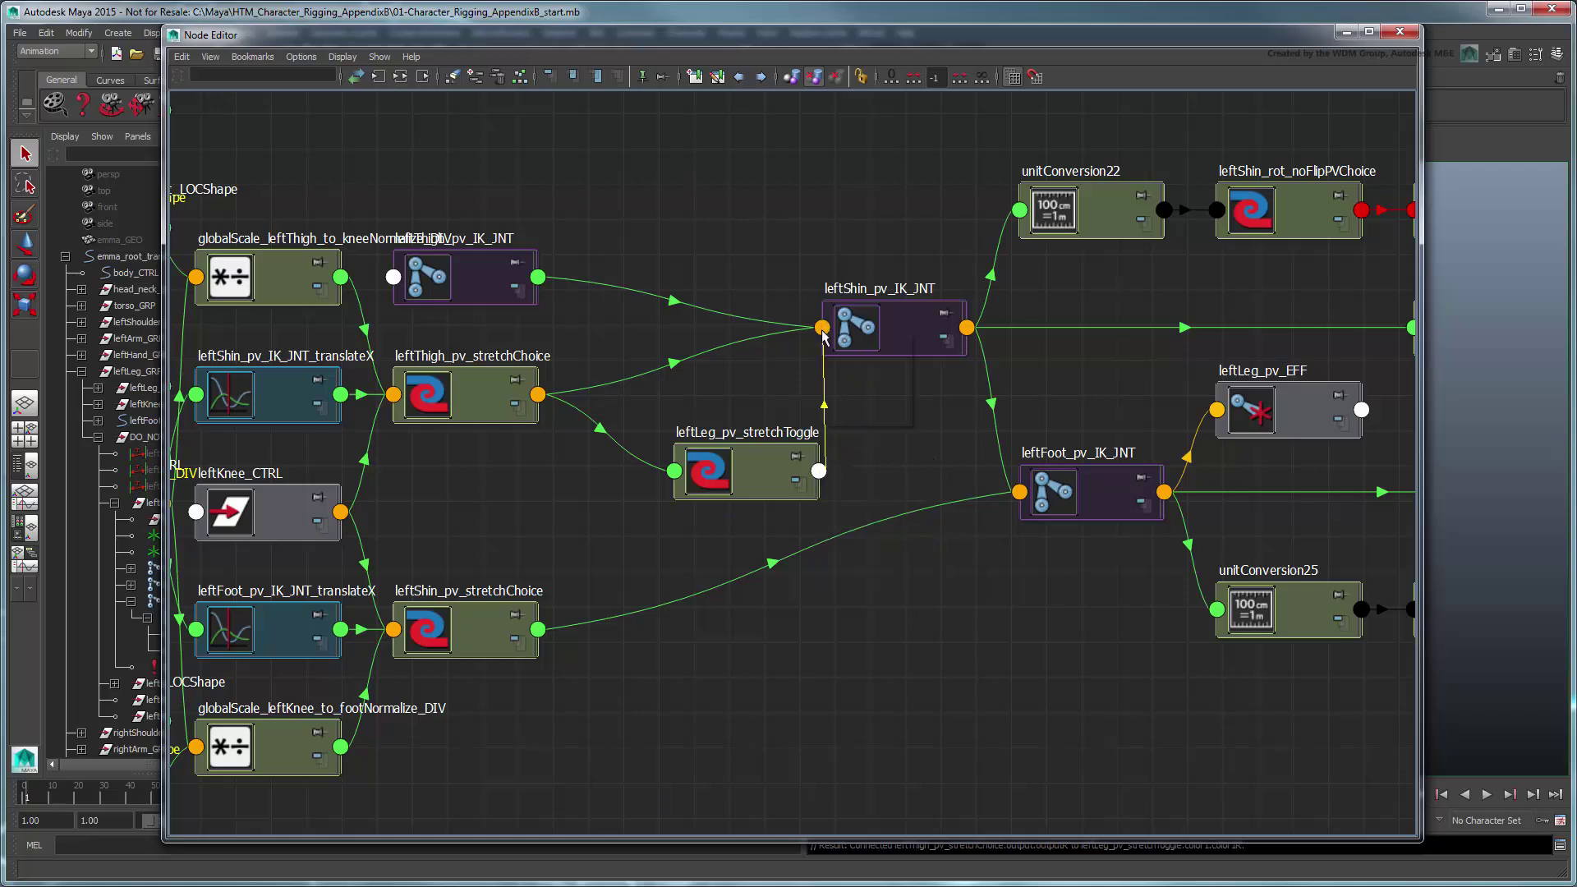
{"action": "left_click", "coordinate": [845, 341]}
{"action": "mouse_move", "coordinate": [862, 387]}
{"action": "left_click", "coordinate": [953, 388]}
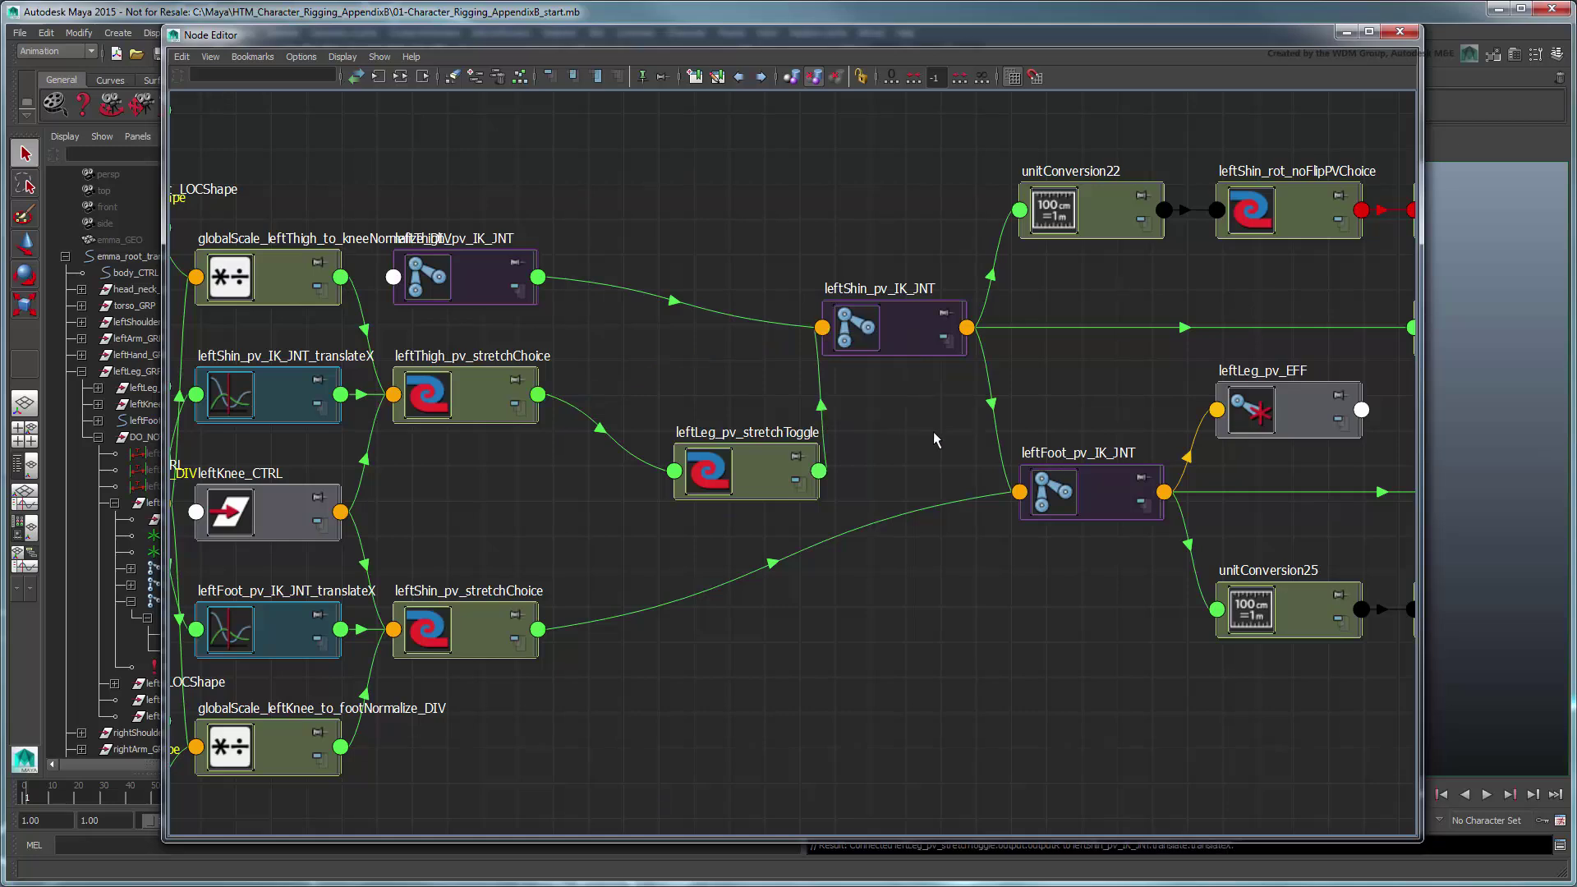
{"action": "left_click_drag", "start_coordinate": [738, 479], "coordinate": [686, 479]}
Set leftLeg_pv_stretchToggle's Blender to 1.
{"action": "left_click", "coordinate": [1560, 55]}
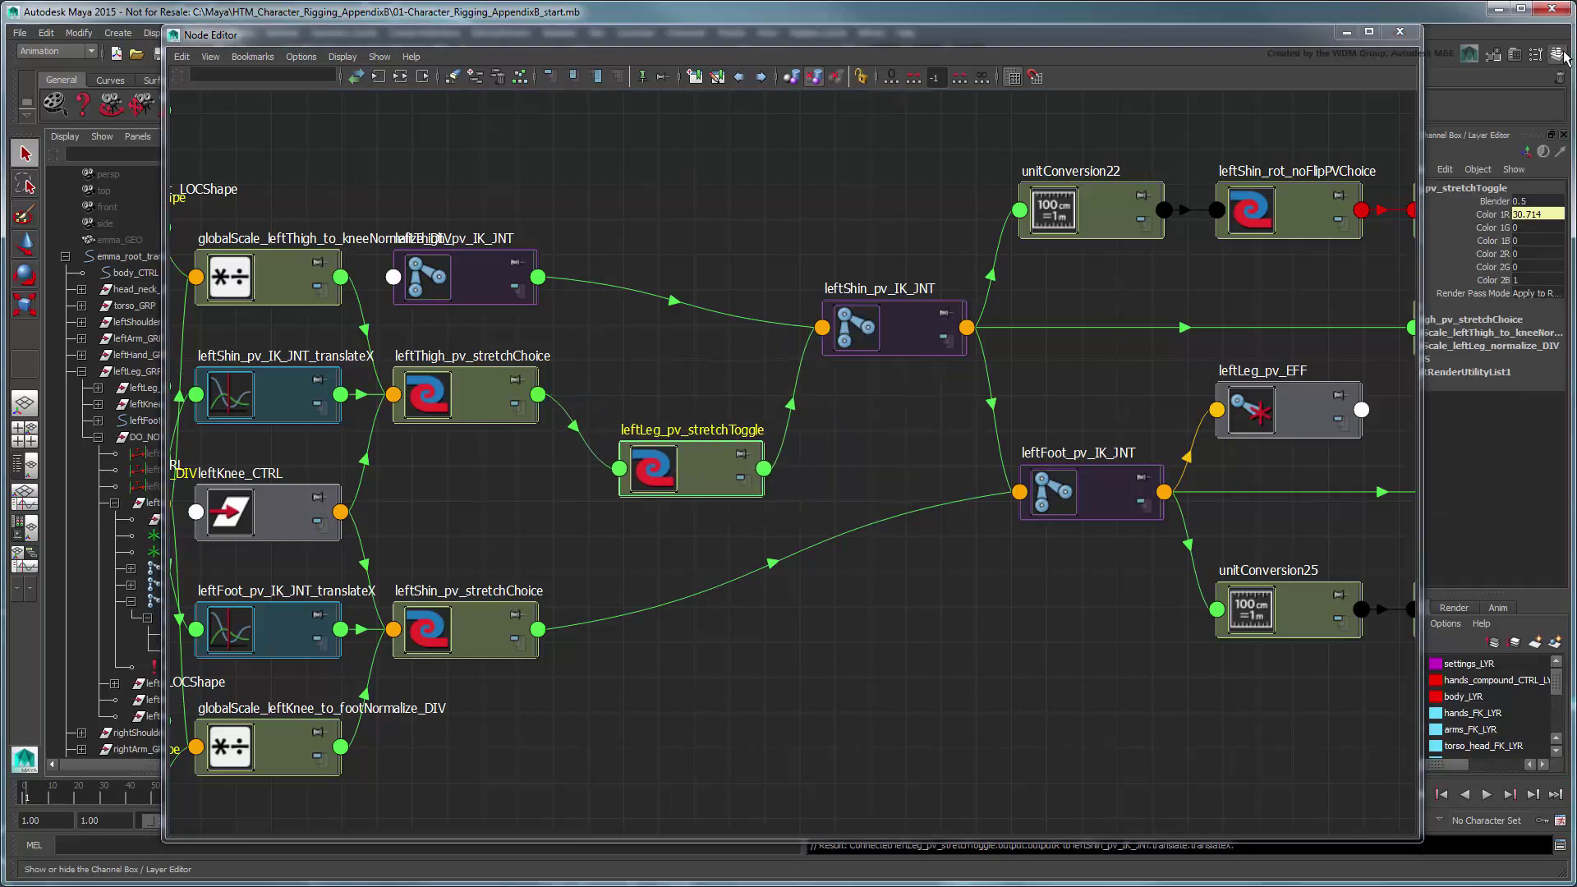
{"action": "type", "text": "1"}
{"action": "key", "text": "Return"}
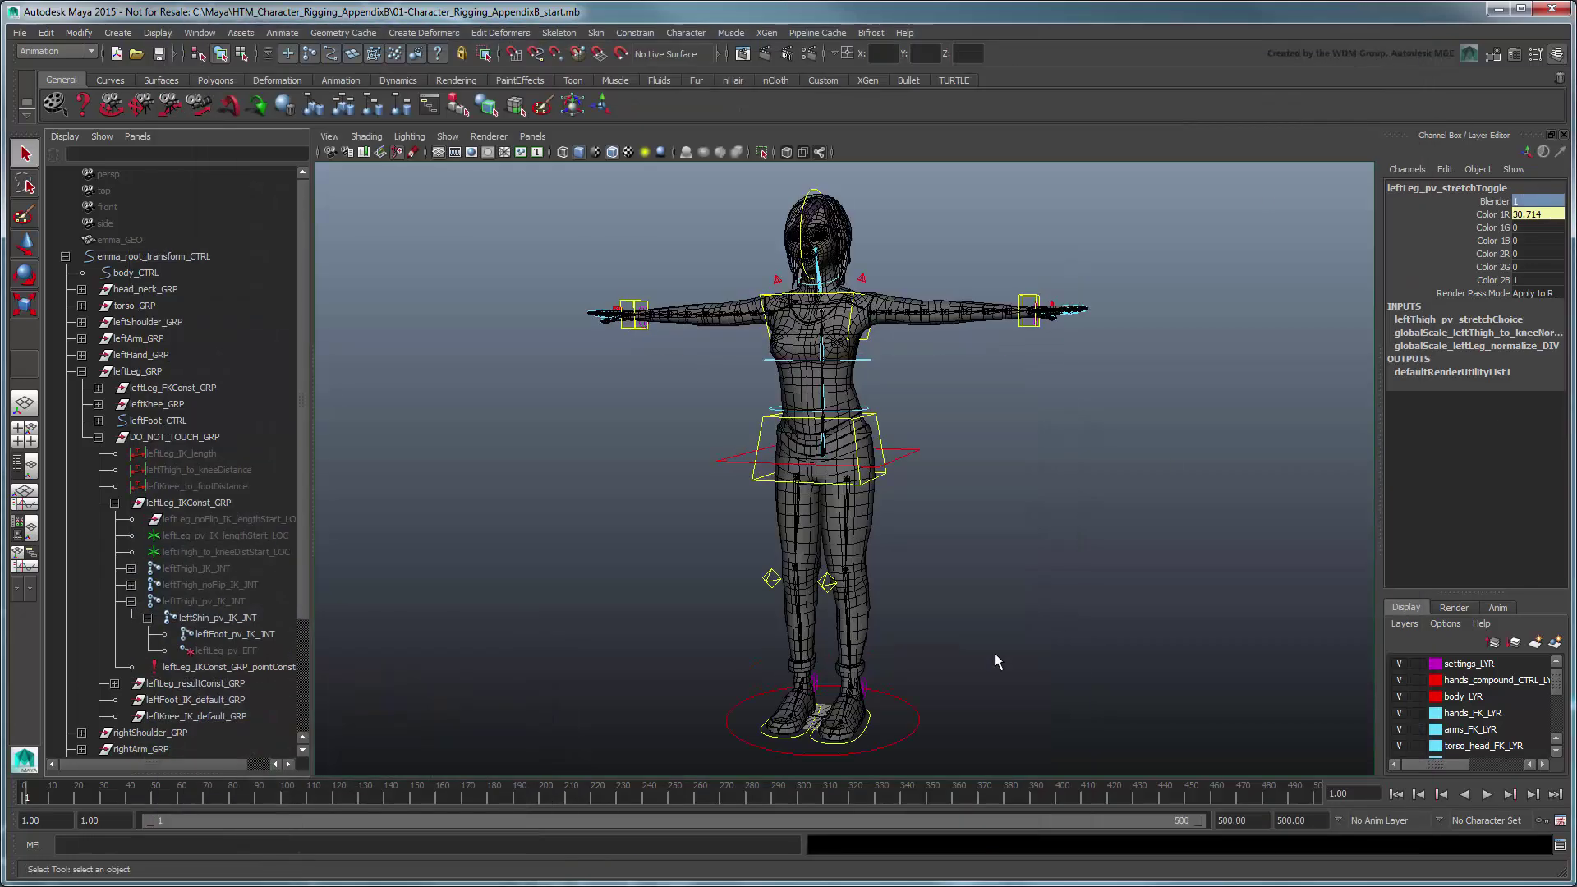
Pull leftFoot_CTRL forward from a side view to test the leg stretch.
{"action": "right_click_drag", "start_coordinate": [993, 653], "coordinate": [1035, 441], "text": "alt"}
{"action": "left_click_drag", "start_coordinate": [1035, 441], "coordinate": [834, 619], "text": "alt"}
{"action": "left_click", "coordinate": [835, 612]}
{"action": "key", "text": "w"}
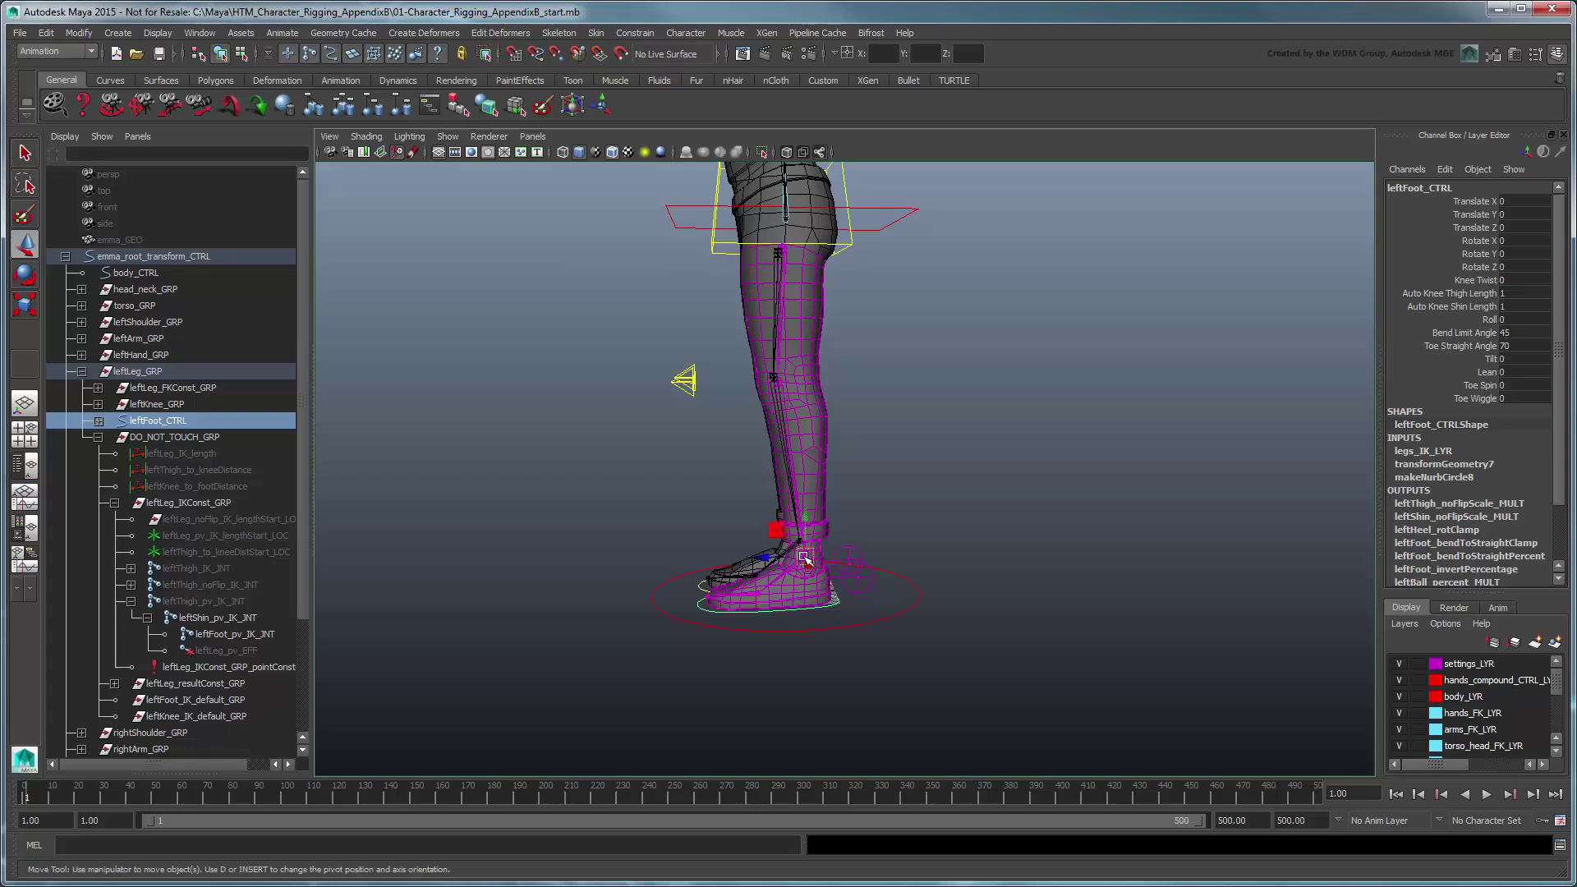
{"action": "left_click_drag", "start_coordinate": [809, 565], "coordinate": [1234, 682]}
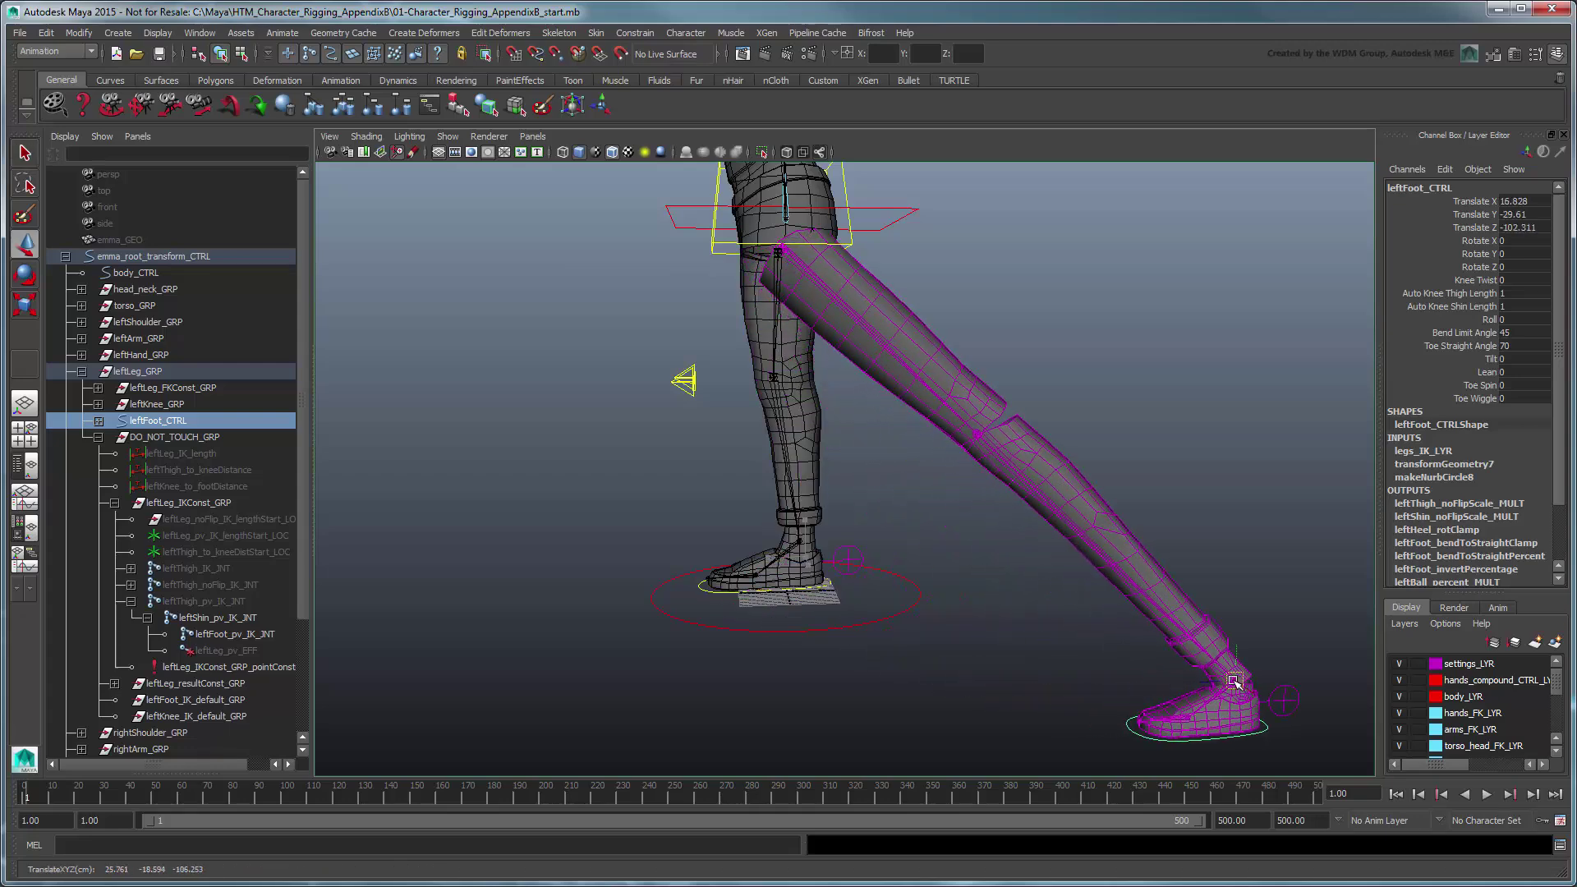
{"action": "left_click", "coordinate": [1309, 655]}
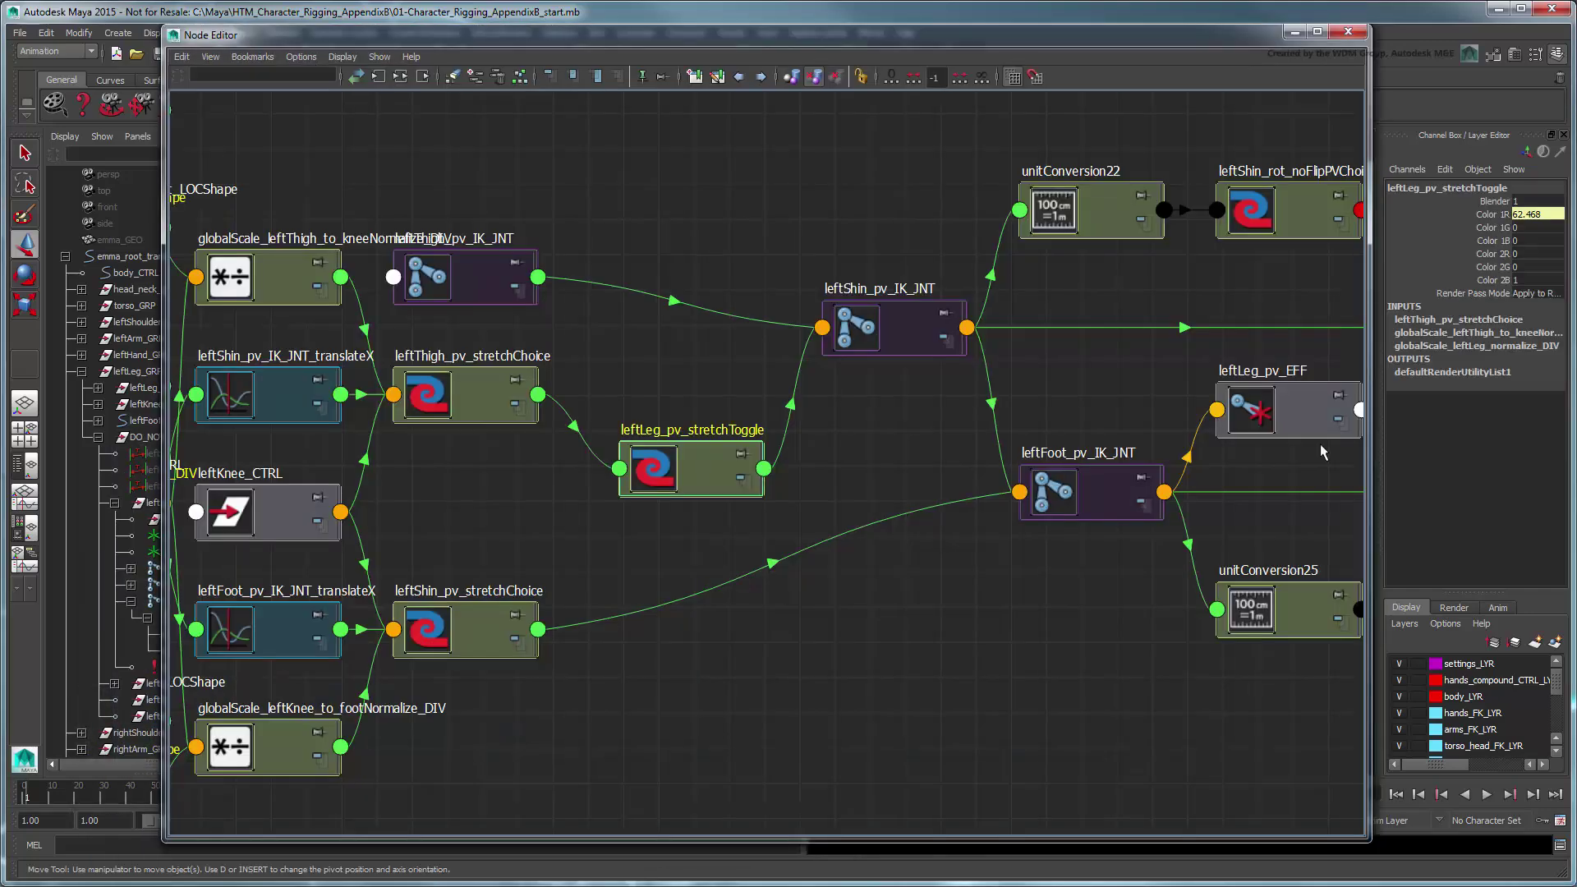
Set the toggle's Blender to 0 and Color 2R to 30.714.
{"action": "double_click", "coordinate": [1521, 202]}
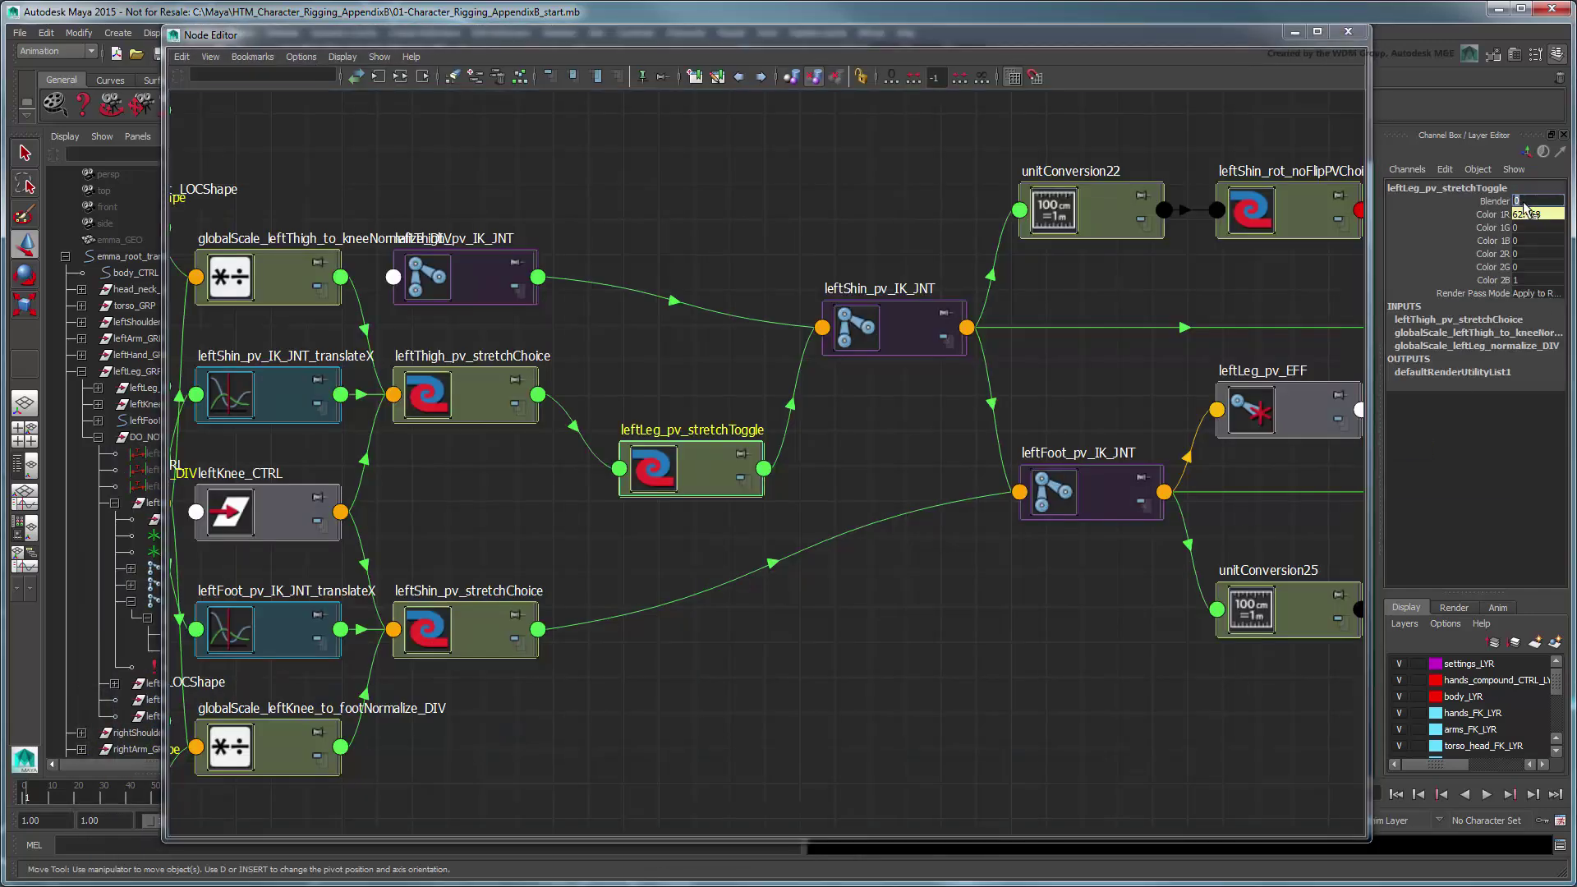
{"action": "type", "text": "0"}
{"action": "left_click", "coordinate": [1532, 254]}
{"action": "type", "text": "30.714"}
{"action": "key", "text": "Return"}
Test the foot stretch again, then zero leftFoot_CTRL's Translate X, Y and Z.
{"action": "left_click", "coordinate": [1295, 32]}
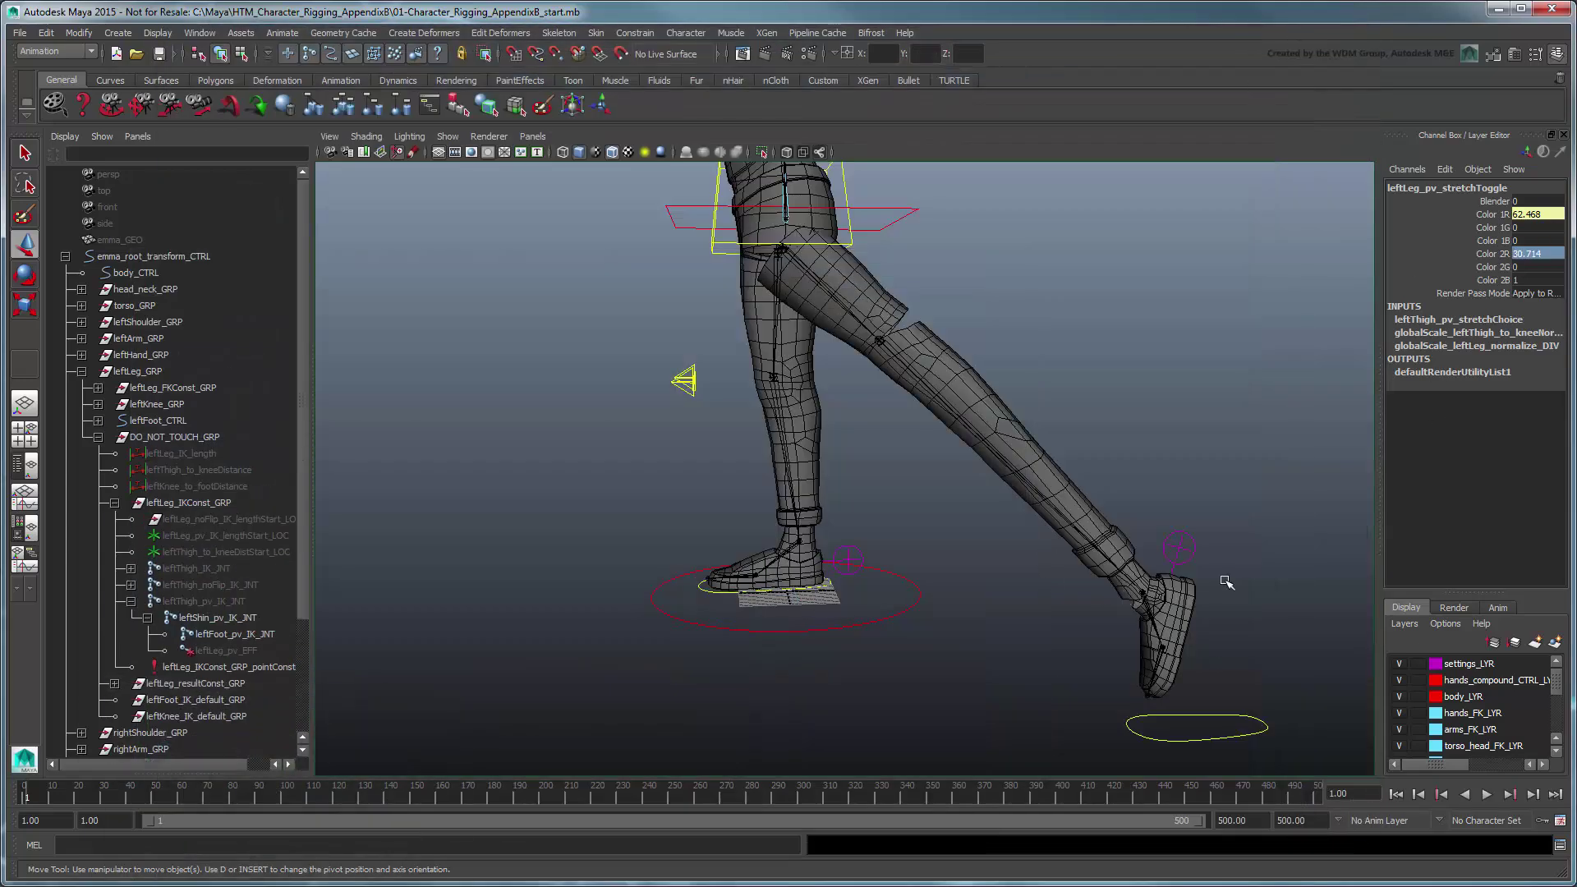
{"action": "left_click", "coordinate": [1236, 733]}
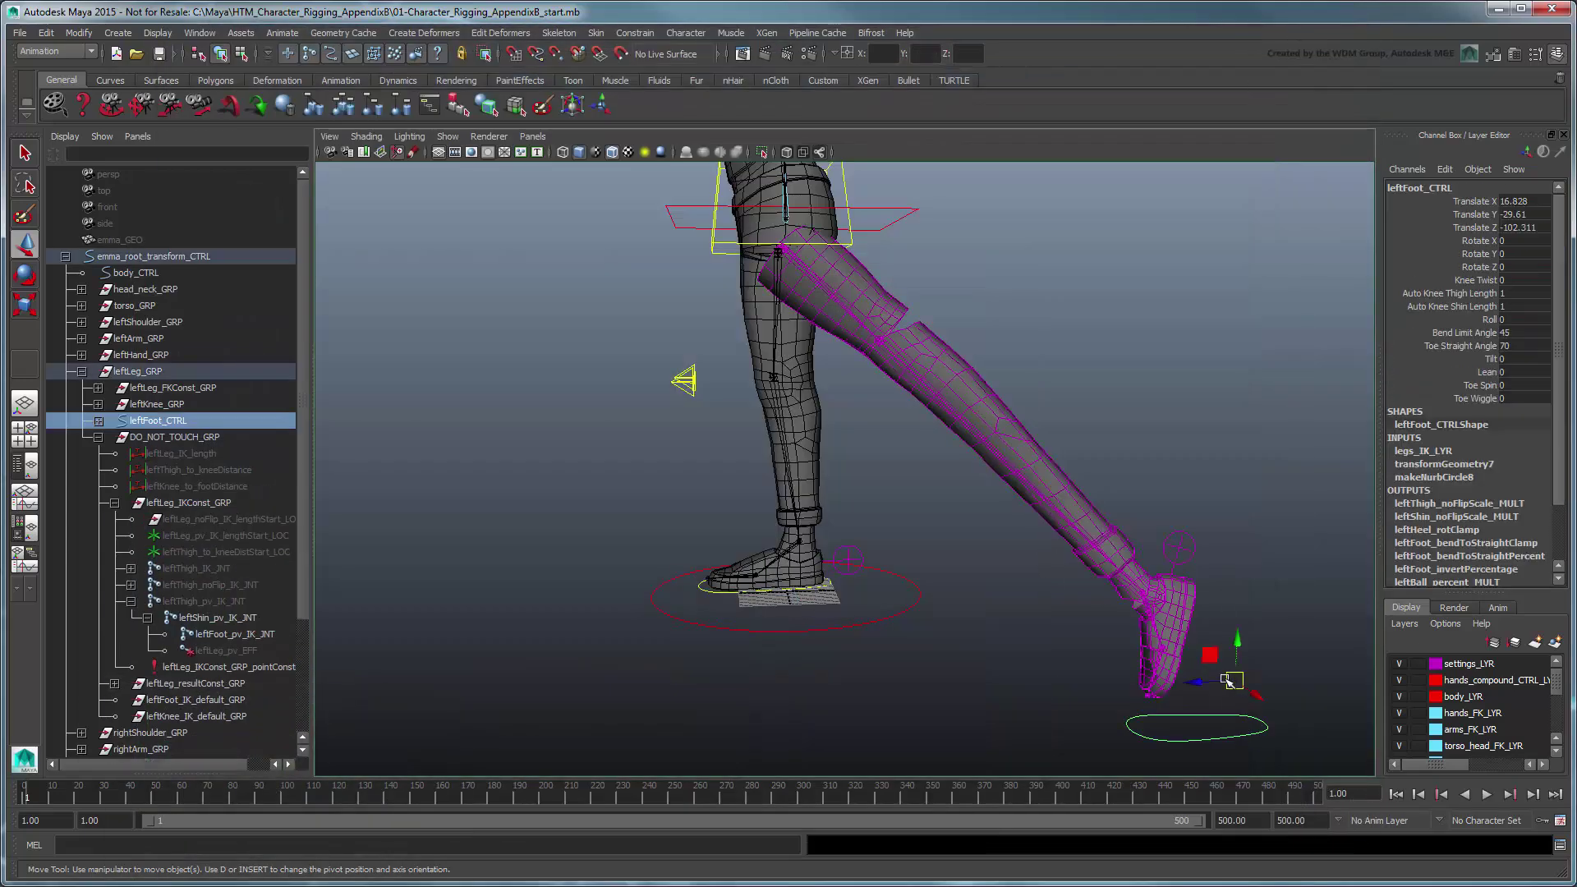
{"action": "mouse_move", "coordinate": [1211, 669]}
{"action": "left_mouse_down"}
{"action": "mouse_move", "coordinate": [912, 538]}
{"action": "mouse_move", "coordinate": [696, 716]}
{"action": "mouse_move", "coordinate": [692, 766]}
{"action": "mouse_move", "coordinate": [723, 648]}
{"action": "mouse_move", "coordinate": [873, 484]}
{"action": "mouse_move", "coordinate": [1019, 543]}
{"action": "mouse_move", "coordinate": [1138, 622]}
{"action": "left_mouse_up"}
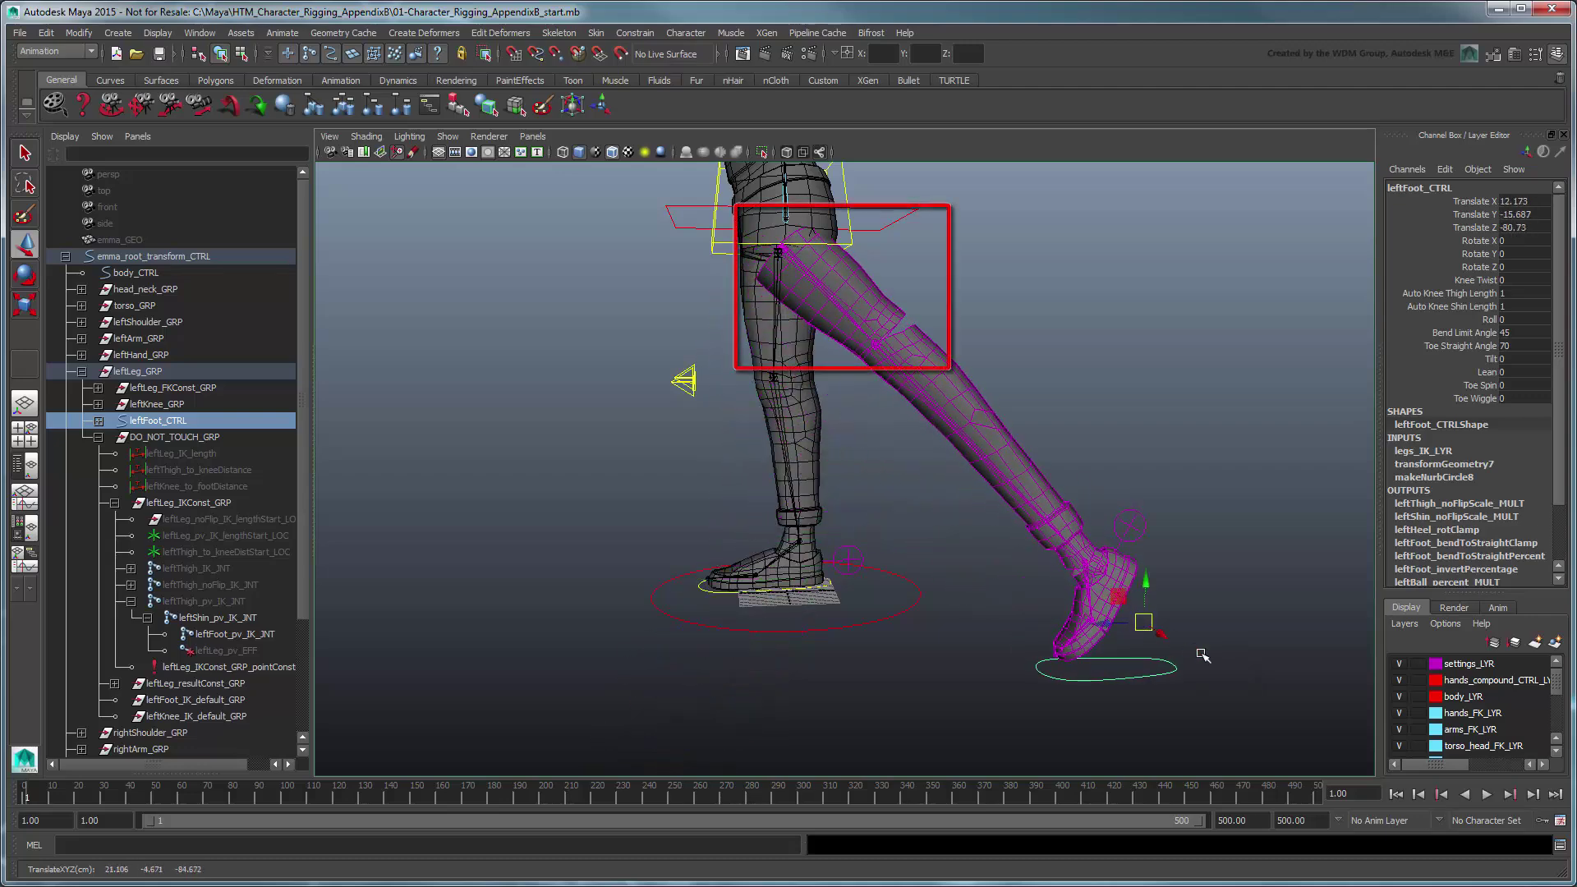
{"action": "left_click_drag", "start_coordinate": [1516, 201], "coordinate": [1520, 230]}
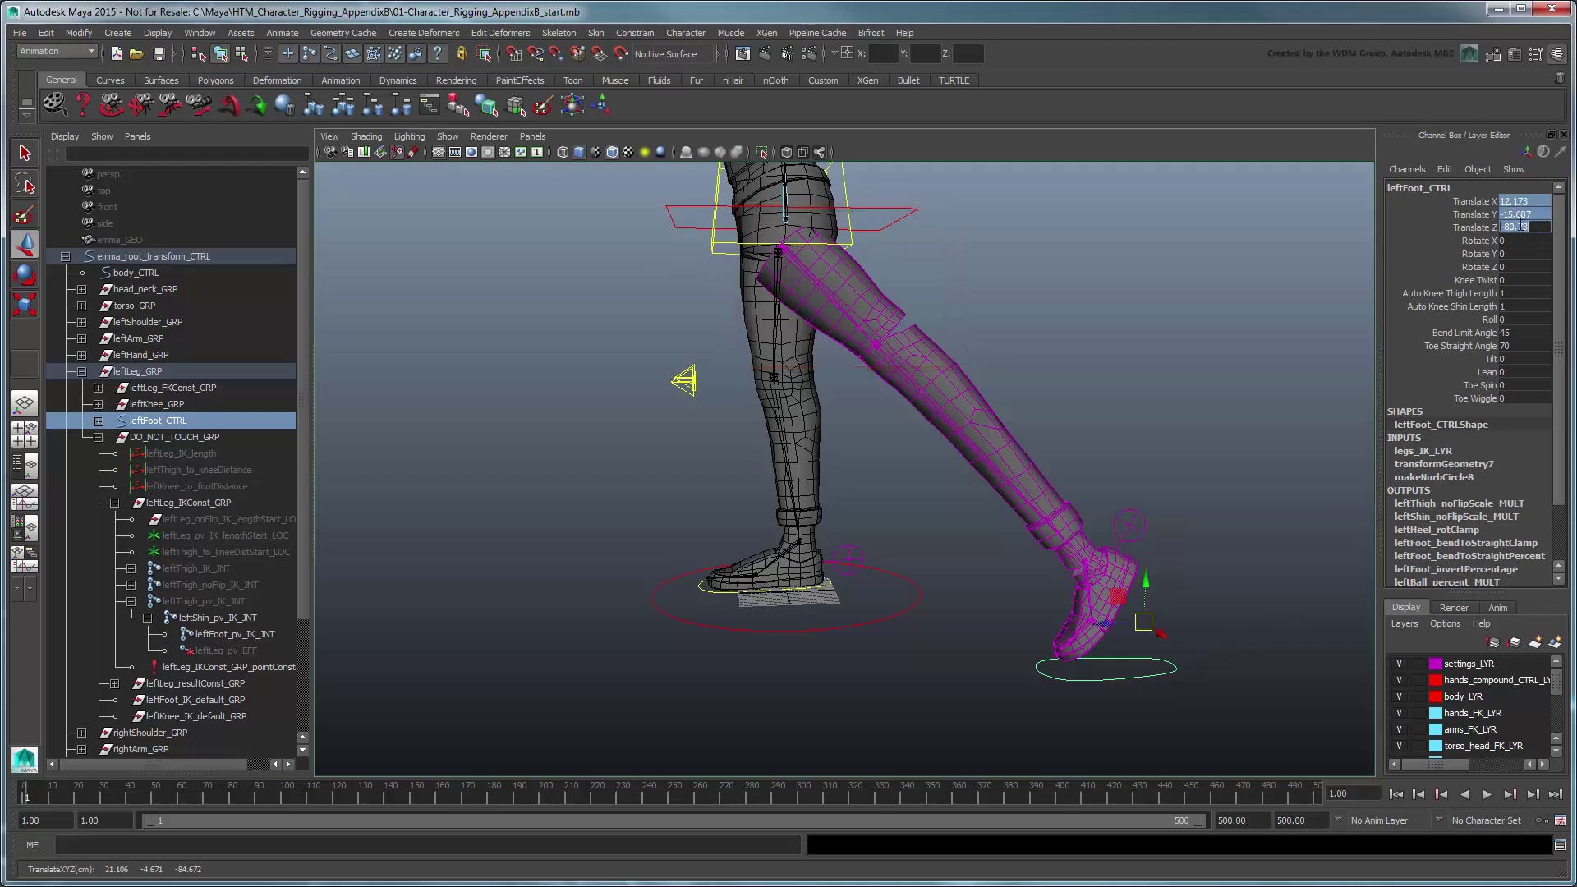
{"action": "type", "text": "0"}
{"action": "key", "text": "Return"}
{"action": "left_click", "coordinate": [1016, 618]}
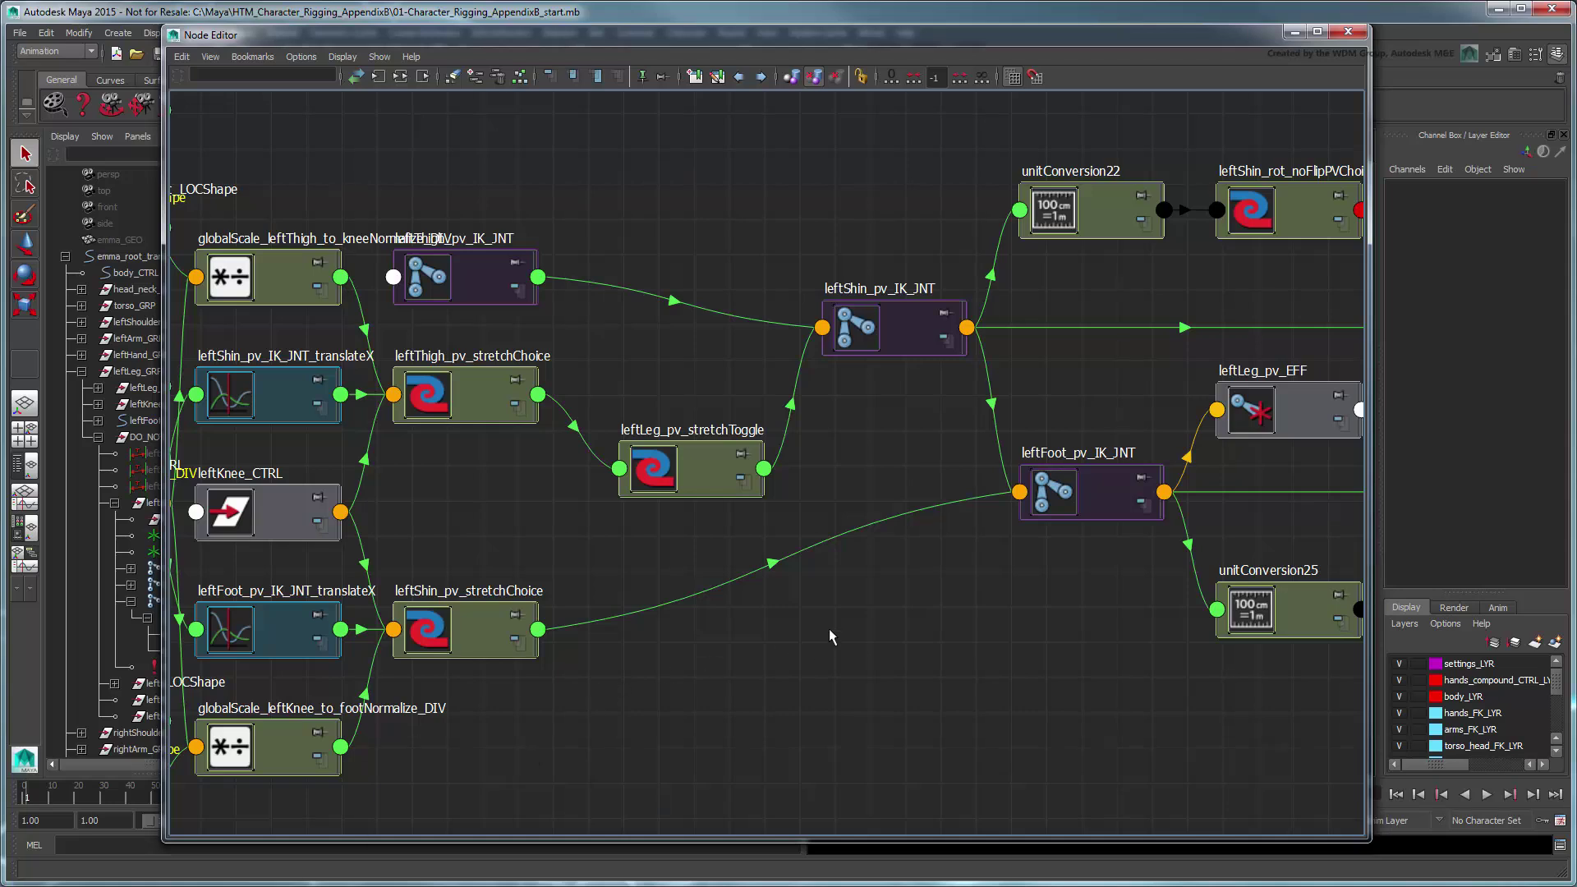
Connect leftShin_pv_stretchChoice's output into leftLeg_pv_stretchToggle's Color 1G.
{"action": "left_click", "coordinate": [538, 629]}
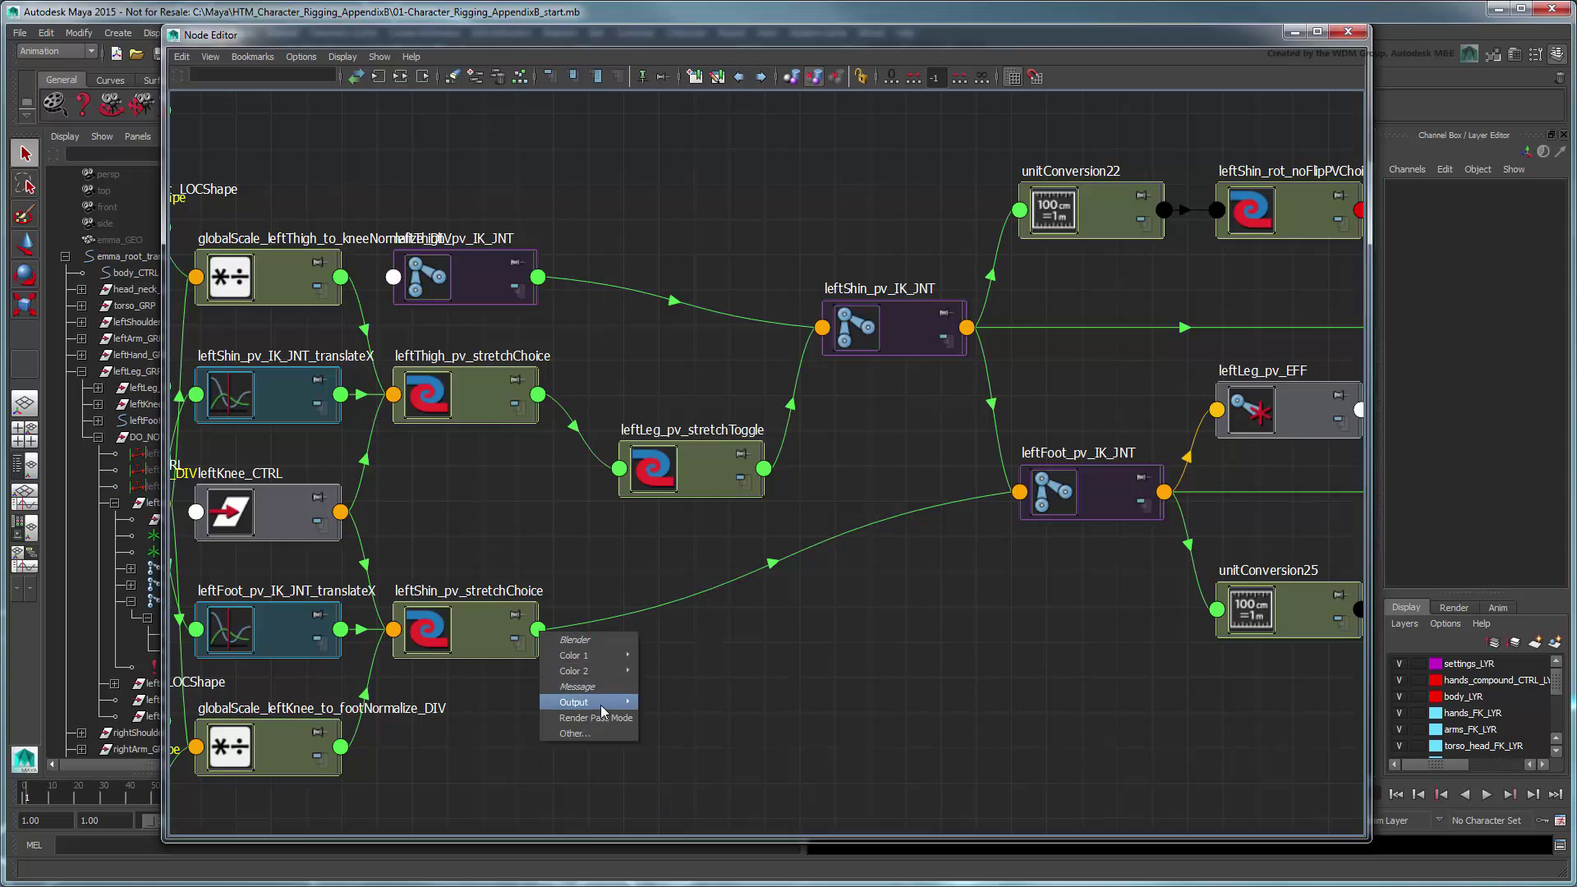
{"action": "mouse_move", "coordinate": [604, 711]}
{"action": "left_click", "coordinate": [665, 706]}
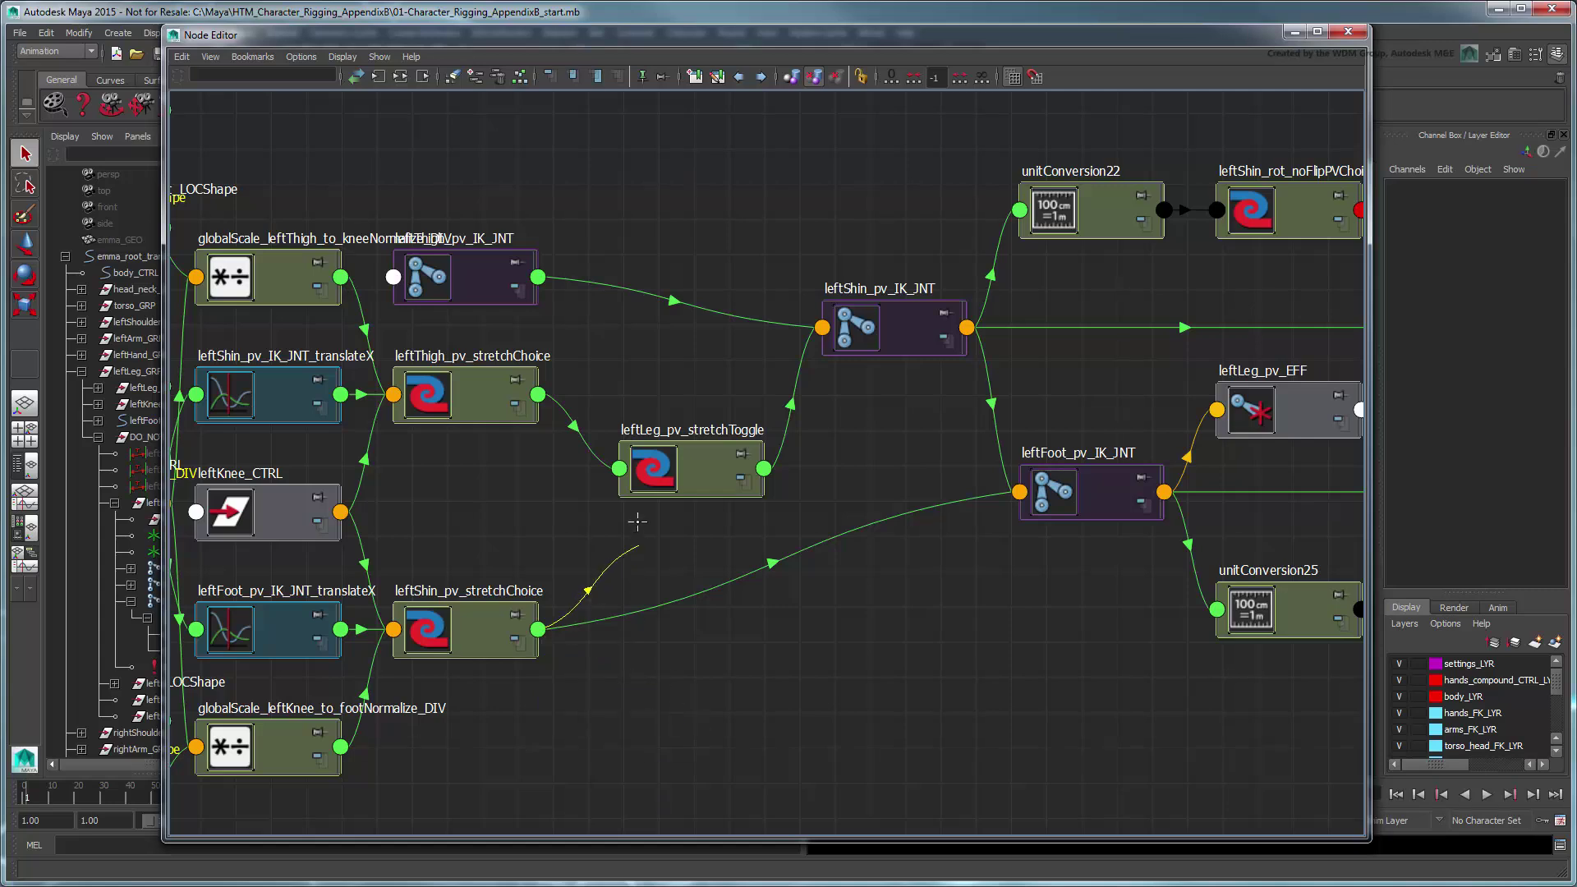
{"action": "left_click", "coordinate": [619, 469]}
{"action": "mouse_move", "coordinate": [690, 493]}
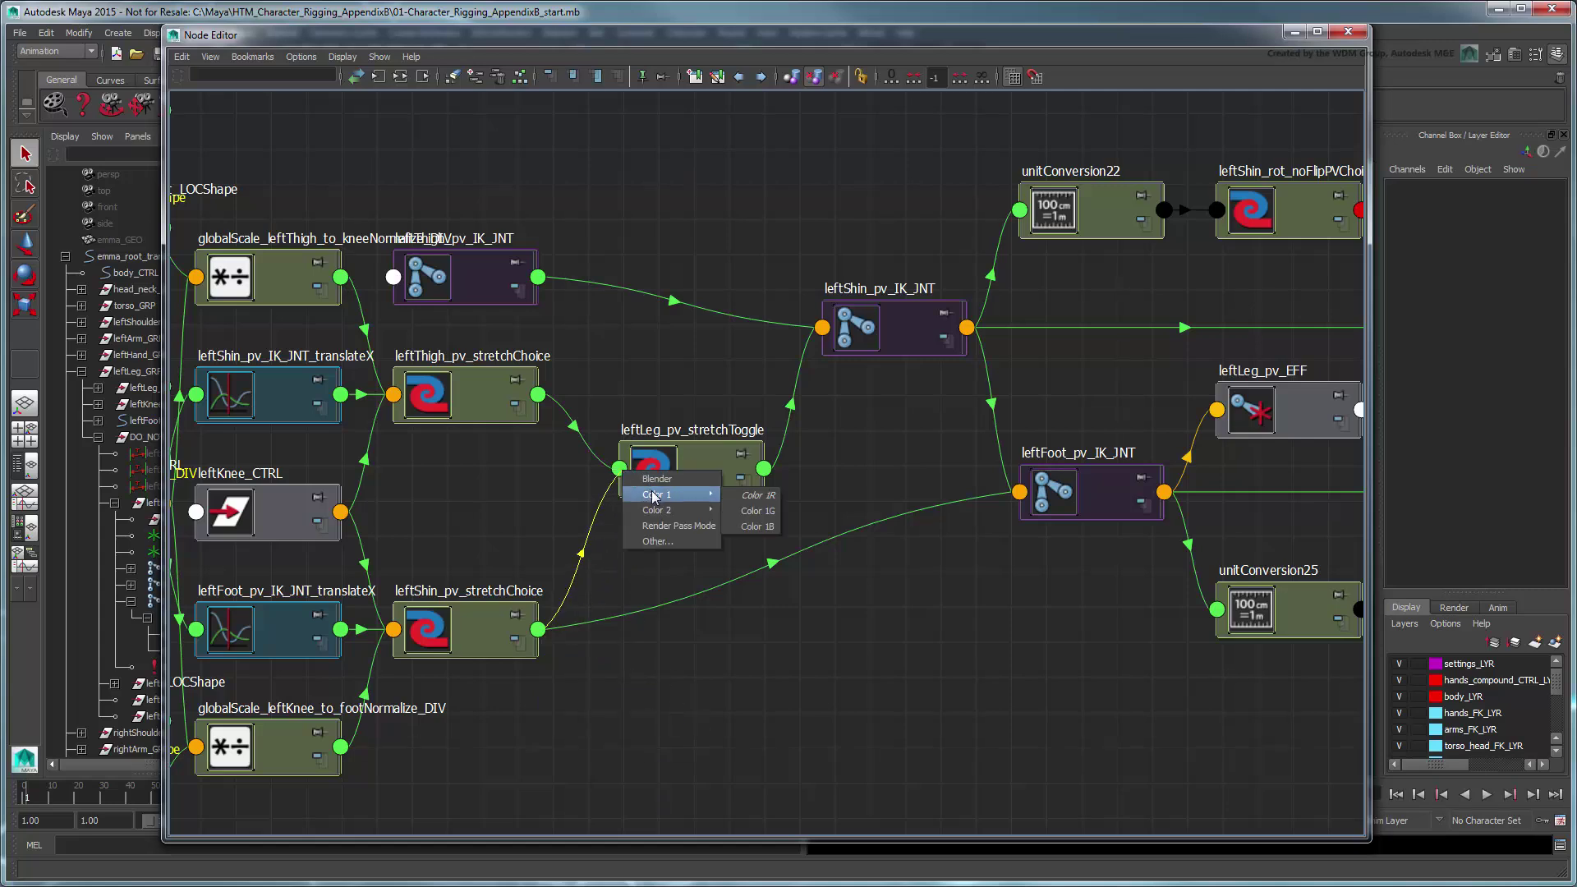
{"action": "left_click", "coordinate": [769, 515]}
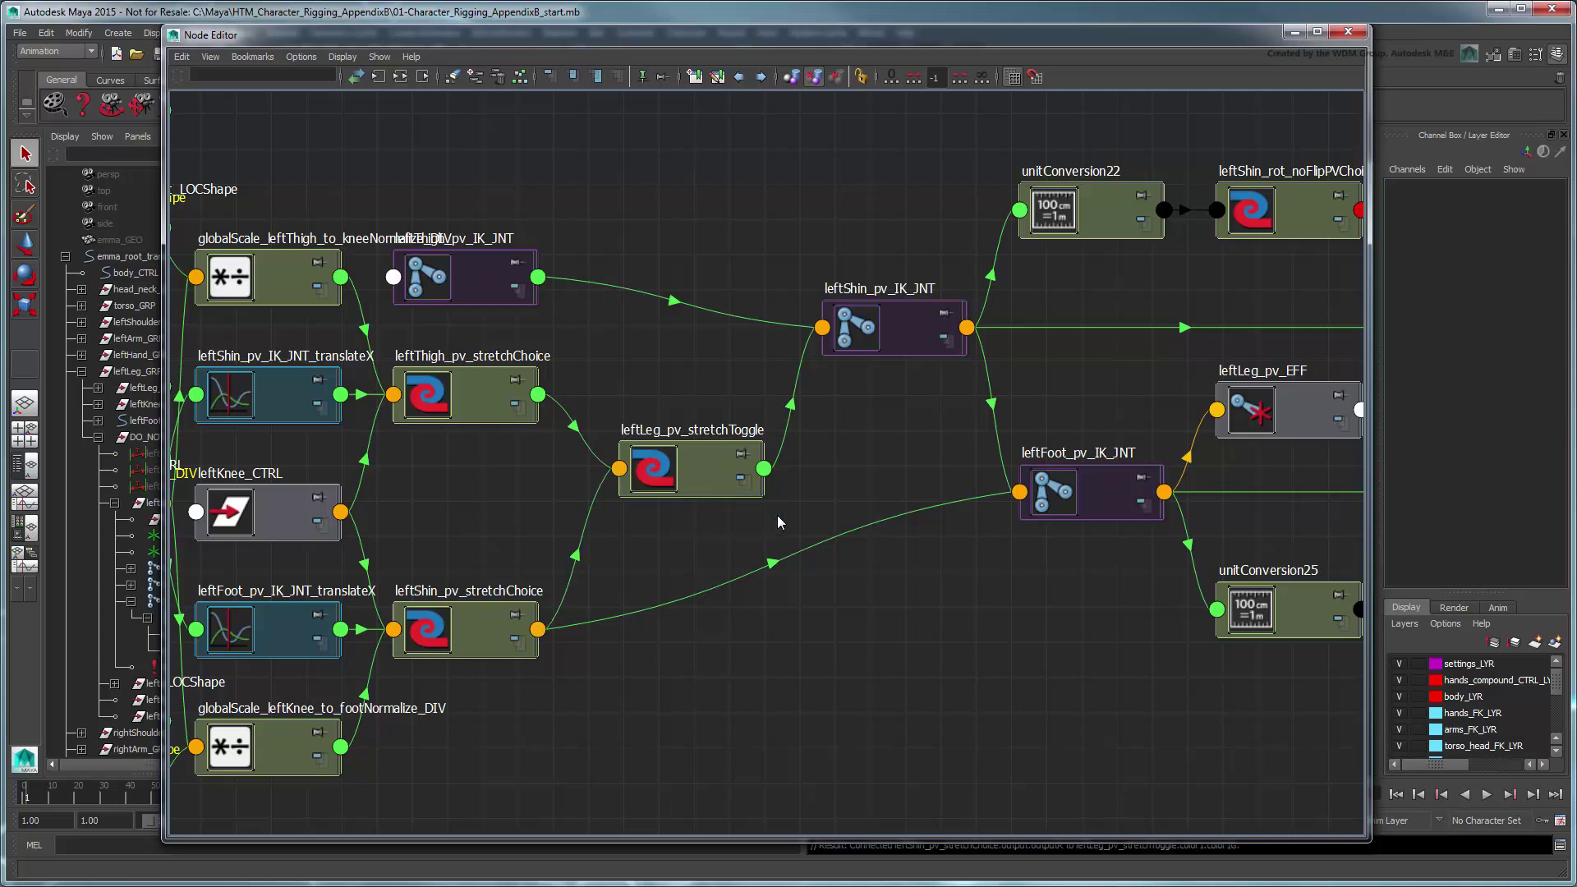
Connect the toggle's Output G to leftFoot_pv_IK_JNT's Translate X.
{"action": "left_click", "coordinate": [764, 470]}
{"action": "mouse_move", "coordinate": [821, 538]}
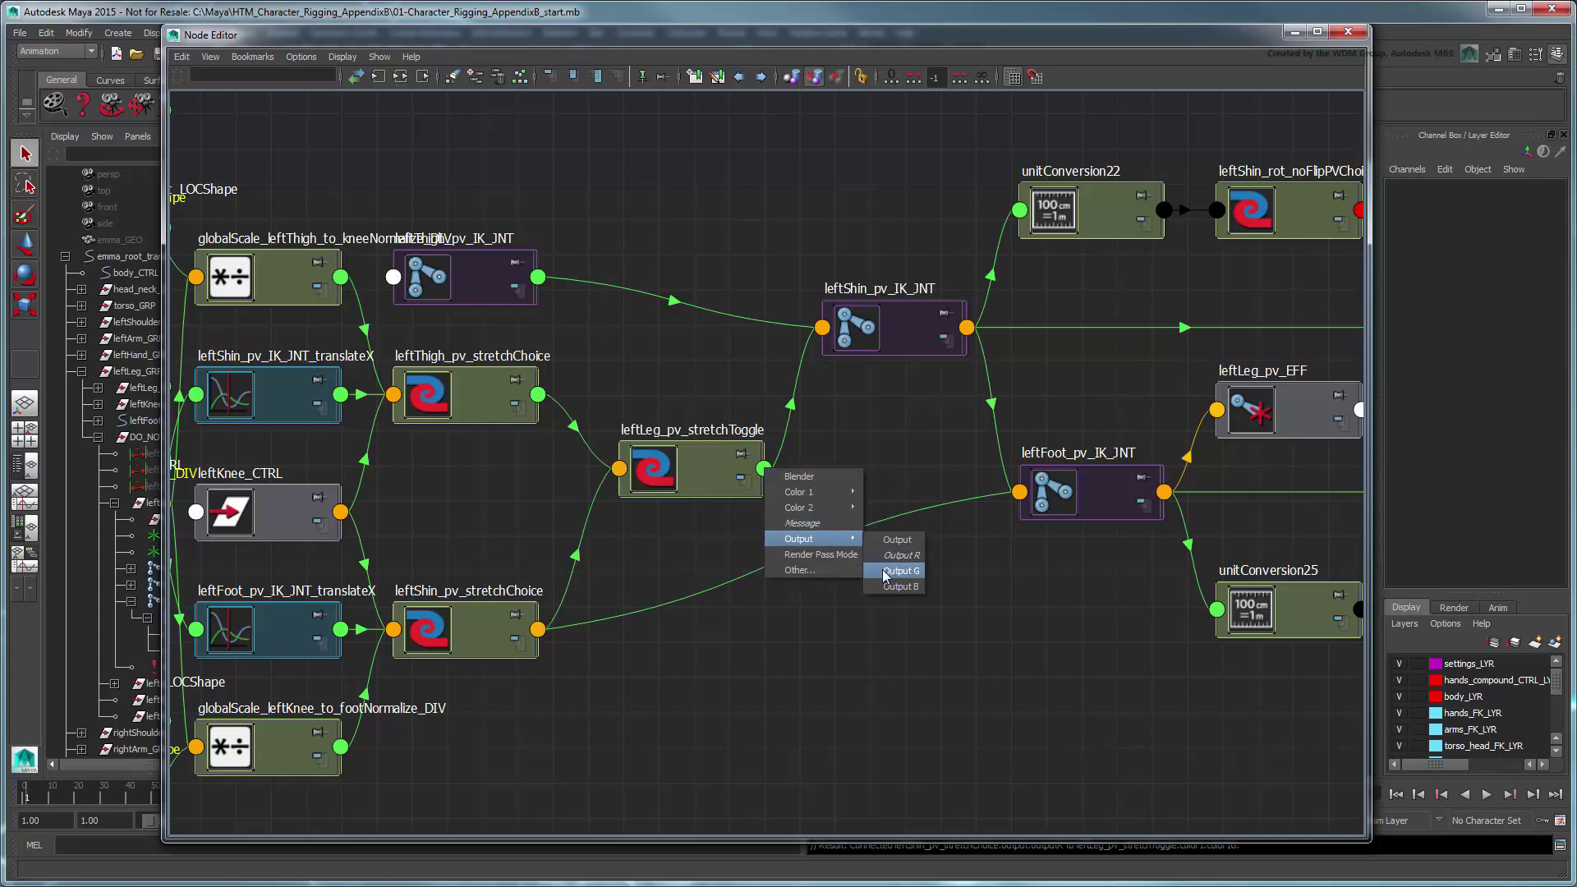
{"action": "left_click", "coordinate": [885, 575]}
{"action": "left_click", "coordinate": [1020, 492]}
{"action": "mouse_move", "coordinate": [1028, 502]}
{"action": "mouse_move", "coordinate": [1067, 550]}
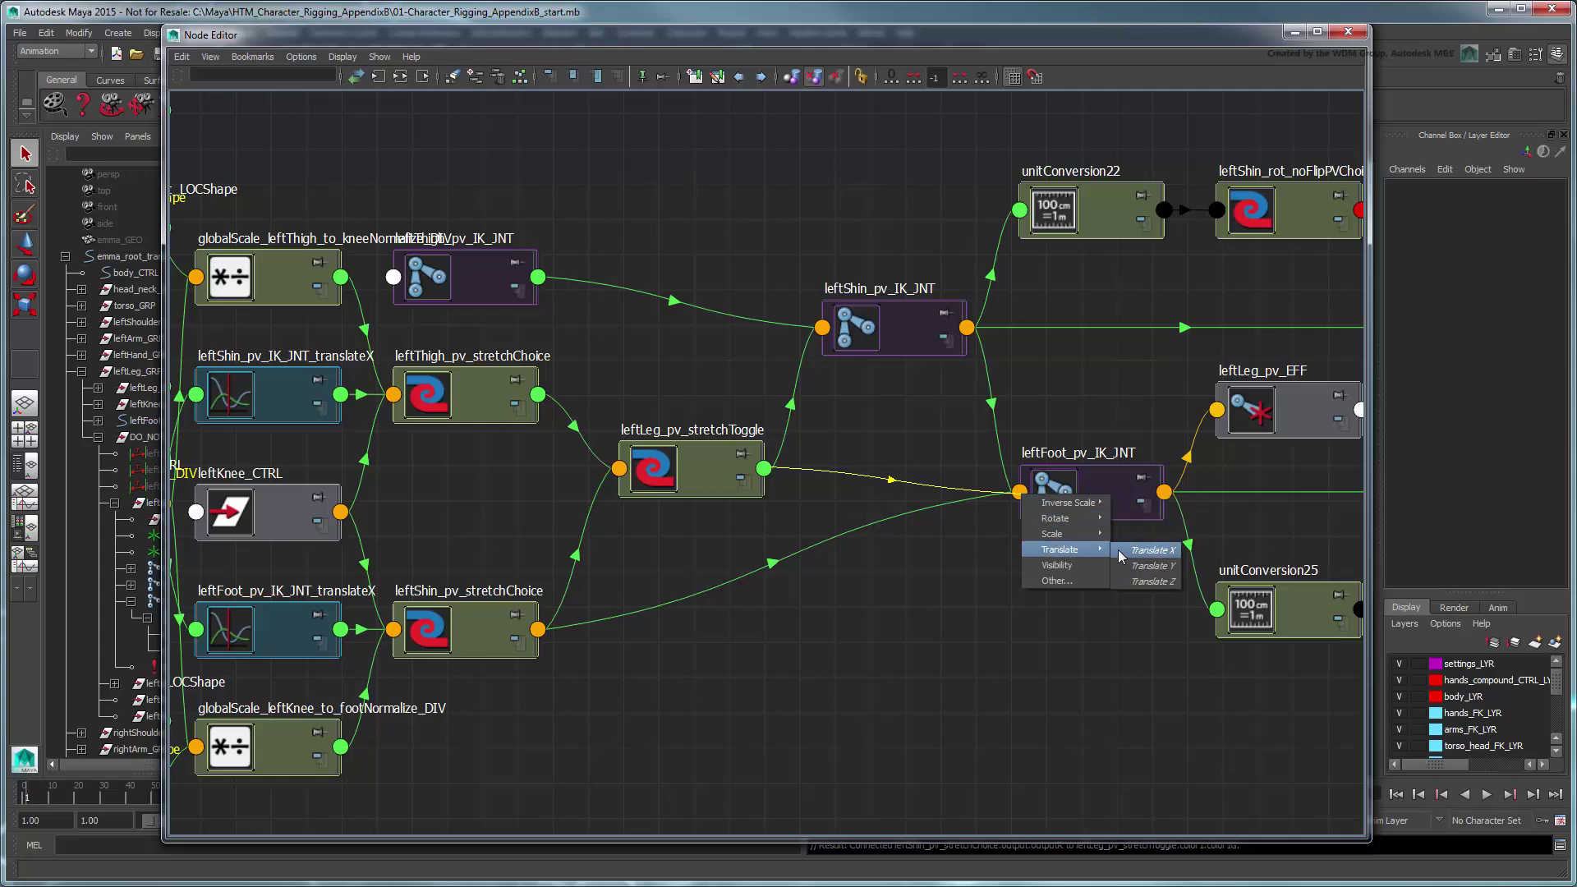
{"action": "left_click", "coordinate": [1148, 550]}
Set leftLeg_pv_stretchToggle's Color 2G to 42.669.
{"action": "left_click", "coordinate": [698, 491]}
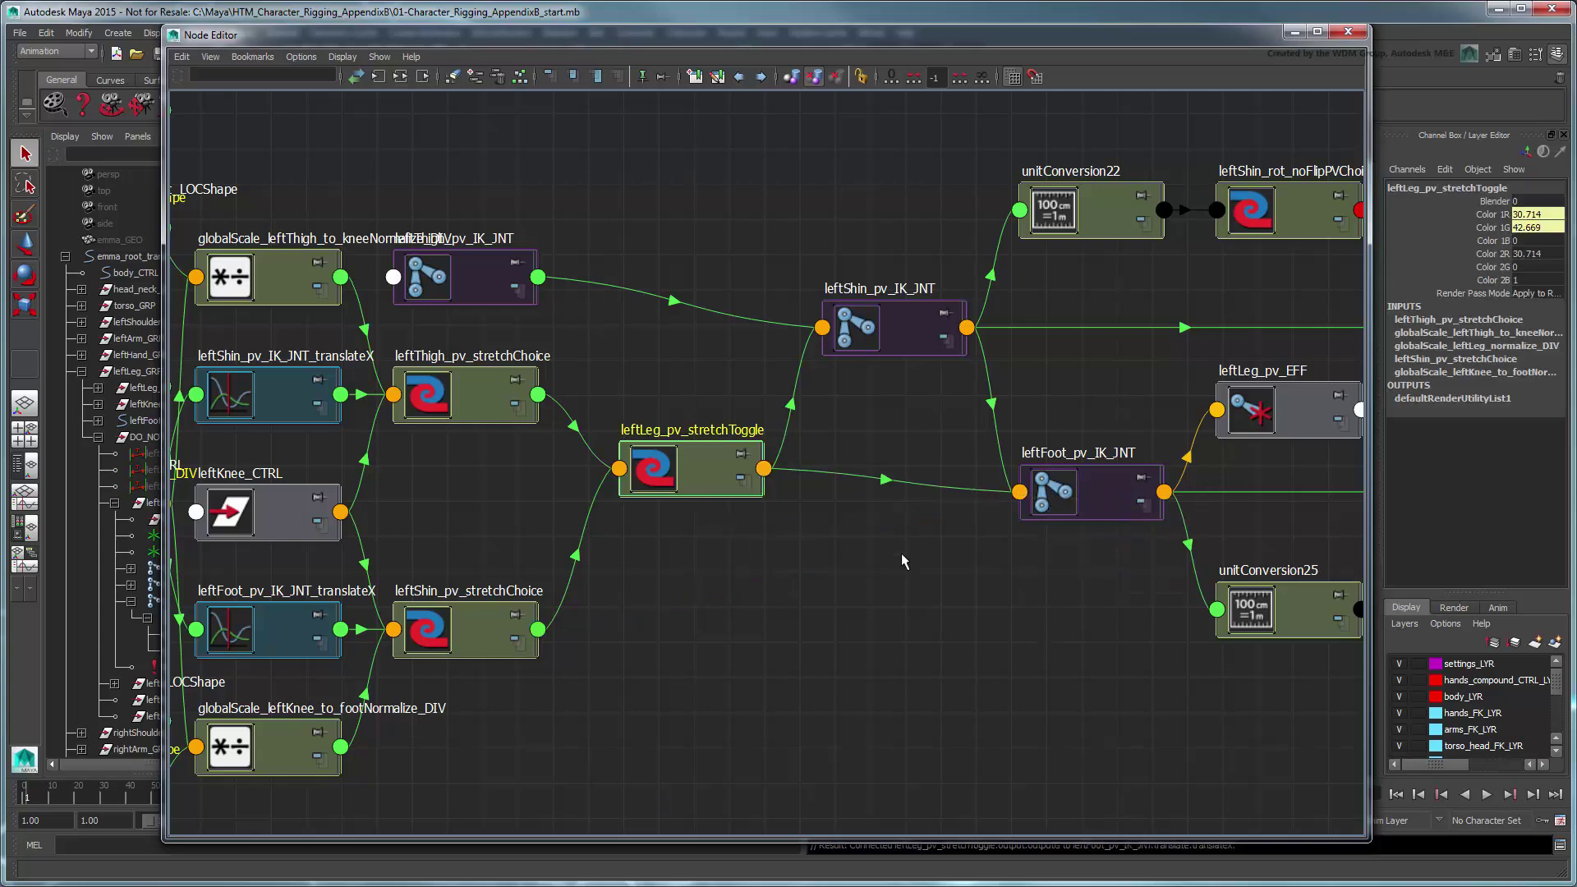
{"action": "left_click", "coordinate": [1526, 267]}
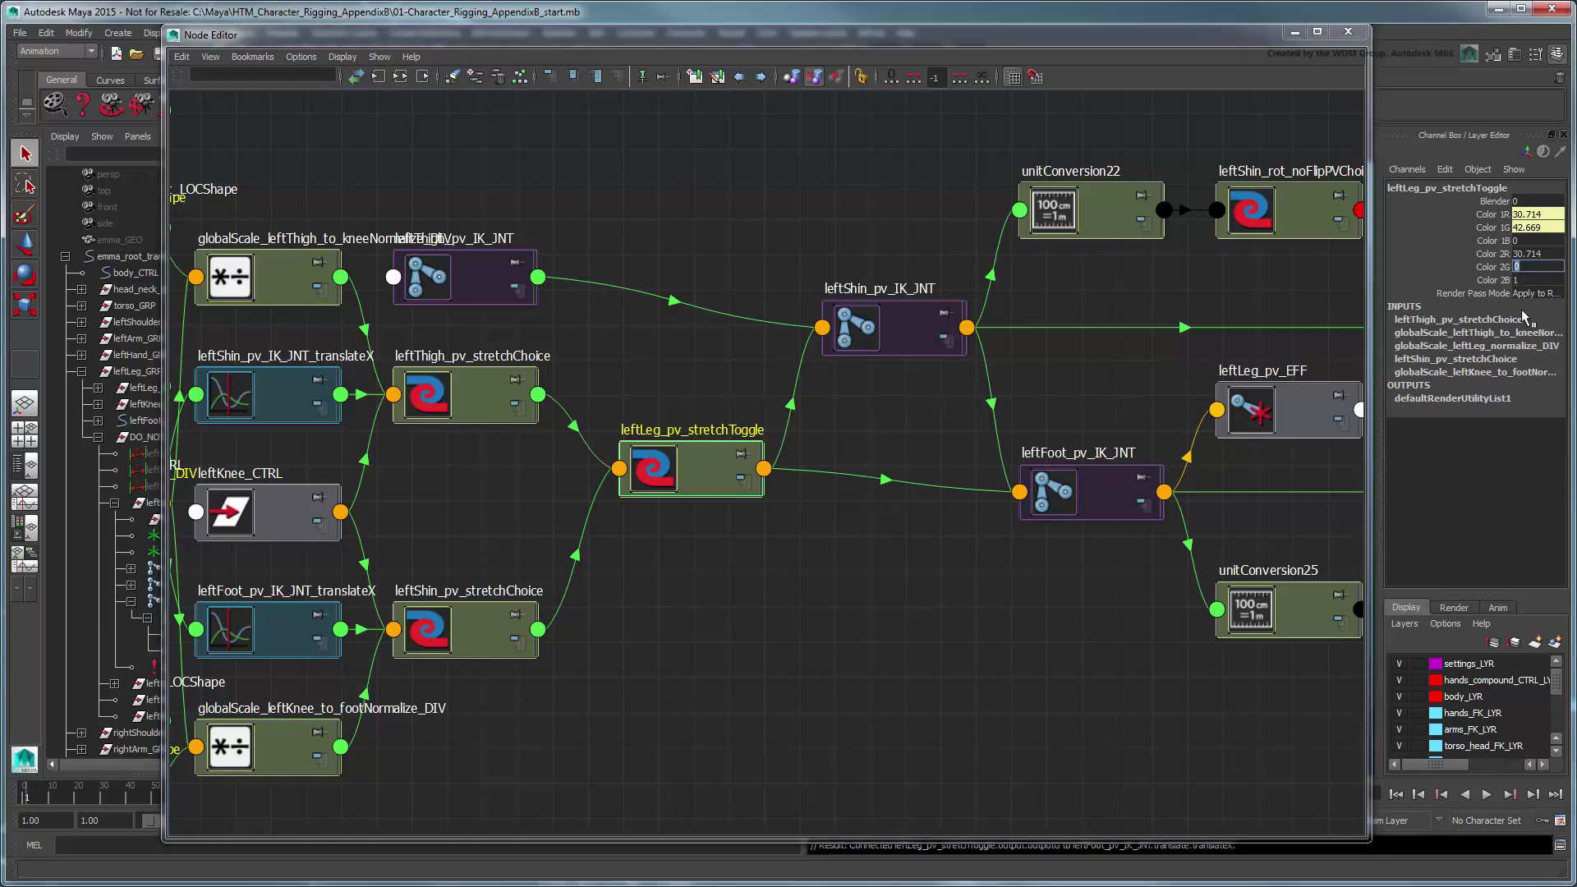
{"action": "type", "text": "42.669"}
{"action": "key", "text": "Return"}
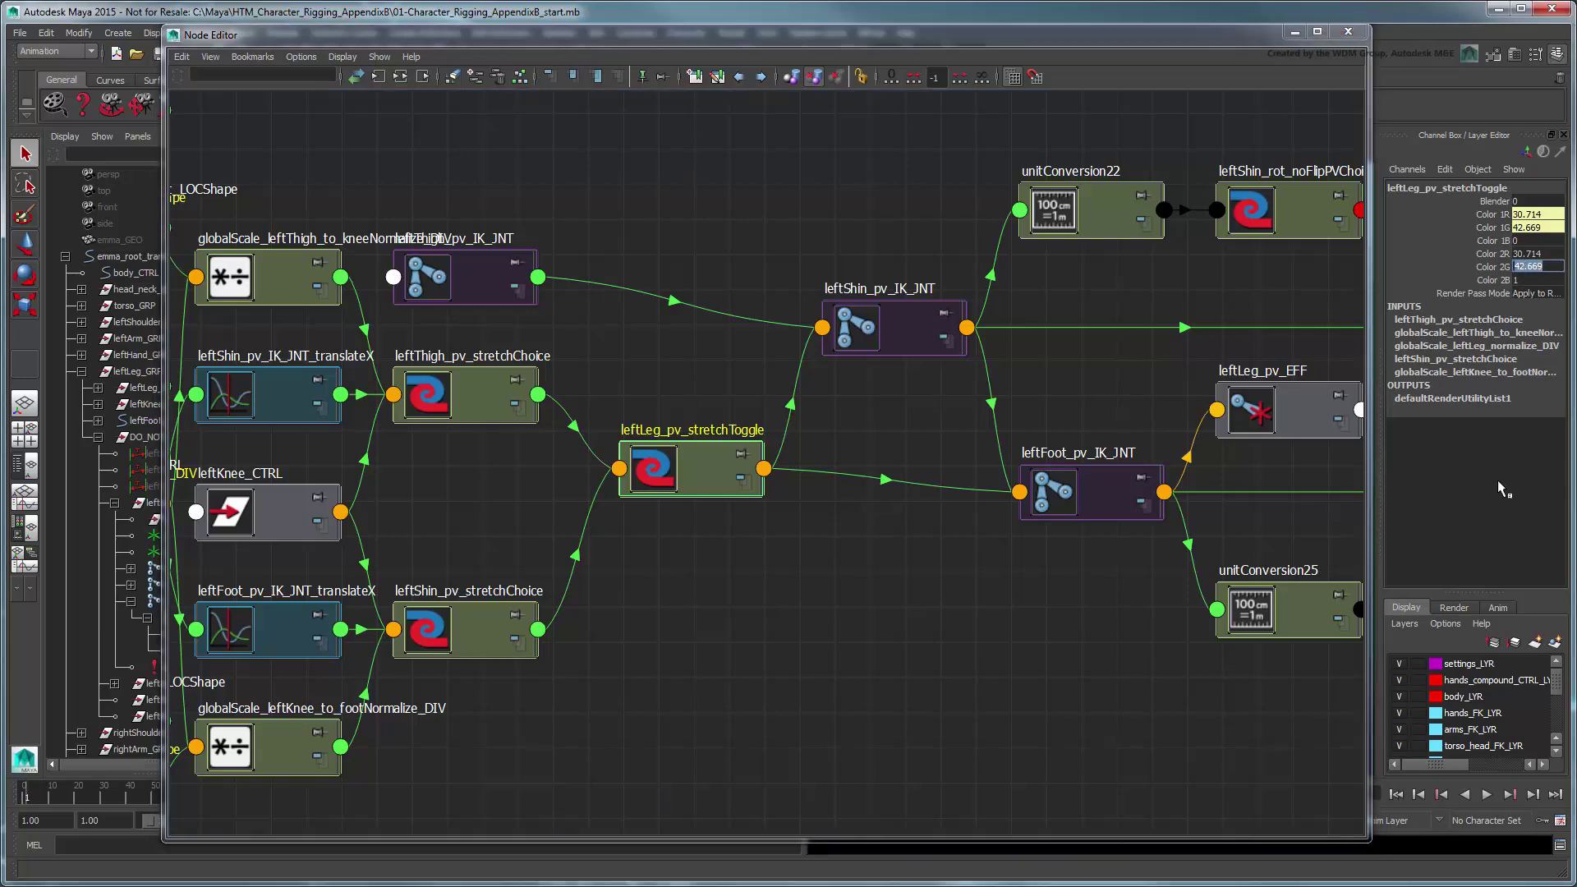
With Blender at 1, pull the left foot control forward to test the stretch.
{"action": "double_click", "coordinate": [1528, 202]}
{"action": "type", "text": "1"}
{"action": "key", "text": "Return"}
{"action": "left_click_drag", "start_coordinate": [835, 608], "coordinate": [900, 639]}
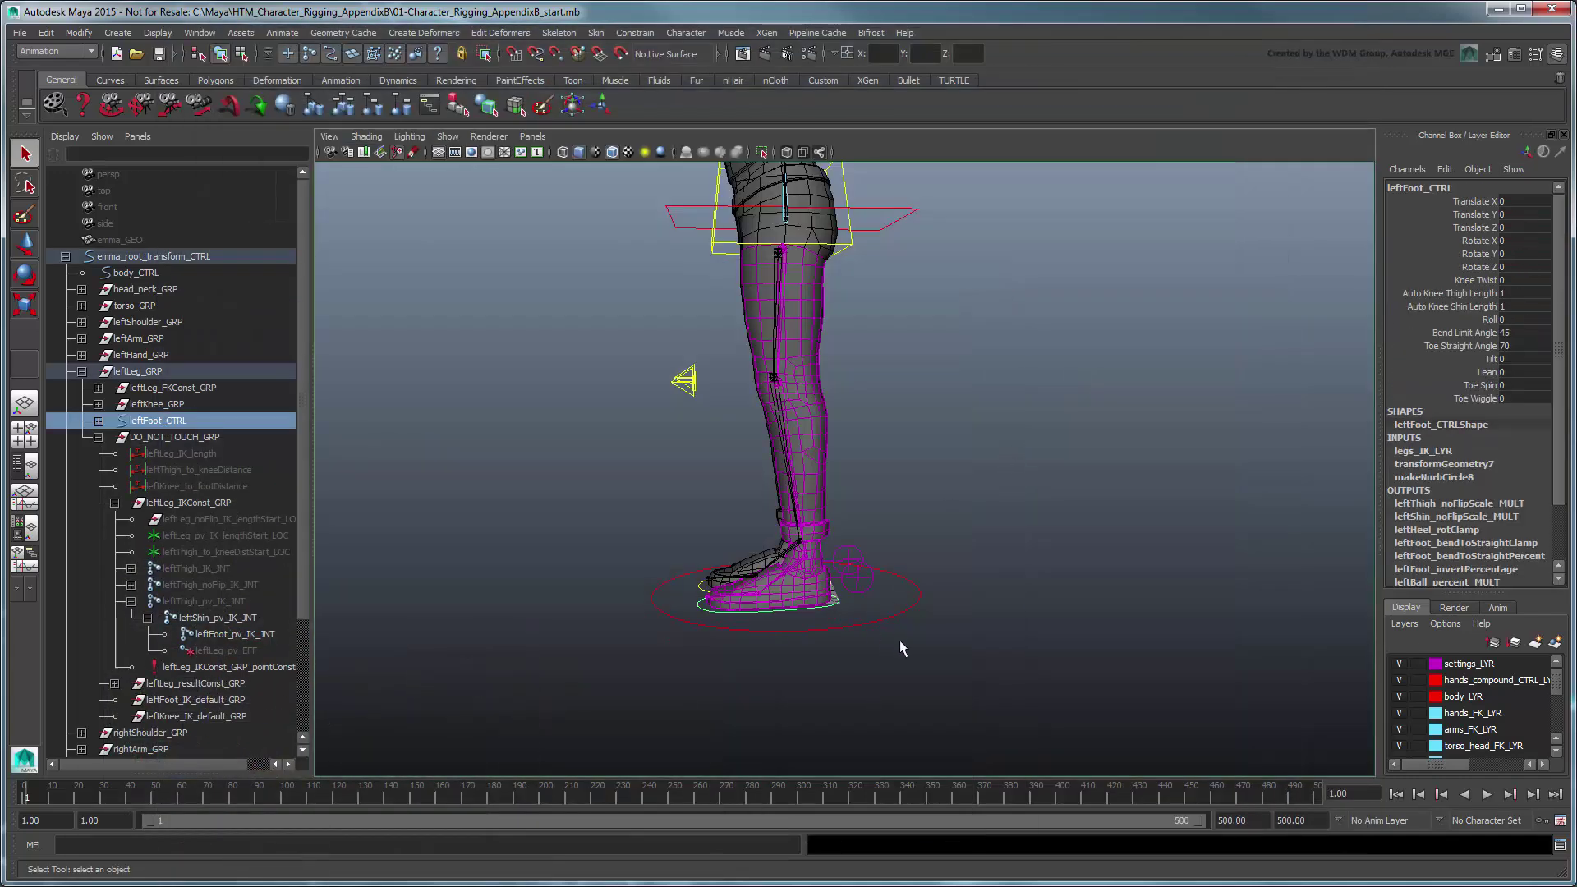
{"action": "key", "text": "w"}
{"action": "left_click_drag", "start_coordinate": [809, 564], "coordinate": [1163, 624]}
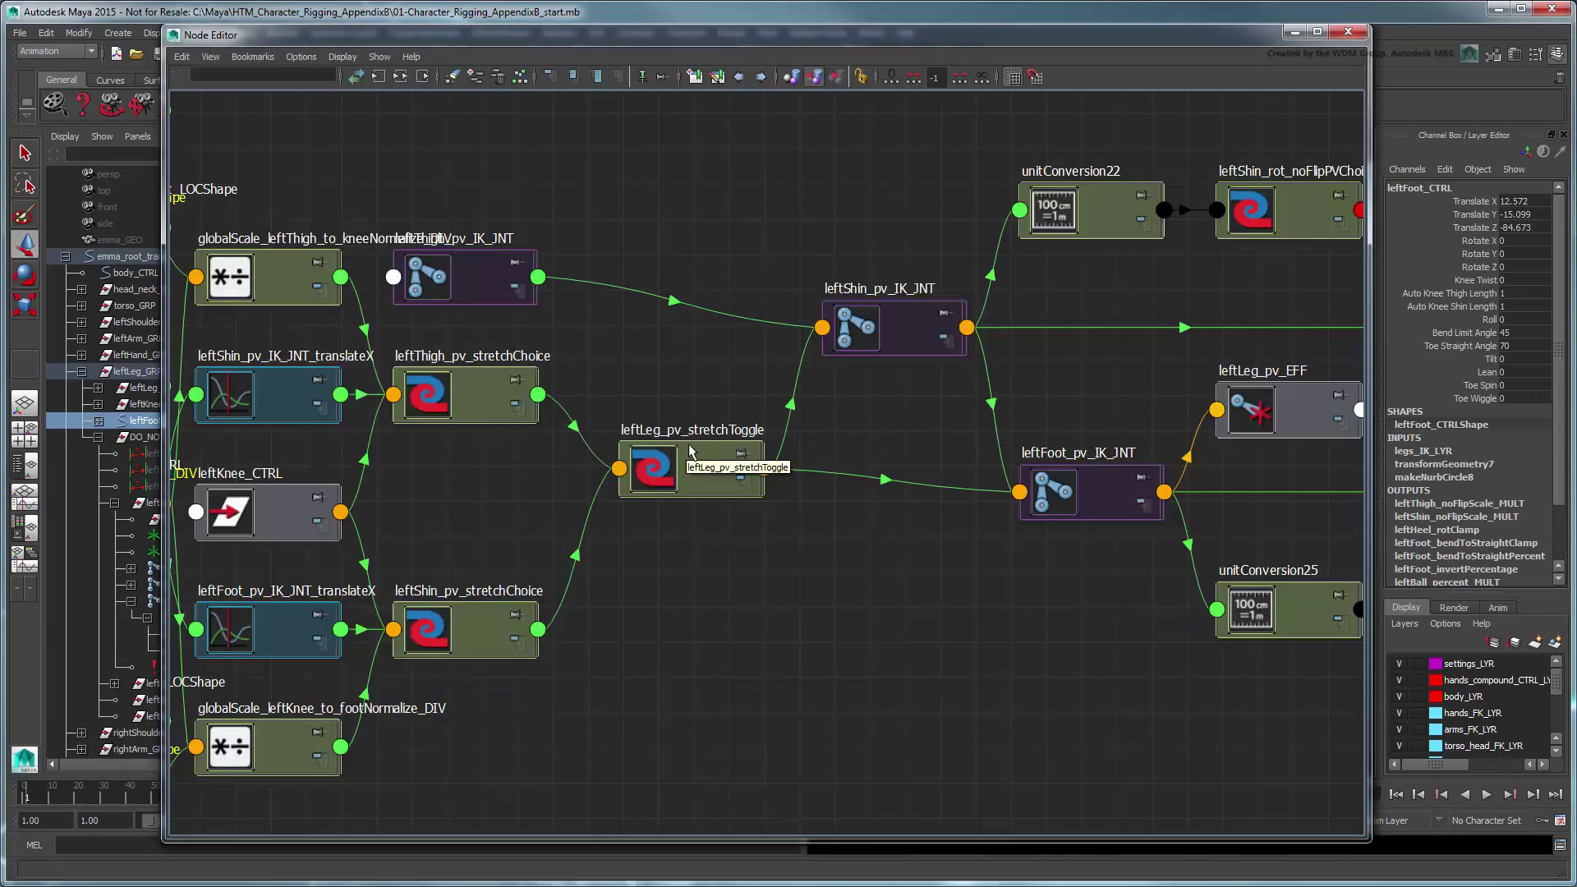
Change the toggle's Blender, retest the foot, then zero its Translate X, Y and Z.
{"action": "left_click", "coordinate": [690, 460]}
{"action": "double_click", "coordinate": [1516, 202]}
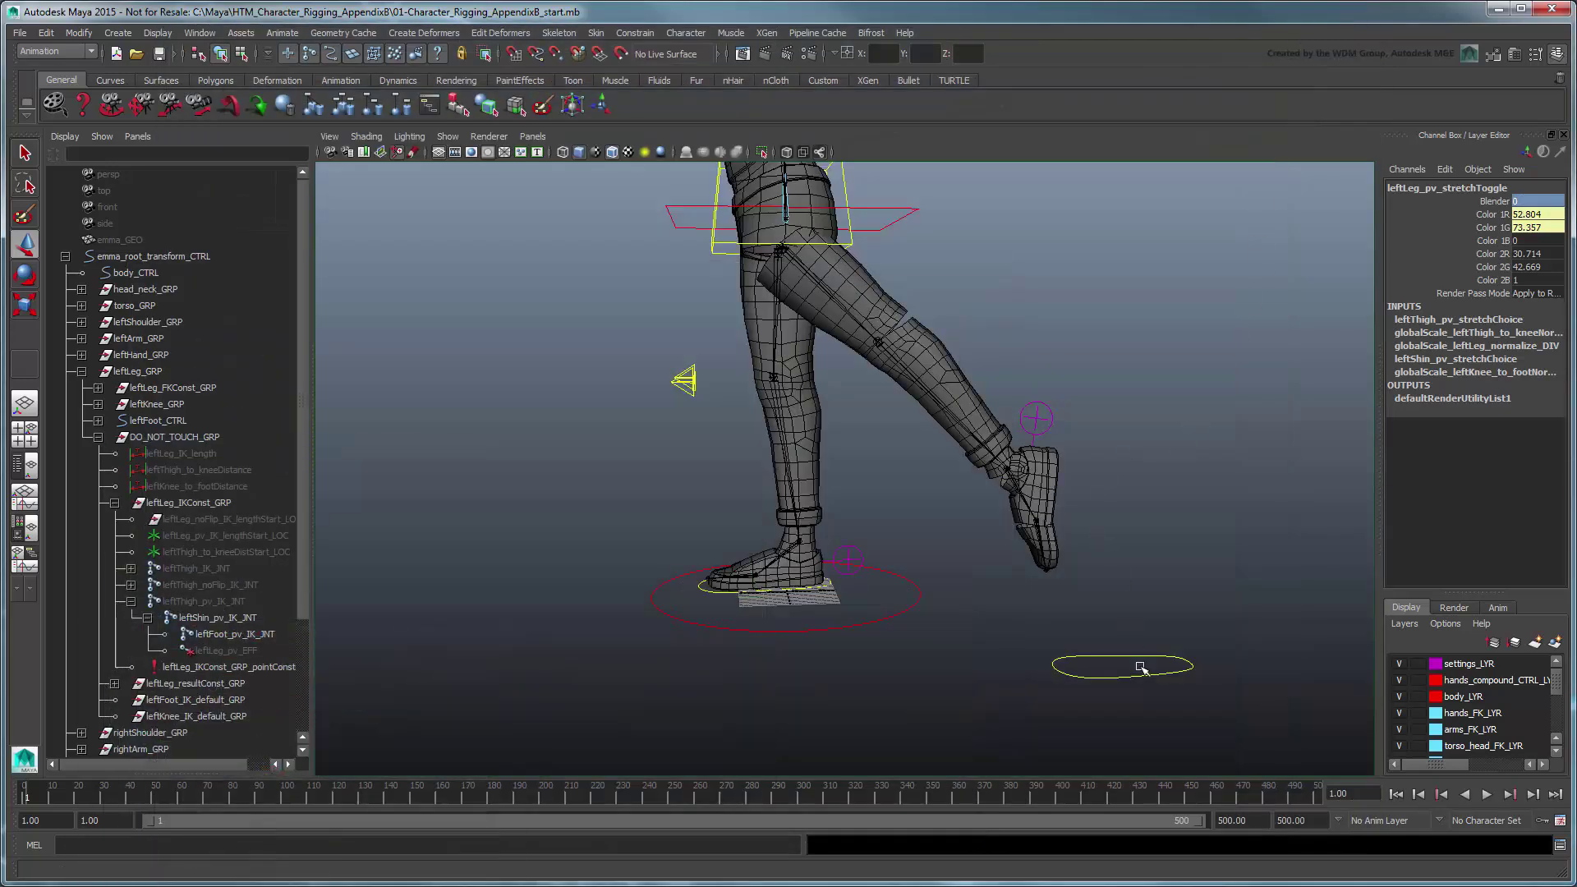
{"action": "left_click", "coordinate": [1142, 667]}
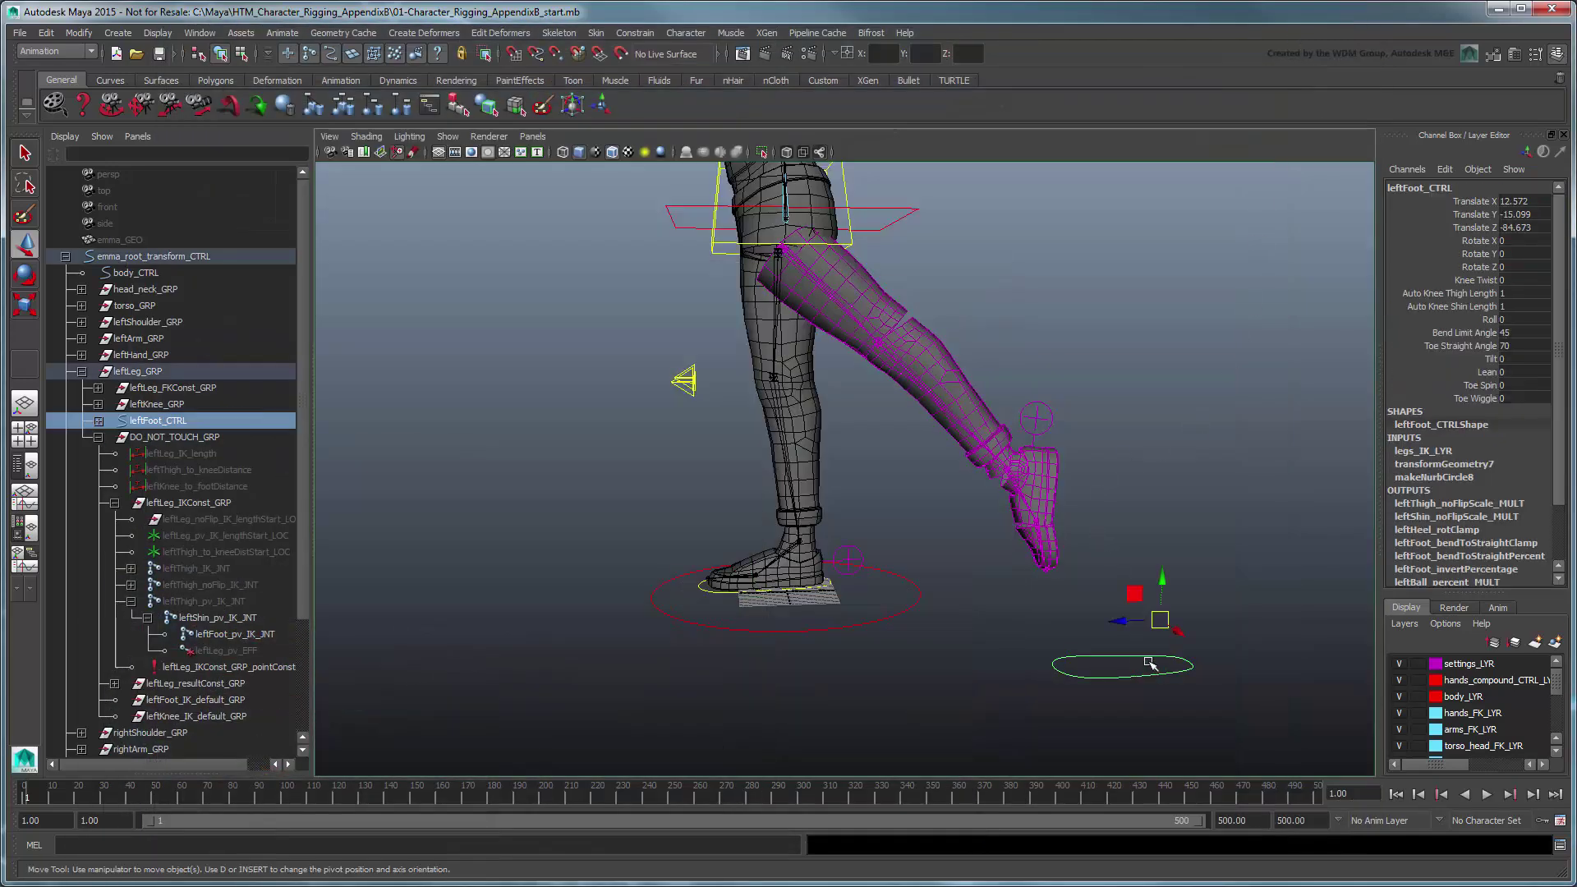
{"action": "left_click_drag", "start_coordinate": [1151, 655], "coordinate": [1081, 605]}
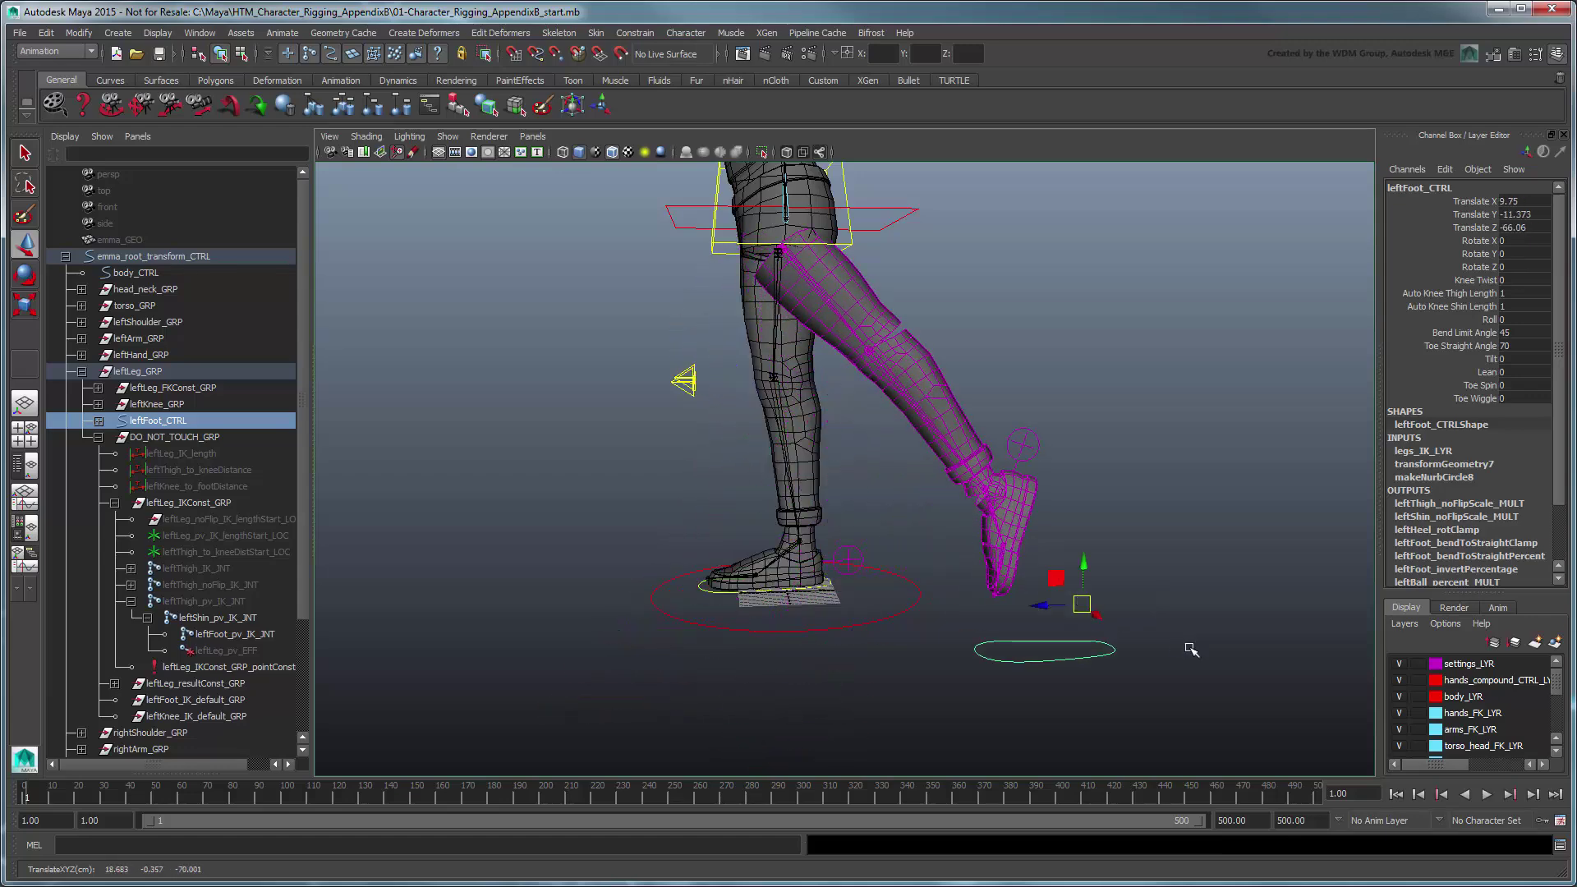
{"action": "left_click_drag", "start_coordinate": [1521, 202], "coordinate": [1525, 226]}
{"action": "type", "text": "0"}
{"action": "key", "text": "Return"}
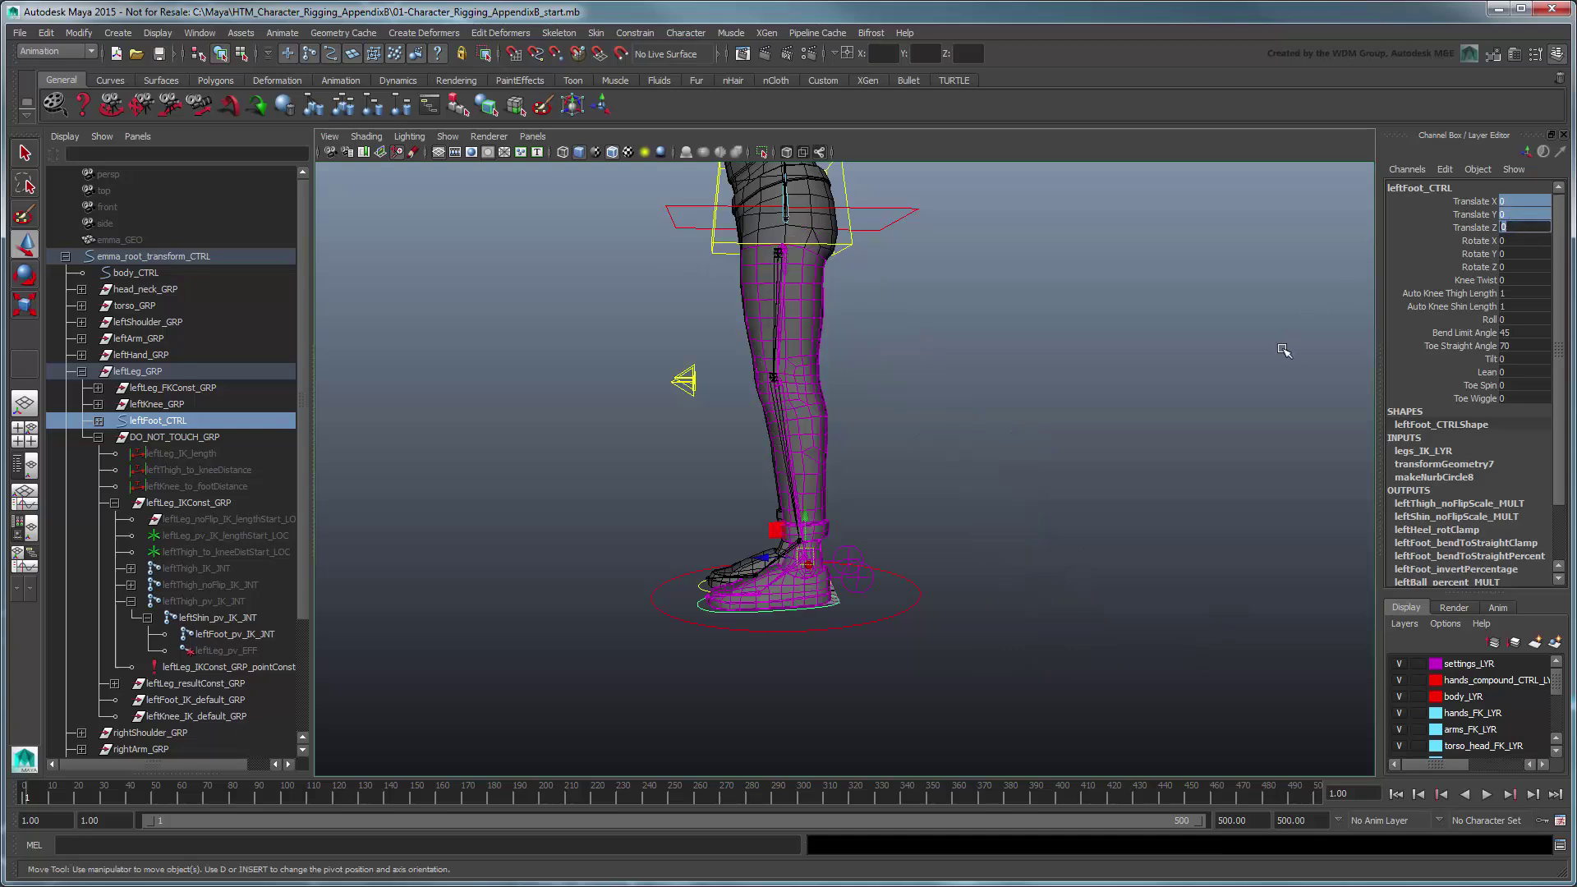
Add a float attribute 'Stretchable' with minimum 0 to leftFoot_CTRL.
{"action": "left_click", "coordinate": [1444, 169]}
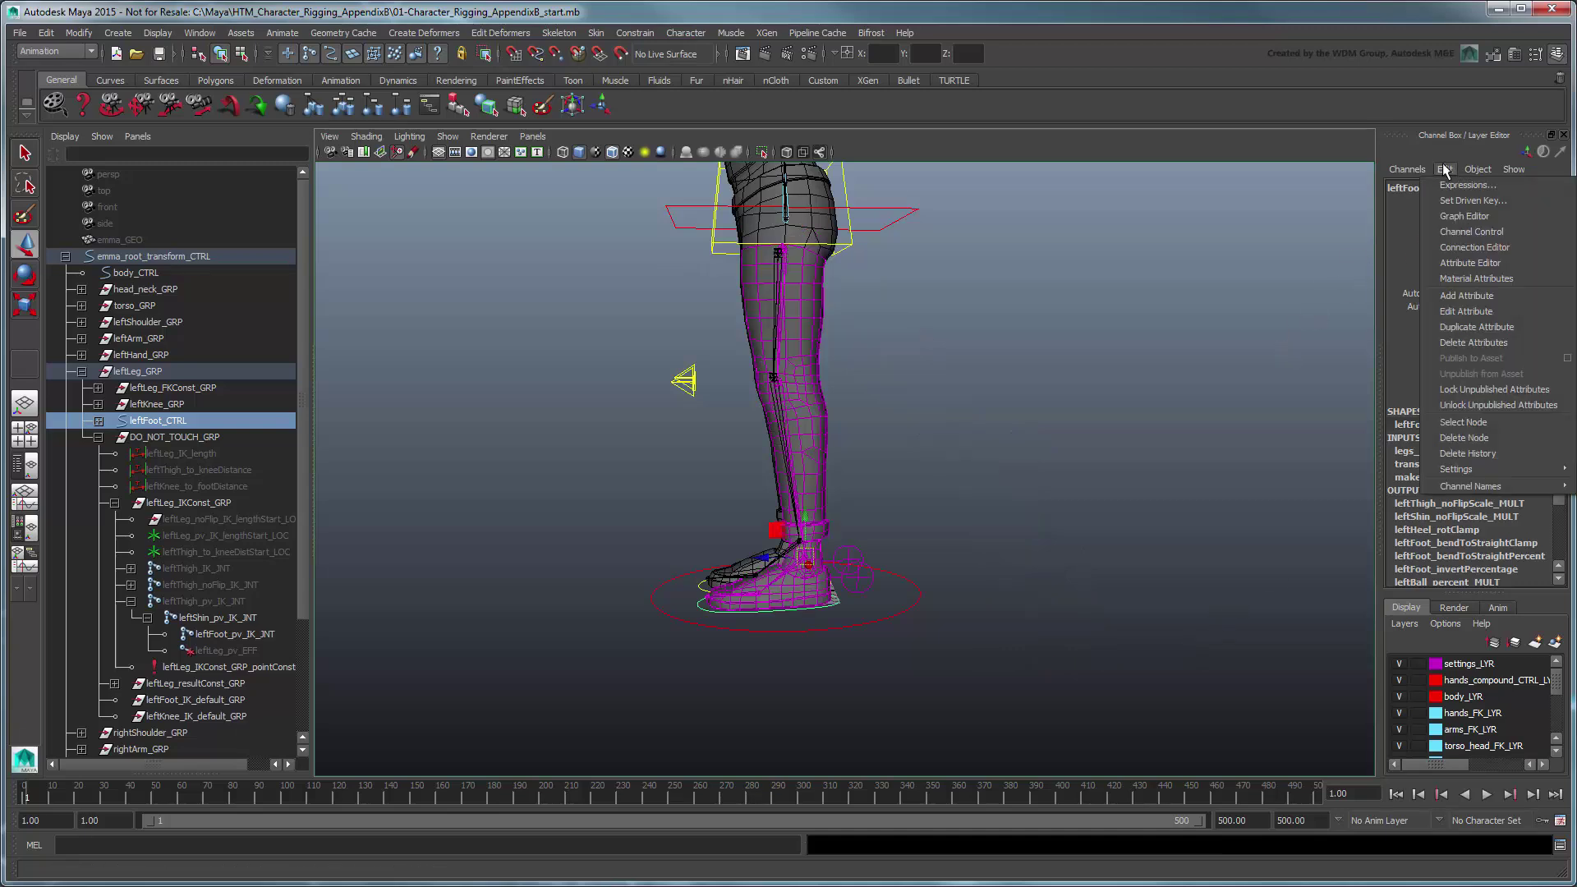
{"action": "left_click", "coordinate": [1469, 296]}
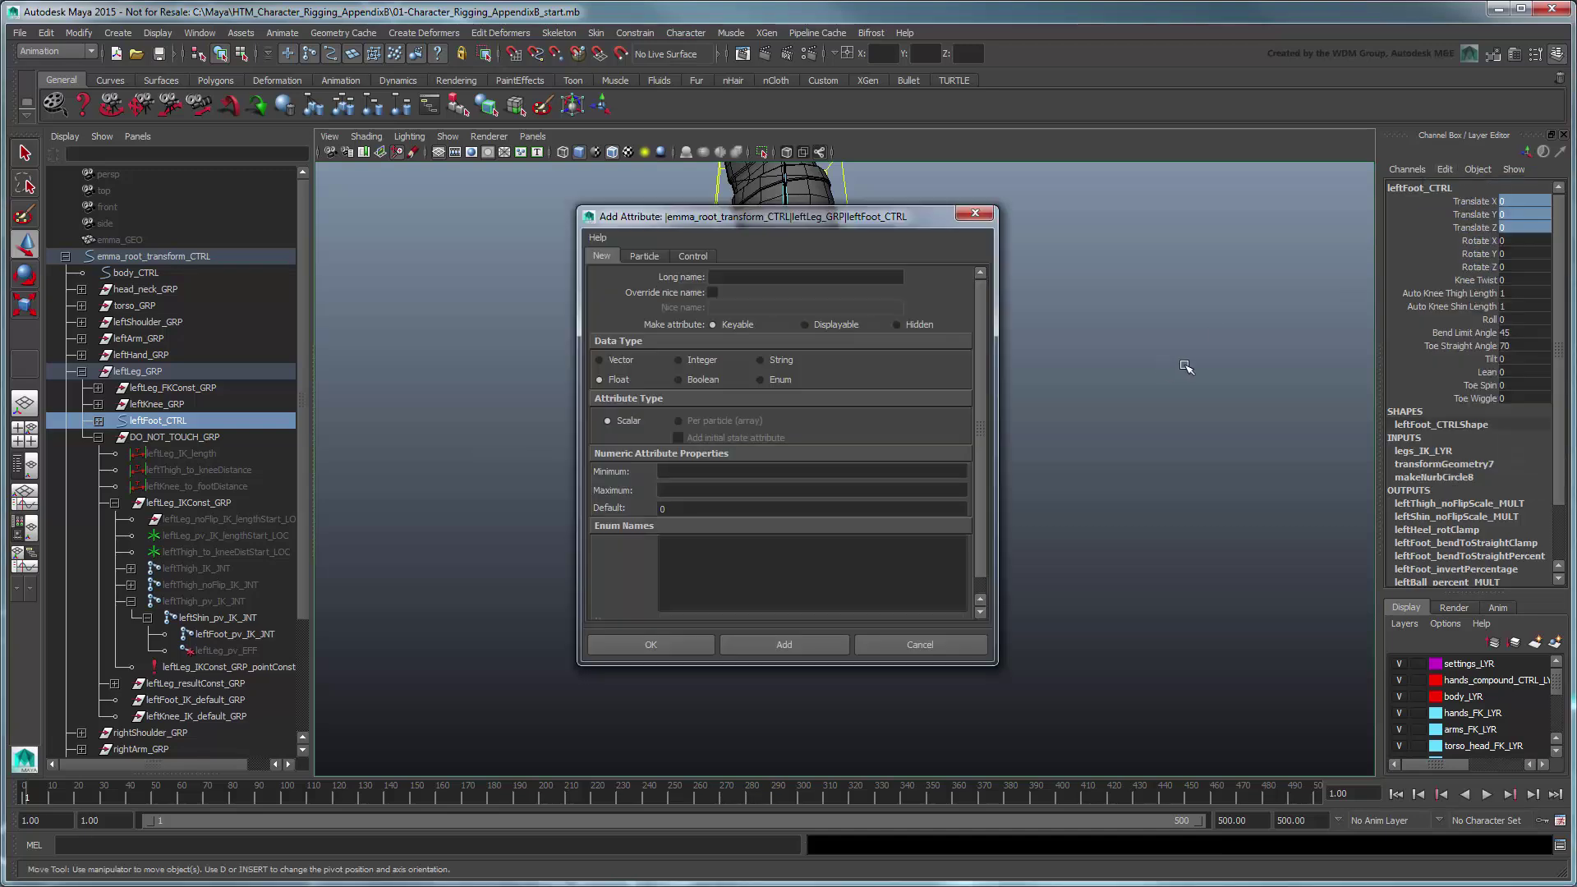
{"action": "left_click", "coordinate": [850, 279]}
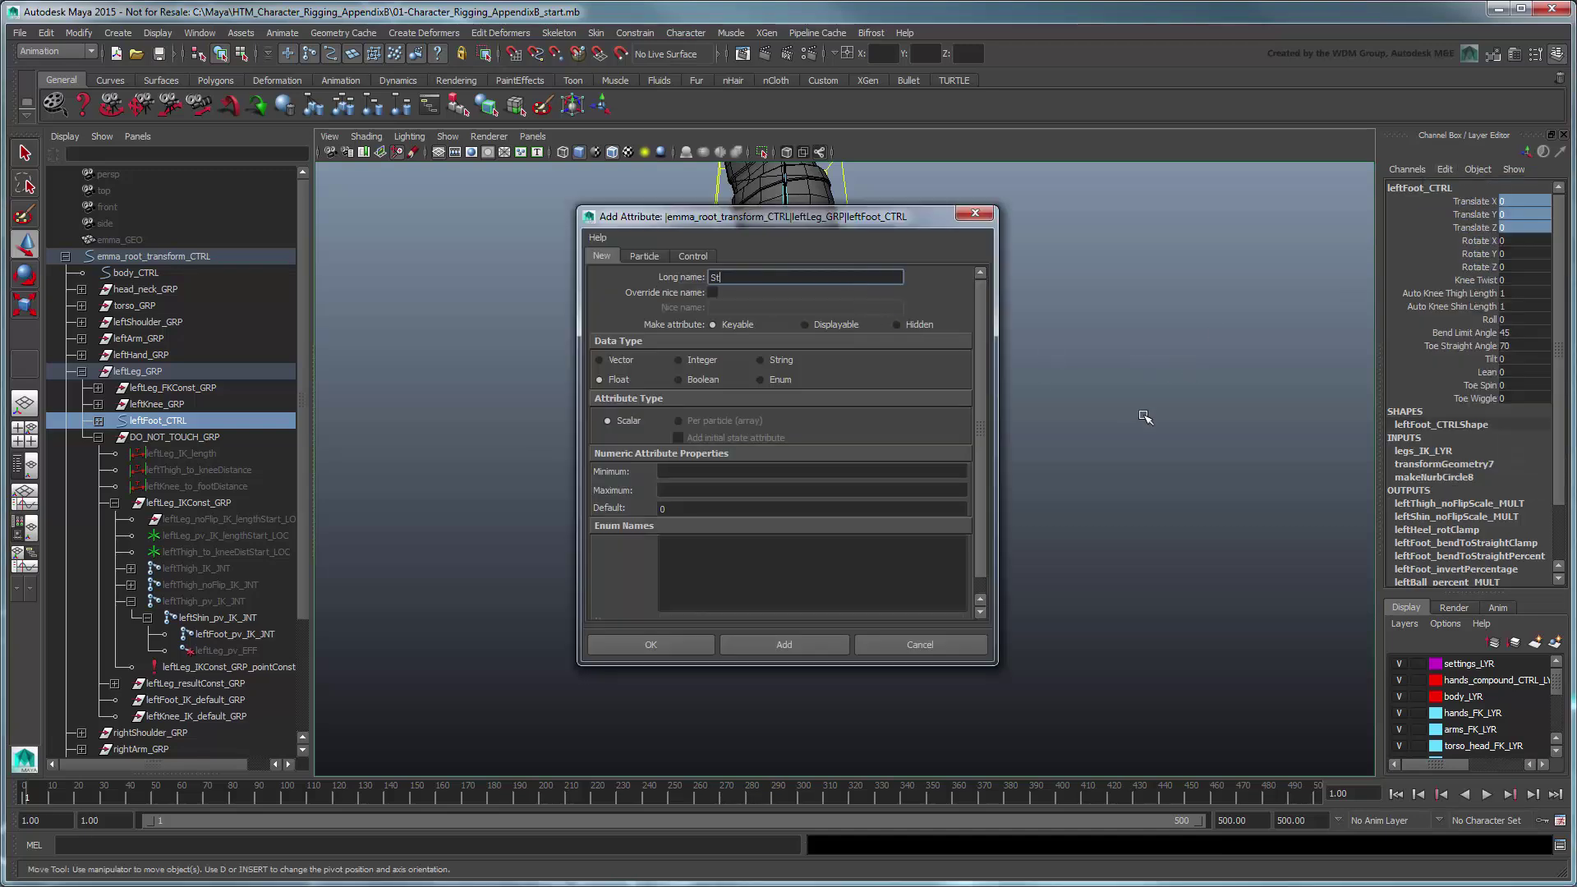
{"action": "type", "text": "Stretchable"}
{"action": "left_click", "coordinate": [742, 472]}
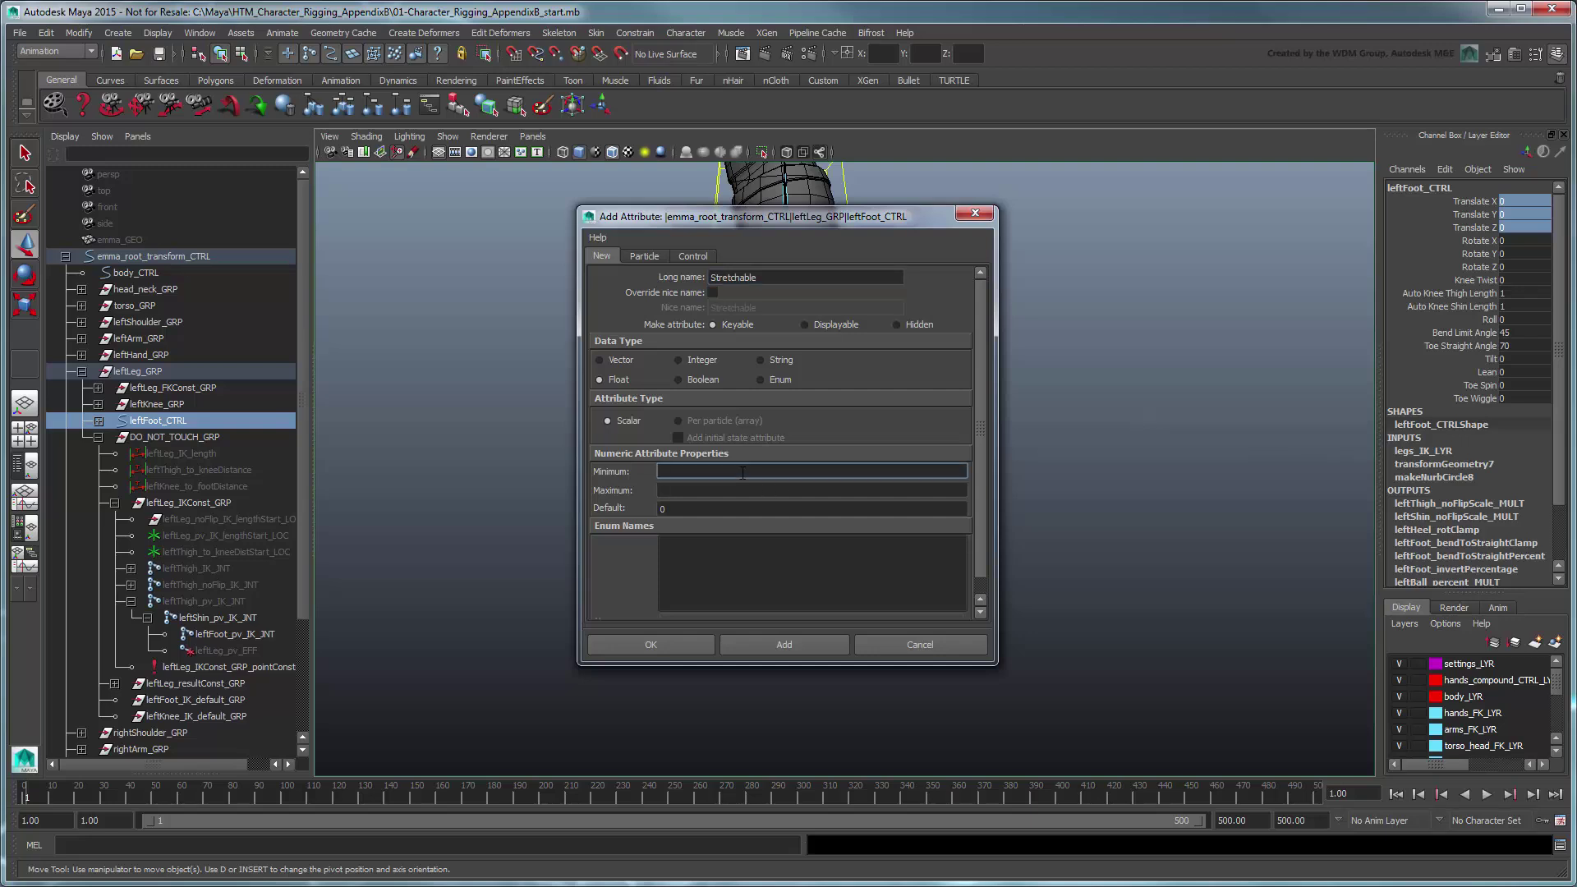
{"action": "type", "text": "0"}
{"action": "key", "text": "Tab"}
{"action": "key", "text": "Tab"}
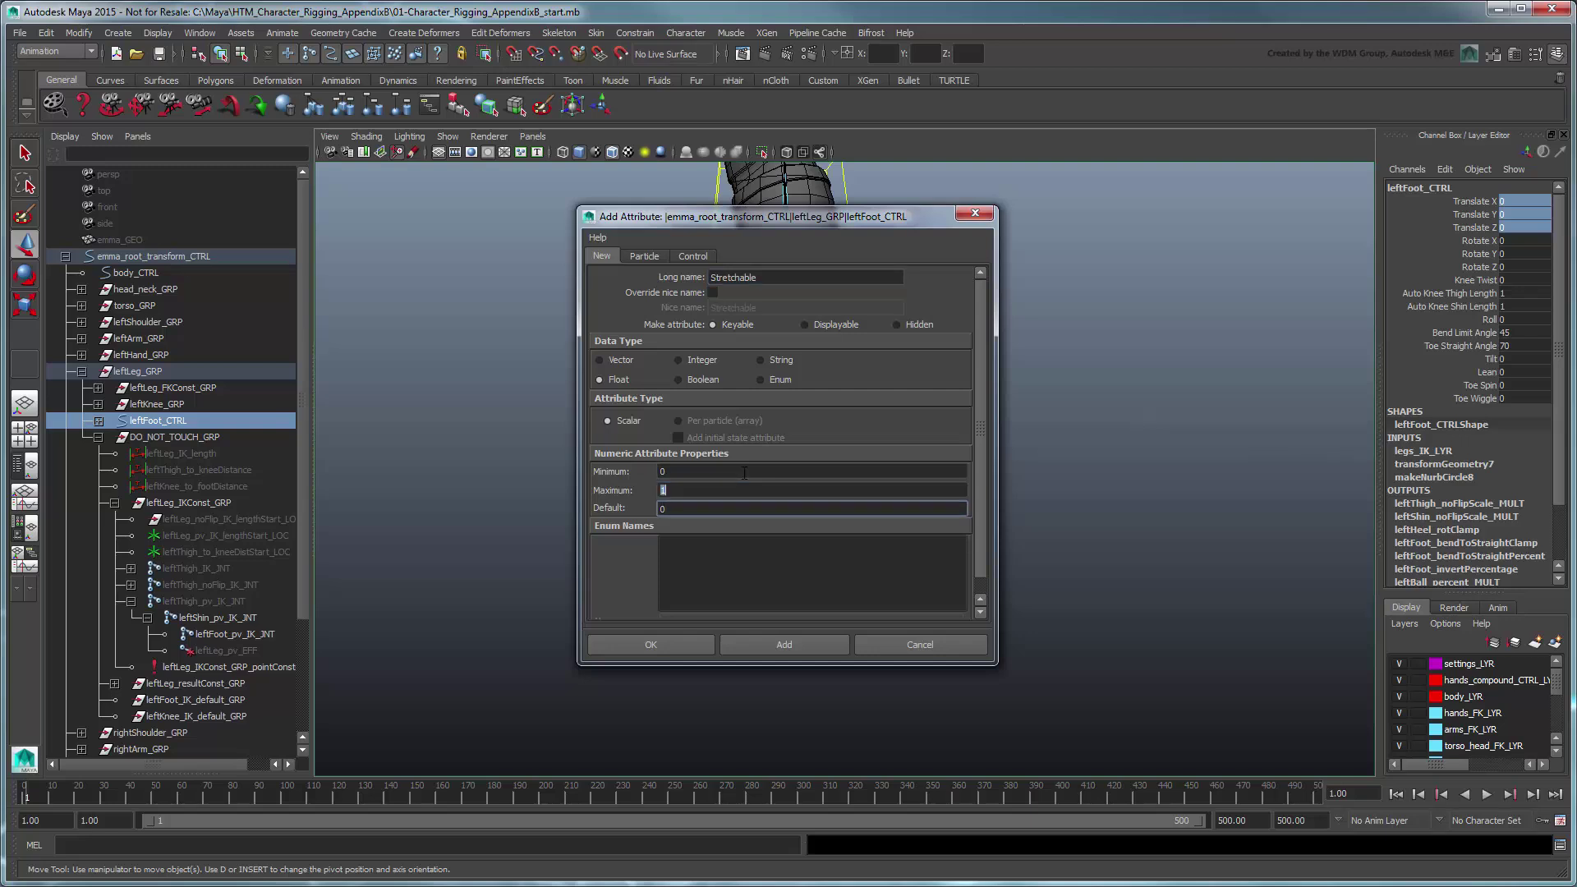
{"action": "left_click", "coordinate": [662, 648]}
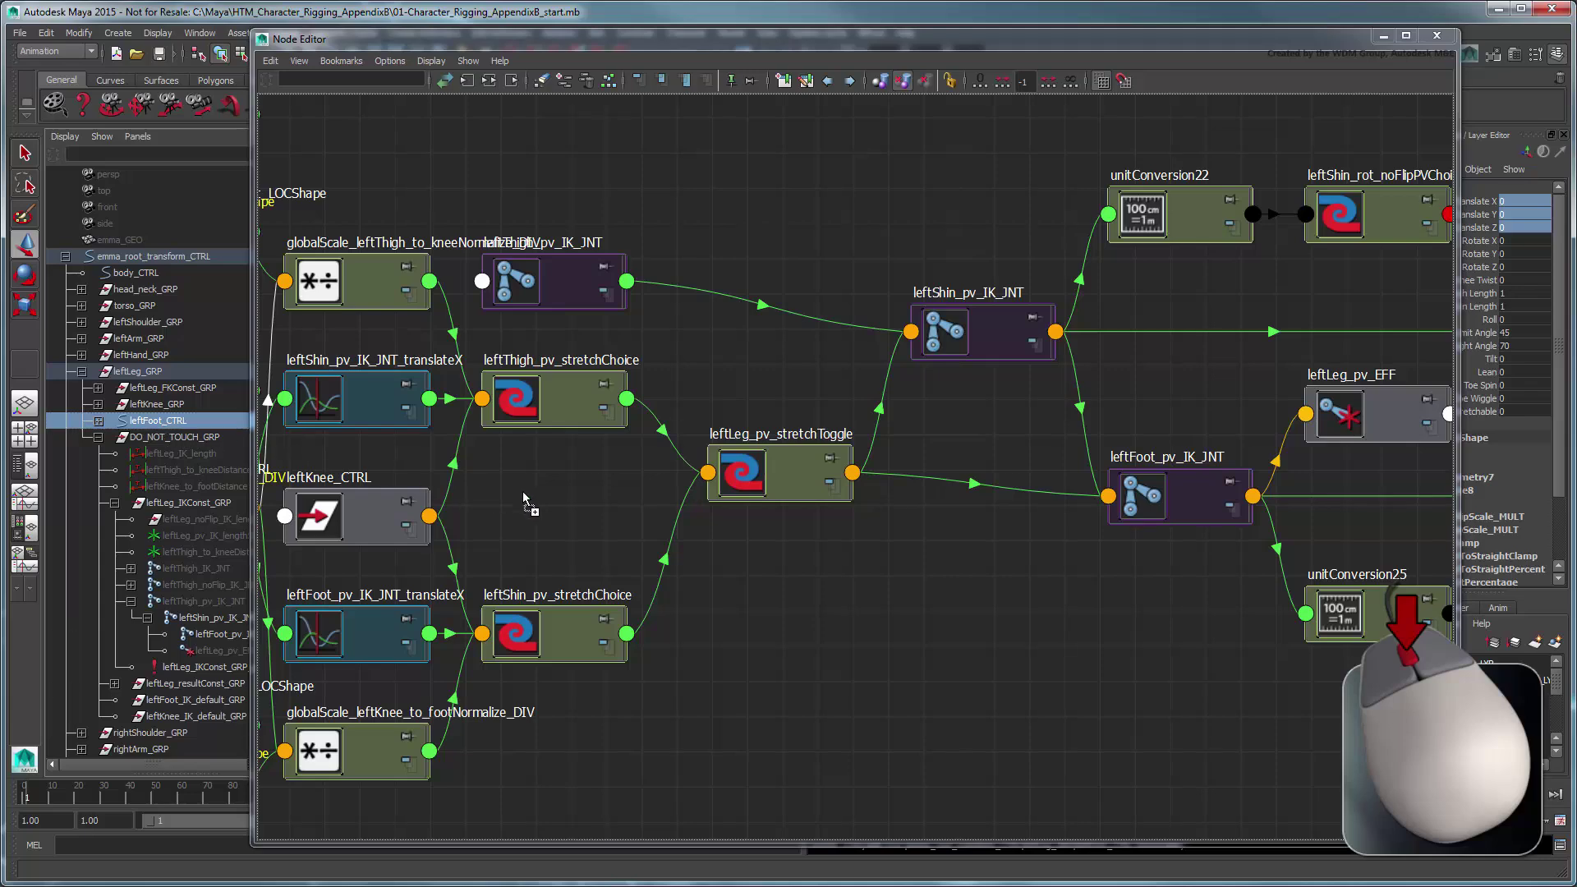
Connect leftFoot_CTRL's Stretchable into leftLeg_pv_stretchToggle's Blender.
{"action": "middle_click_drag", "start_coordinate": [509, 513], "coordinate": [509, 513]}
{"action": "left_click", "coordinate": [622, 523]}
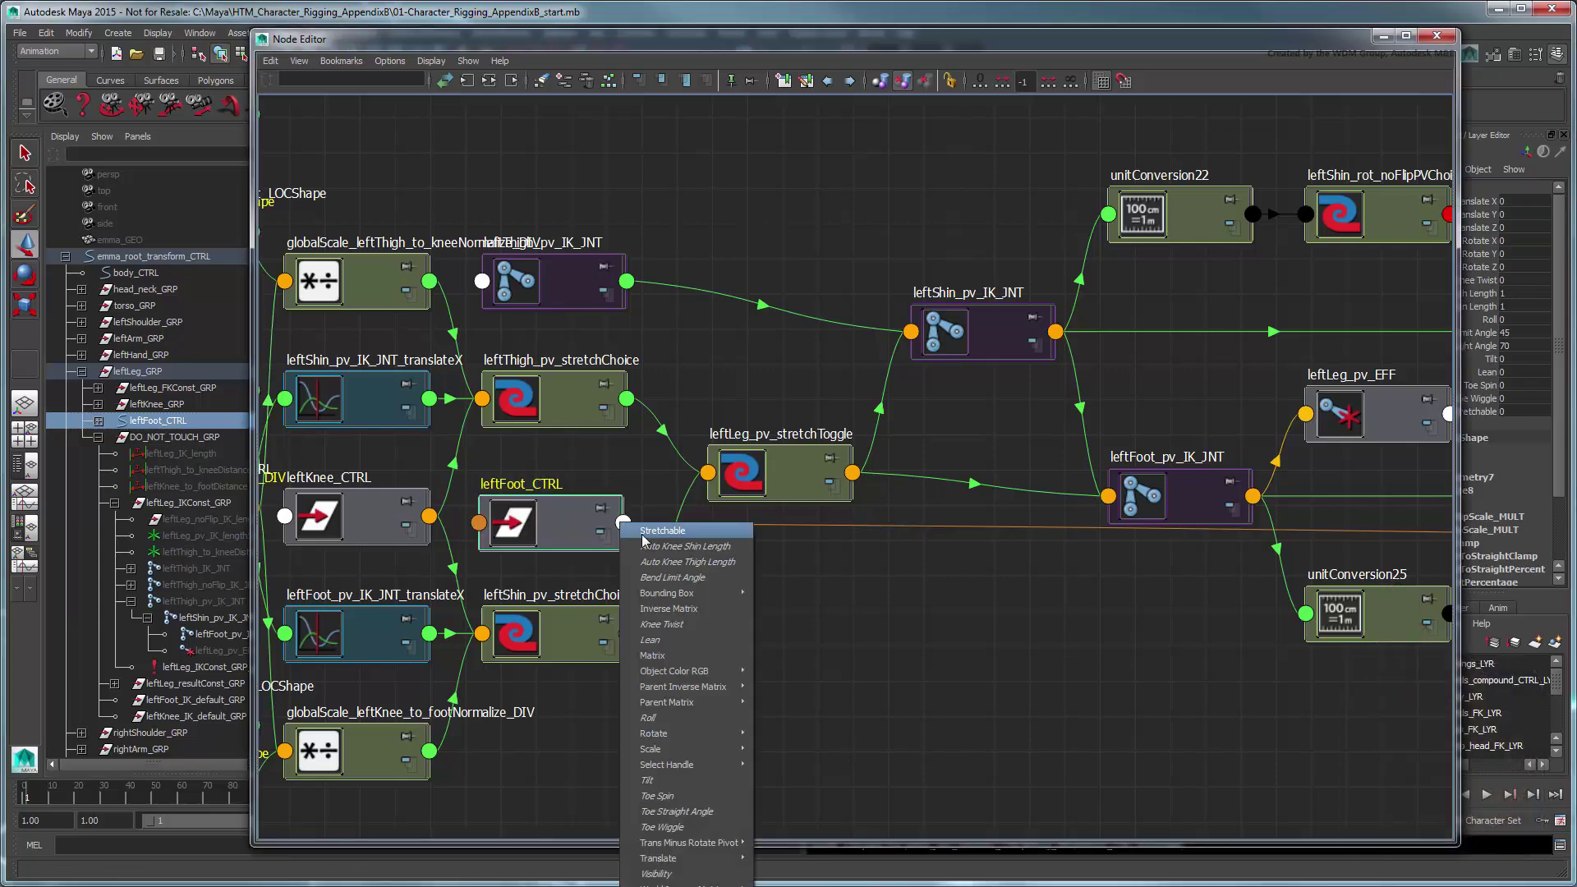
{"action": "left_click", "coordinate": [645, 534]}
{"action": "left_click", "coordinate": [709, 474]}
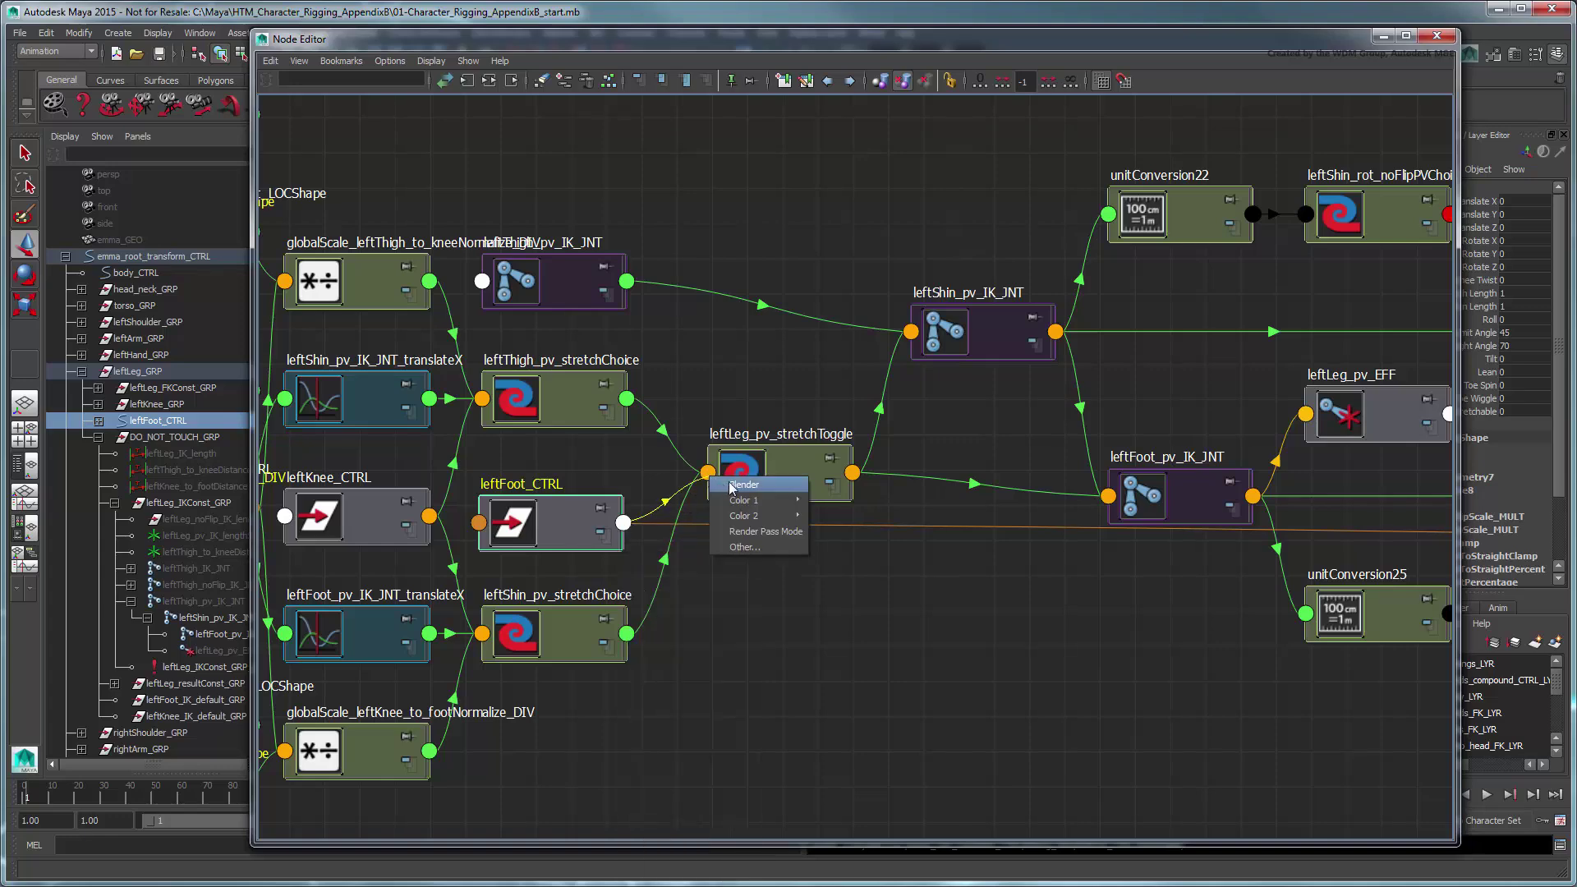
{"action": "left_click", "coordinate": [774, 486]}
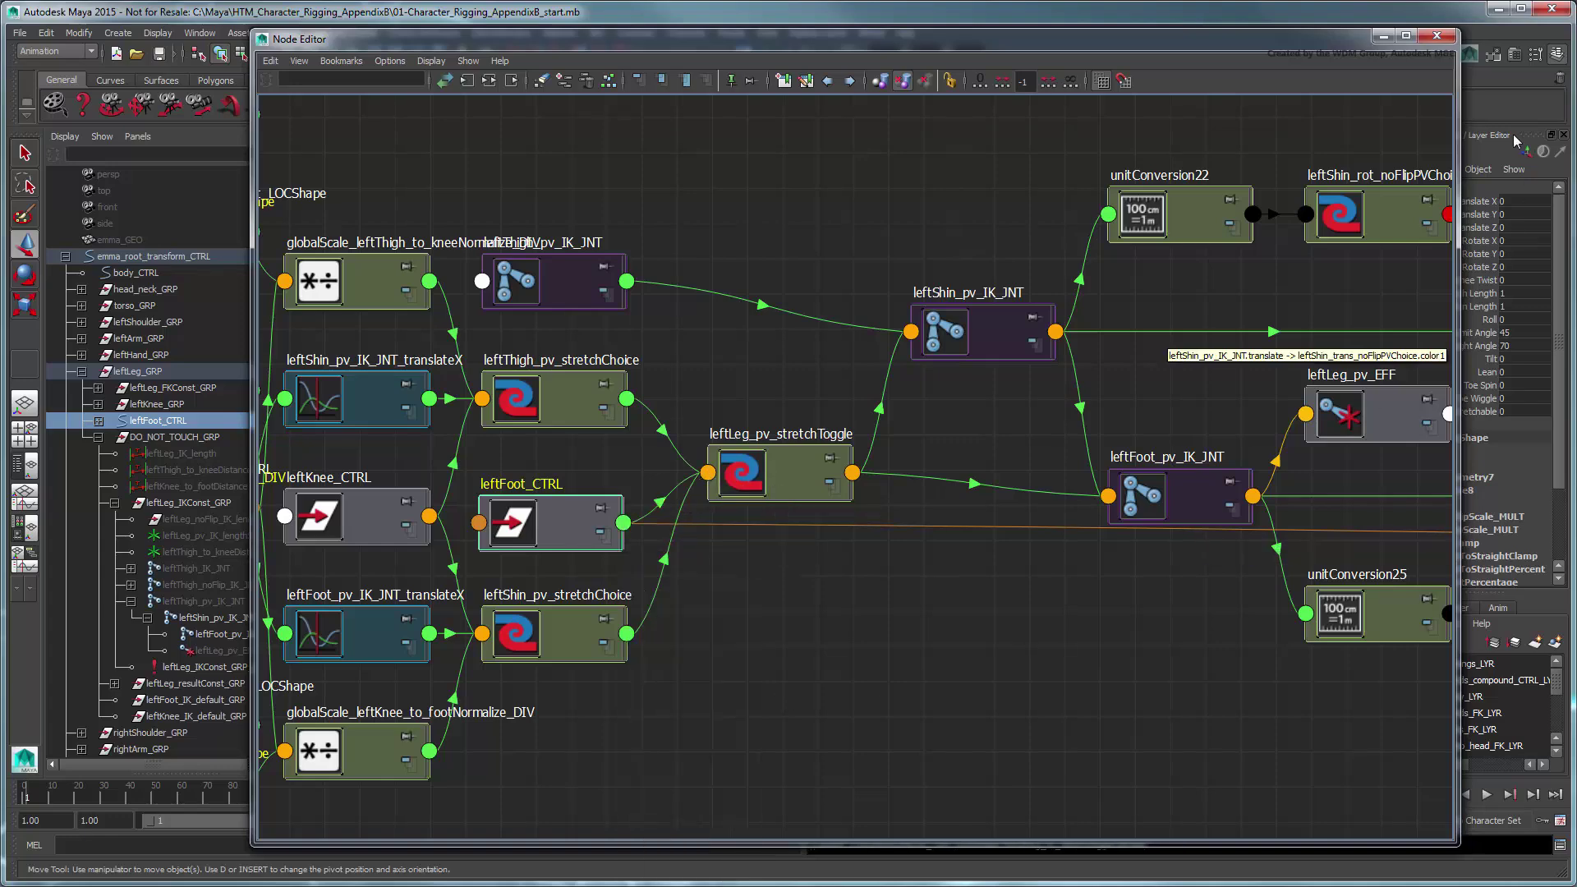
Swing the foot back and up, set Stretchable to 1, then back to 0.
{"action": "left_click", "coordinate": [1383, 37]}
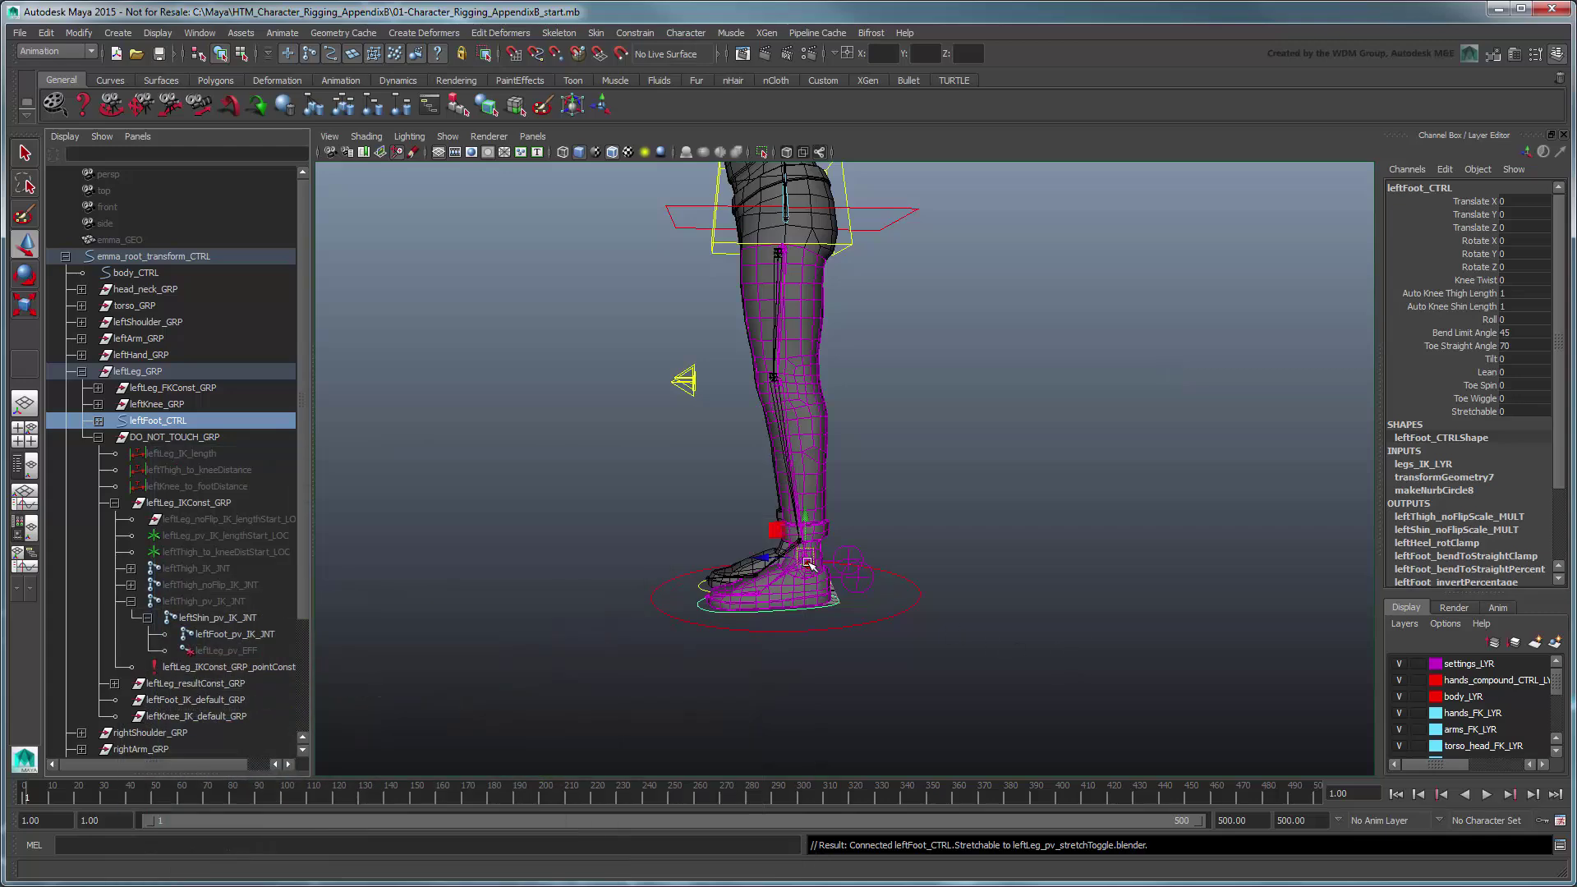
{"action": "left_click_drag", "start_coordinate": [806, 561], "coordinate": [1176, 599]}
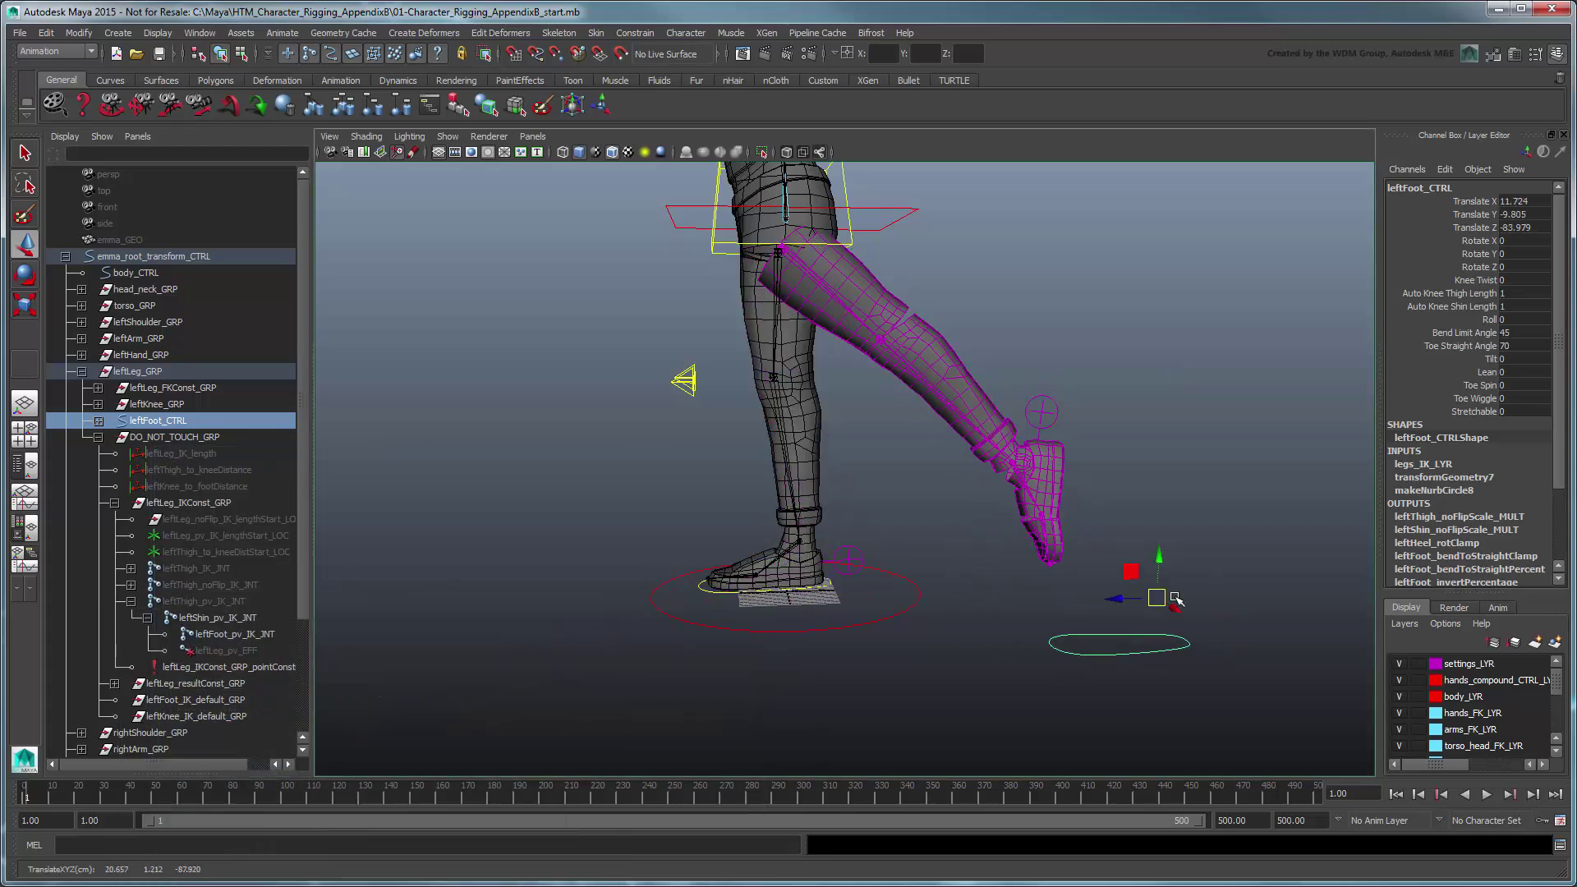
{"action": "left_click", "coordinate": [1519, 412]}
{"action": "type", "text": "1"}
{"action": "key", "text": "Return"}
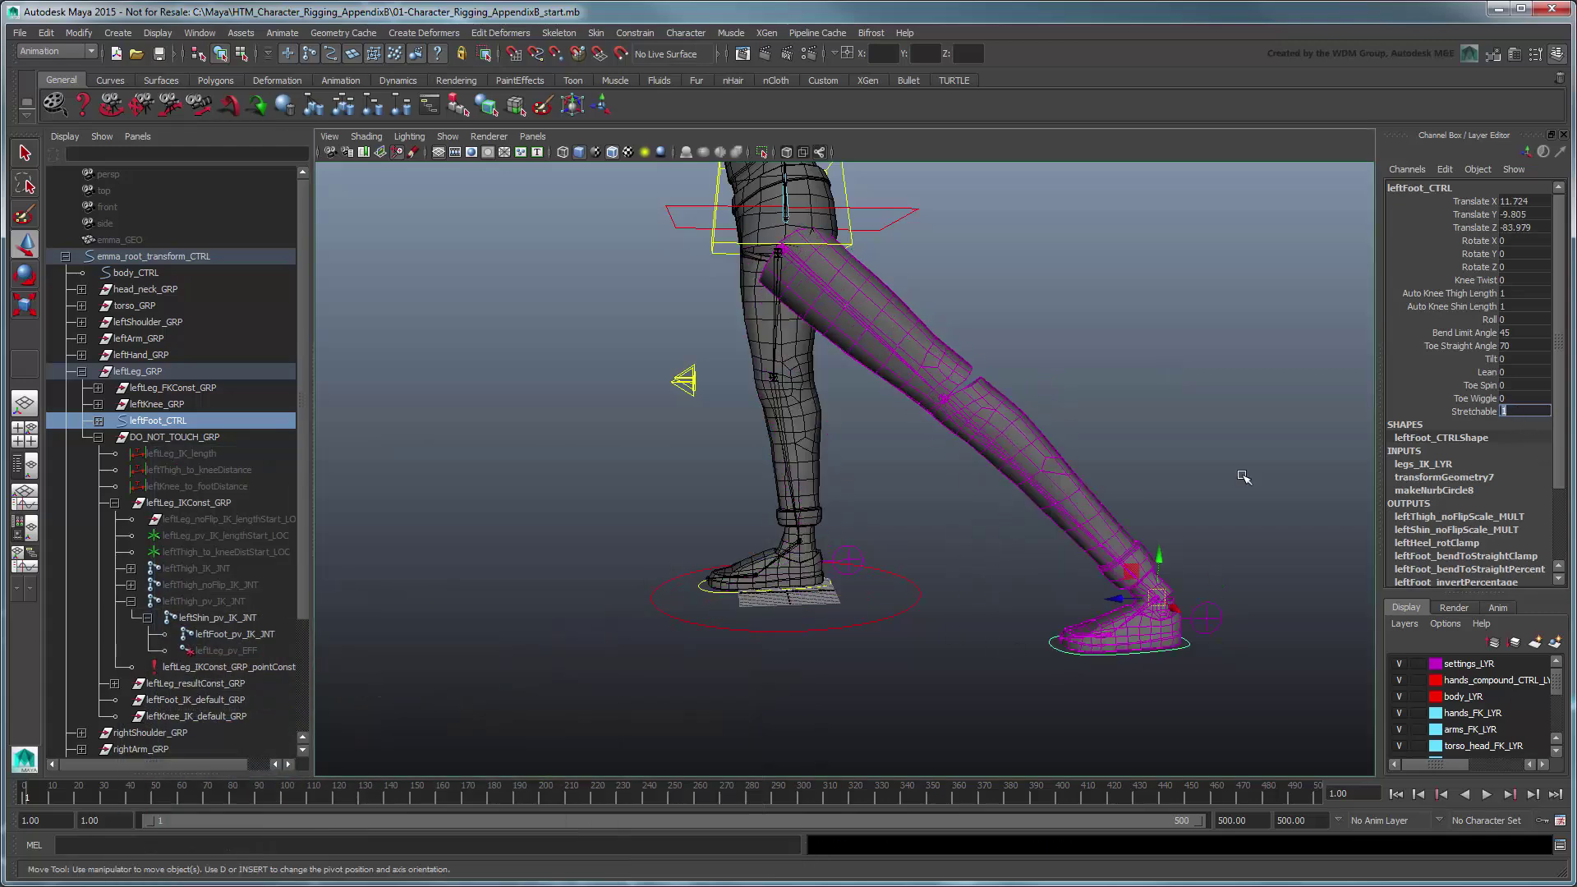
{"action": "type", "text": "0"}
{"action": "key", "text": "Return"}
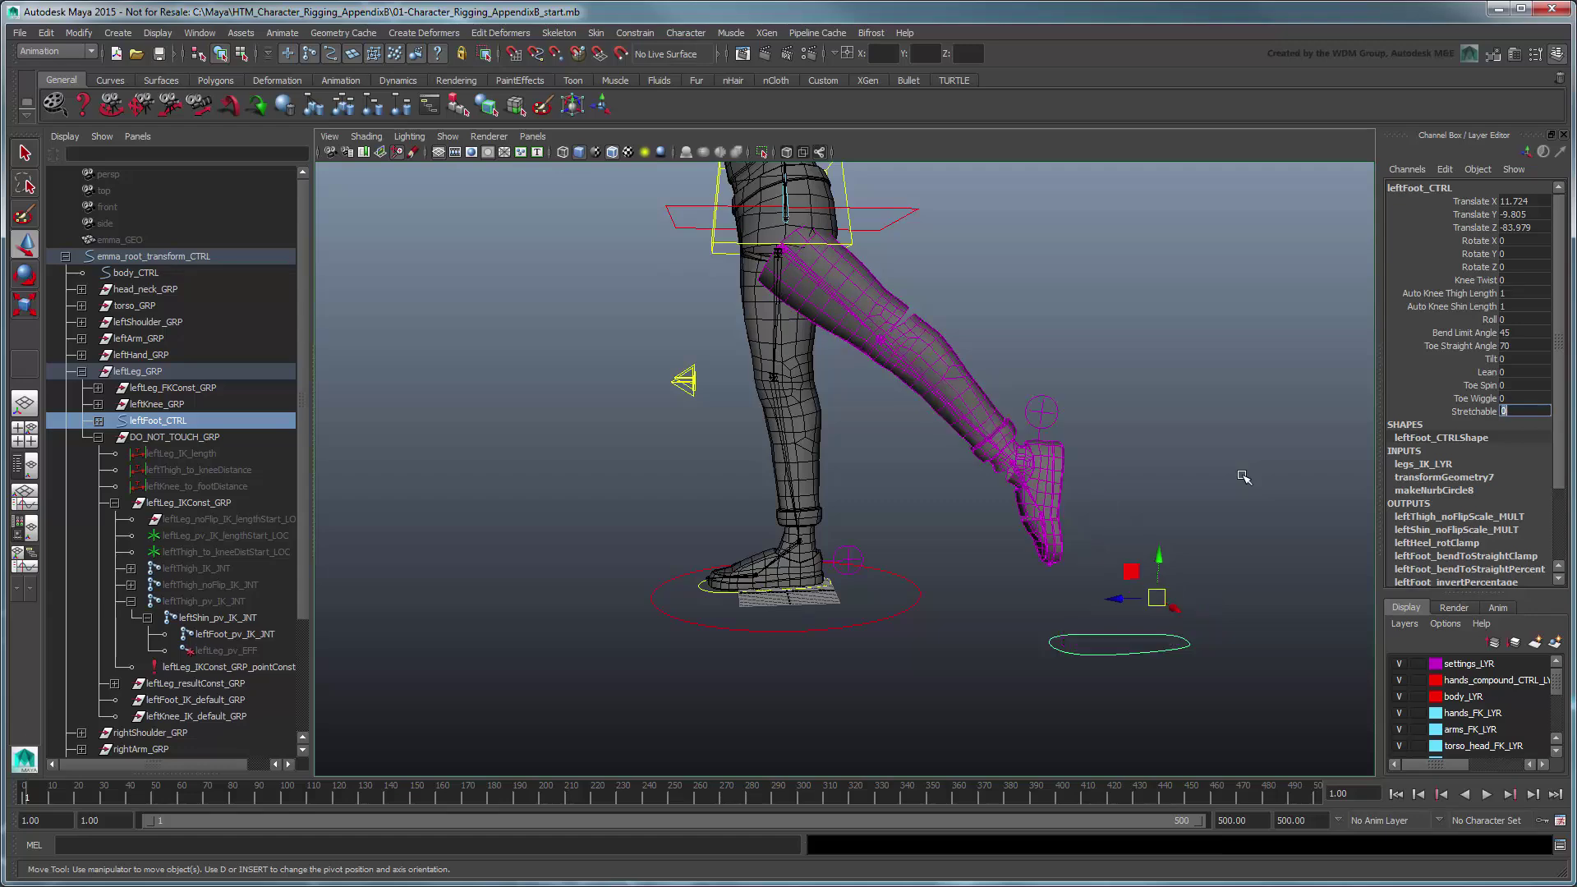
{"action": "key", "text": "Return"}
Select leftShin_noFlip_IK_JNT and leftFoot_noFlip_IK_JNT in the Outliner.
{"action": "left_click", "coordinate": [132, 602]}
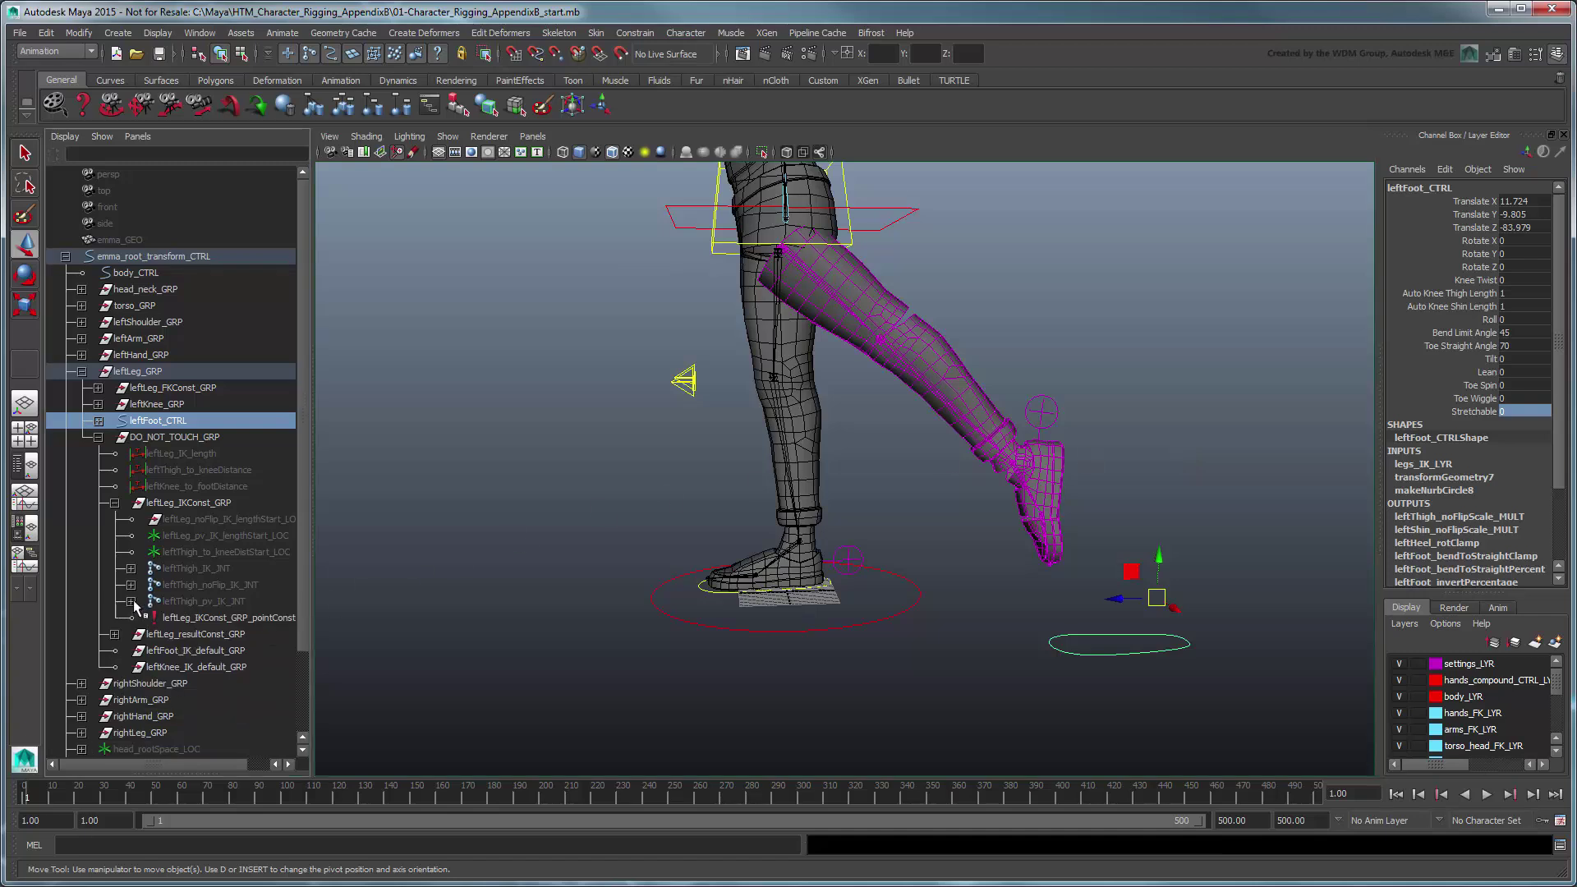
{"action": "left_click", "coordinate": [131, 585]}
{"action": "left_click", "coordinate": [148, 601]}
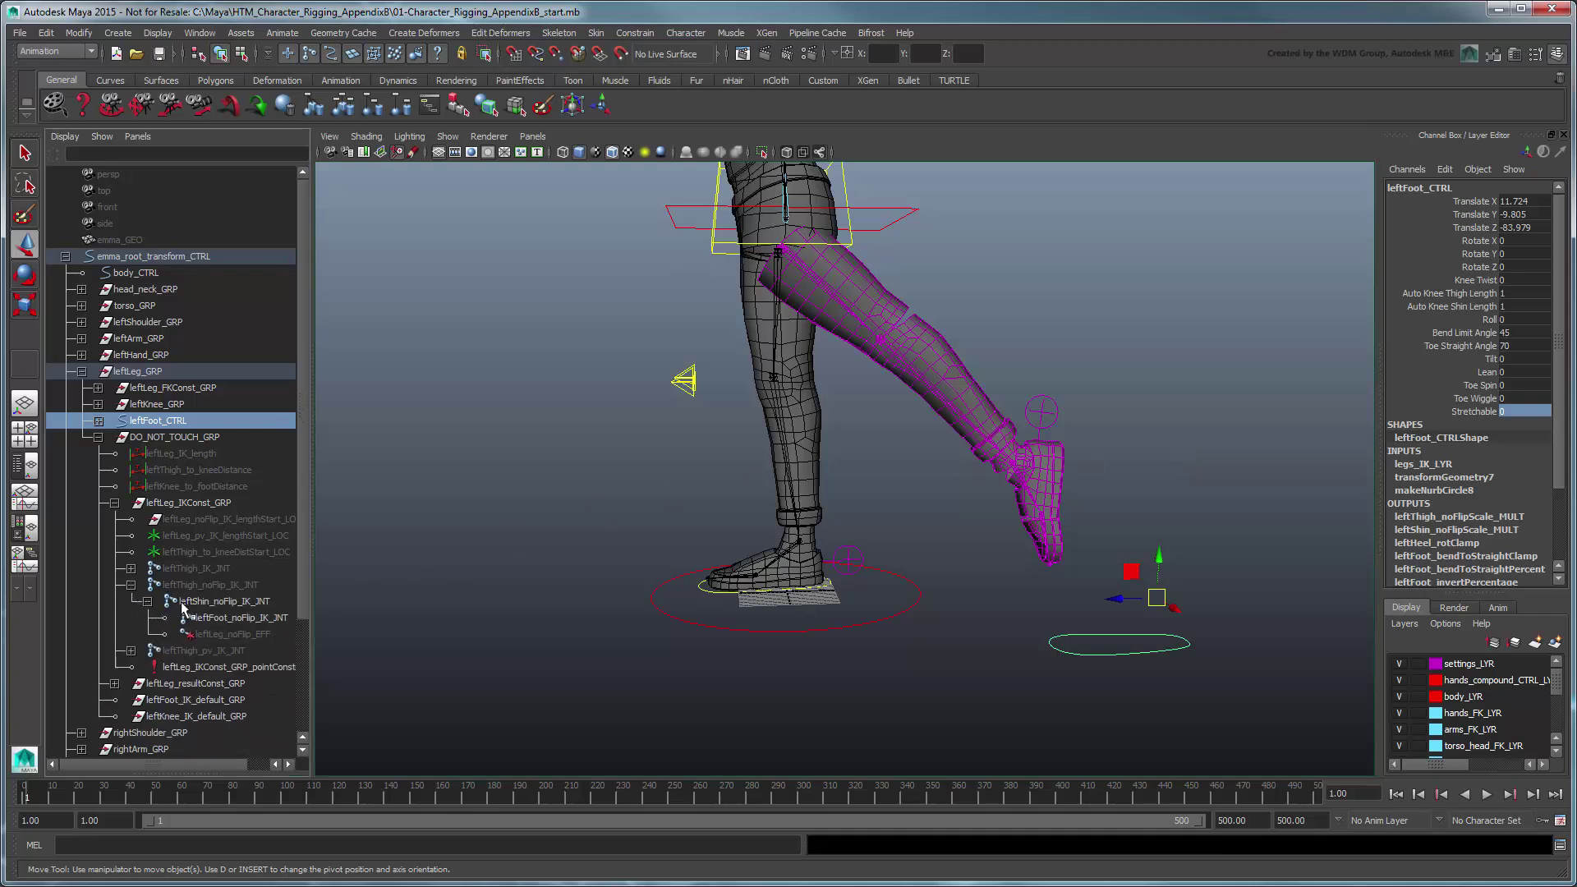
{"action": "left_click", "coordinate": [201, 602]}
{"action": "left_click", "coordinate": [234, 617], "text": "shift"}
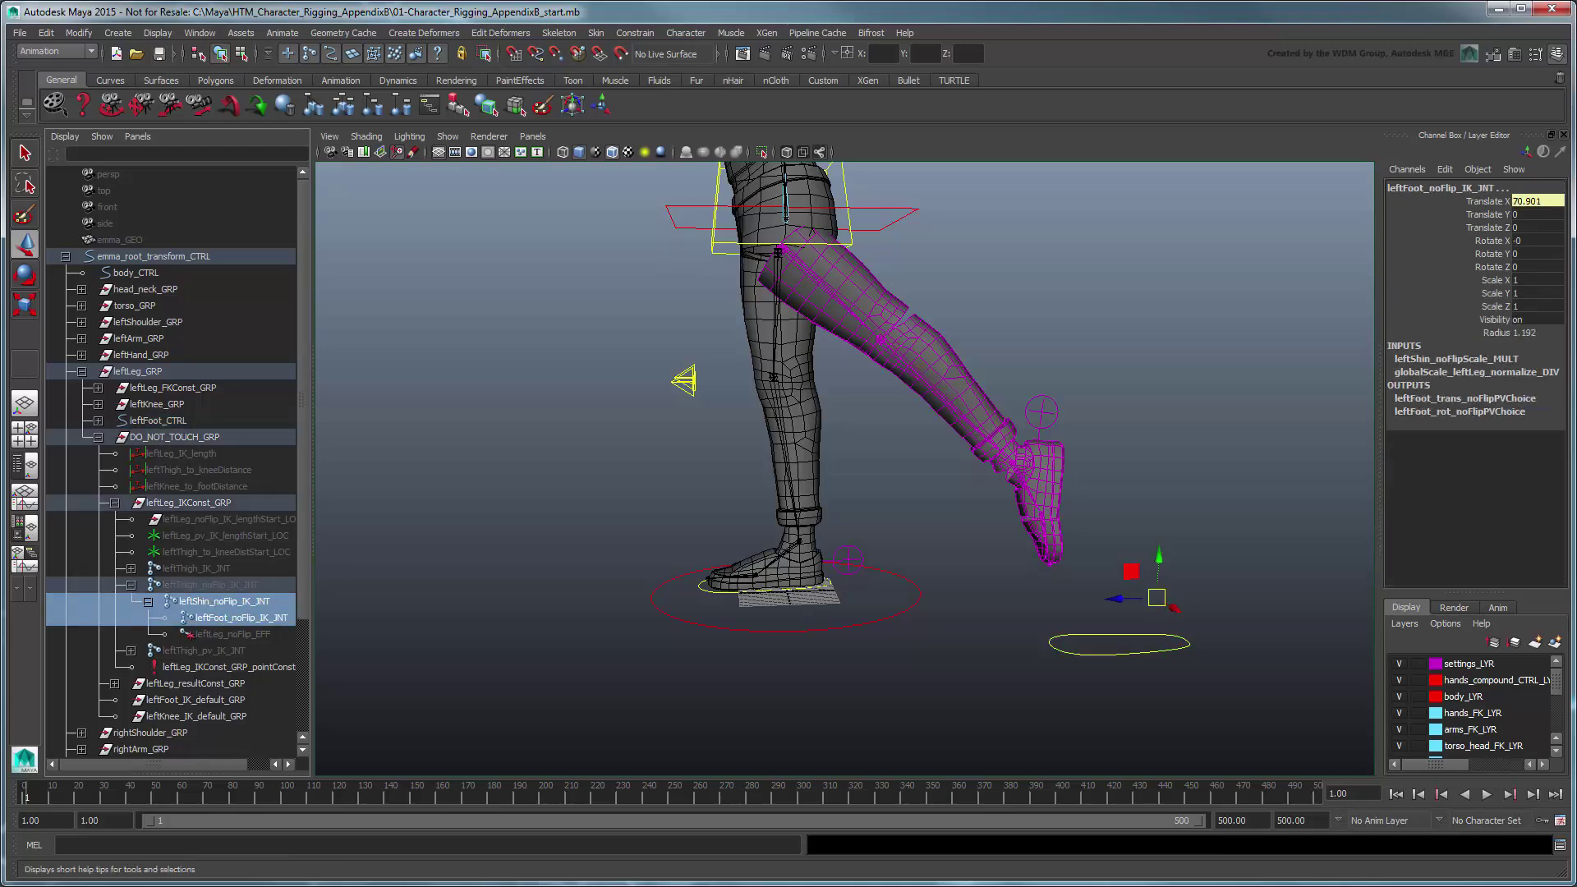
Zoom into the graphed network and move the seven left-side nodes further left.
{"action": "scroll", "coordinate": [654, 581], "scroll_direction": "up", "scroll_amount": 5}
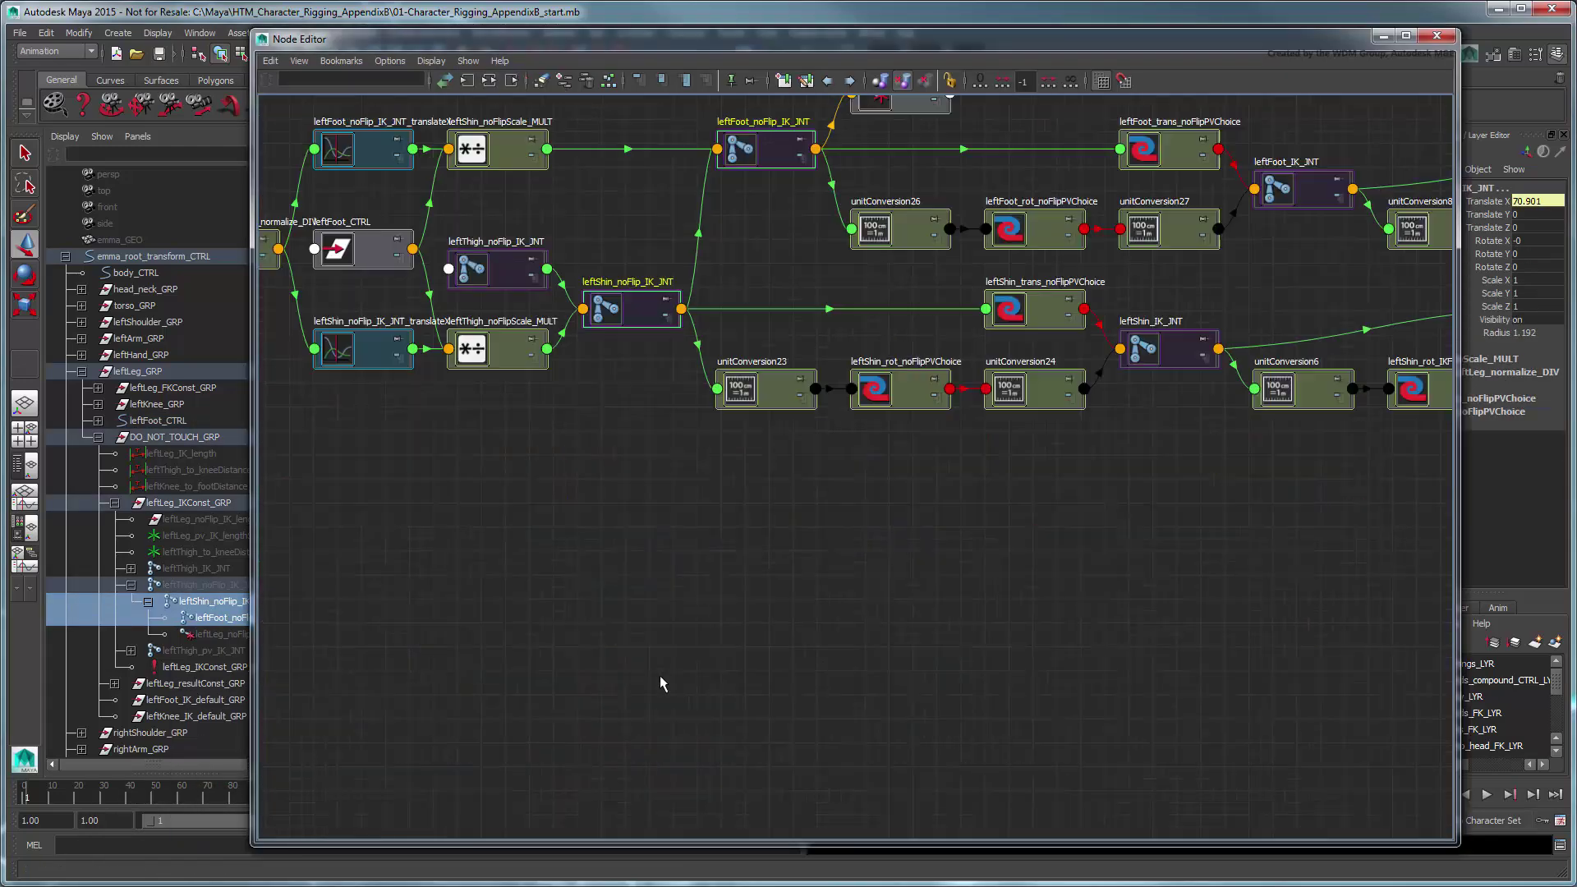
{"action": "middle_click_drag", "start_coordinate": [654, 580], "coordinate": [996, 820], "text": "alt"}
{"action": "left_click_drag", "start_coordinate": [310, 159], "coordinate": [982, 722]}
{"action": "left_click_drag", "start_coordinate": [906, 566], "coordinate": [665, 571]}
{"action": "middle_click_drag", "start_coordinate": [665, 570], "coordinate": [618, 565], "text": "alt"}
Create a blendColors node named leftLeg_noFlip_stretchToggle.
{"action": "key", "text": "Tab"}
{"action": "type", "text": "blendColors"}
{"action": "key", "text": "Return"}
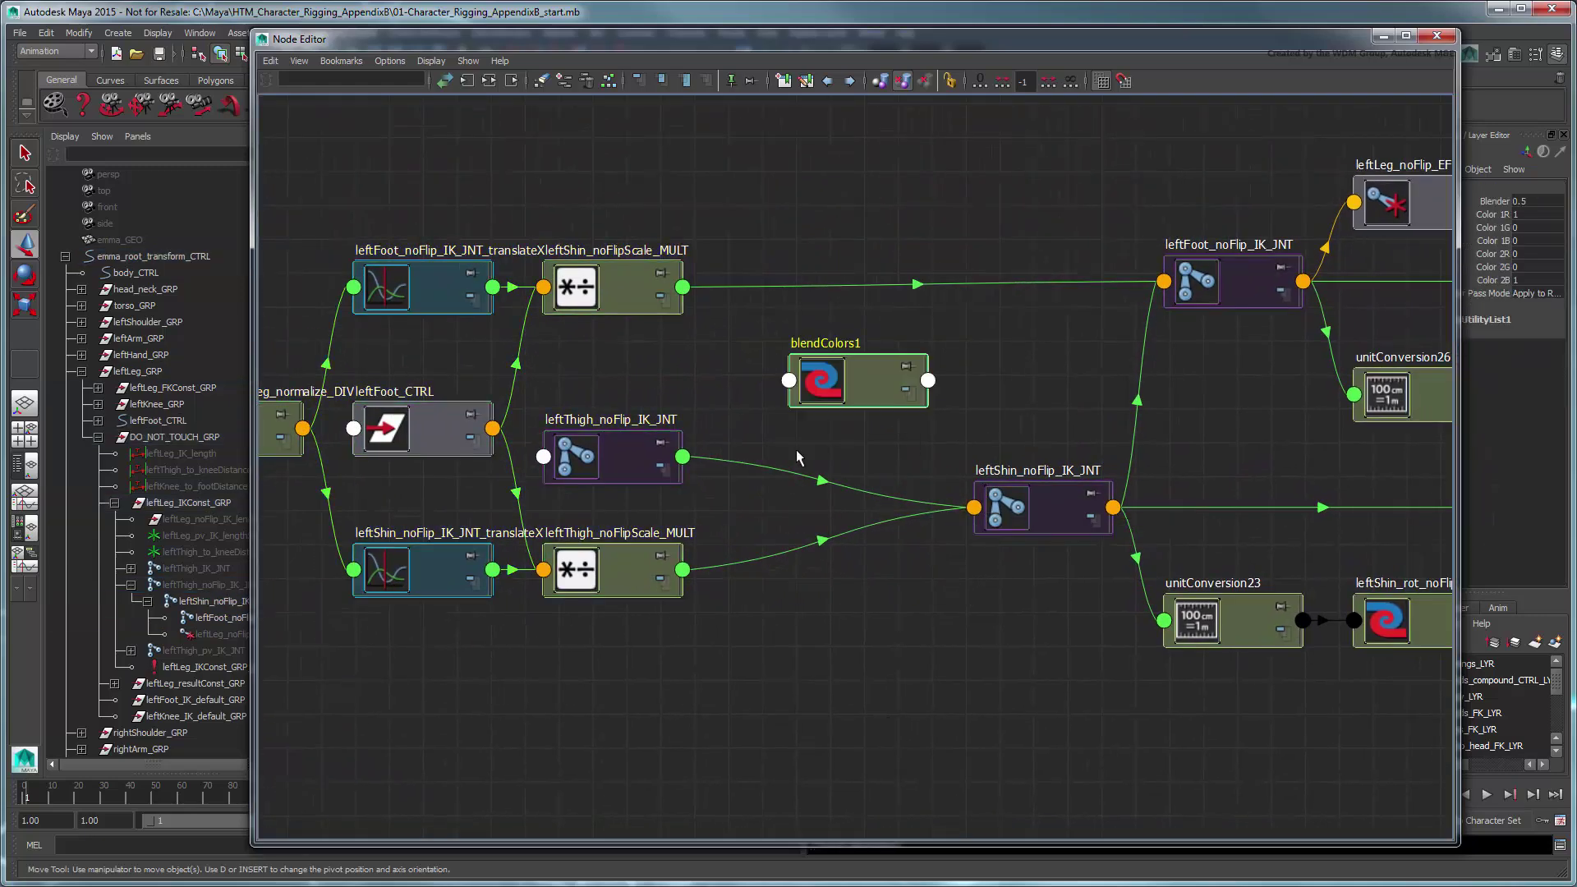
{"action": "type", "text": "leftLeg_noFlip"}
{"action": "type", "text": "_stretchToggle"}
{"action": "key", "text": "Return"}
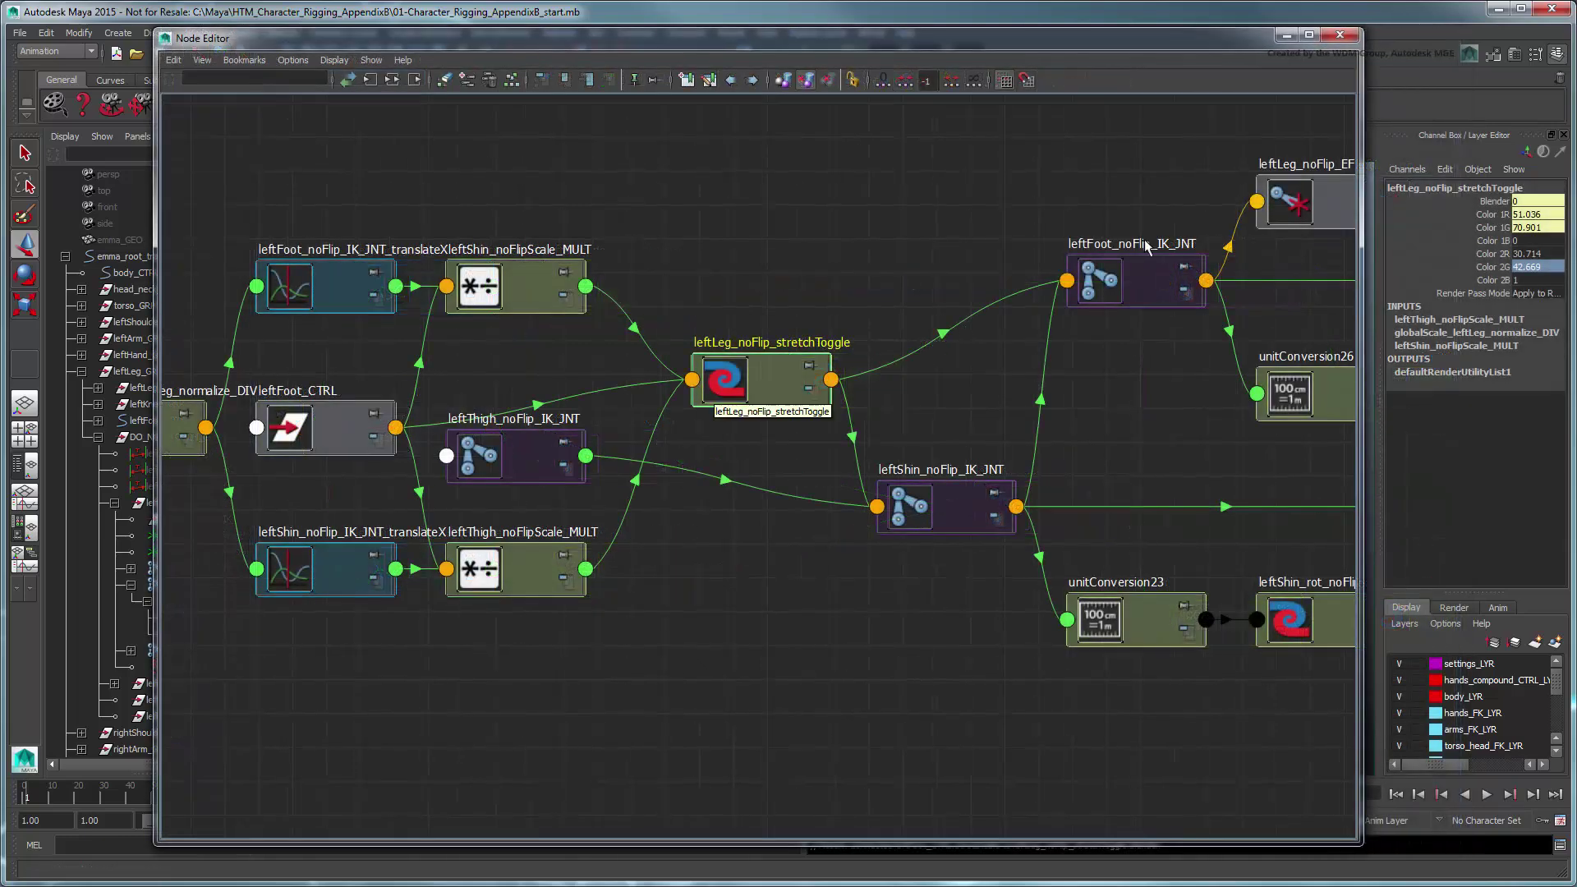
{"action": "left_click", "coordinate": [1287, 35]}
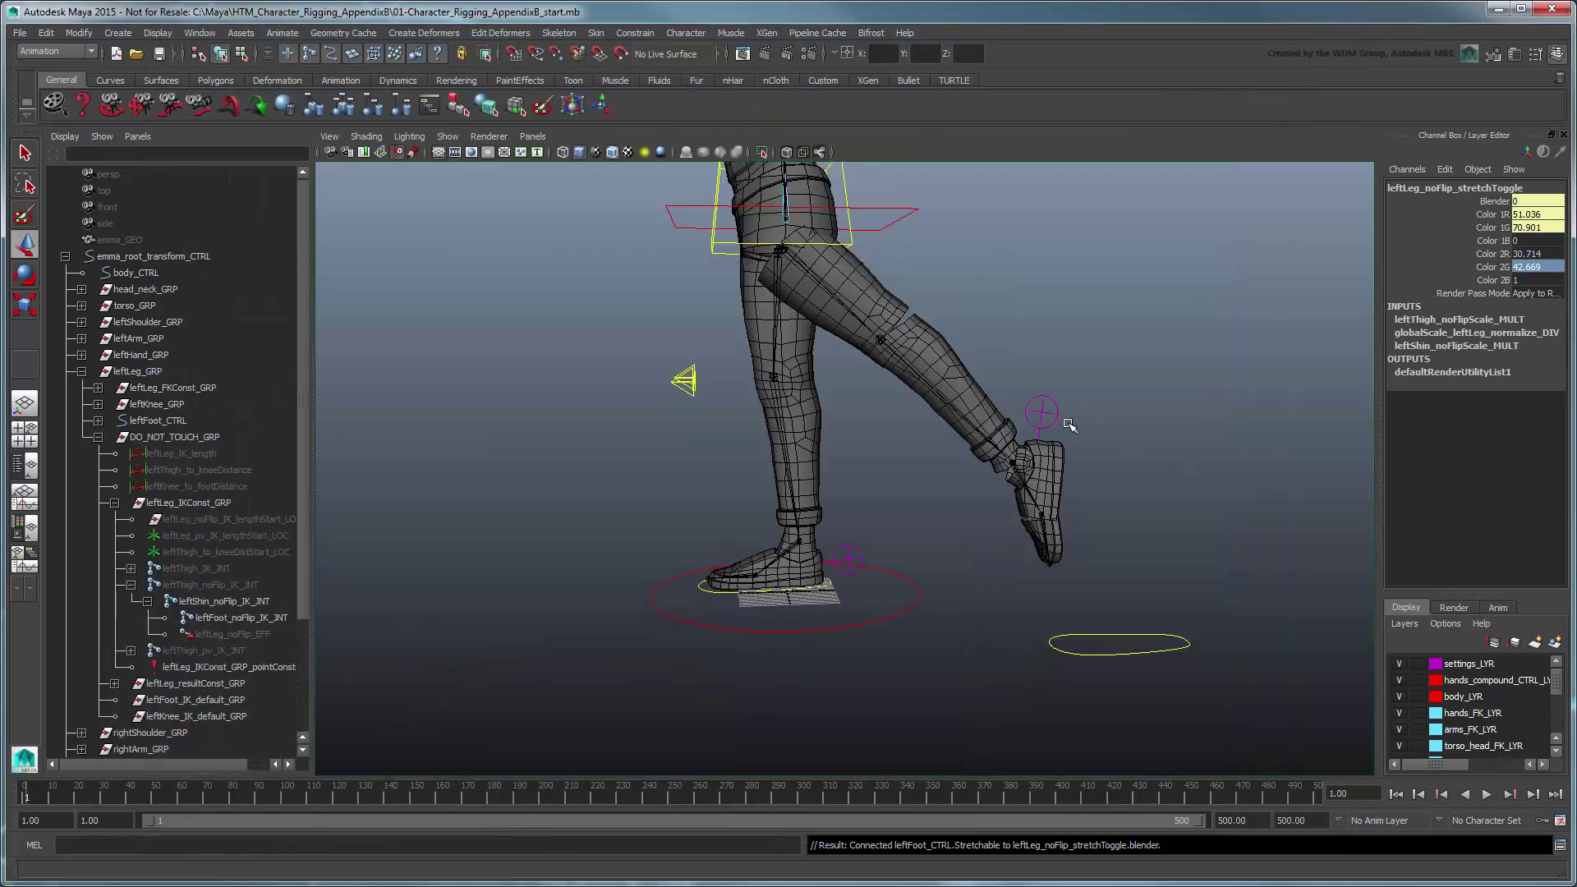
Set the left leg's Auto / Manual Knee Blend to 0 and pull leftFoot_CTRL down and left.
{"action": "left_click", "coordinate": [1042, 413]}
{"action": "left_click", "coordinate": [1434, 215]}
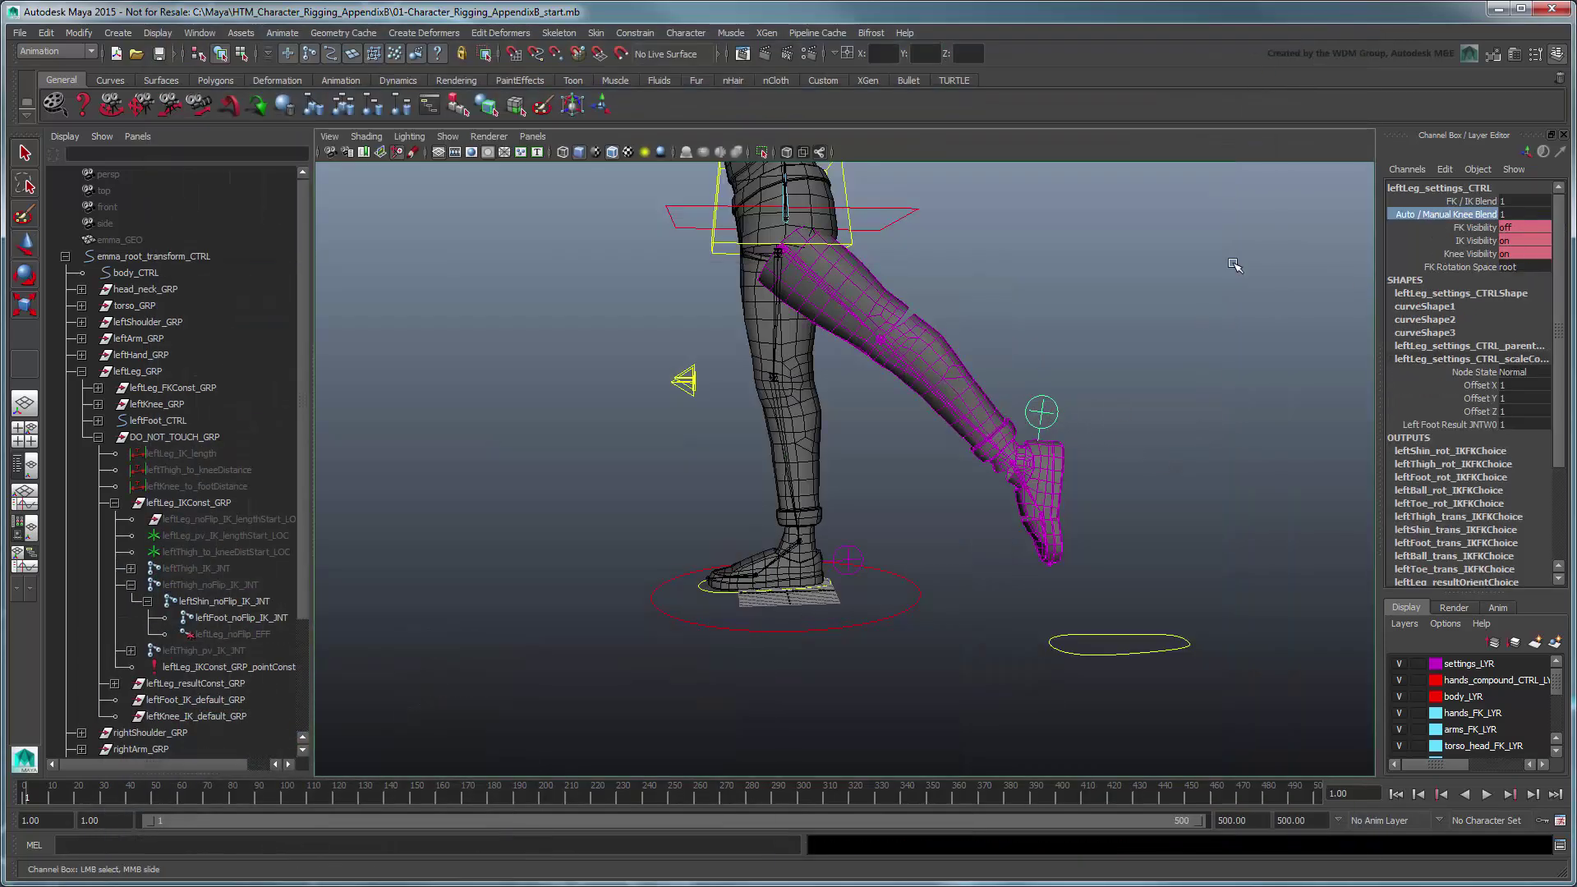
{"action": "middle_click_drag", "start_coordinate": [1235, 266], "coordinate": [1127, 267]}
{"action": "left_click", "coordinate": [1178, 647]}
{"action": "key", "text": "w"}
{"action": "left_click_drag", "start_coordinate": [1156, 598], "coordinate": [909, 646]}
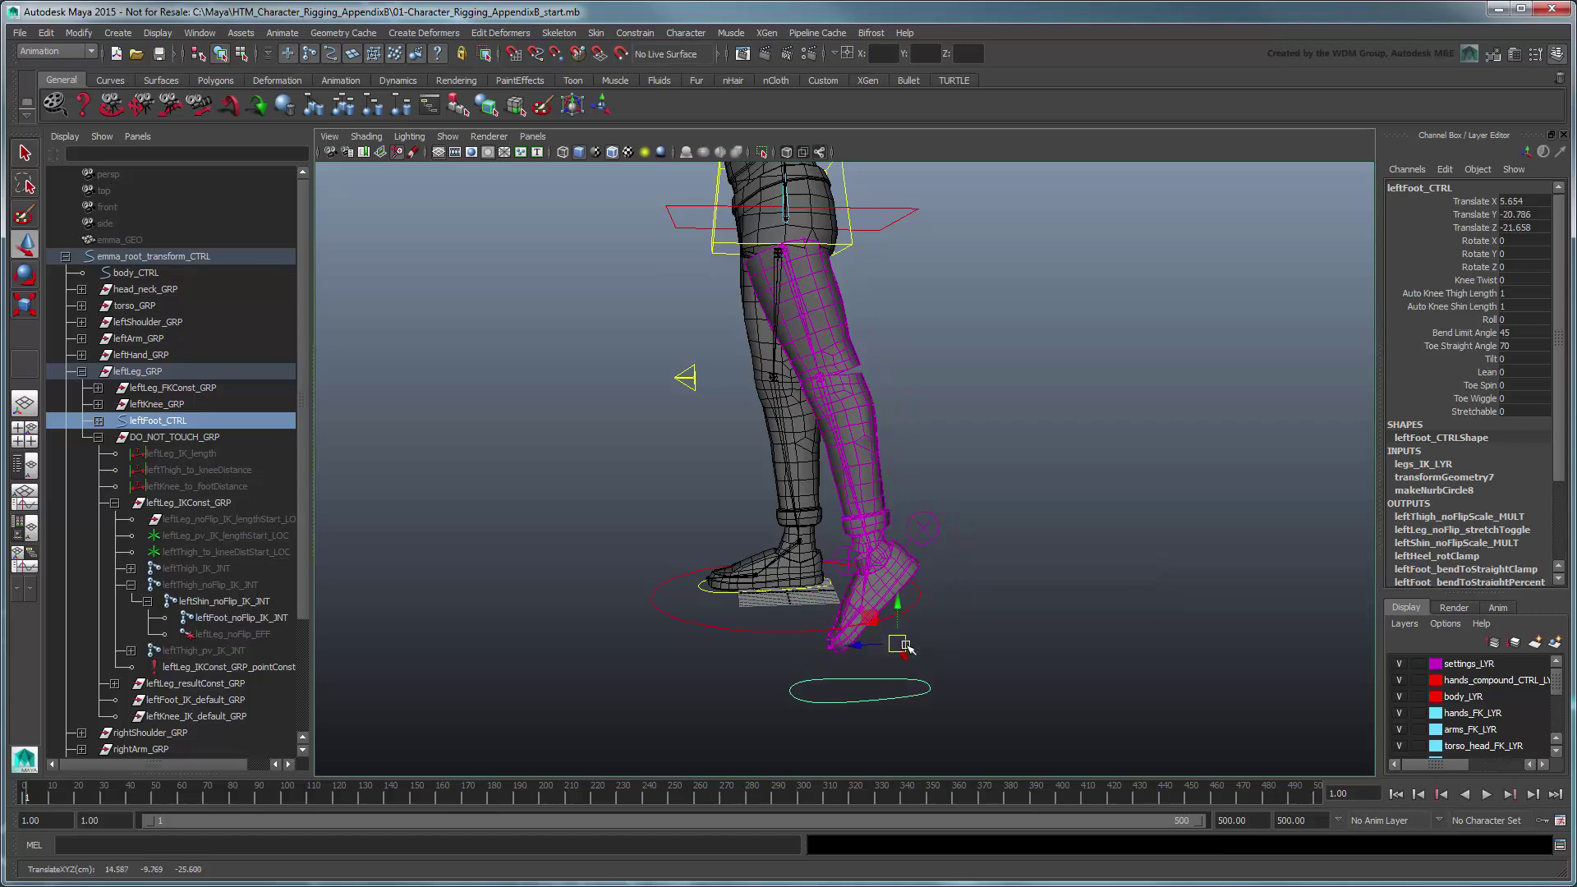
Recheck the knee blend channel on leftLeg_settings_CTRL, then select leftKnee_CTRL.
{"action": "left_click", "coordinate": [940, 532]}
{"action": "left_click", "coordinate": [1472, 216]}
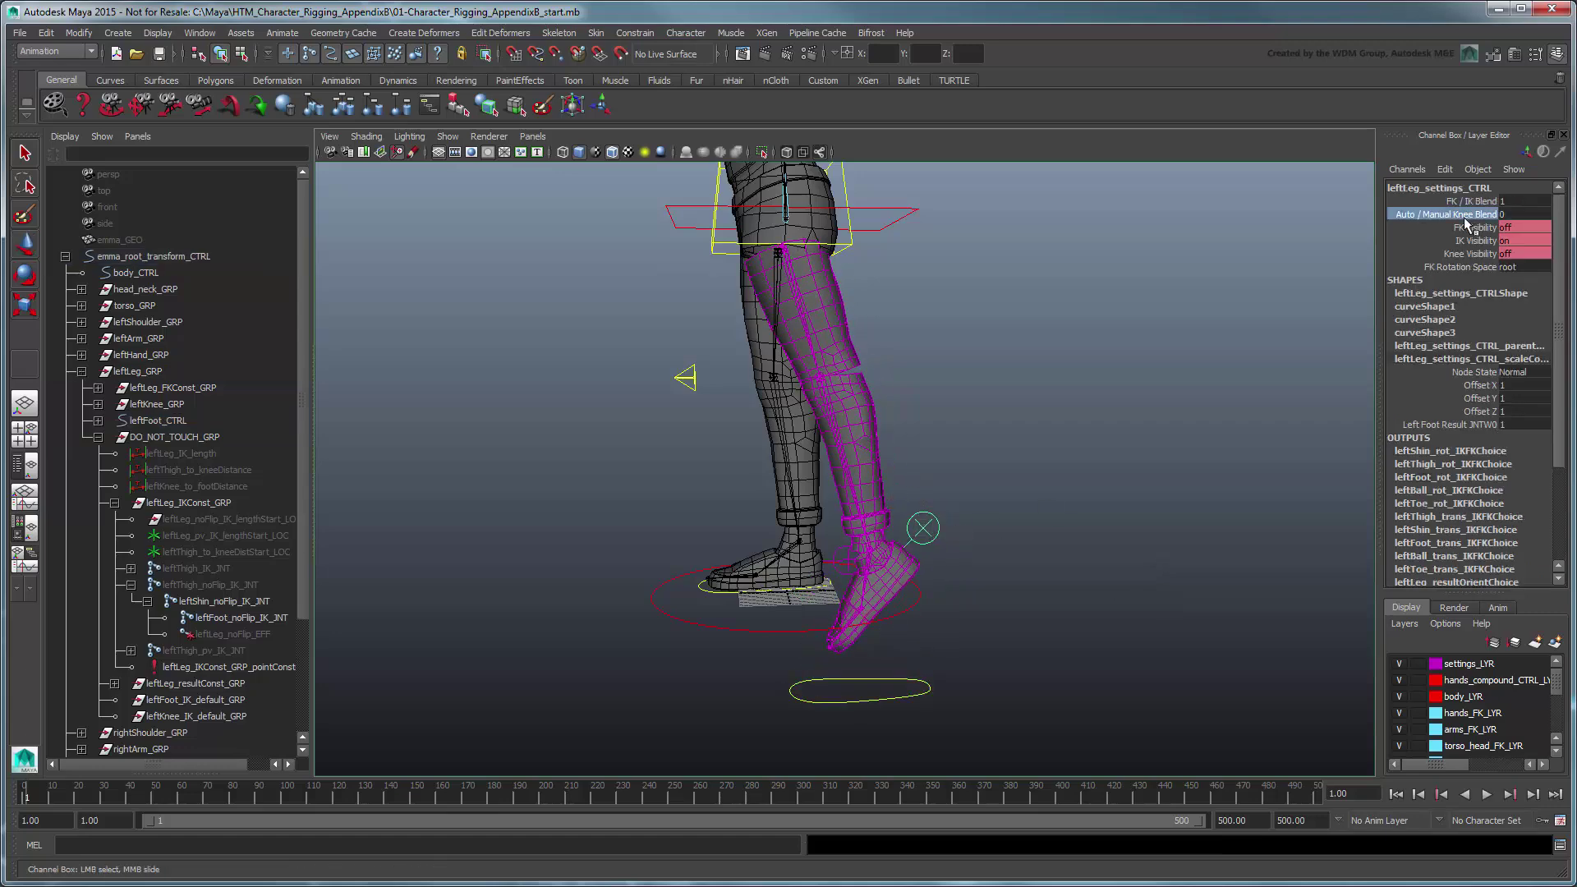
{"action": "left_click", "coordinate": [1090, 323]}
{"action": "left_click_drag", "start_coordinate": [689, 382], "coordinate": [752, 383], "text": "alt"}
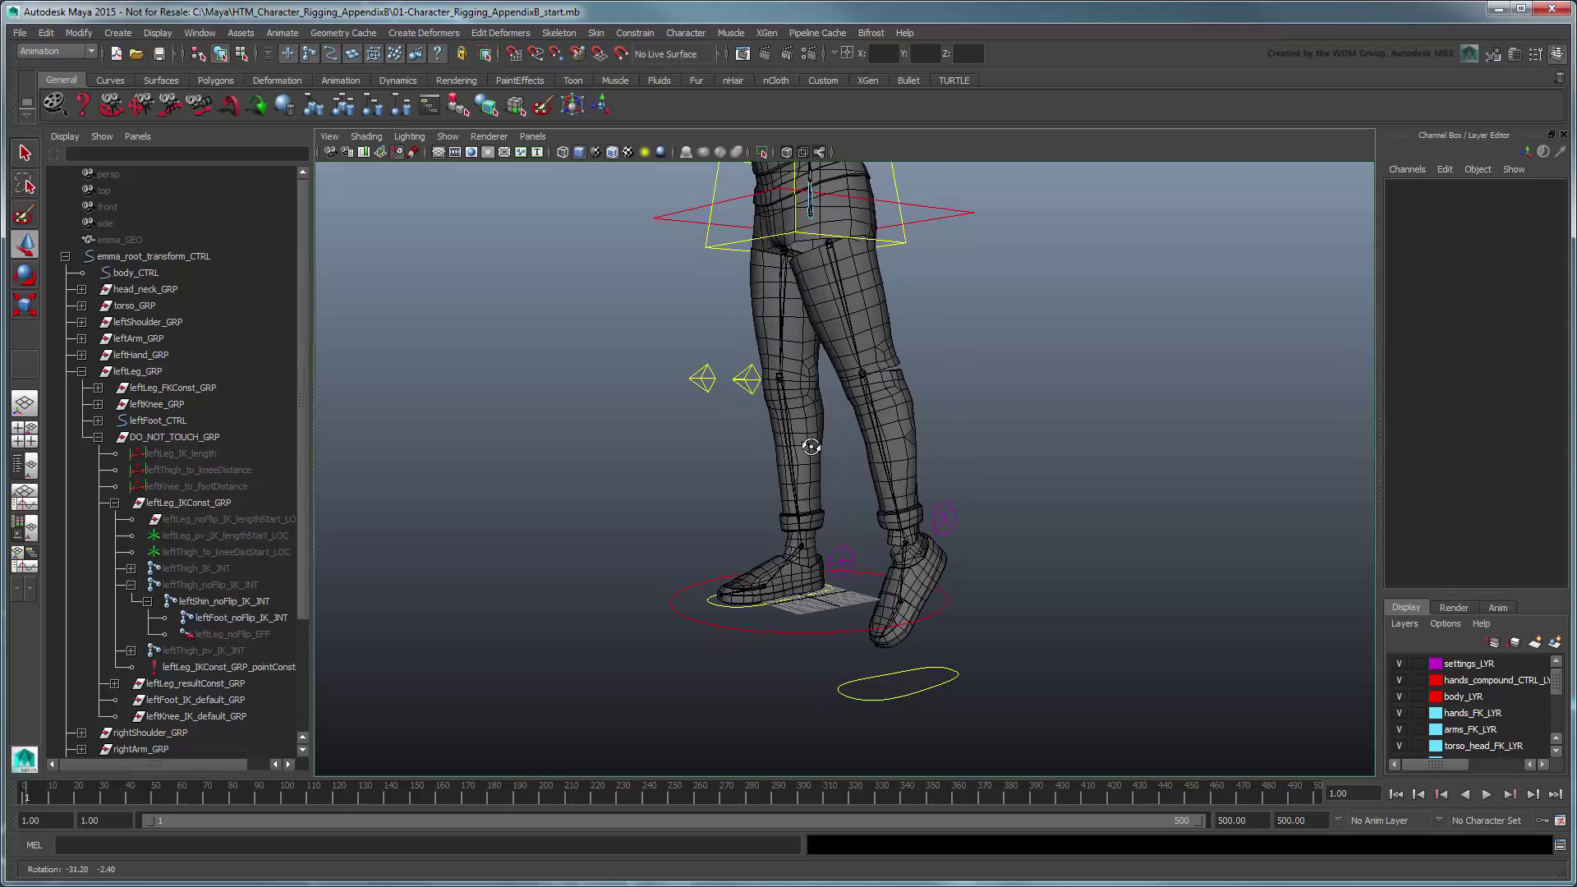
{"action": "left_click", "coordinate": [750, 382]}
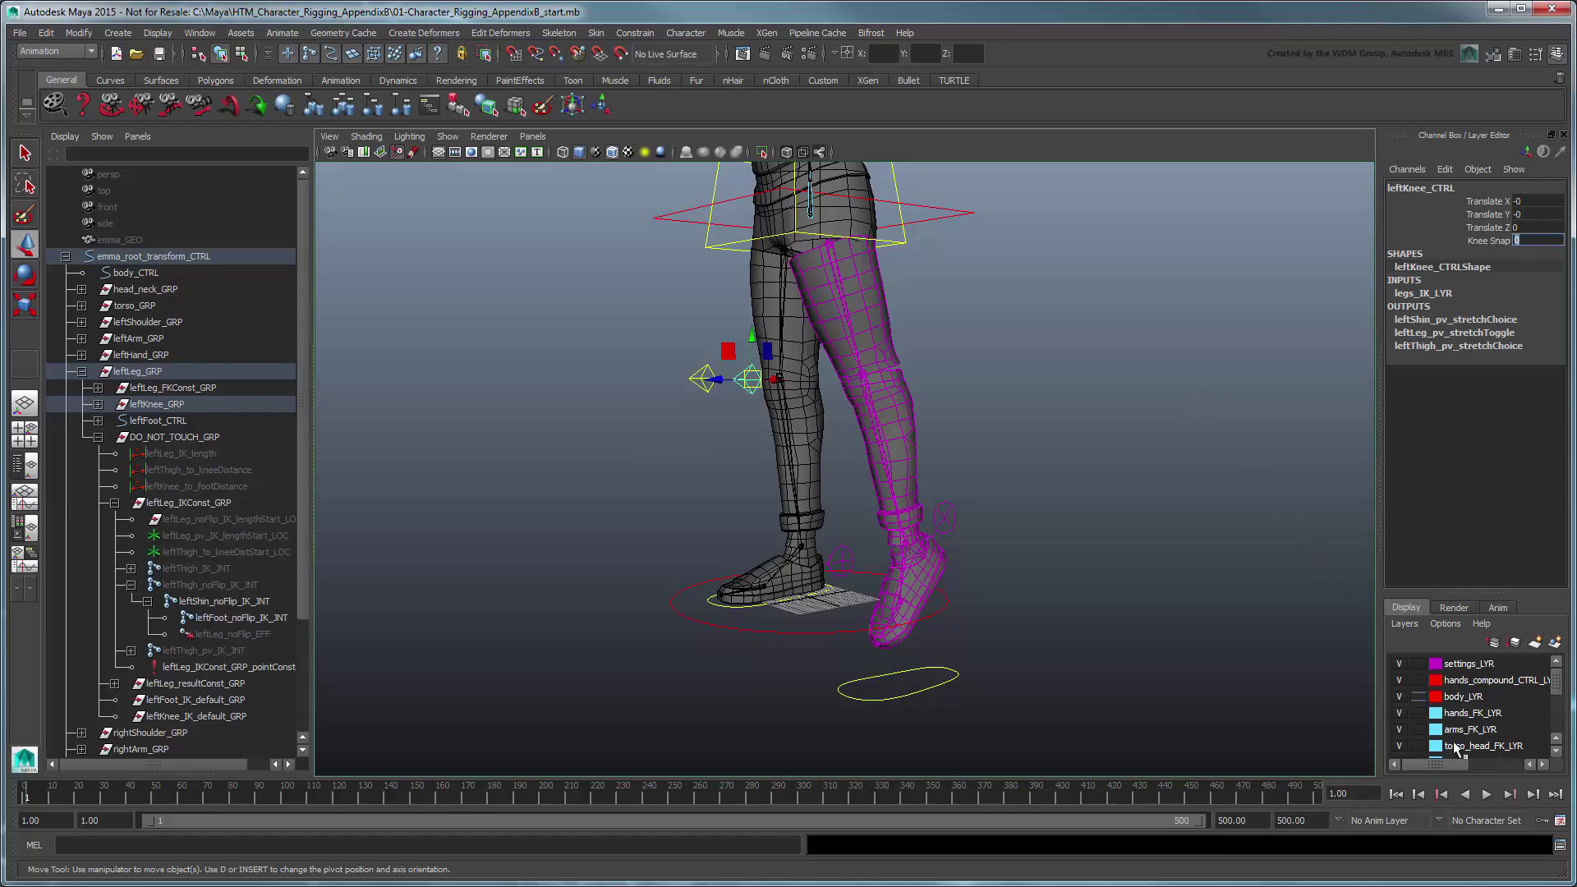
Run the matchApp script and match the Left IK Leg controls.
{"action": "left_click", "coordinate": [1559, 846]}
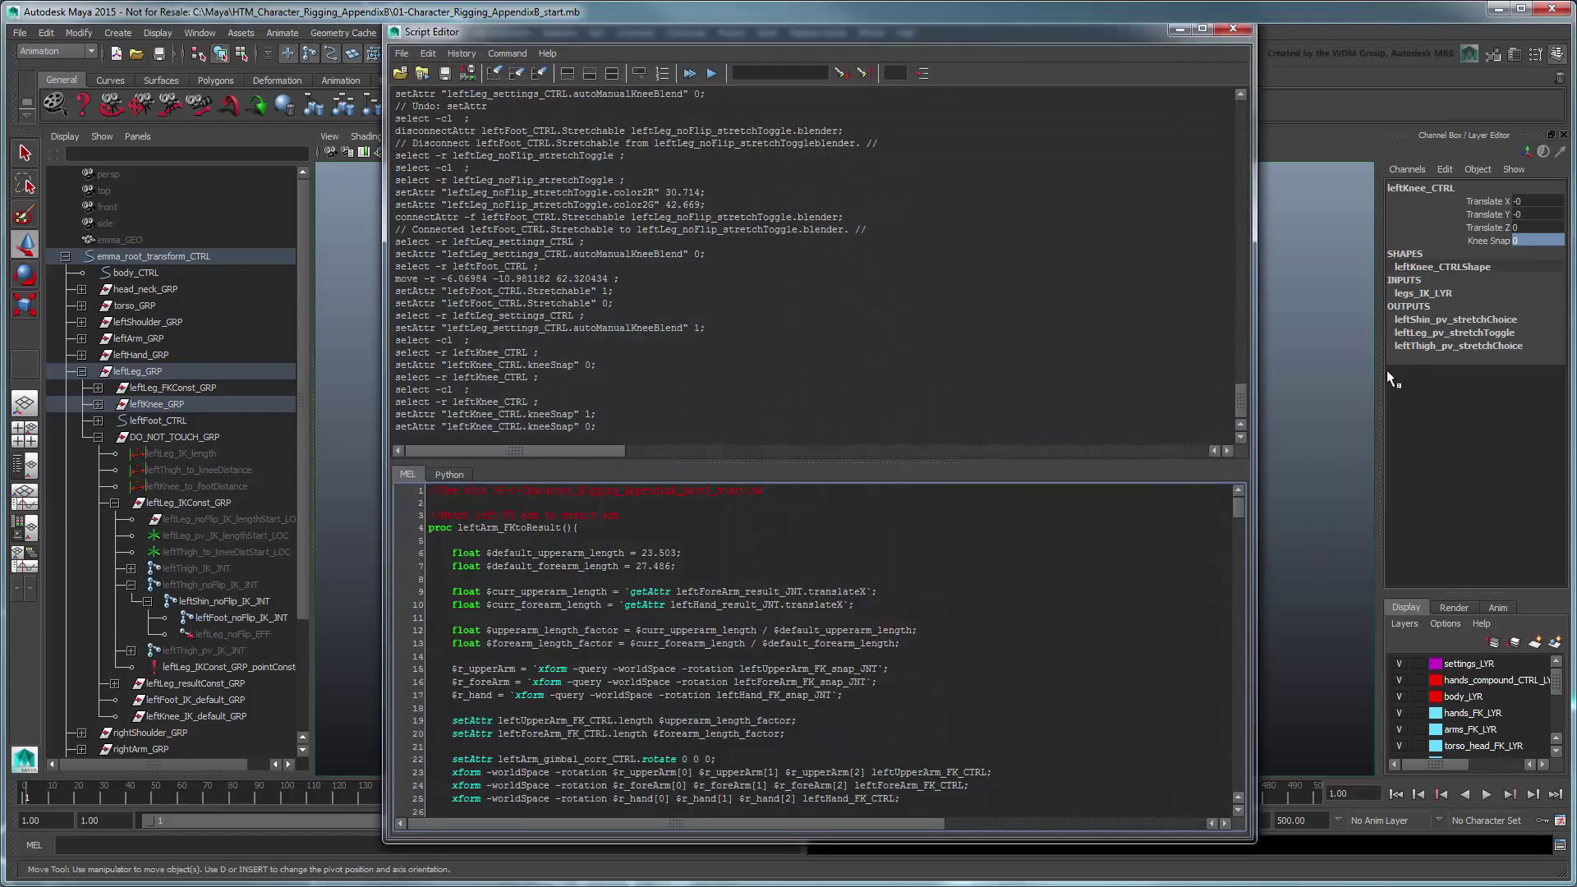
{"action": "left_click", "coordinate": [690, 74]}
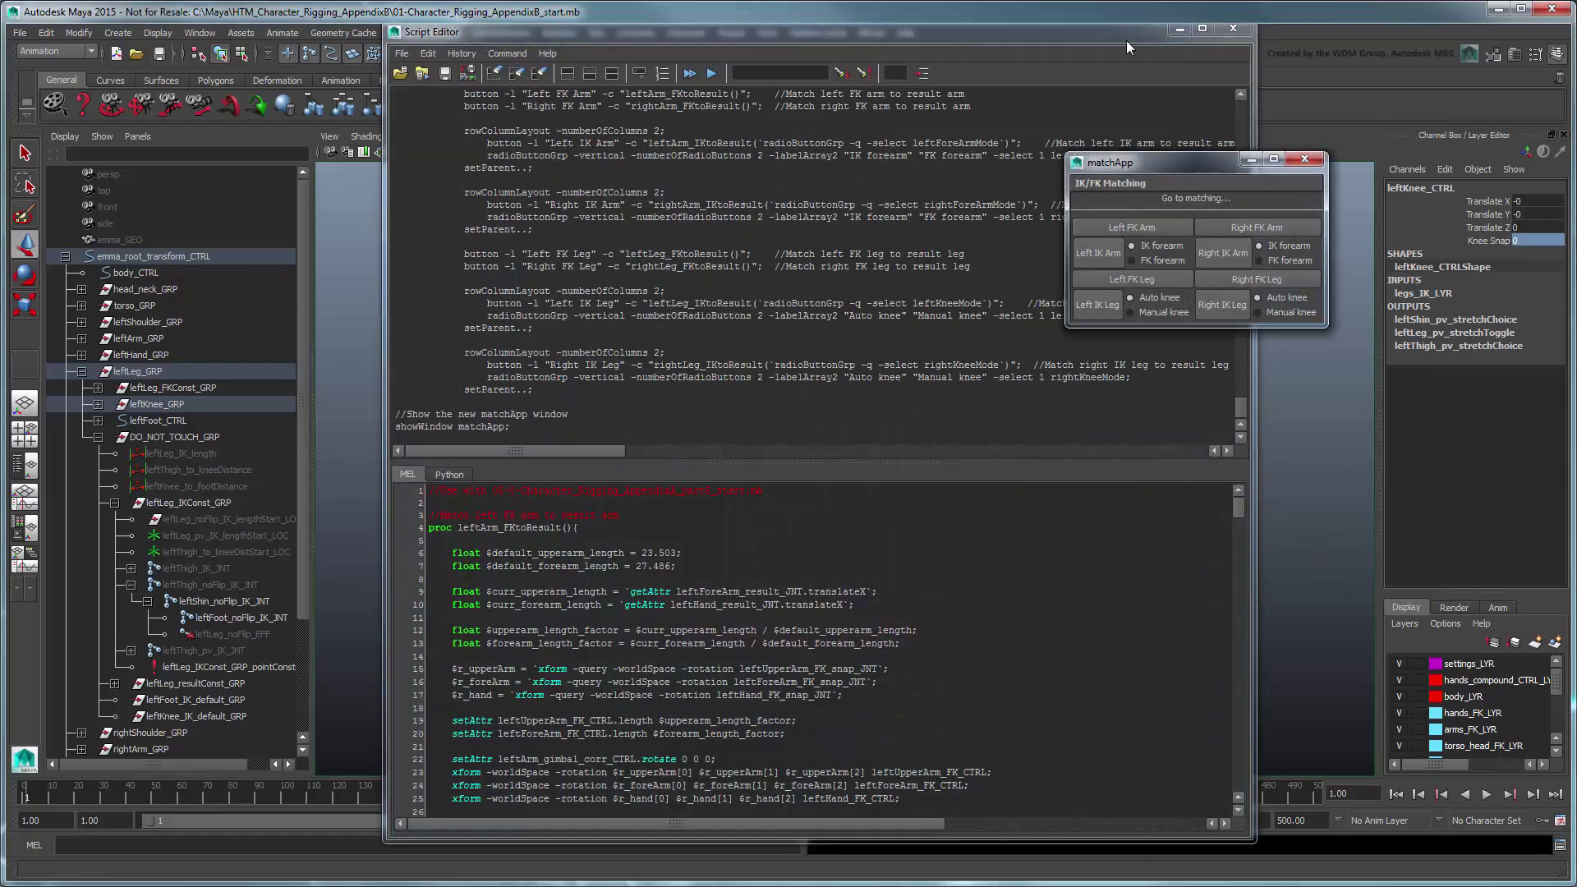
{"action": "left_click", "coordinate": [1224, 31]}
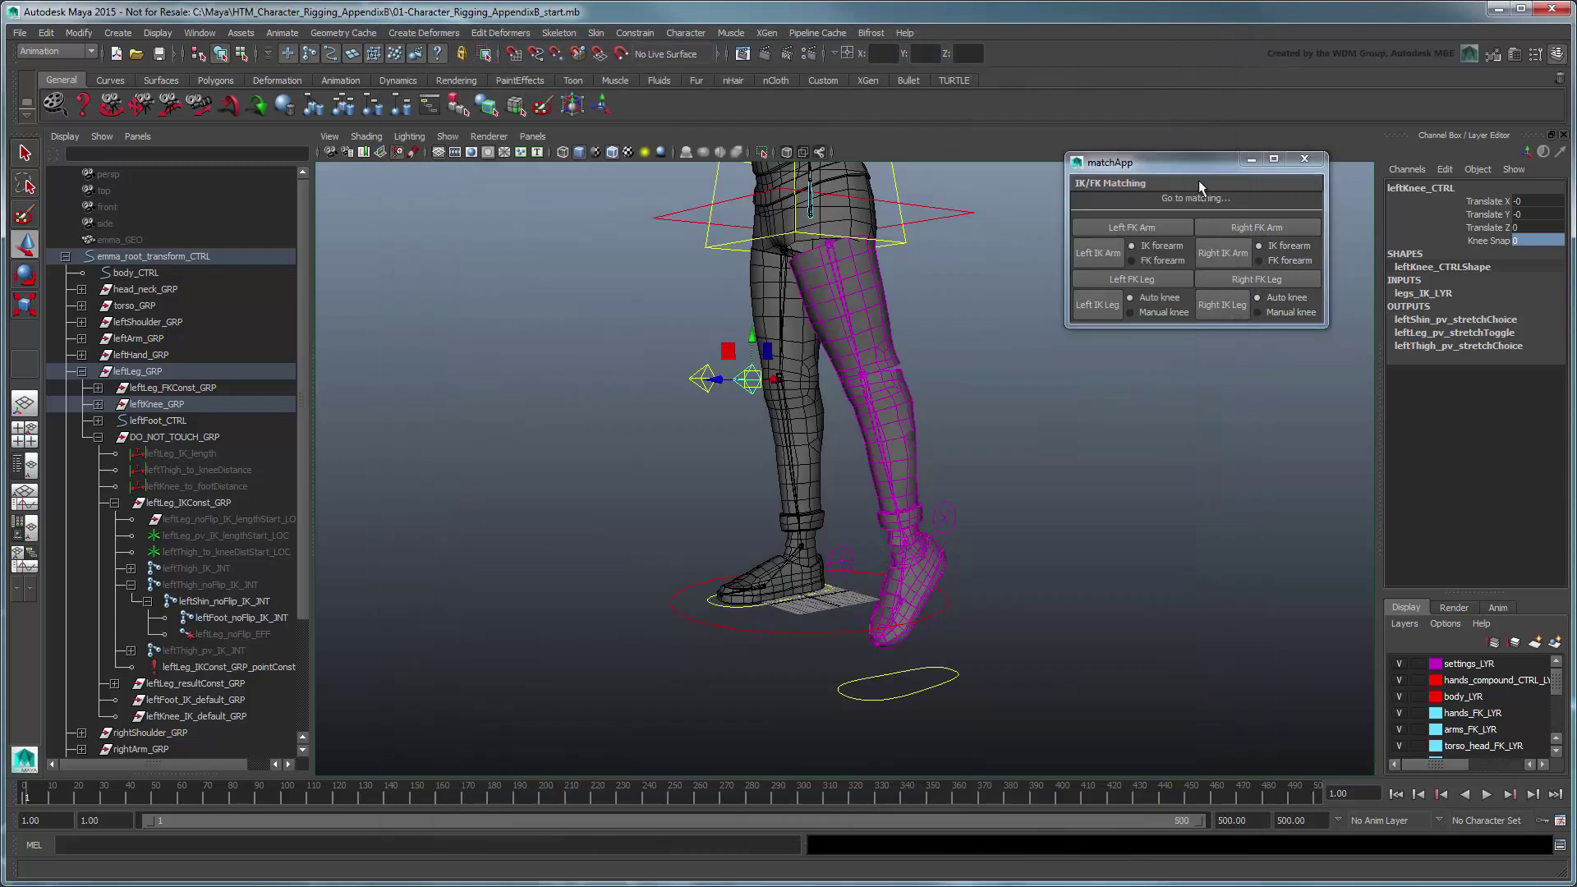
{"action": "left_click", "coordinate": [1099, 313]}
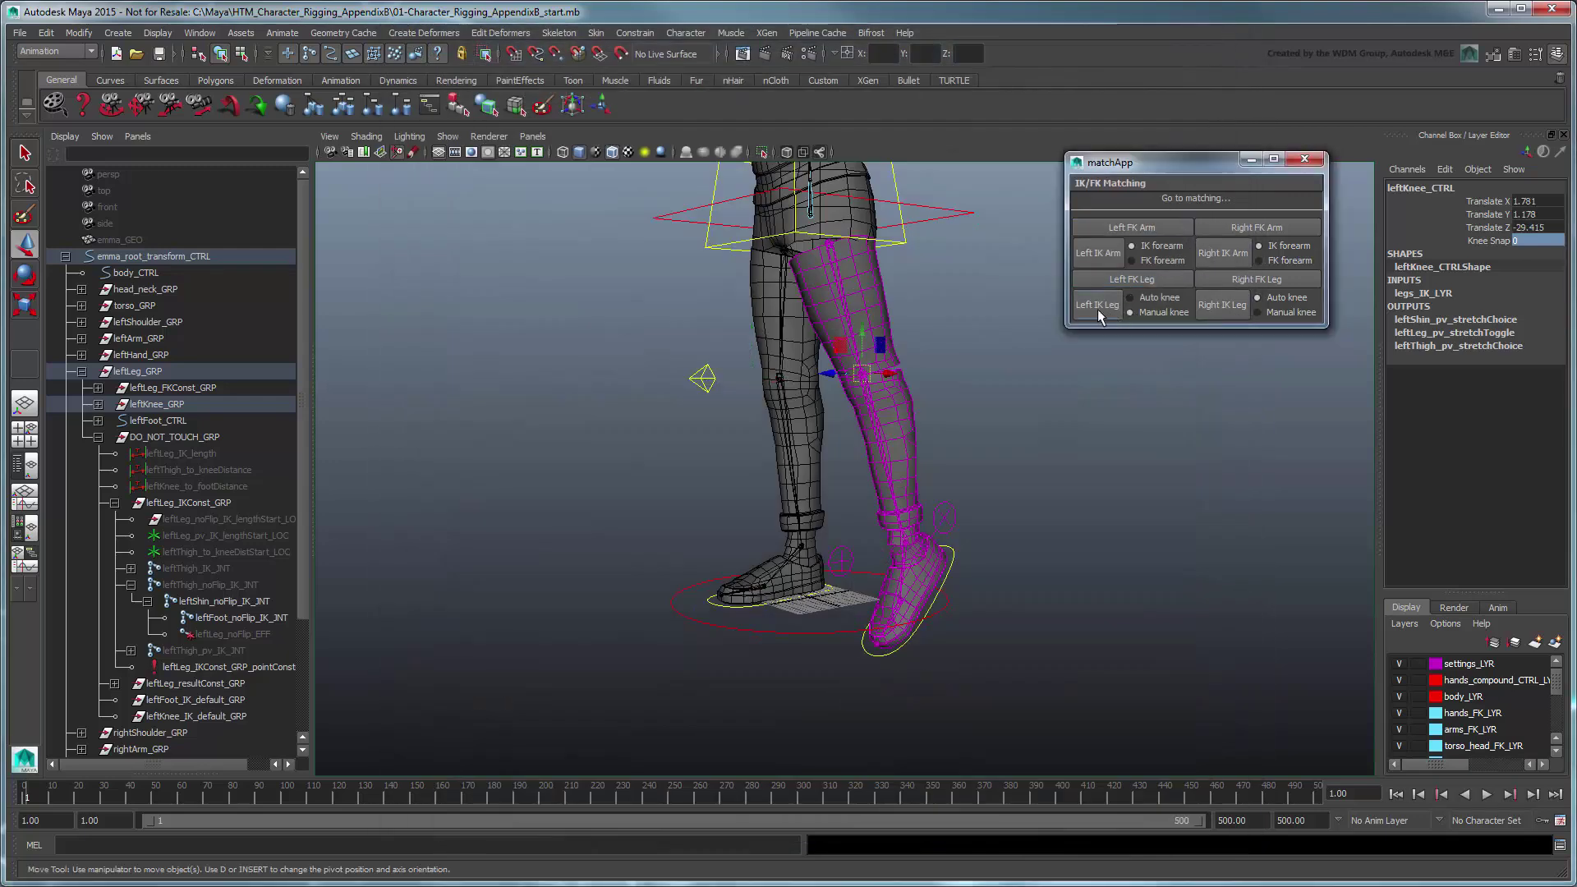
Raise the leg with leftFoot_CTRL and match the Left IK Leg again.
{"action": "left_click_drag", "start_coordinate": [1063, 504], "coordinate": [1018, 501], "text": "alt"}
{"action": "left_click", "coordinate": [901, 565]}
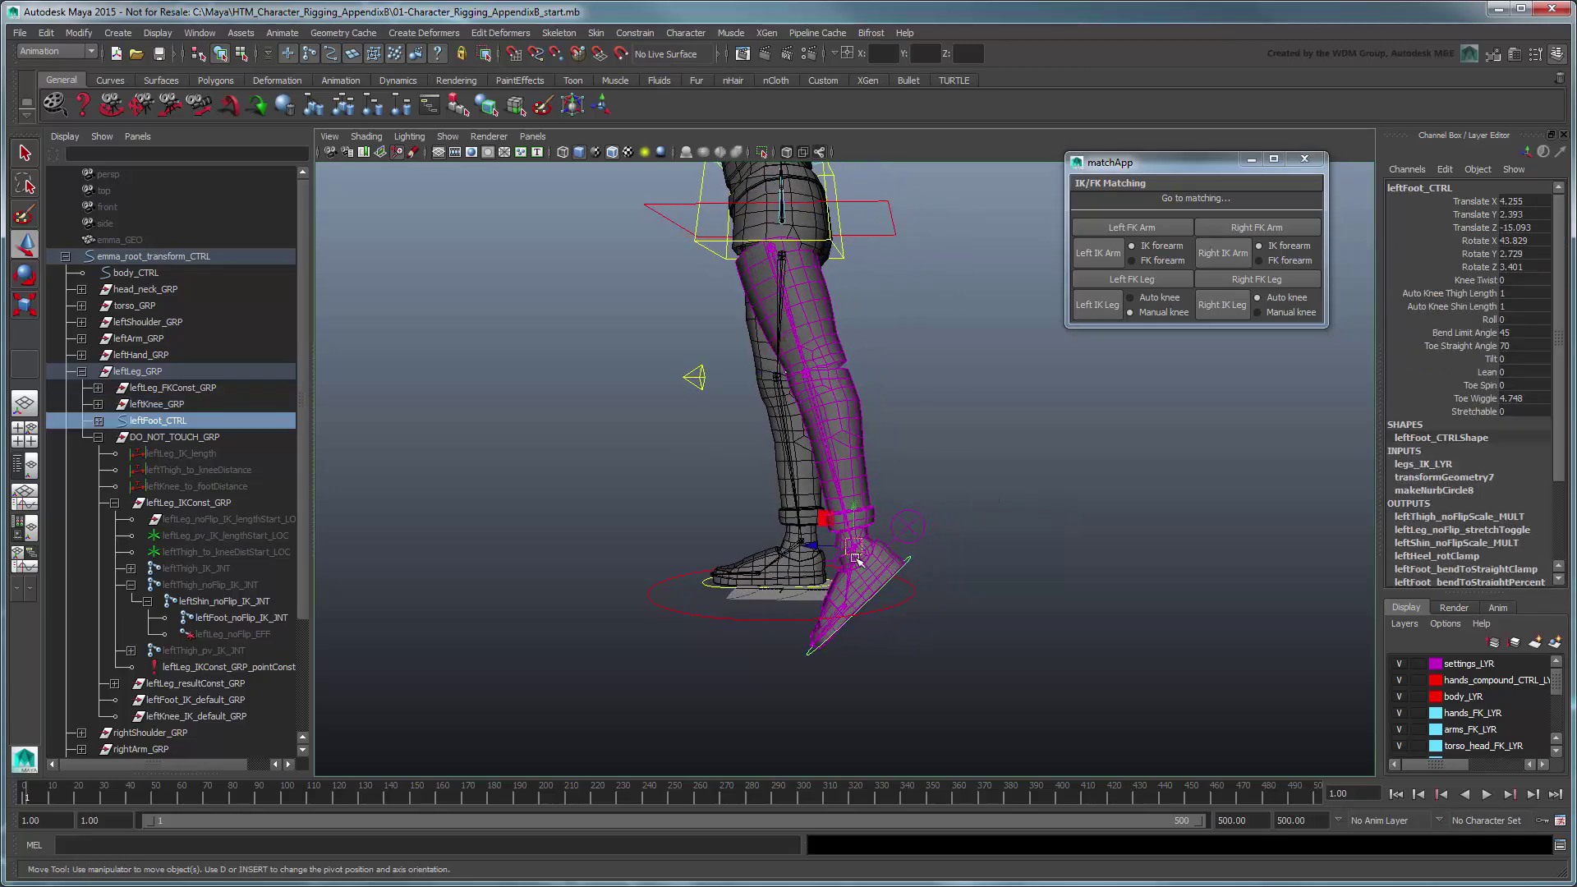
{"action": "left_click_drag", "start_coordinate": [901, 565], "coordinate": [1240, 590]}
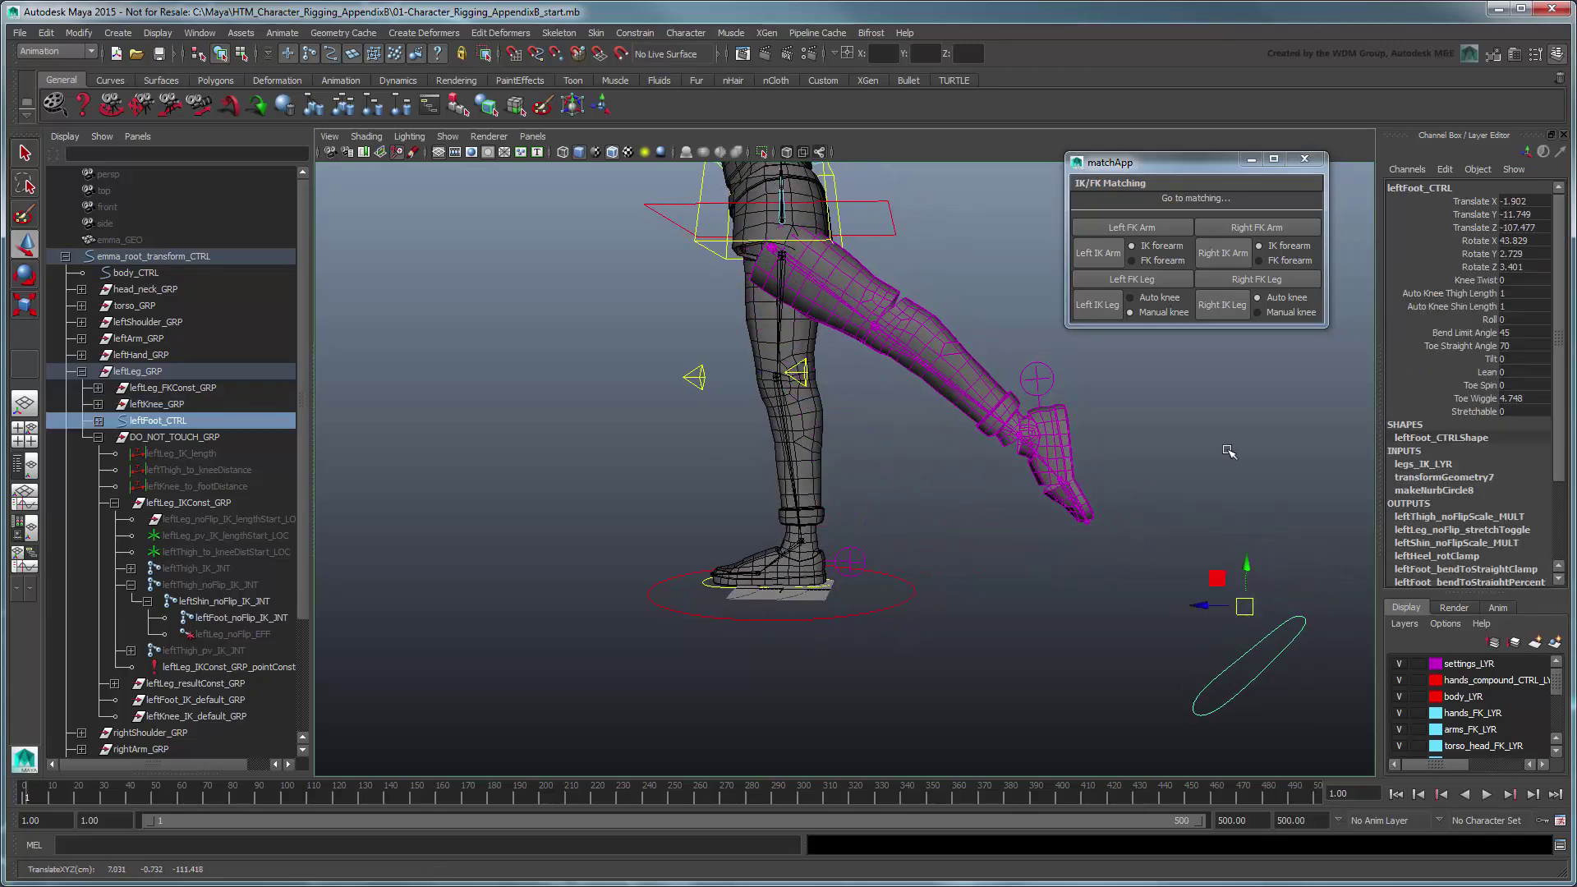
{"action": "left_click", "coordinate": [1098, 304]}
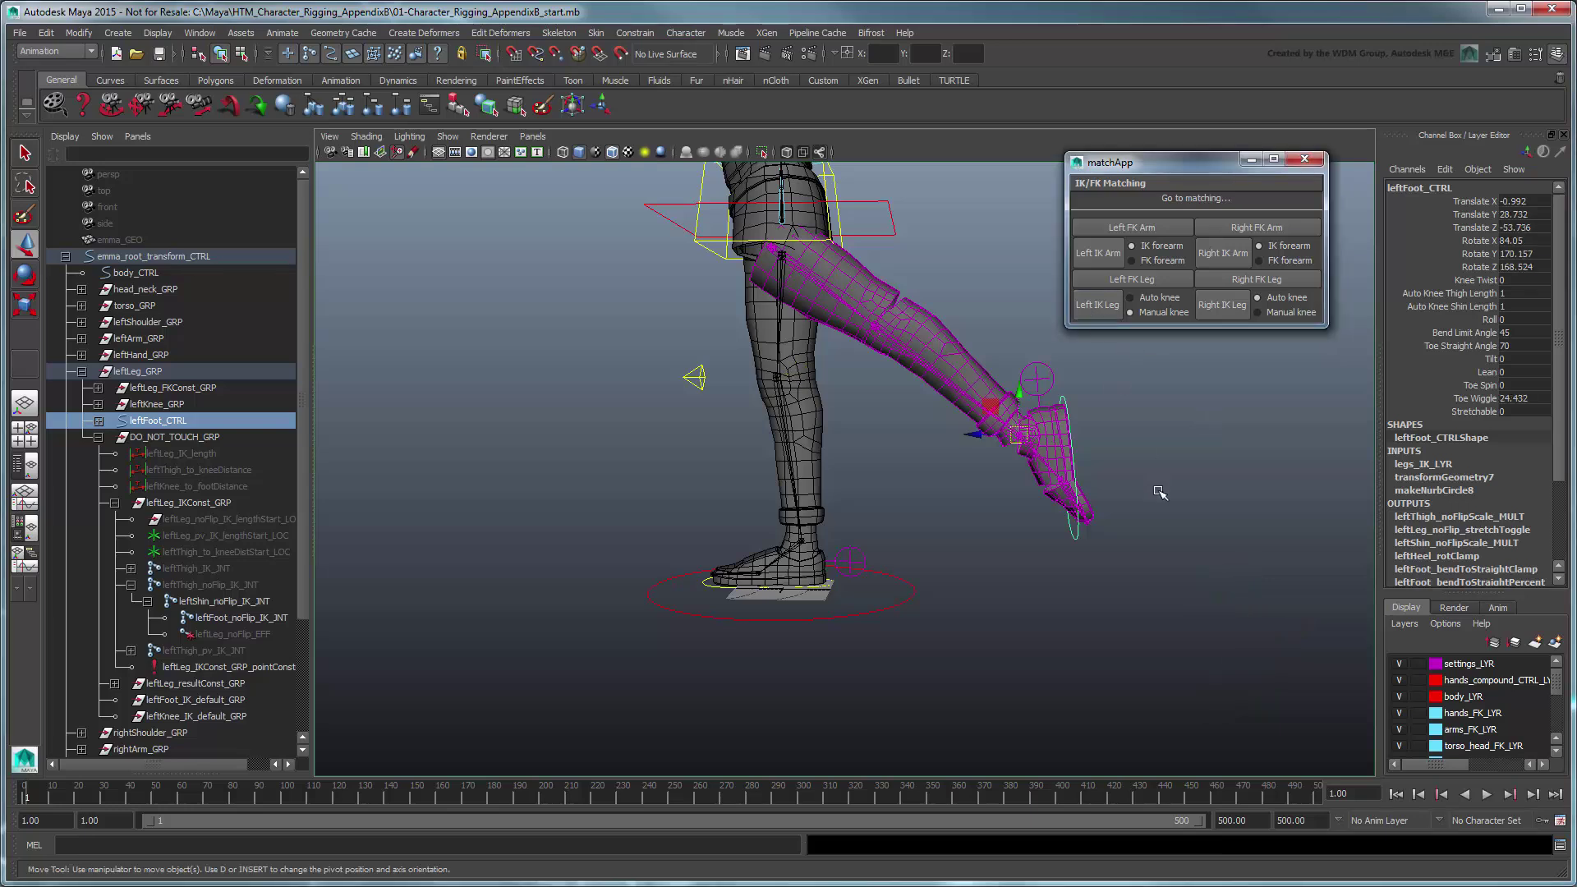
Set the foot's Toe Wiggle to 0 and zero its translate and rotate channels.
{"action": "double_click", "coordinate": [1512, 399]}
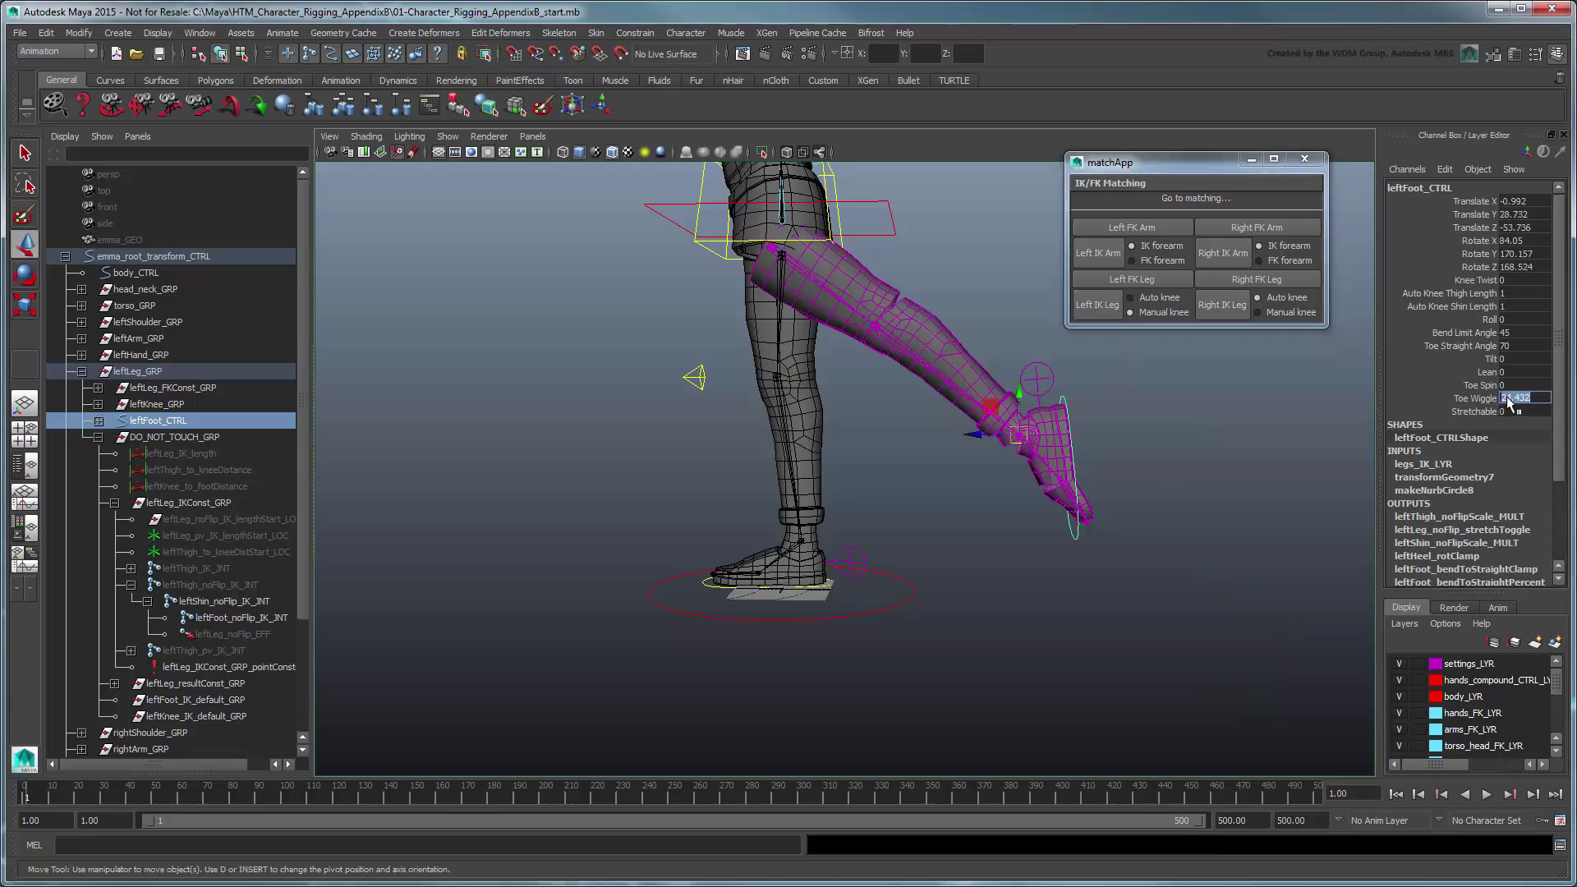
{"action": "type", "text": "0"}
{"action": "key", "text": "Return"}
{"action": "left_click_drag", "start_coordinate": [1518, 201], "coordinate": [1530, 267]}
{"action": "type", "text": "0"}
{"action": "key", "text": "Return"}
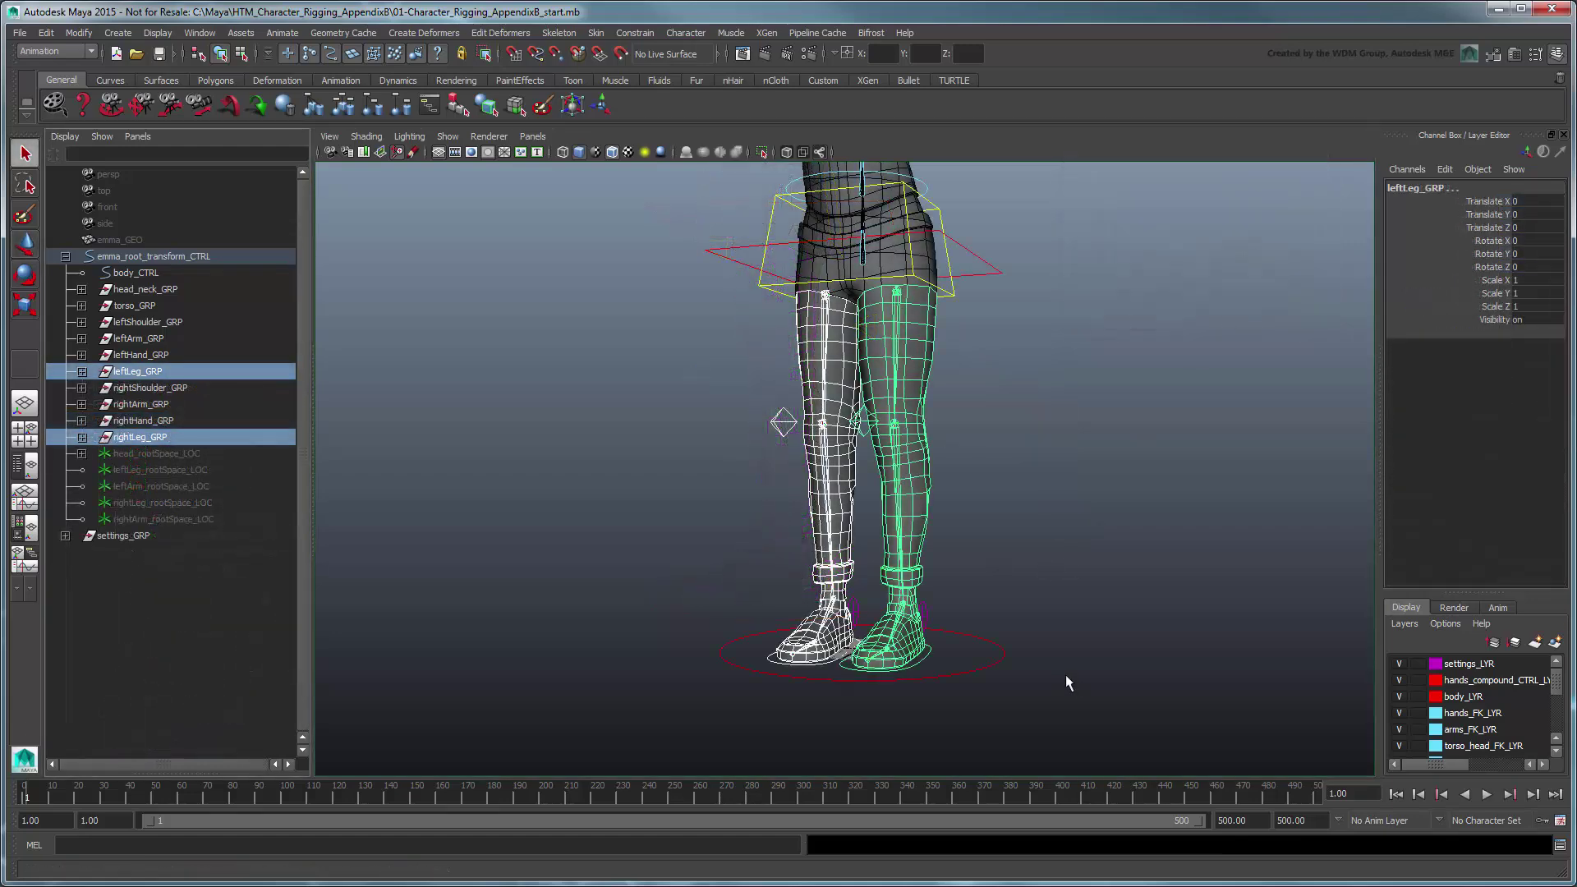
In the Outliner, select leftForeArm_IK_JNT and leftHand_IK_JNT under leftArm_GRP.
{"action": "right_click_drag", "start_coordinate": [1066, 674], "coordinate": [943, 573], "text": "alt"}
{"action": "scroll", "coordinate": [944, 580], "scroll_direction": "up", "scroll_amount": 3}
{"action": "left_click_drag", "start_coordinate": [943, 580], "coordinate": [984, 607], "text": "alt"}
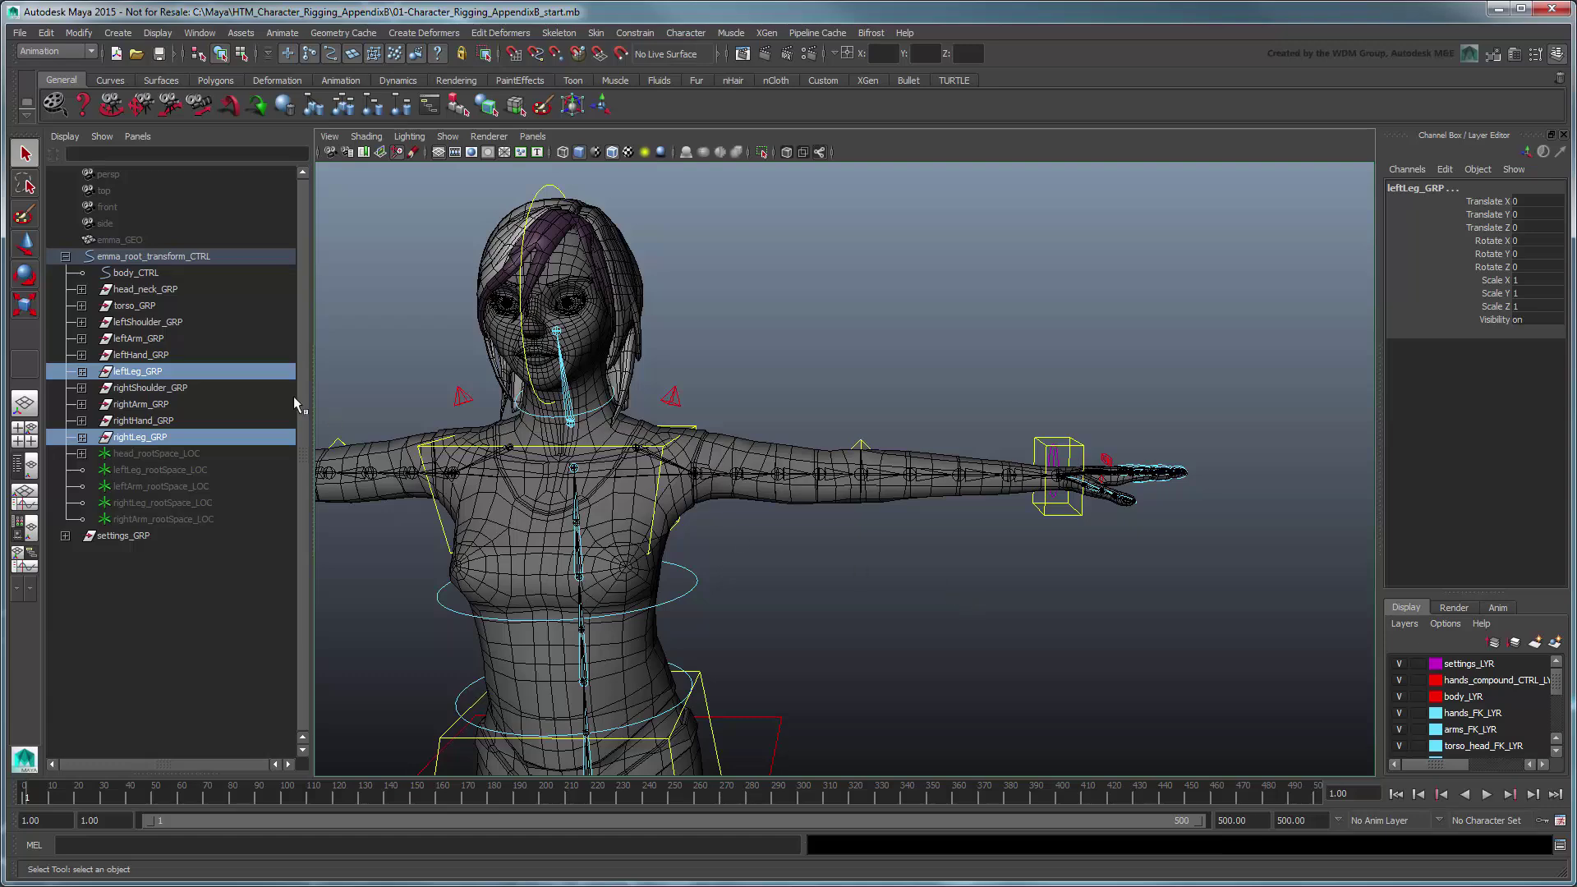
{"action": "left_click", "coordinate": [132, 338]}
{"action": "left_click", "coordinate": [83, 338]}
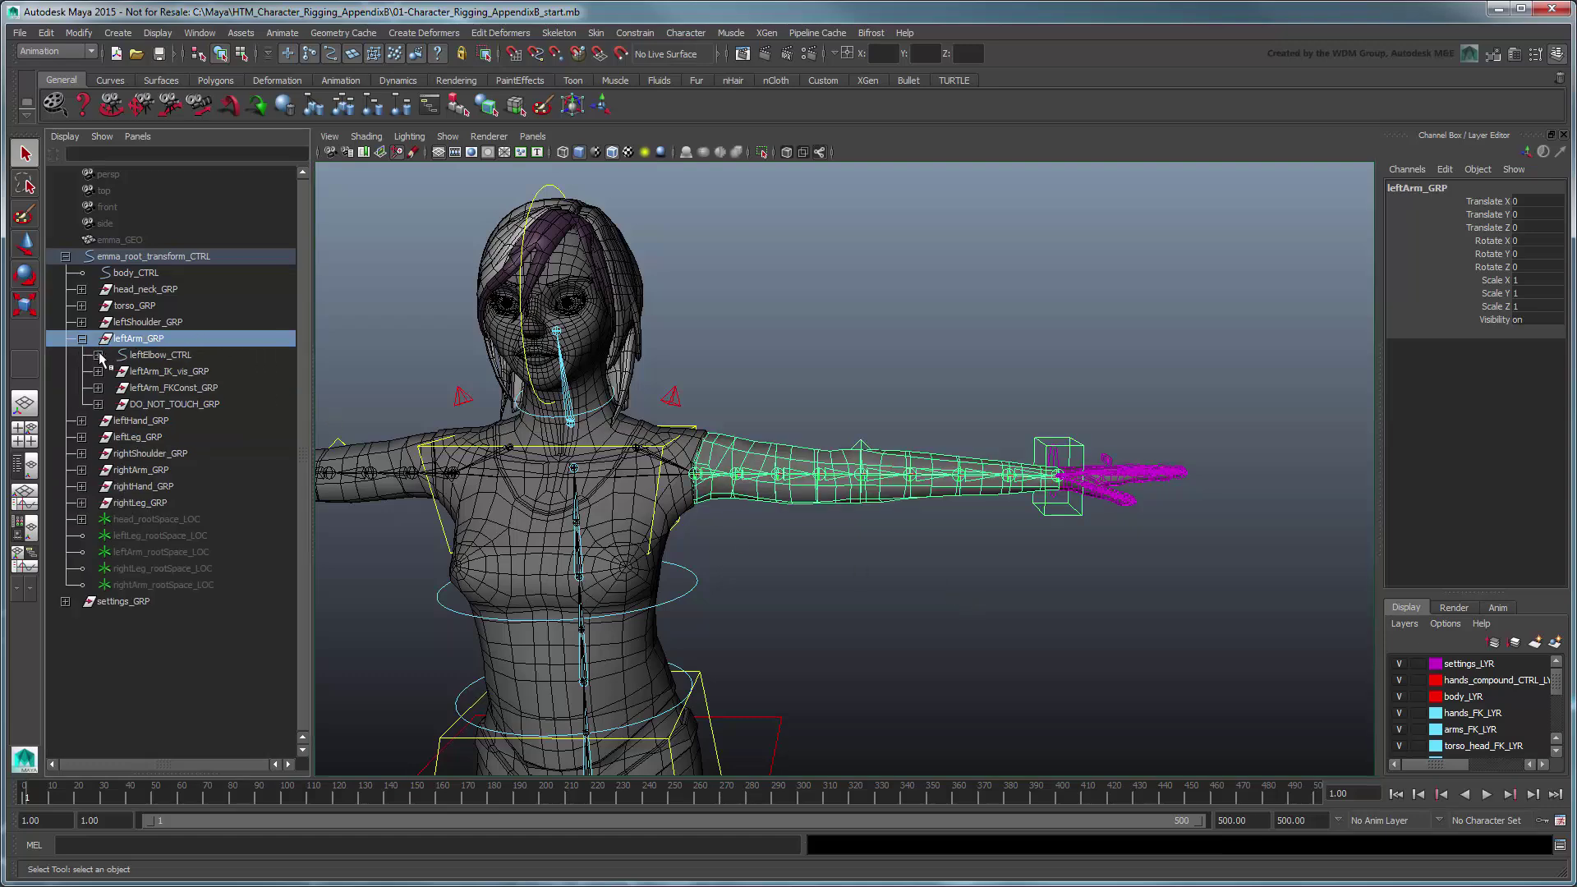
{"action": "left_click", "coordinate": [97, 404]}
{"action": "left_click", "coordinate": [115, 584]}
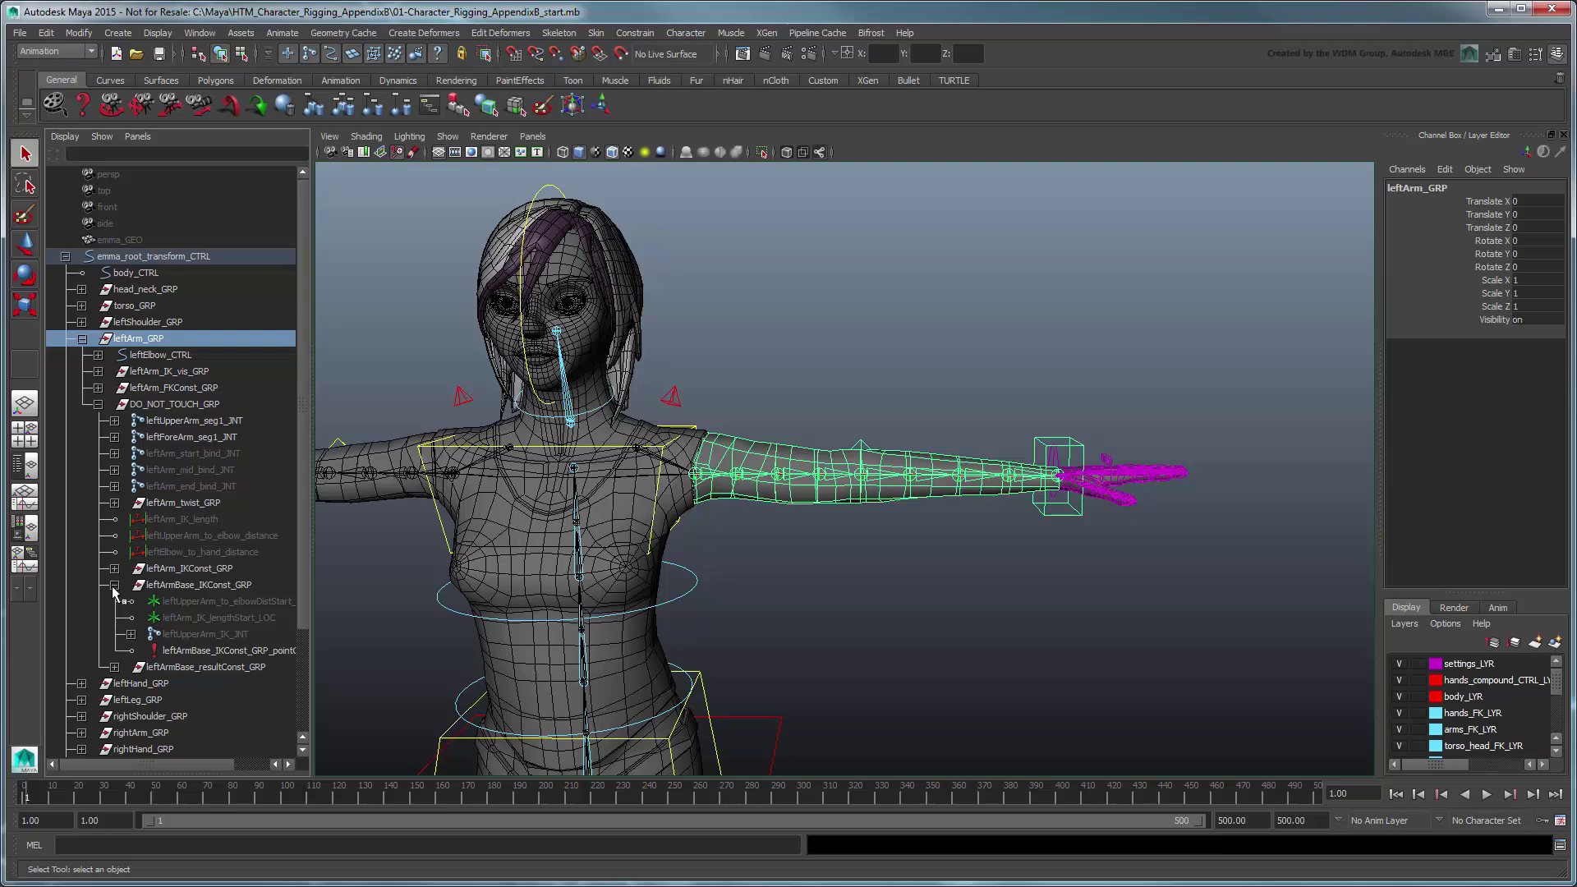
{"action": "left_click", "coordinate": [131, 634]}
{"action": "left_click", "coordinate": [148, 650]}
{"action": "left_click", "coordinate": [218, 650]}
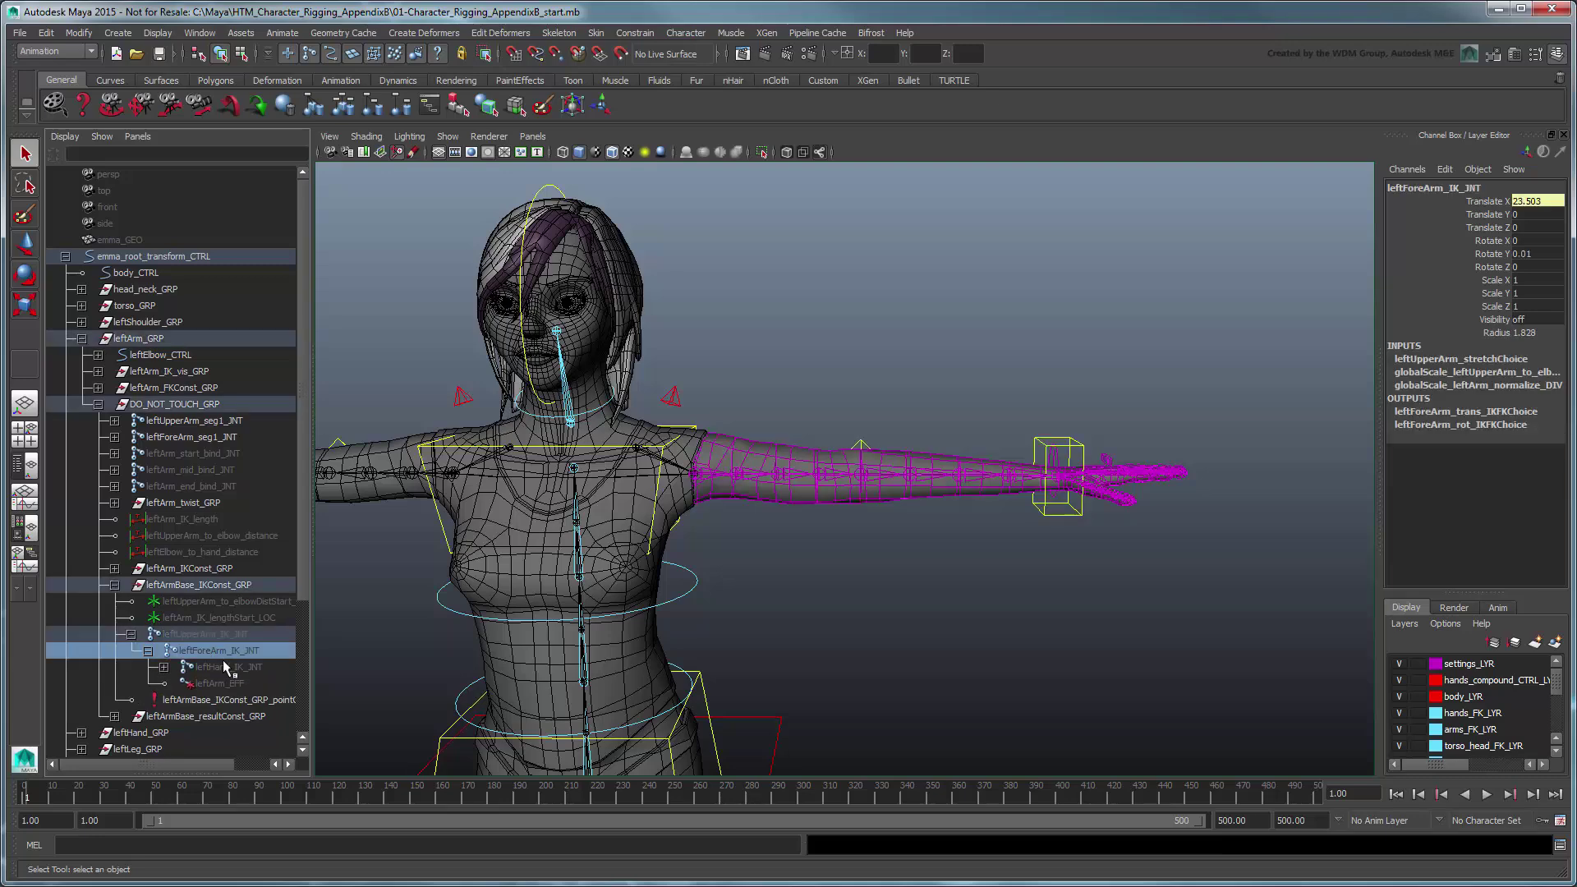
{"action": "left_click", "coordinate": [207, 668], "text": "ctrl"}
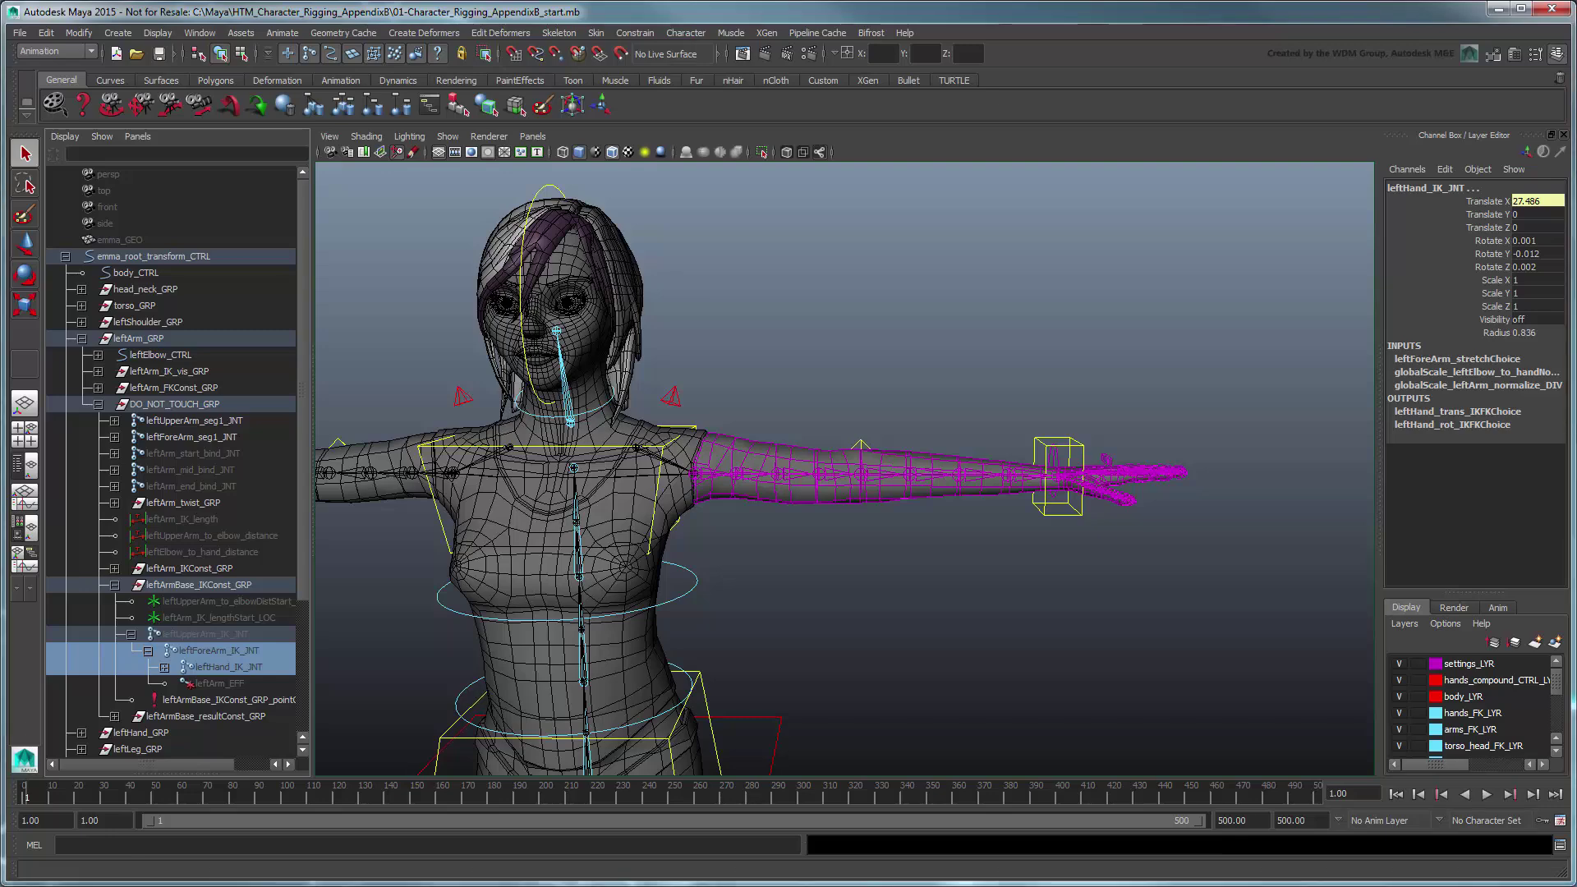
Graph the joints' connections in the Node Editor and move the arm stretch nodes left.
{"action": "left_click", "coordinate": [200, 33]}
{"action": "left_click", "coordinate": [239, 220]}
{"action": "left_click", "coordinate": [391, 80]}
{"action": "scroll", "coordinate": [441, 147], "scroll_direction": "up", "scroll_amount": 2}
{"action": "scroll", "coordinate": [710, 204], "scroll_direction": "up", "scroll_amount": 4}
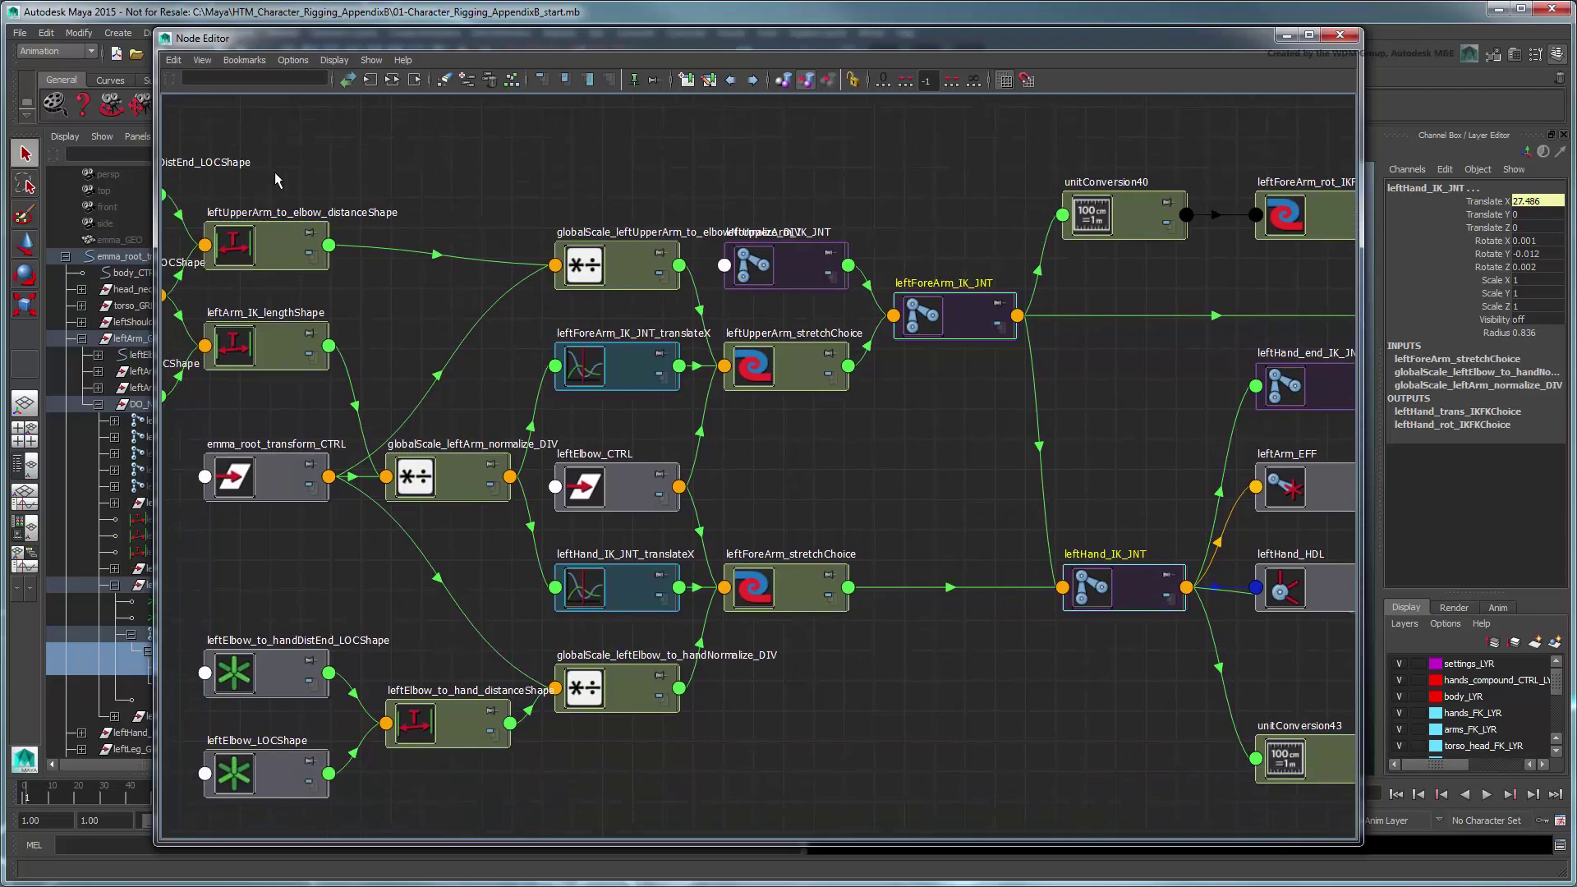
{"action": "left_click_drag", "start_coordinate": [267, 180], "coordinate": [780, 813]}
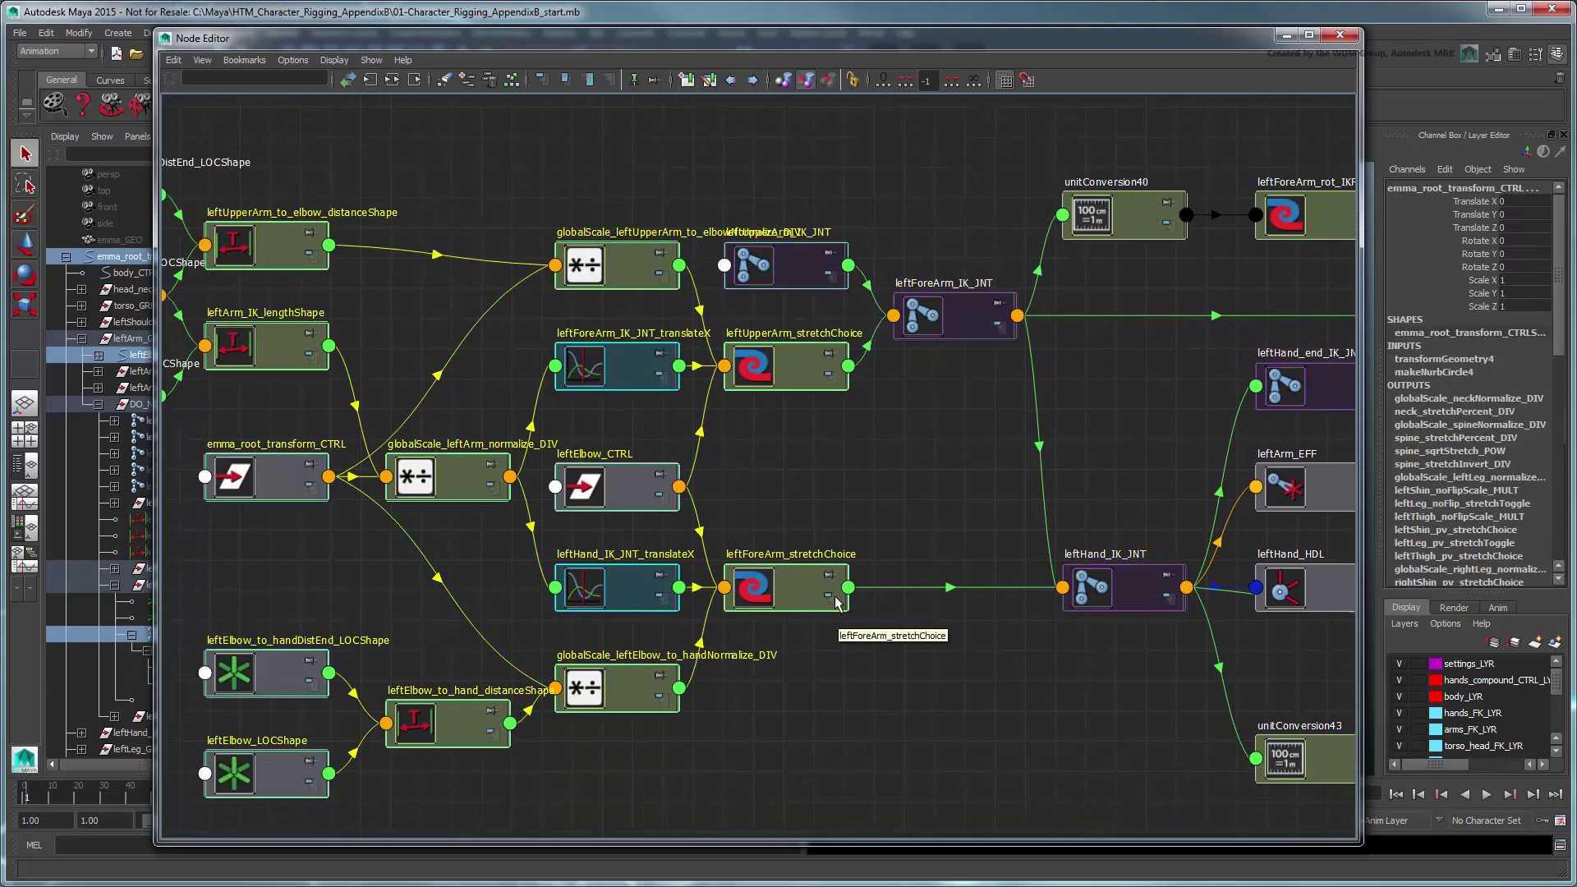
{"action": "left_click_drag", "start_coordinate": [829, 600], "coordinate": [657, 599]}
{"action": "middle_click_drag", "start_coordinate": [957, 739], "coordinate": [813, 704], "text": "alt"}
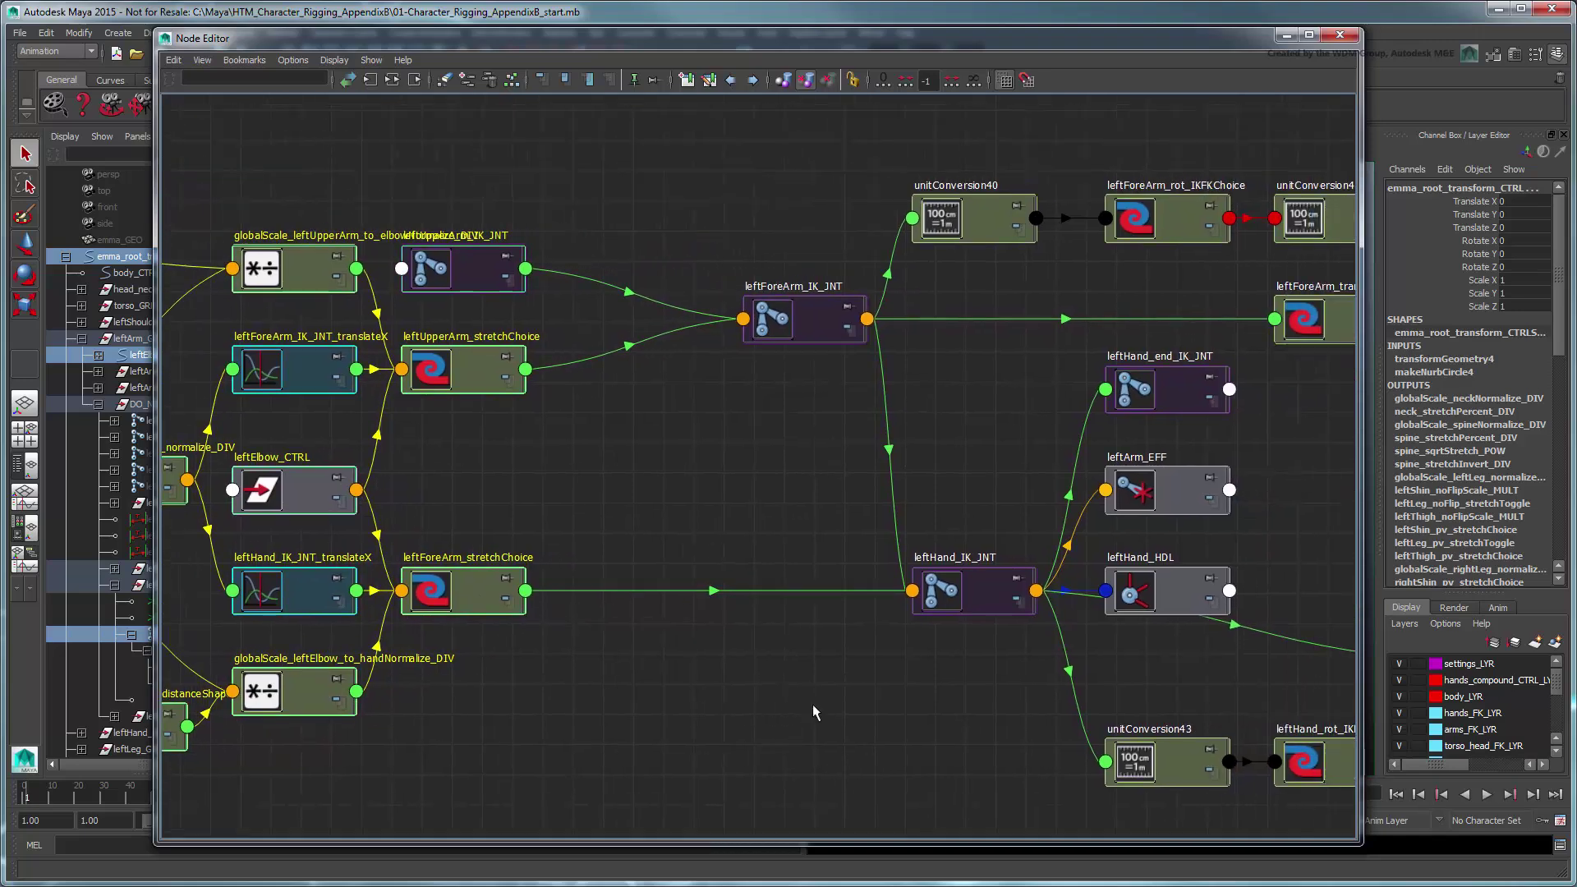
Create a blendColors node in the cleared space and start renaming it.
{"action": "left_click", "coordinate": [815, 713]}
{"action": "key", "text": "Tab"}
{"action": "type", "text": "blendColors"}
{"action": "key", "text": "Return"}
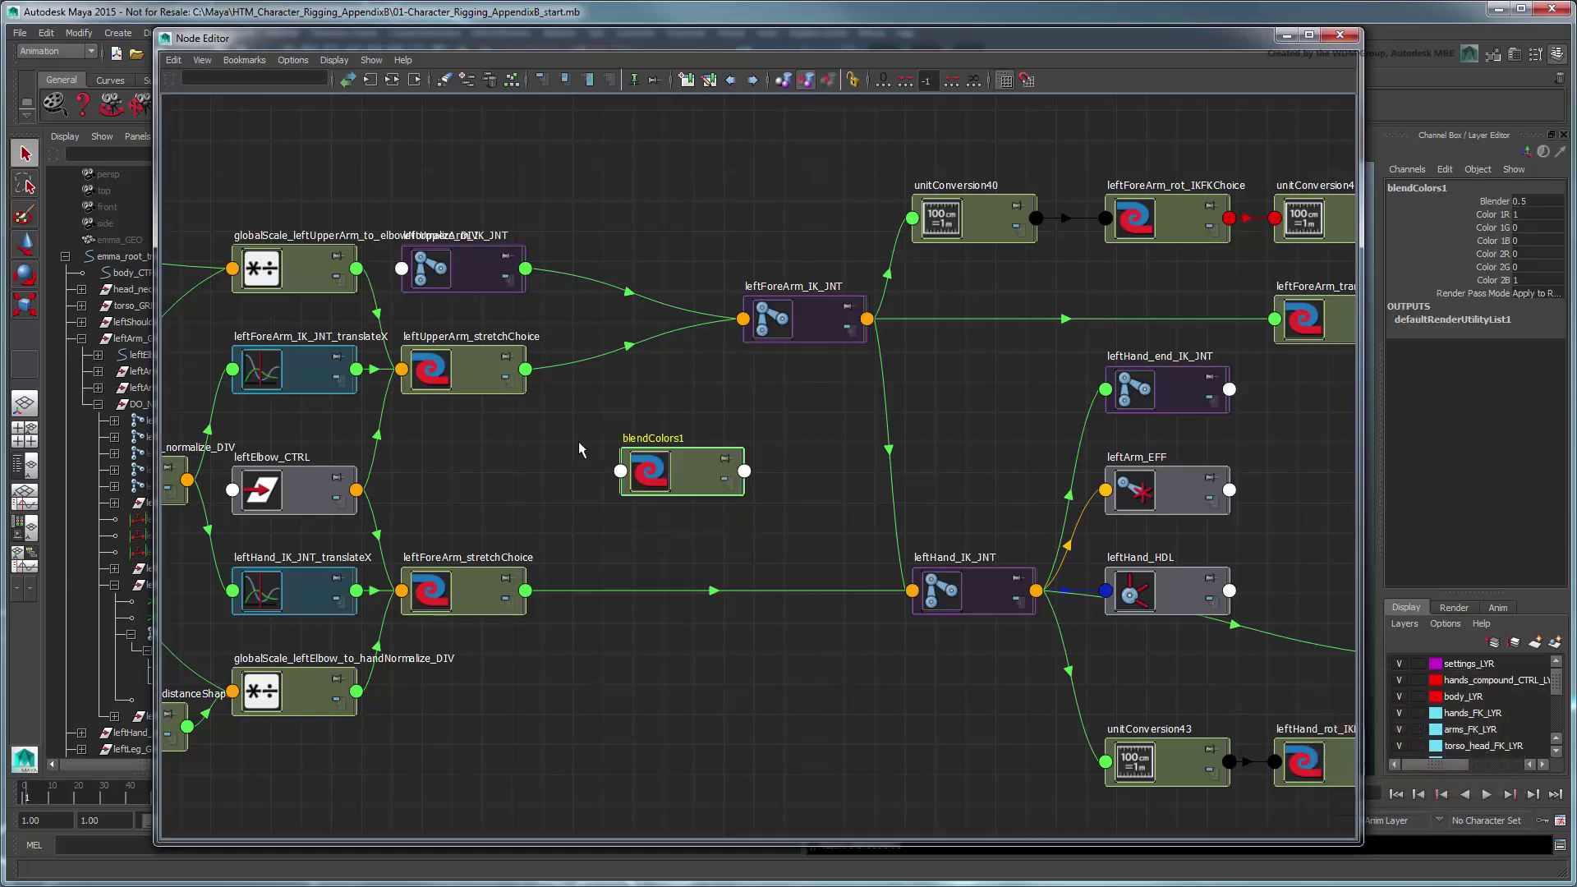
{"action": "double_click", "coordinate": [643, 437]}
Name the node leftArm_stretchToggle and connect leftUpperArm_stretchChoice into its Color 1R.
{"action": "type", "text": "leftArm_stretchT"}
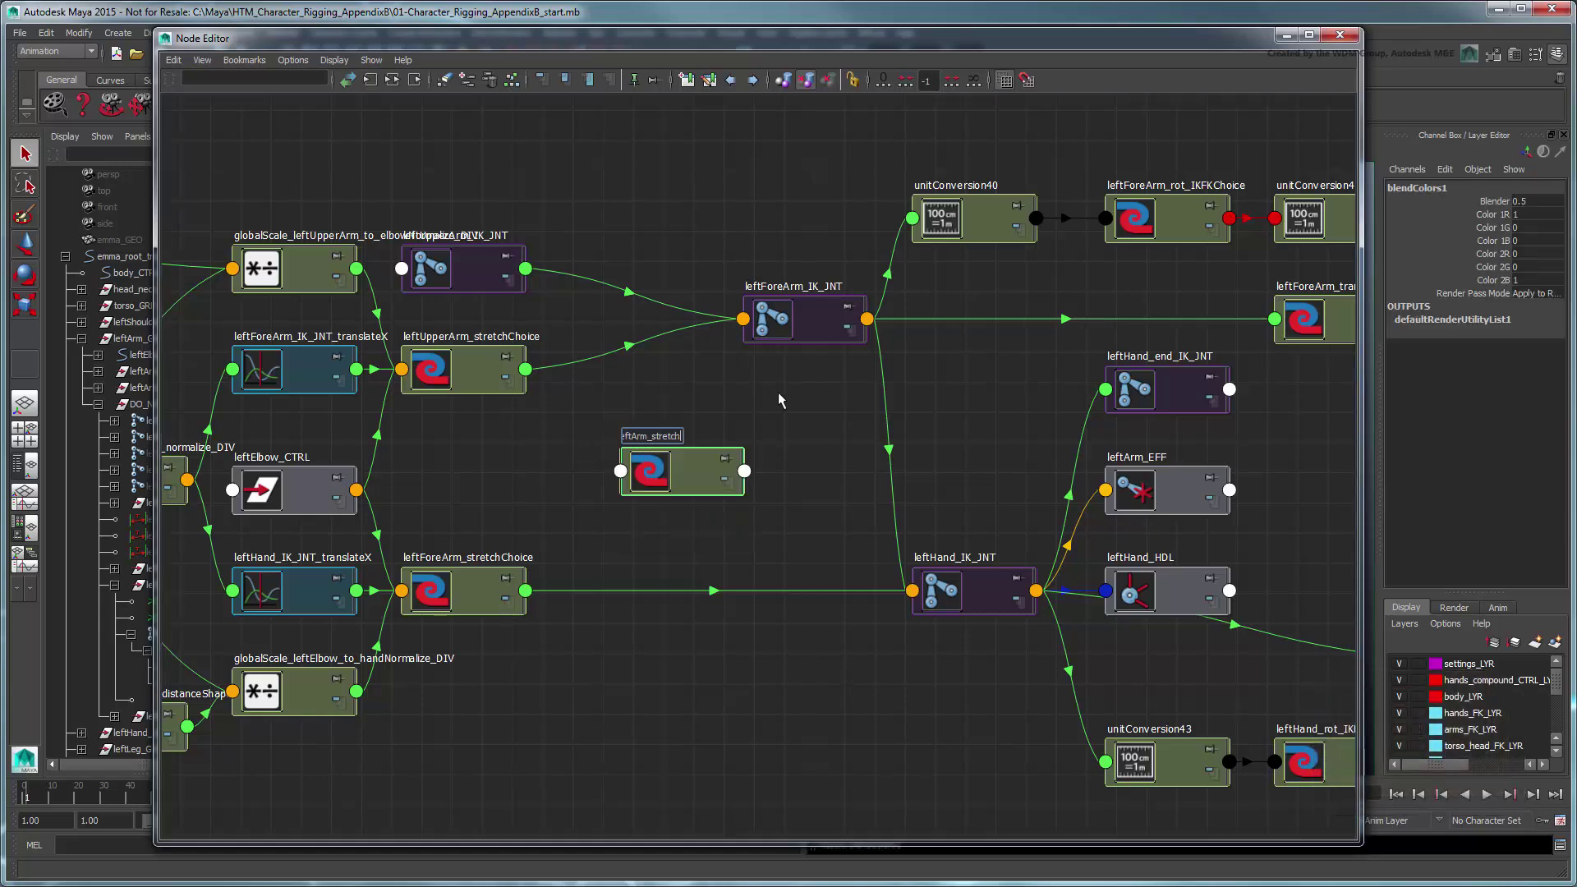
{"action": "type", "text": "oggle"}
{"action": "key", "text": "Return"}
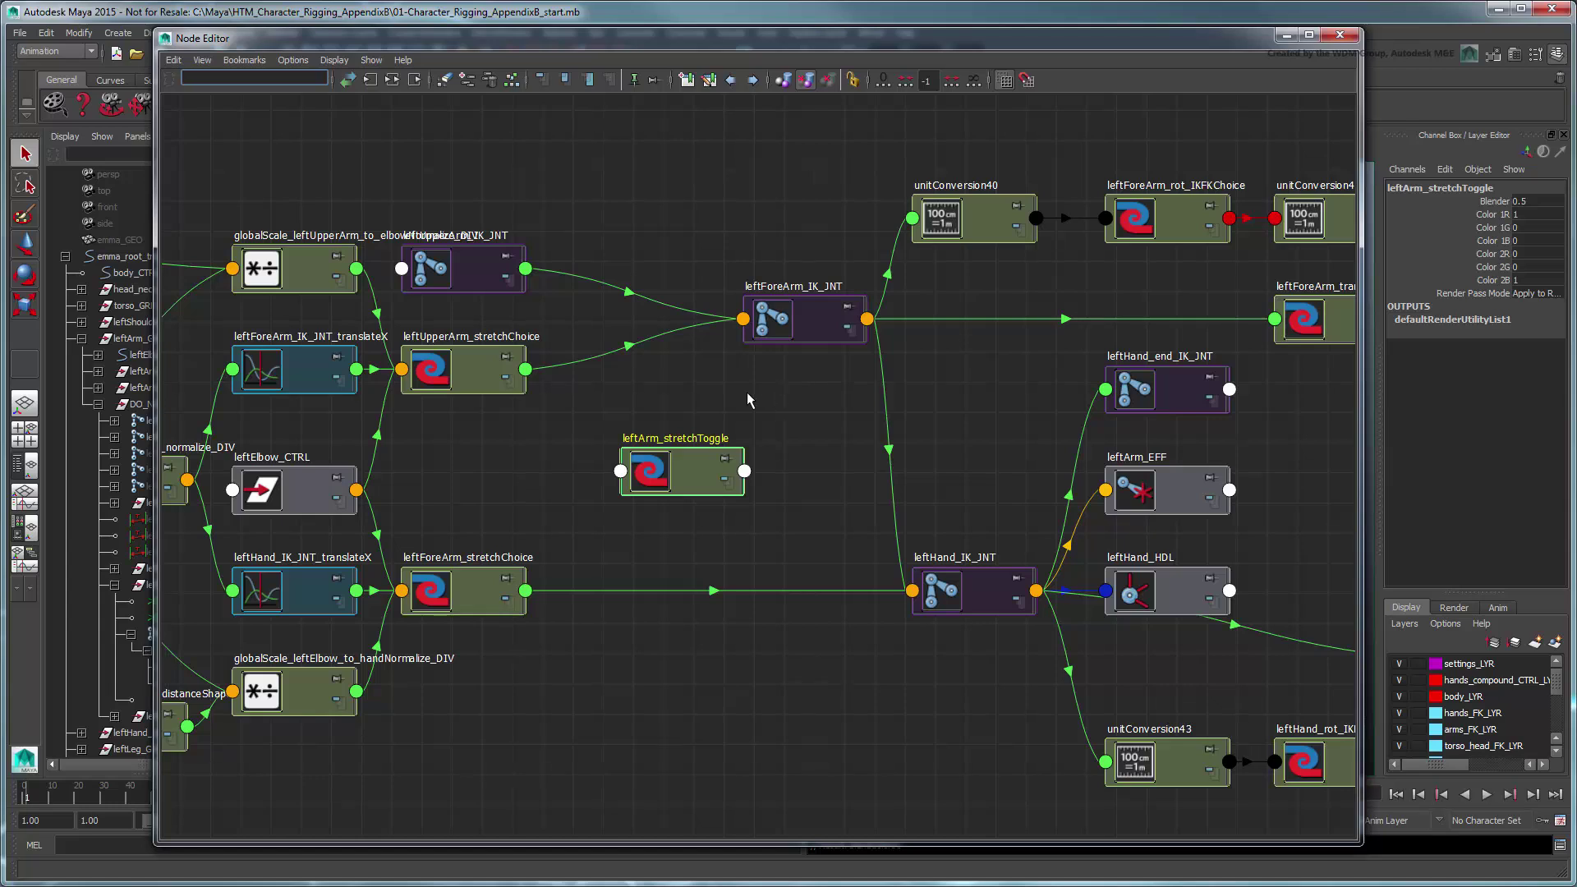
{"action": "left_click", "coordinate": [526, 369]}
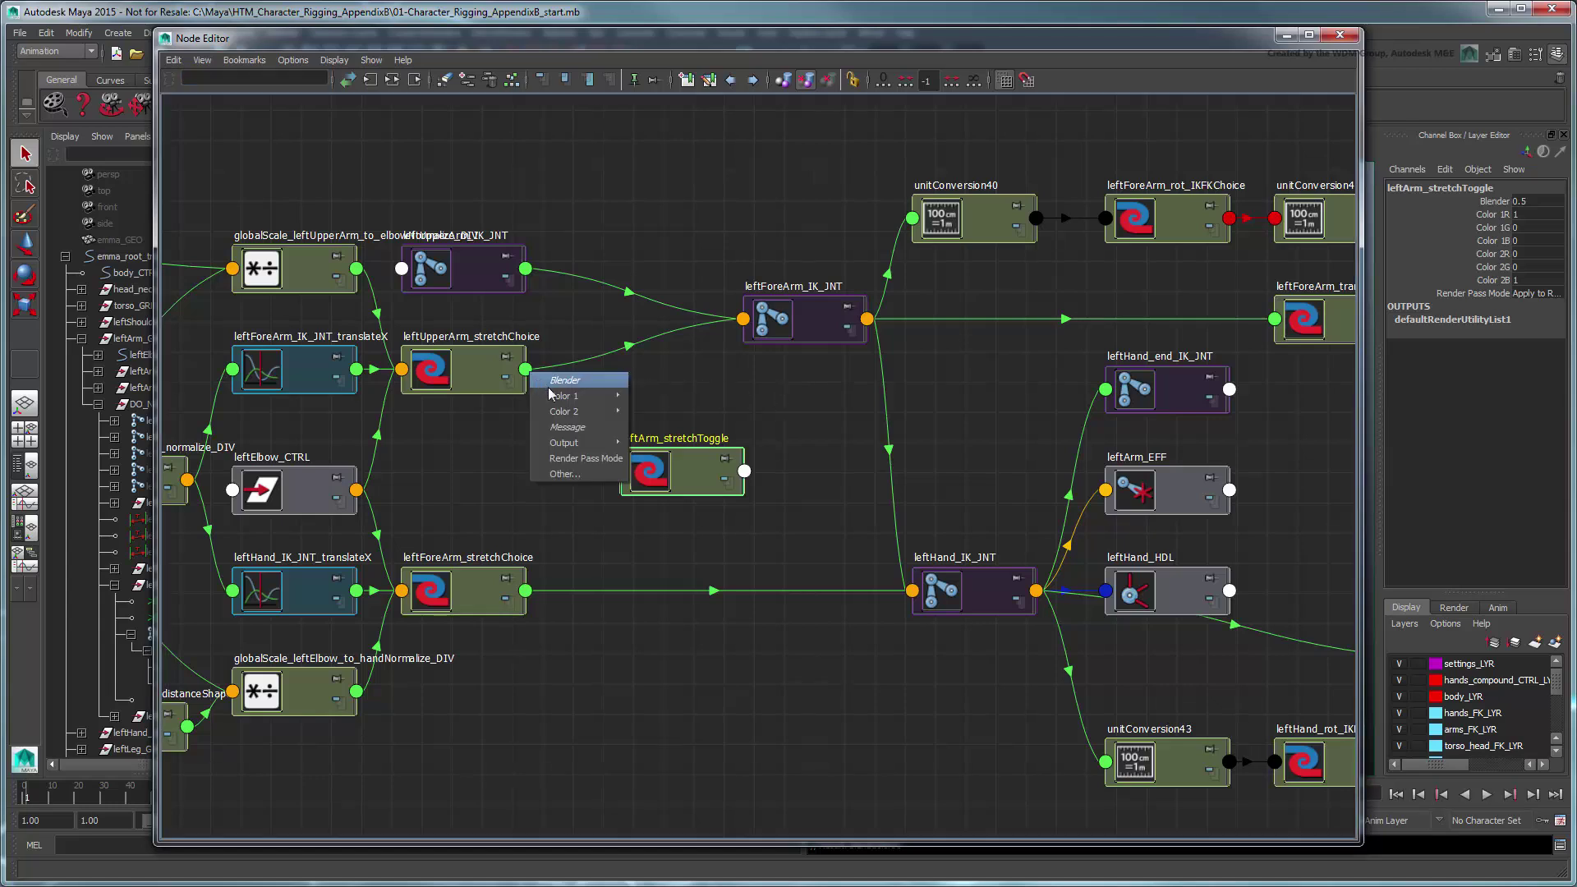
{"action": "mouse_move", "coordinate": [575, 443]}
{"action": "left_click", "coordinate": [649, 460]}
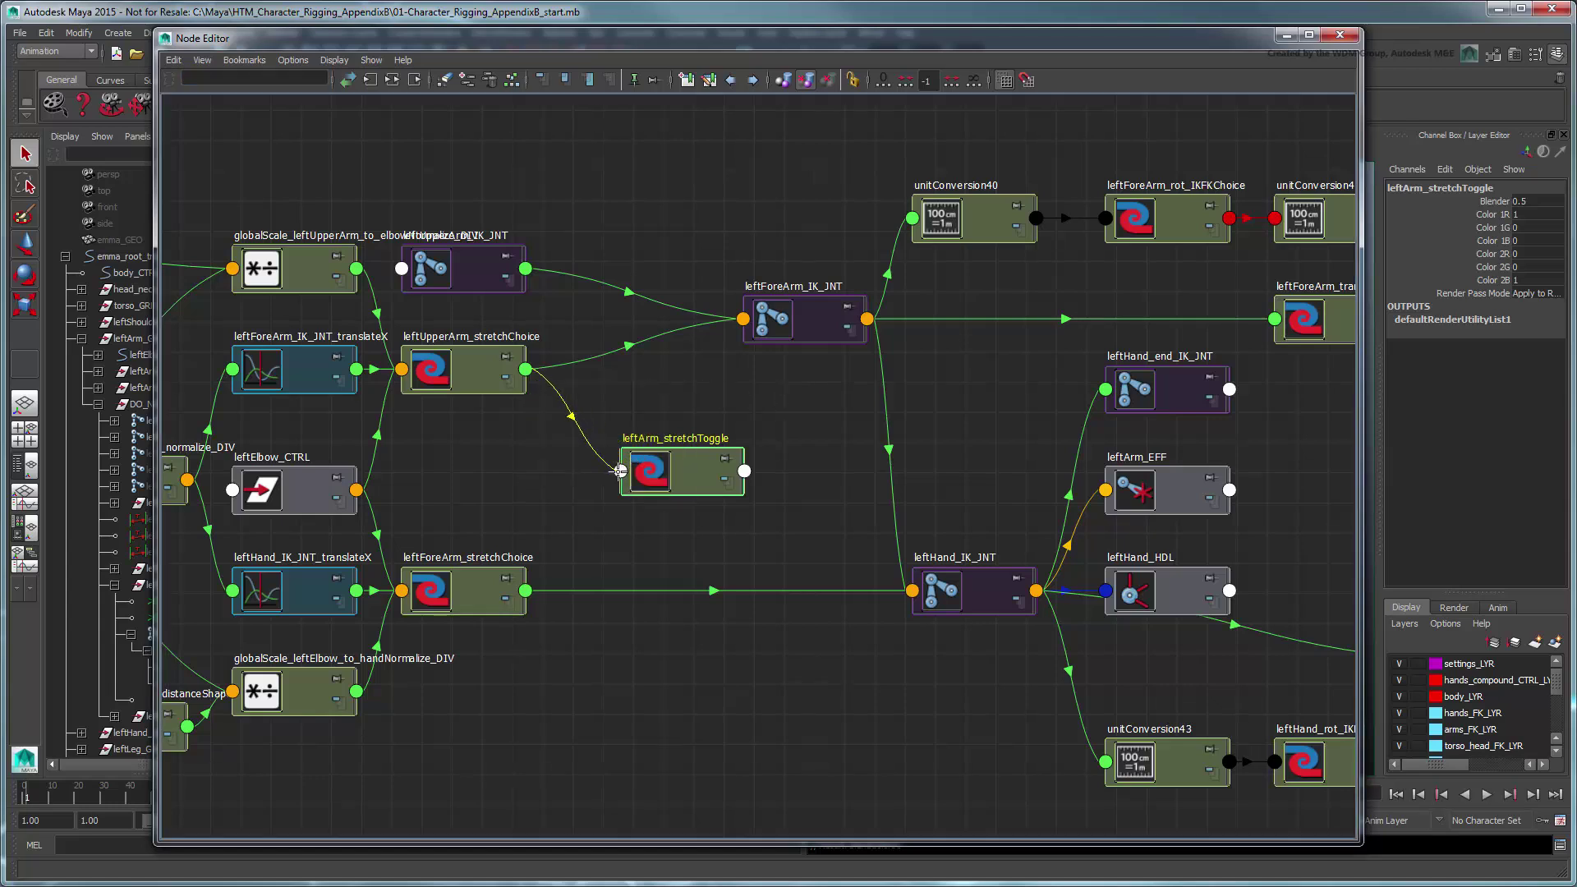
{"action": "left_click", "coordinate": [620, 471]}
{"action": "mouse_move", "coordinate": [690, 497]}
{"action": "left_click", "coordinate": [739, 497]}
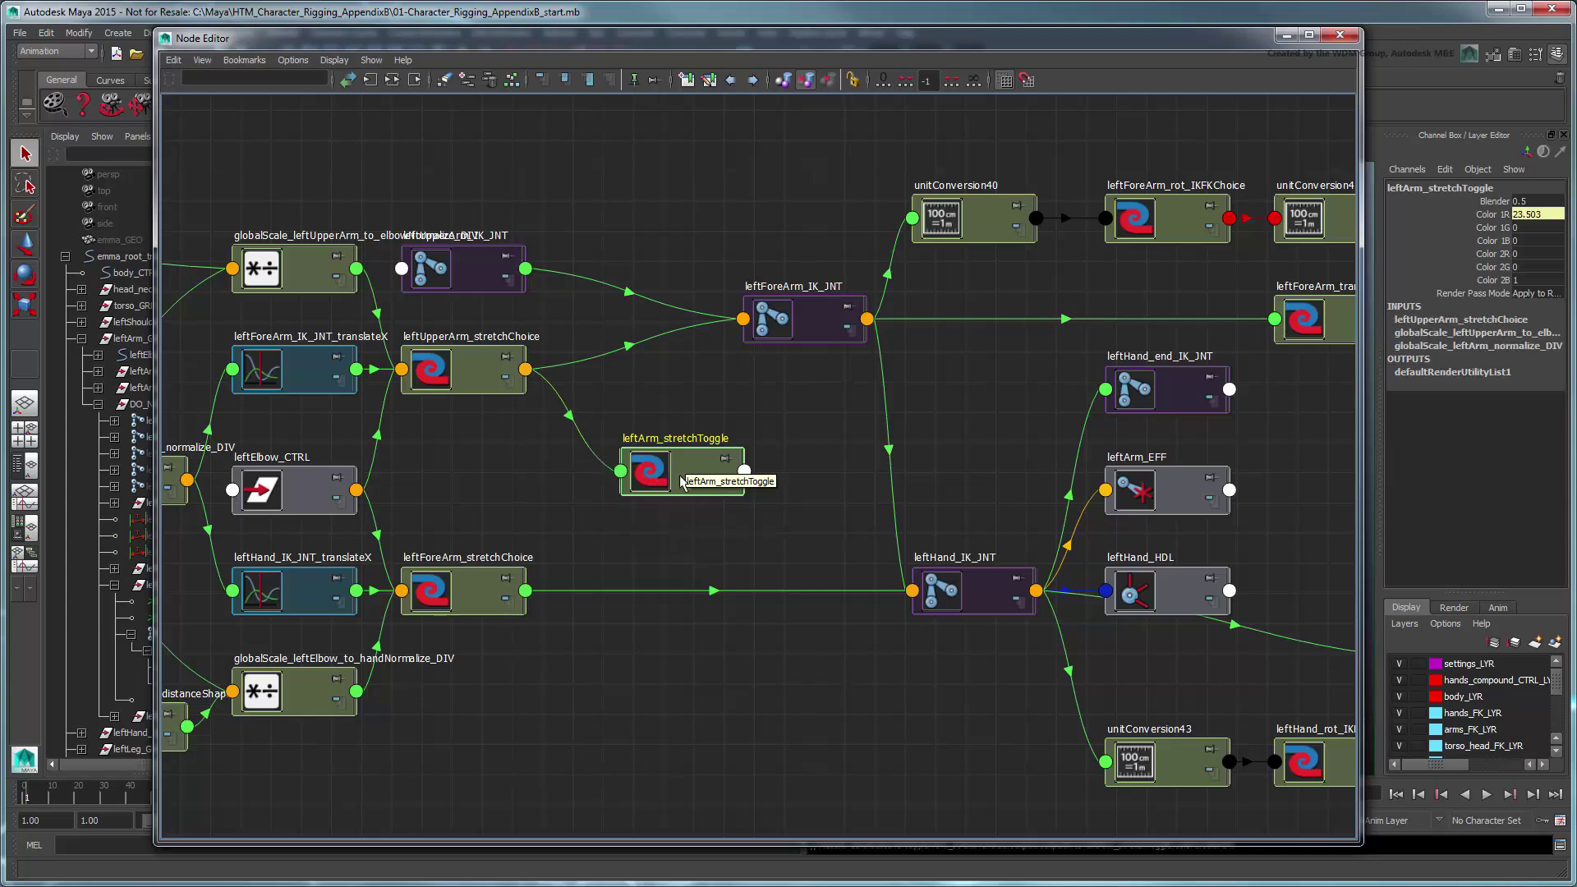
Connect leftForeArm_stretchChoice's output into leftArm_stretchToggle's Color 1G.
{"action": "left_click", "coordinate": [526, 590]}
{"action": "mouse_move", "coordinate": [573, 662]}
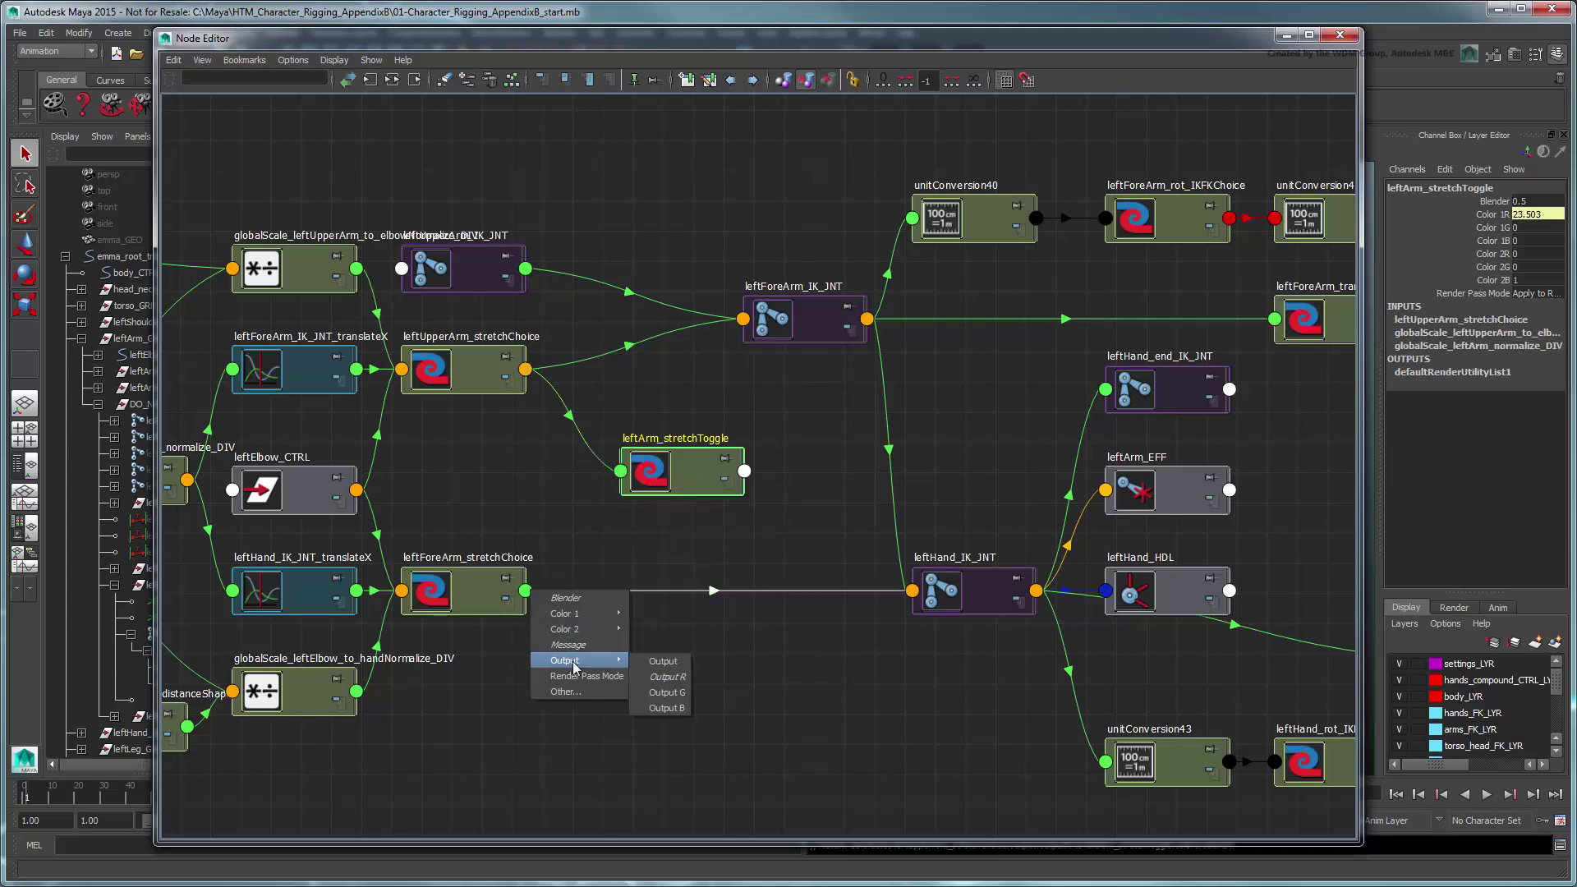
{"action": "left_click", "coordinate": [661, 661]}
{"action": "left_click", "coordinate": [620, 471]}
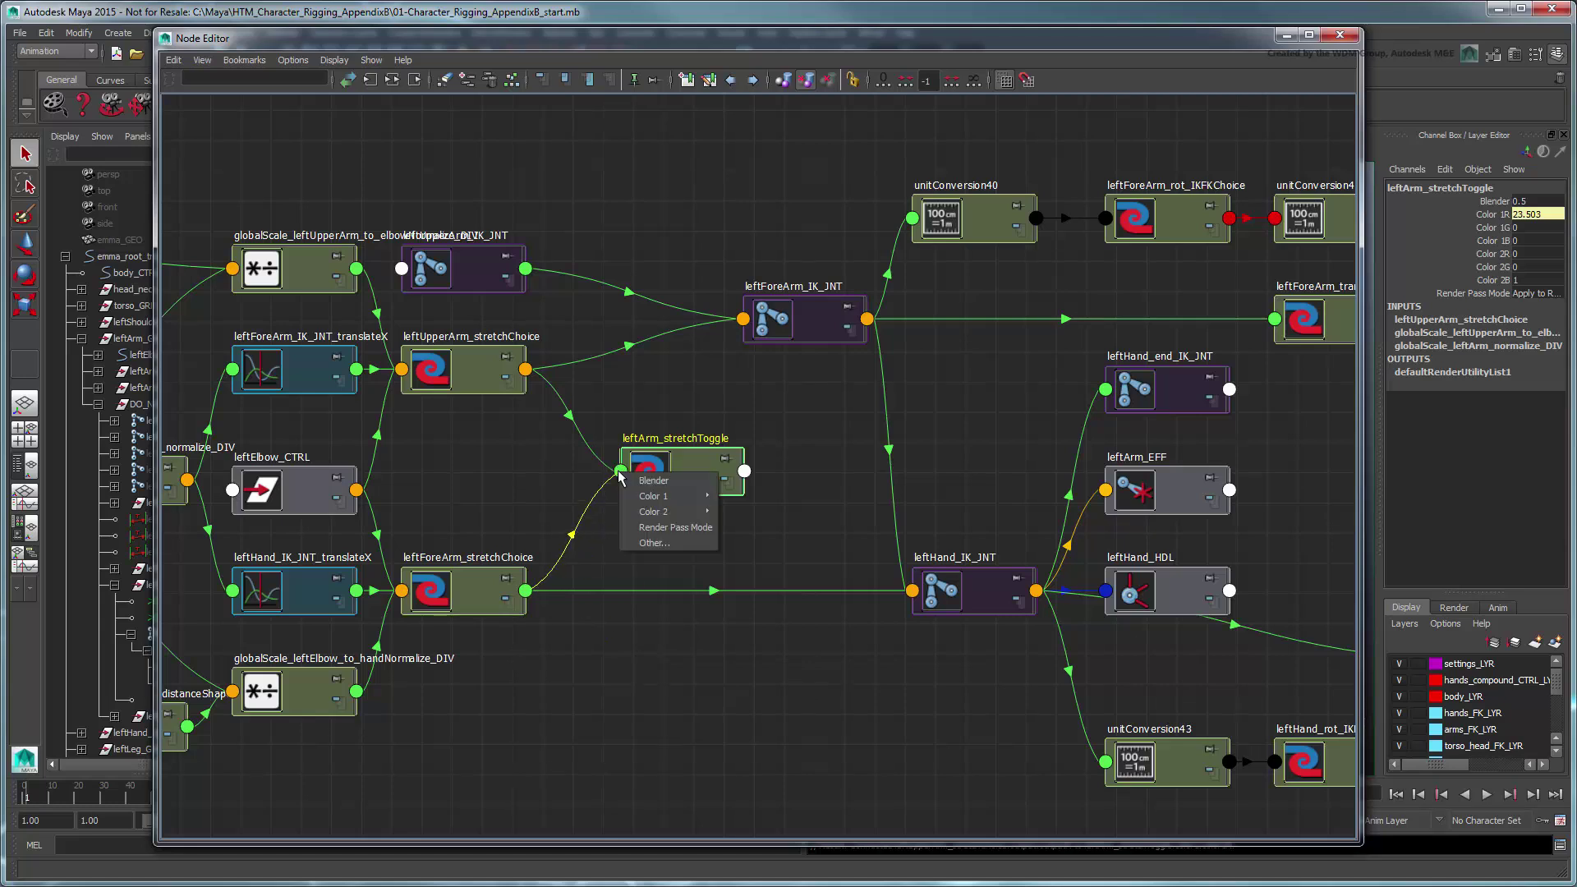
{"action": "mouse_move", "coordinate": [658, 499]}
{"action": "left_click", "coordinate": [749, 513]}
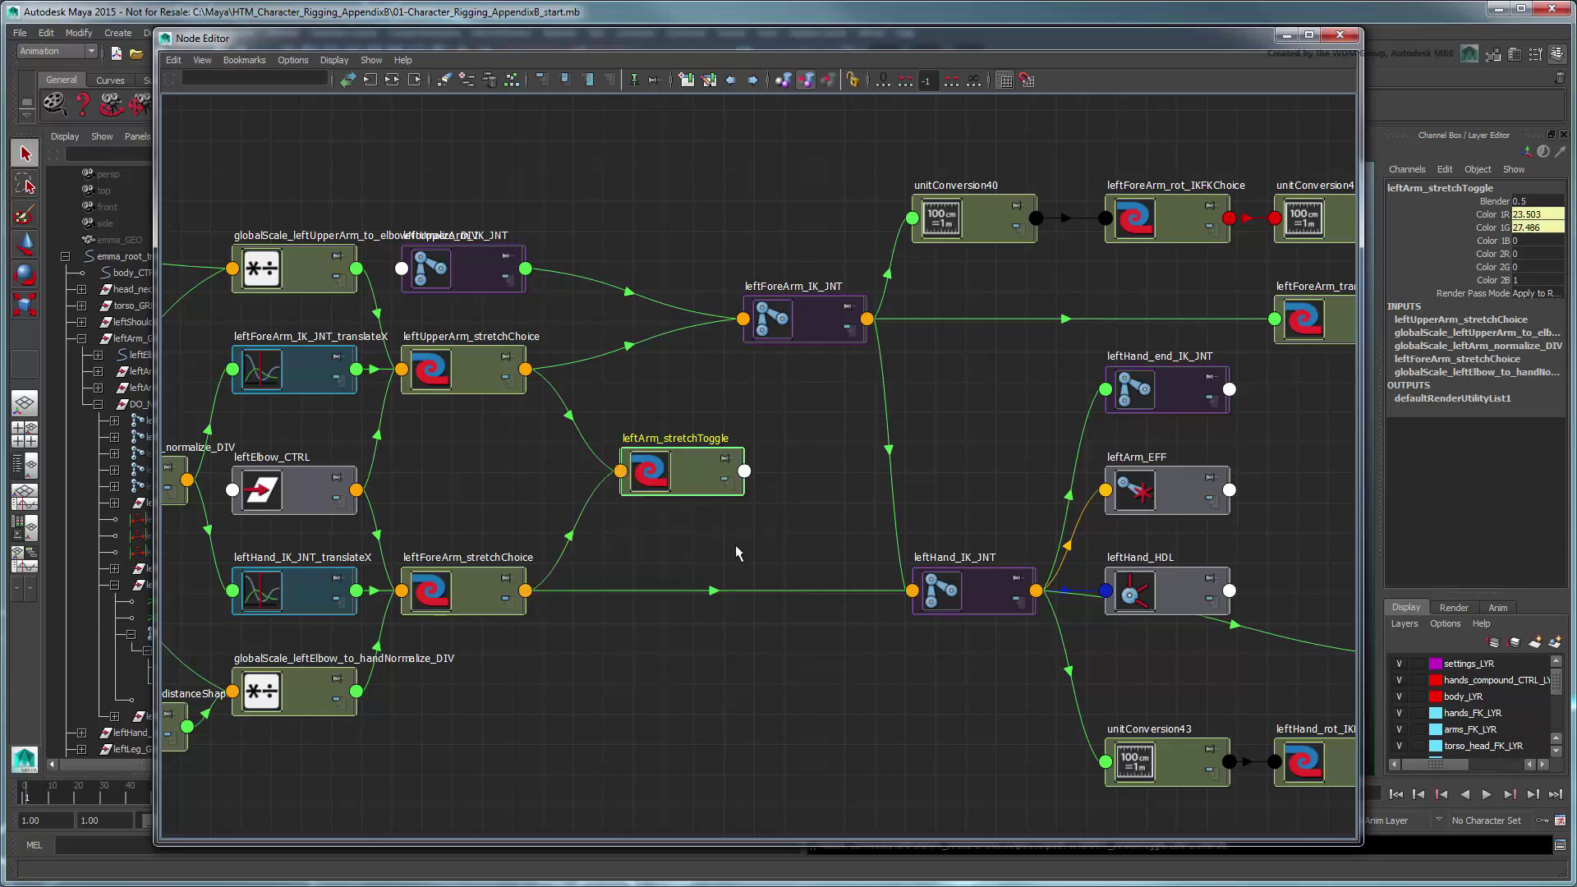
Drive leftForeArm_IK_JNT and leftHand_IK_JNT Translate X from the toggle's Output R and G.
{"action": "left_click", "coordinate": [744, 471]}
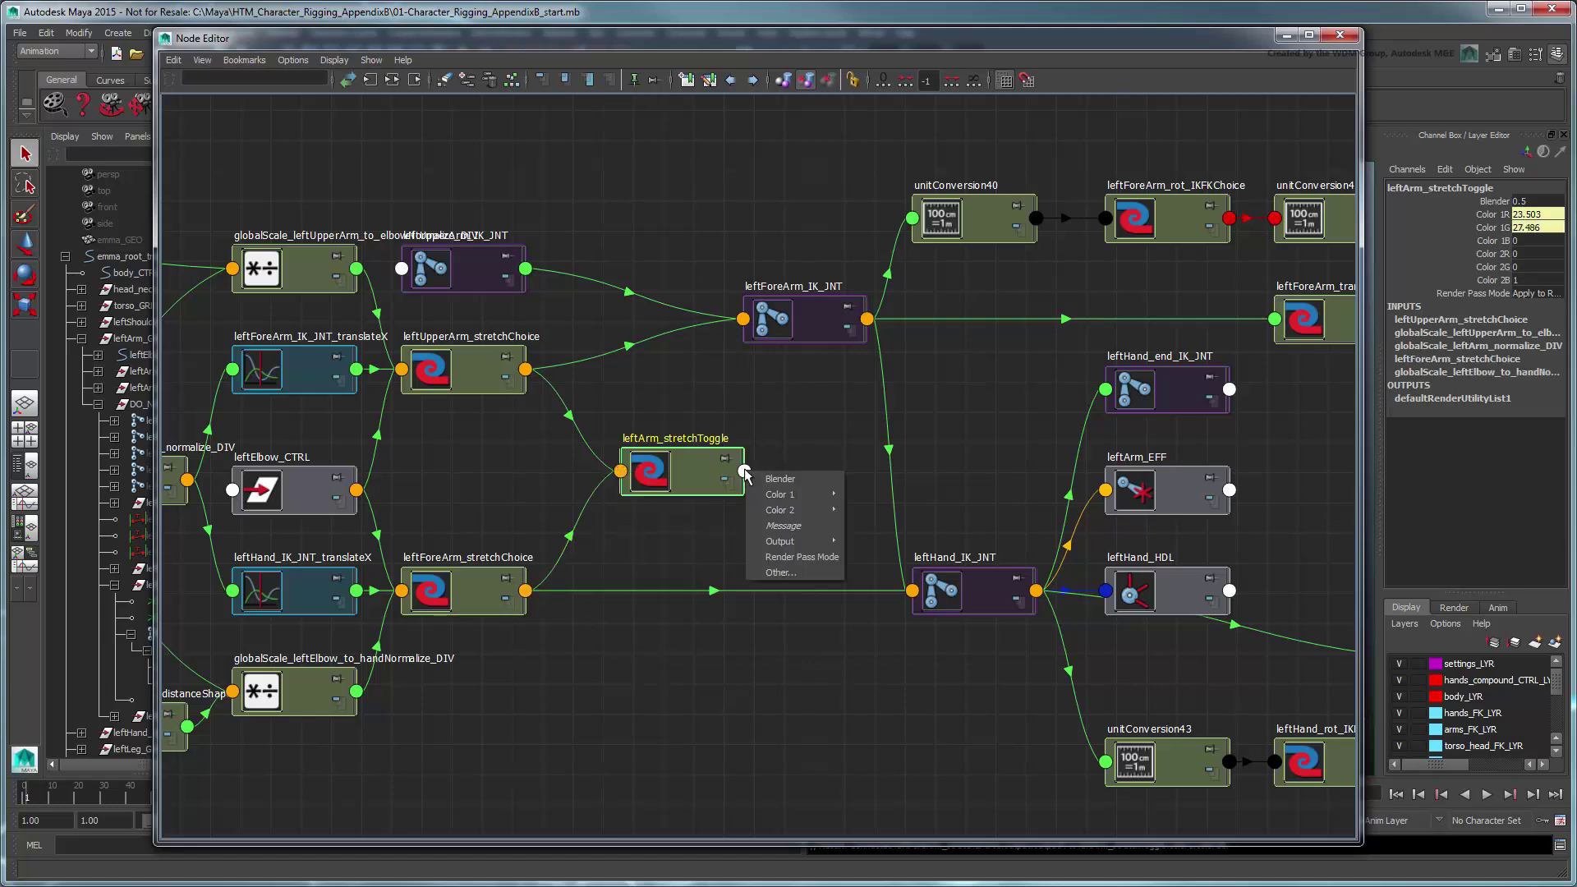
{"action": "mouse_move", "coordinate": [784, 542]}
{"action": "left_click", "coordinate": [864, 557]}
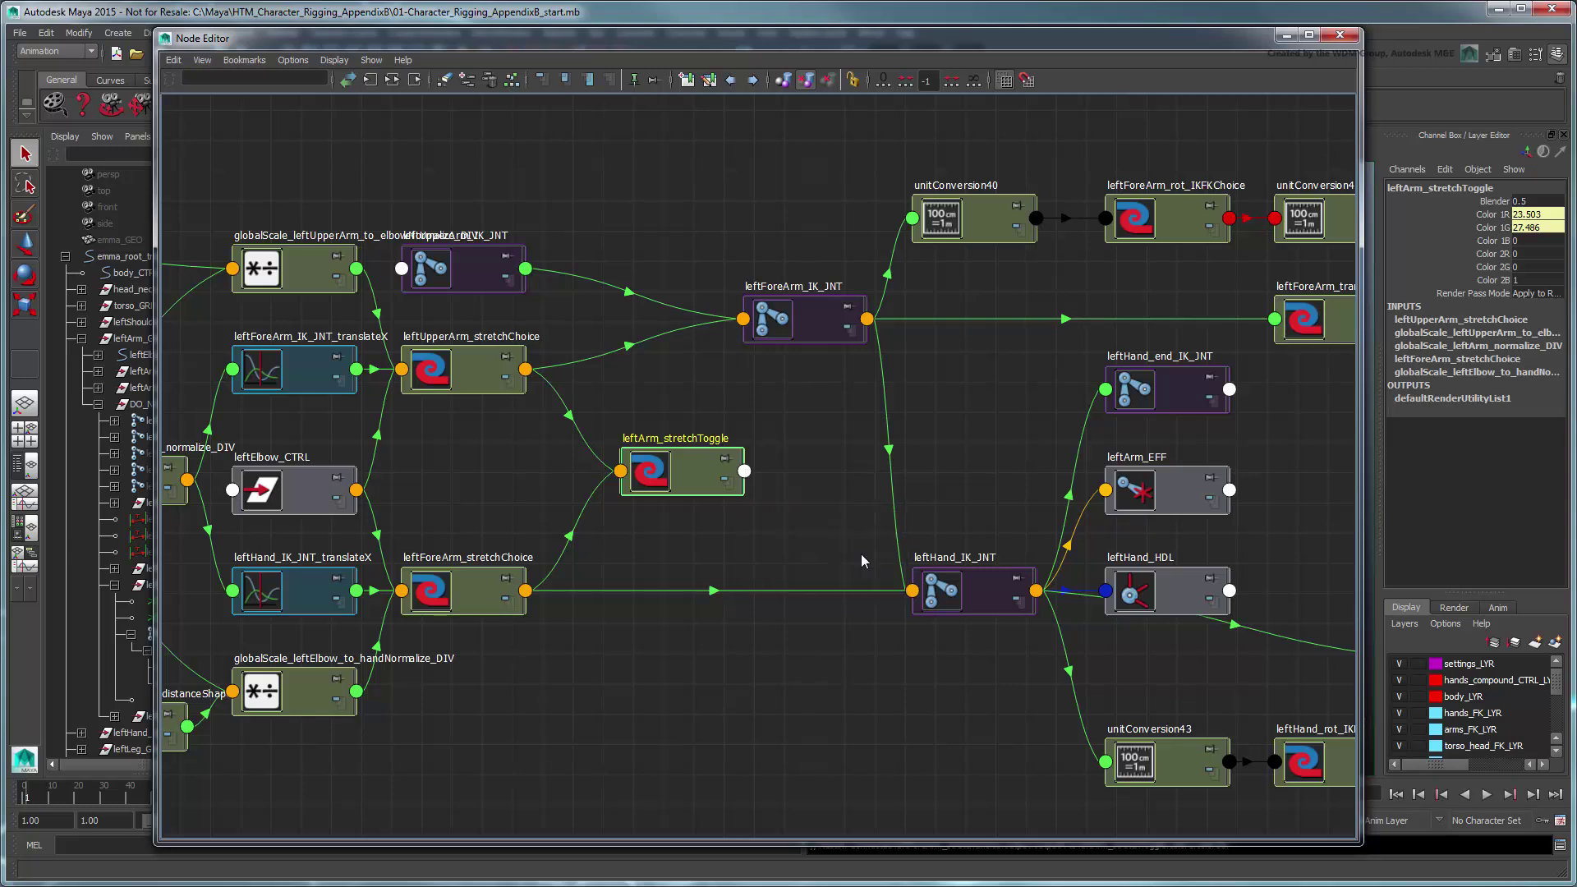
{"action": "left_click", "coordinate": [743, 321]}
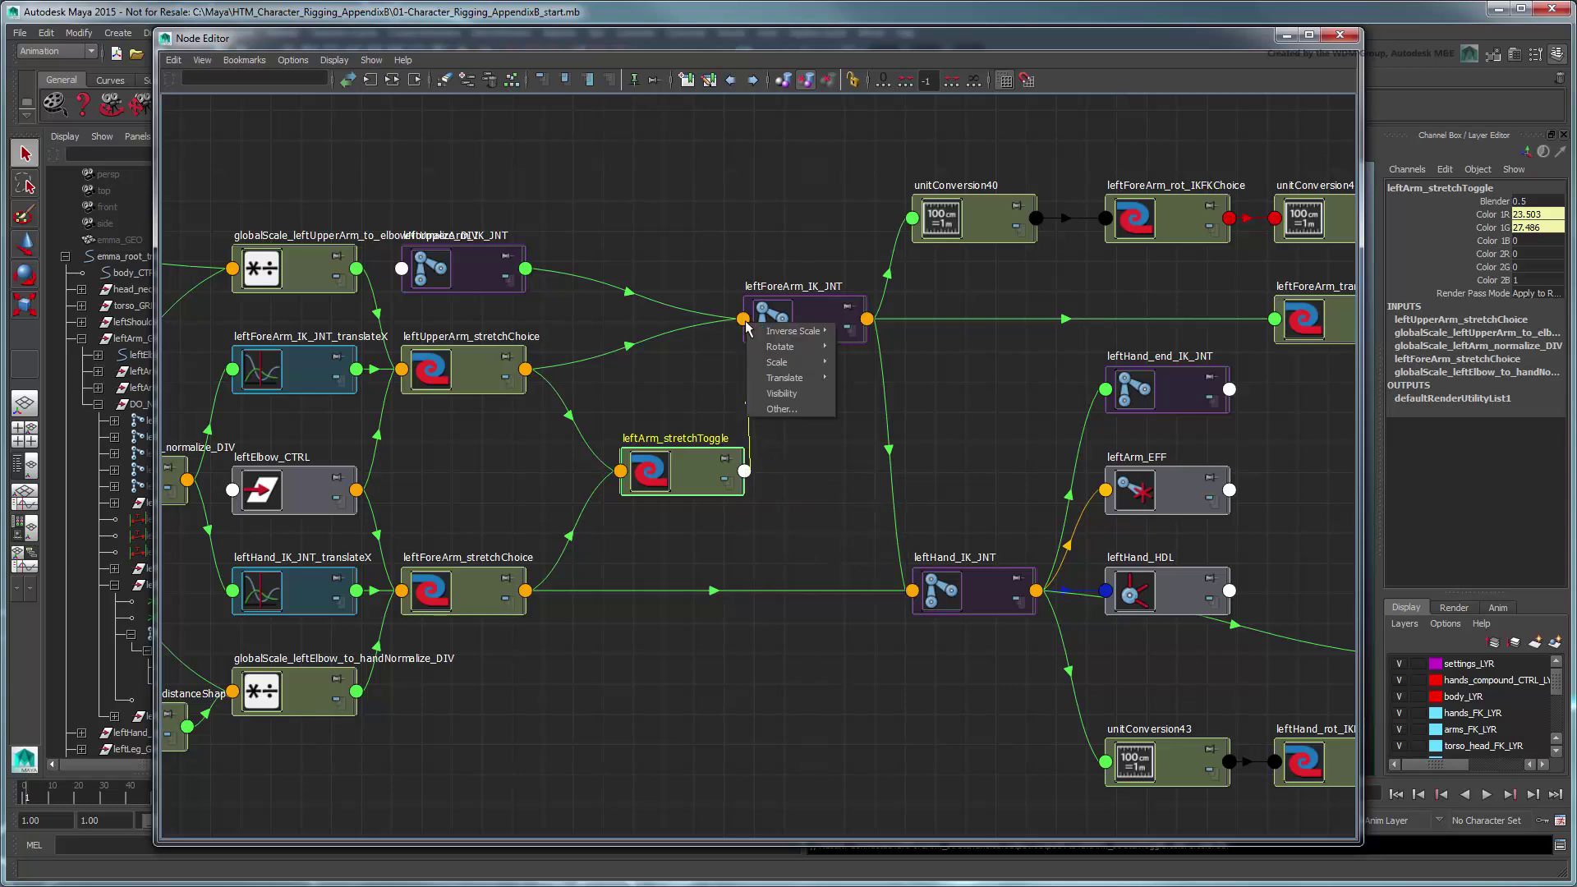
{"action": "mouse_move", "coordinate": [785, 378]}
{"action": "left_click", "coordinate": [870, 380]}
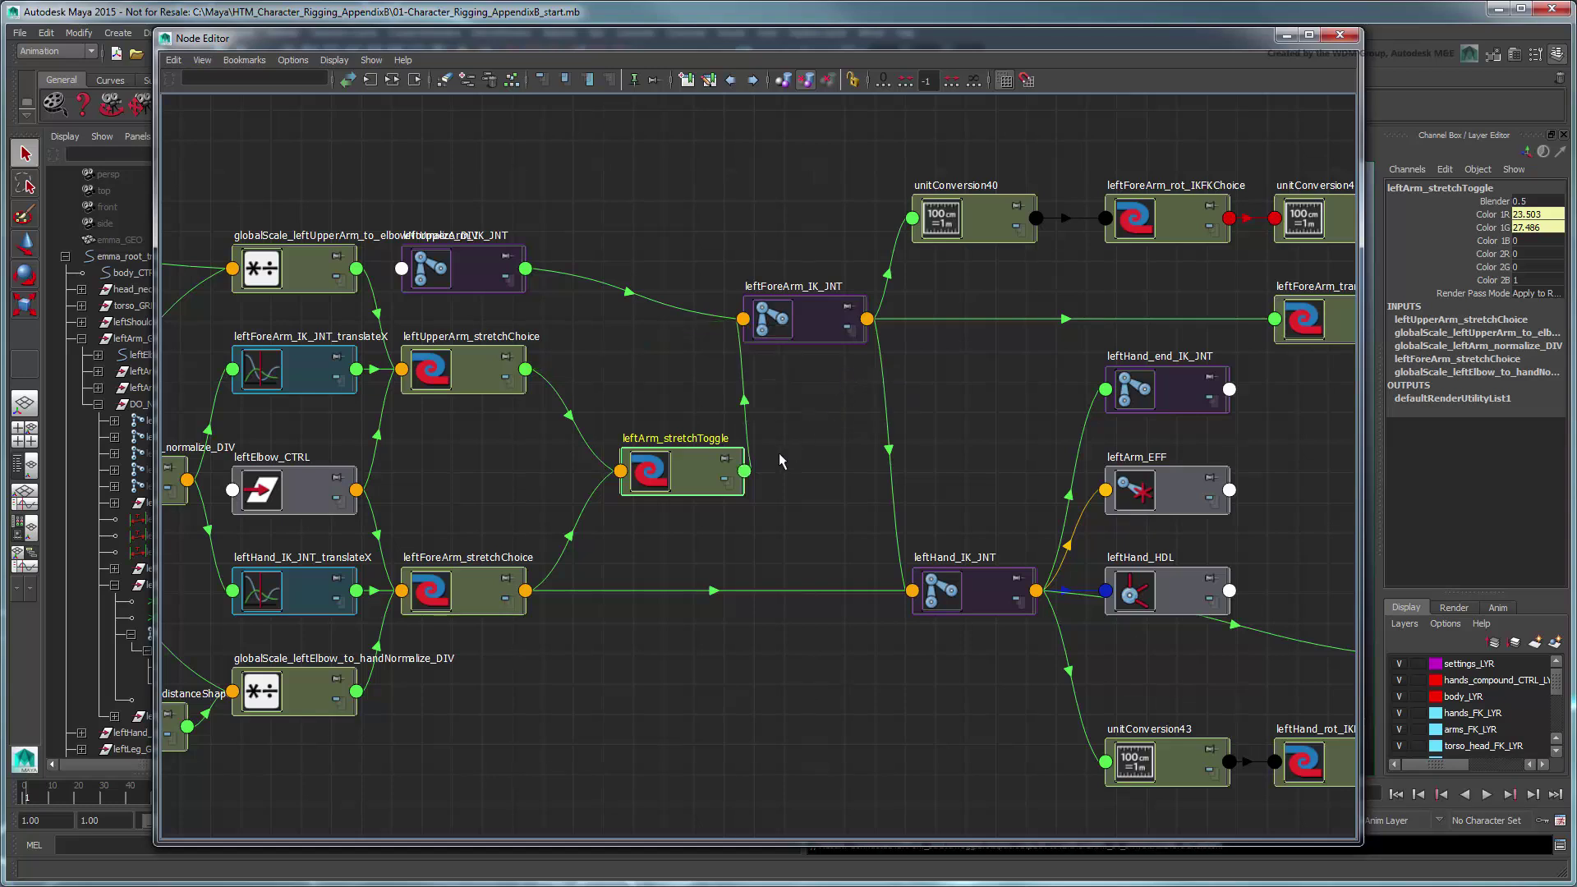
{"action": "left_click", "coordinate": [744, 471]}
{"action": "mouse_move", "coordinate": [797, 546]}
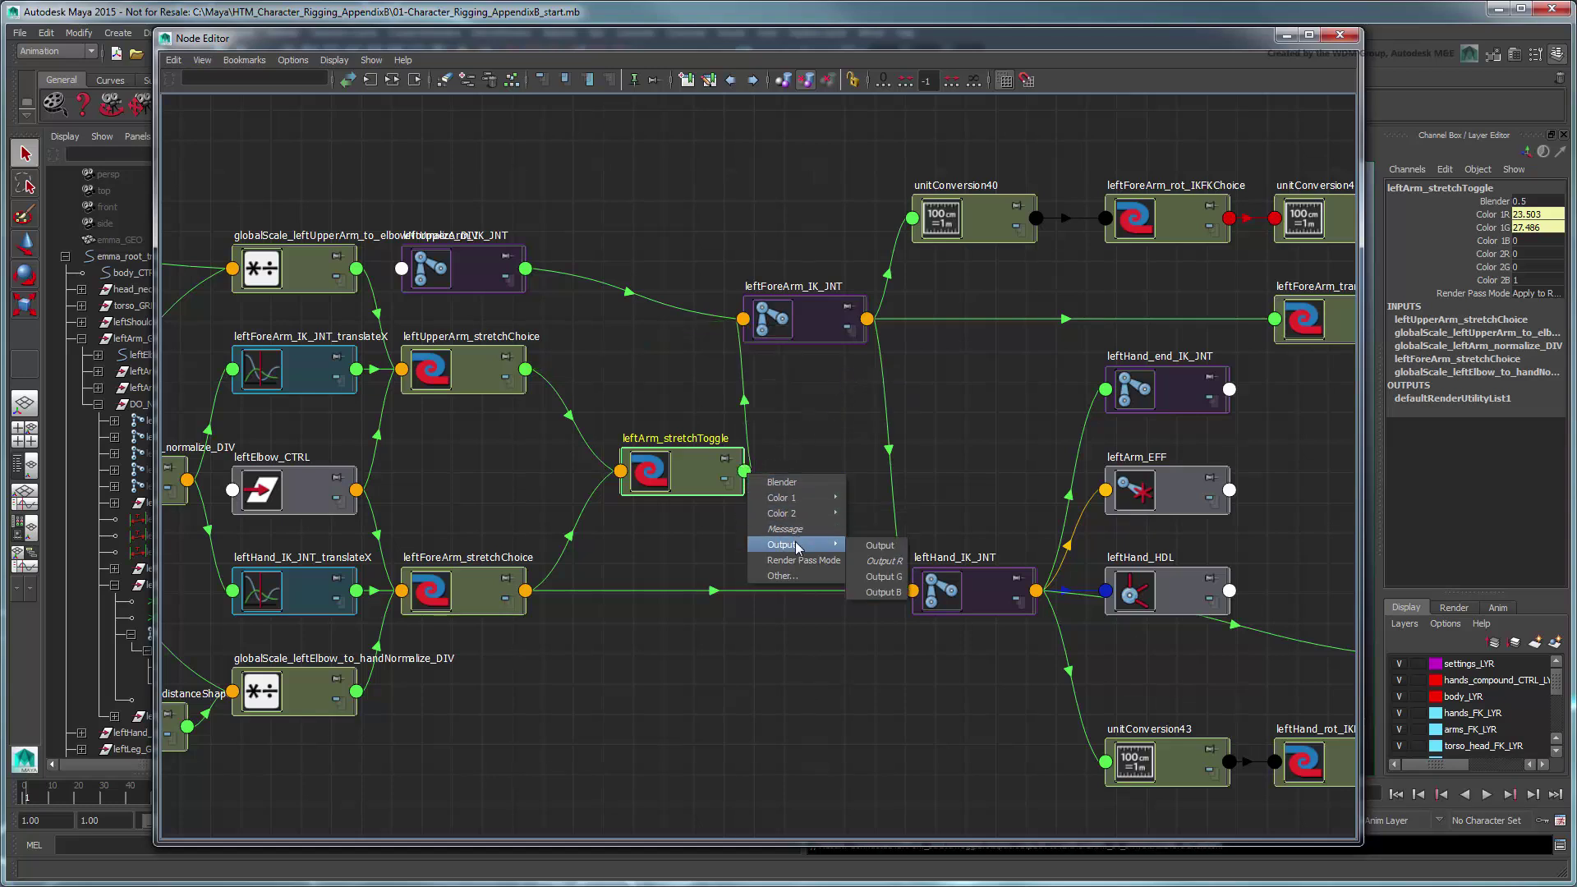
{"action": "left_click", "coordinate": [881, 576]}
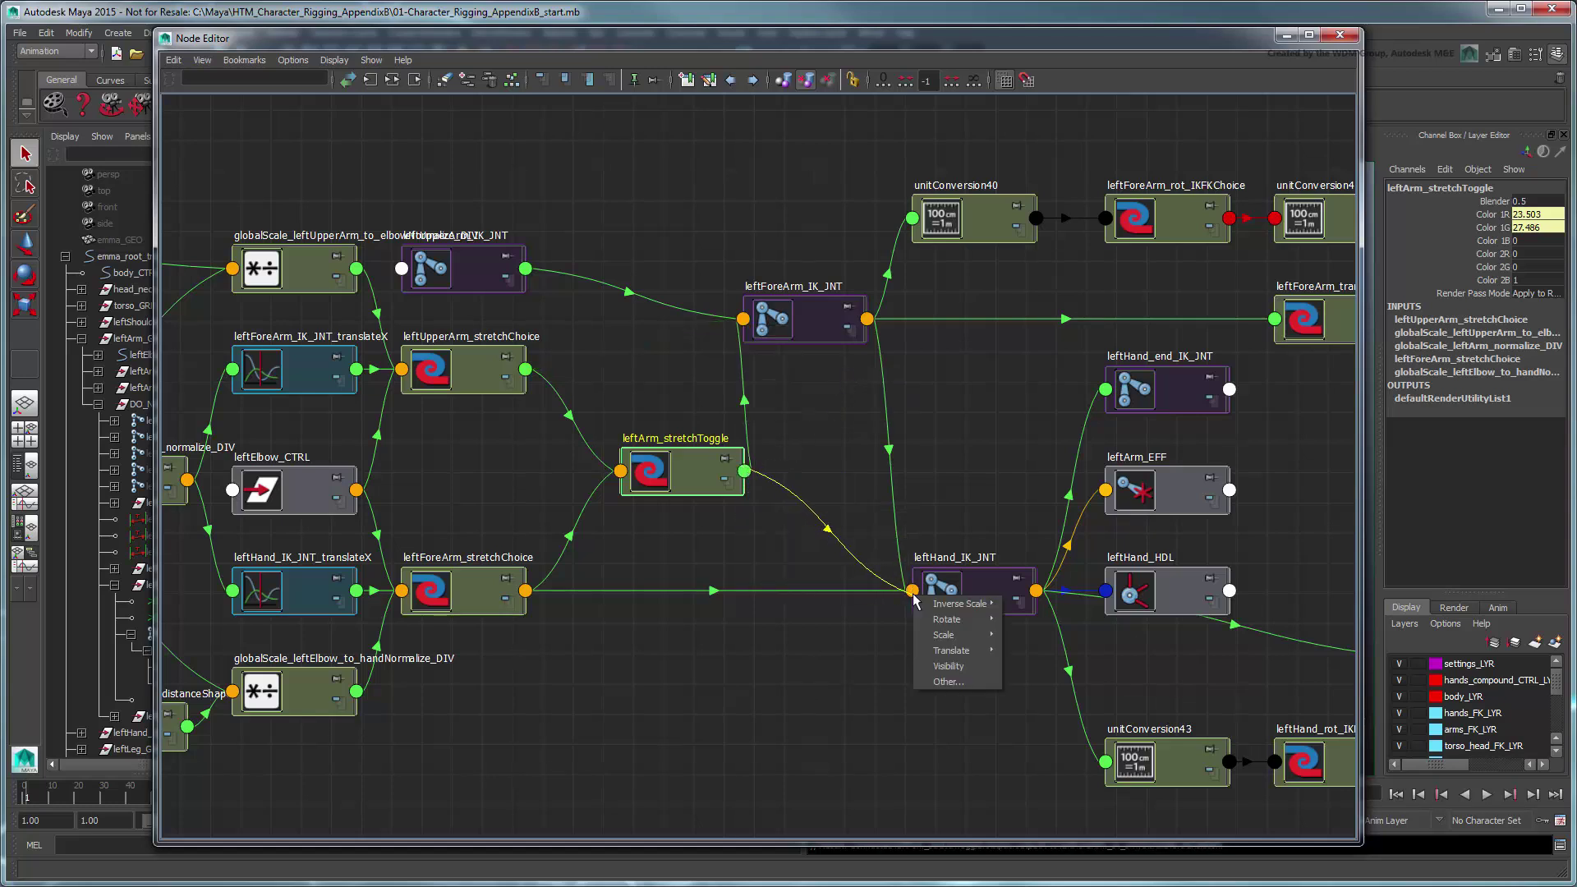
{"action": "left_click", "coordinate": [1036, 664]}
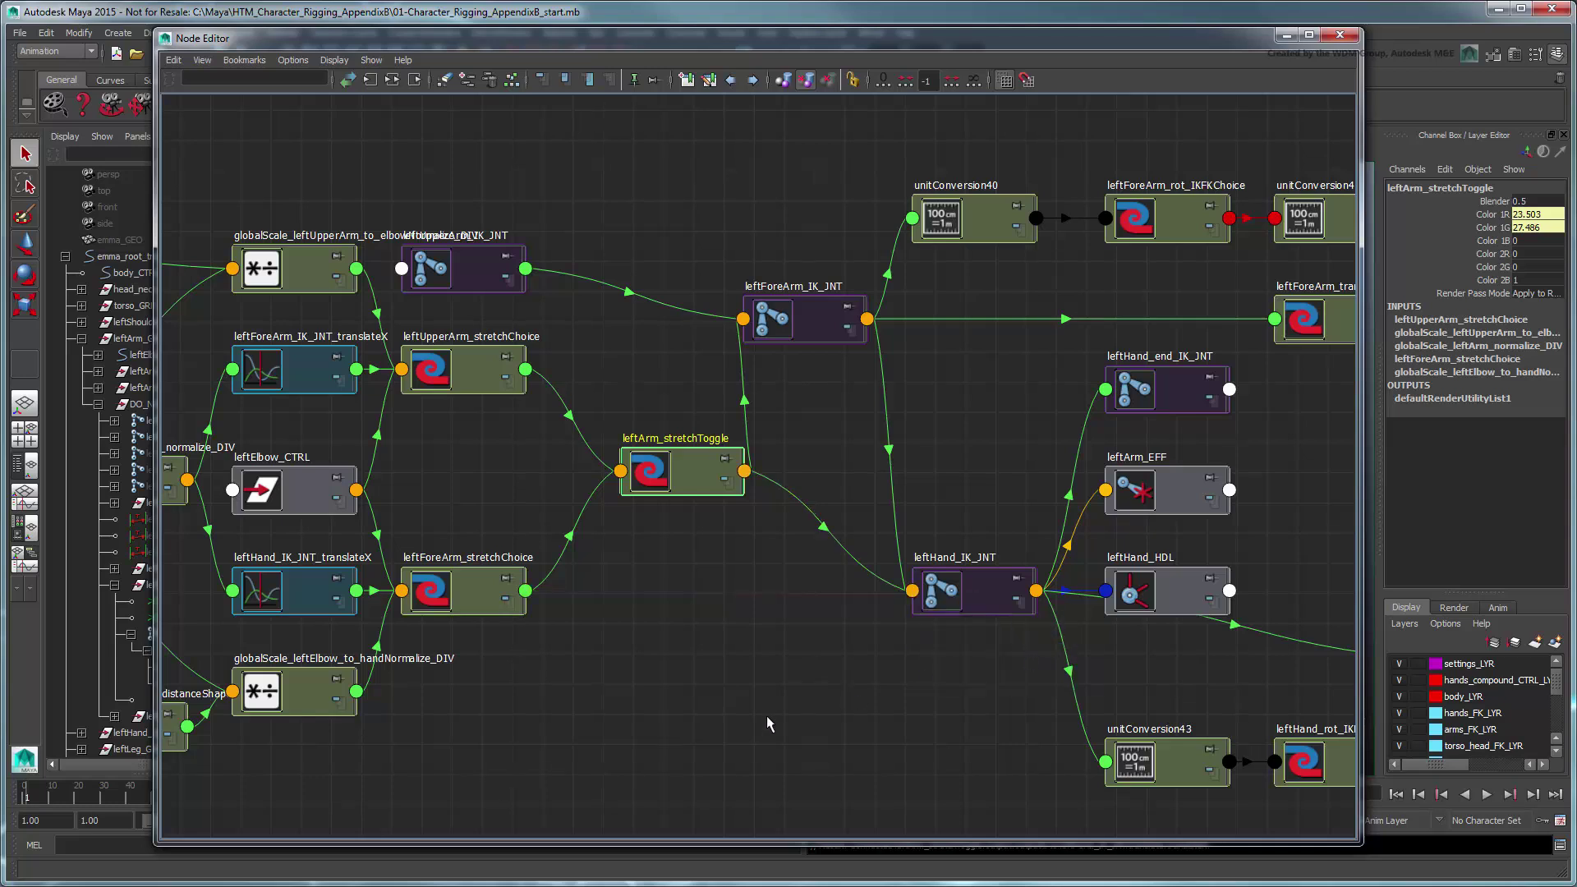
Set Color 2R to 23.503 and Color 2G to 27.486.
{"action": "left_click", "coordinate": [1526, 254]}
{"action": "type", "text": "23.503"}
{"action": "key", "text": "Tab"}
{"action": "type", "text": "27.486"}
{"action": "key", "text": "Return"}
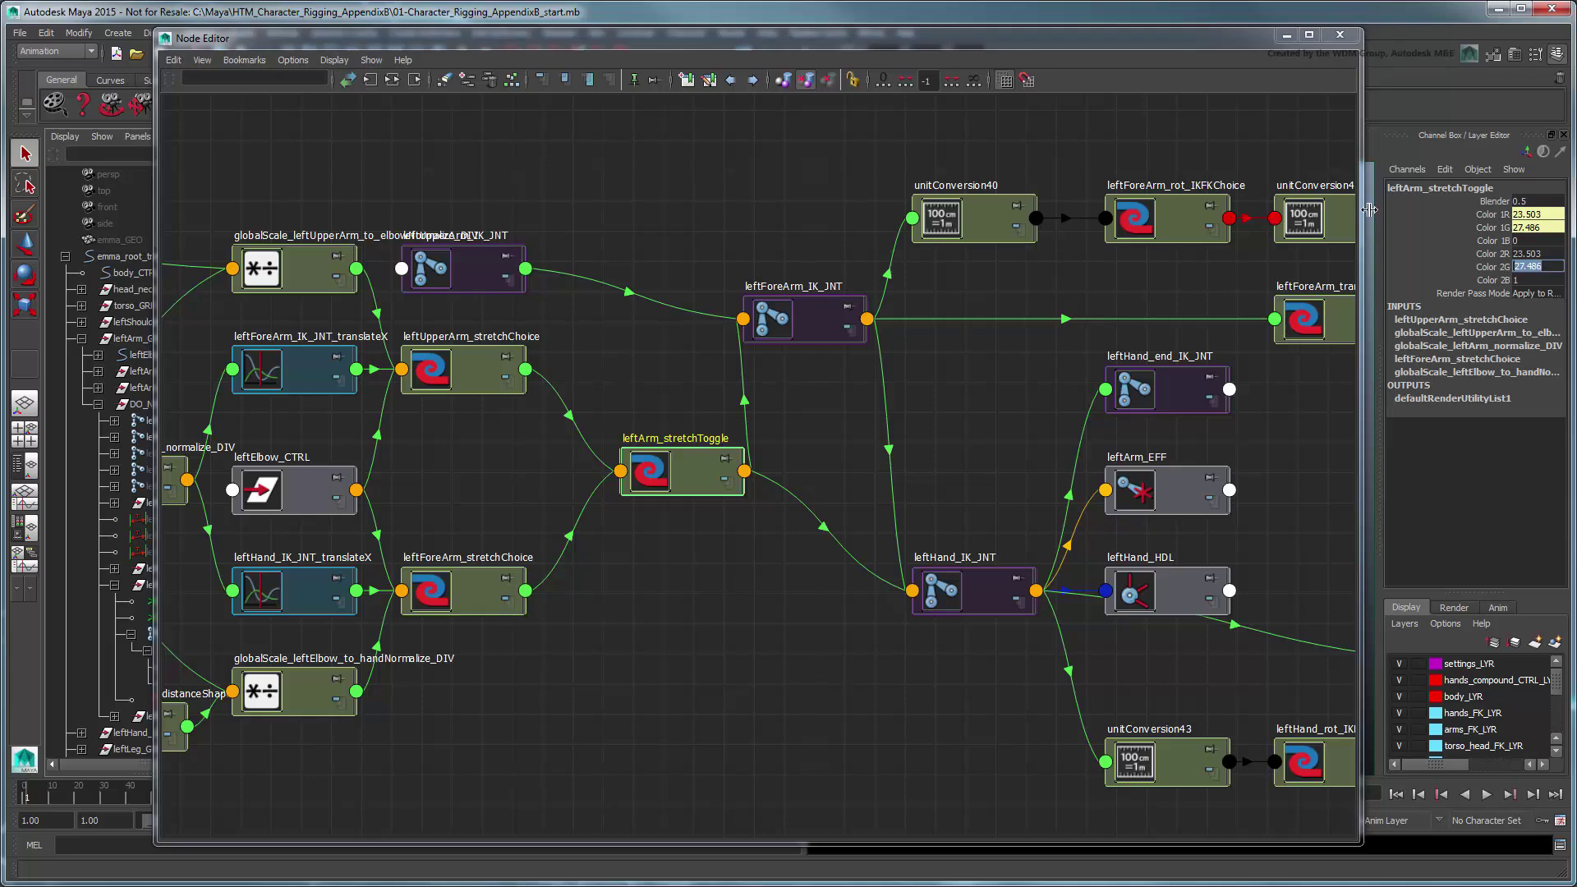
Add a Stretchable attribute to leftArm_CTRL.
{"action": "left_click", "coordinate": [1286, 35]}
{"action": "left_click", "coordinate": [1076, 448]}
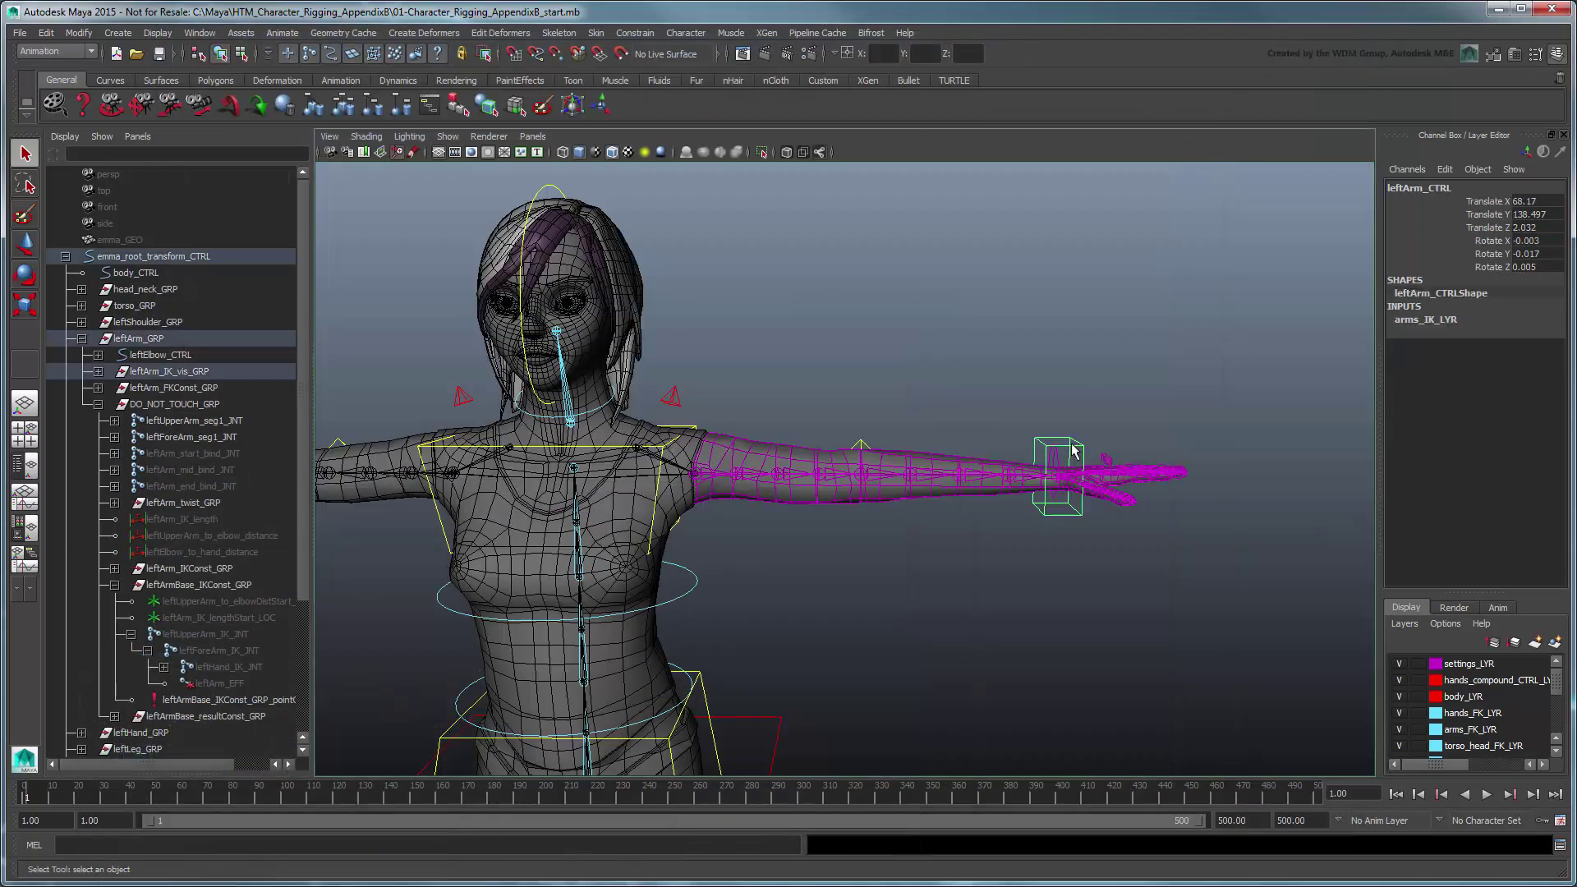
{"action": "left_click", "coordinate": [1444, 169]}
{"action": "left_click", "coordinate": [1456, 295]}
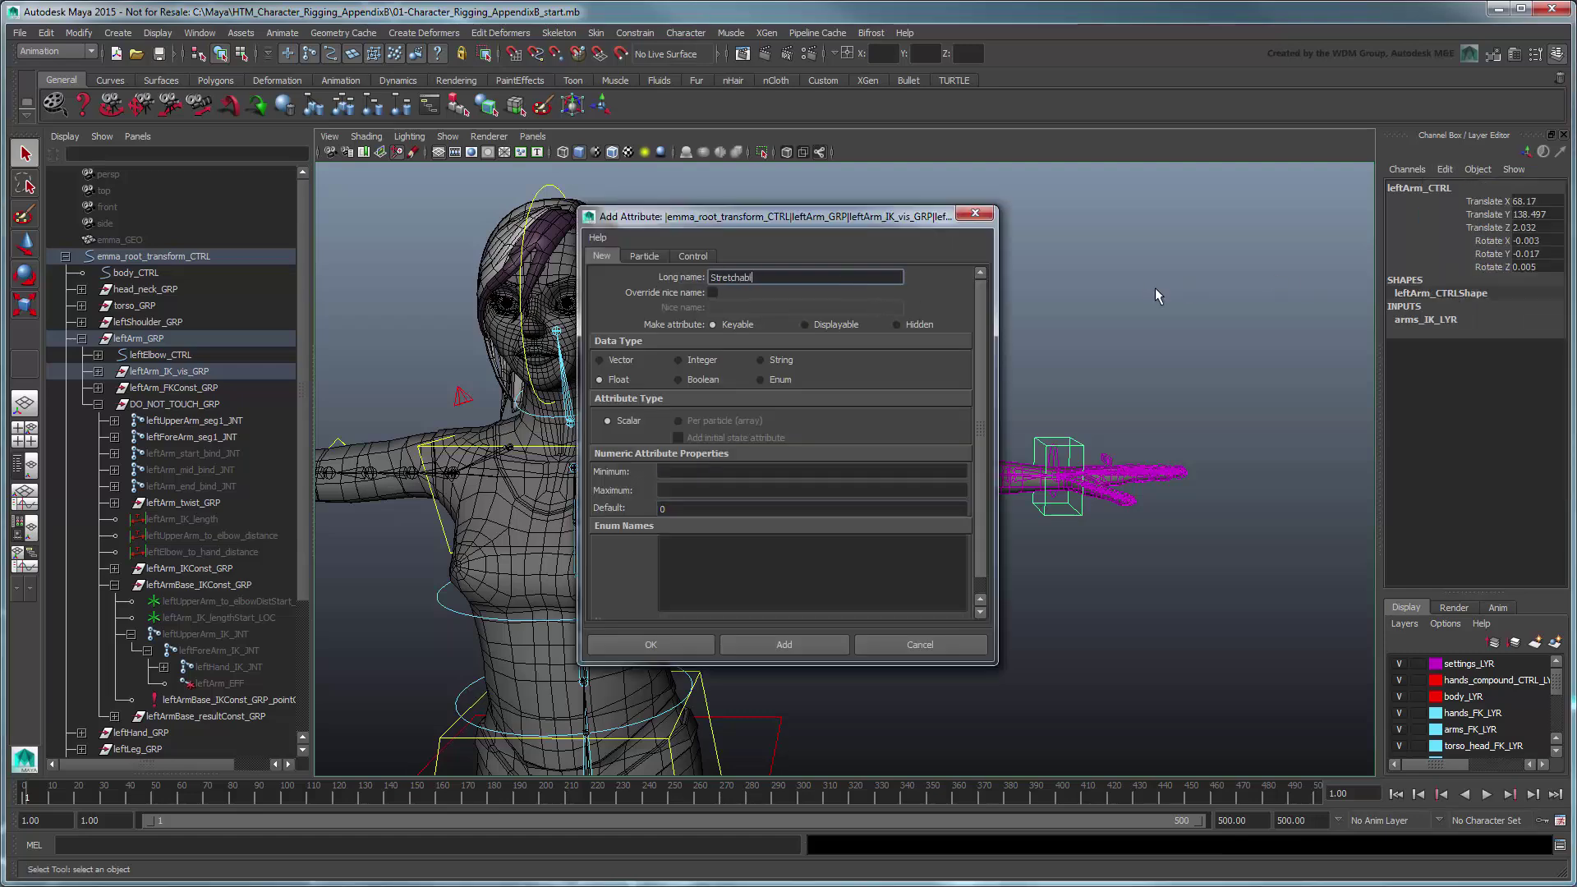
{"action": "type", "text": "Stretchable"}
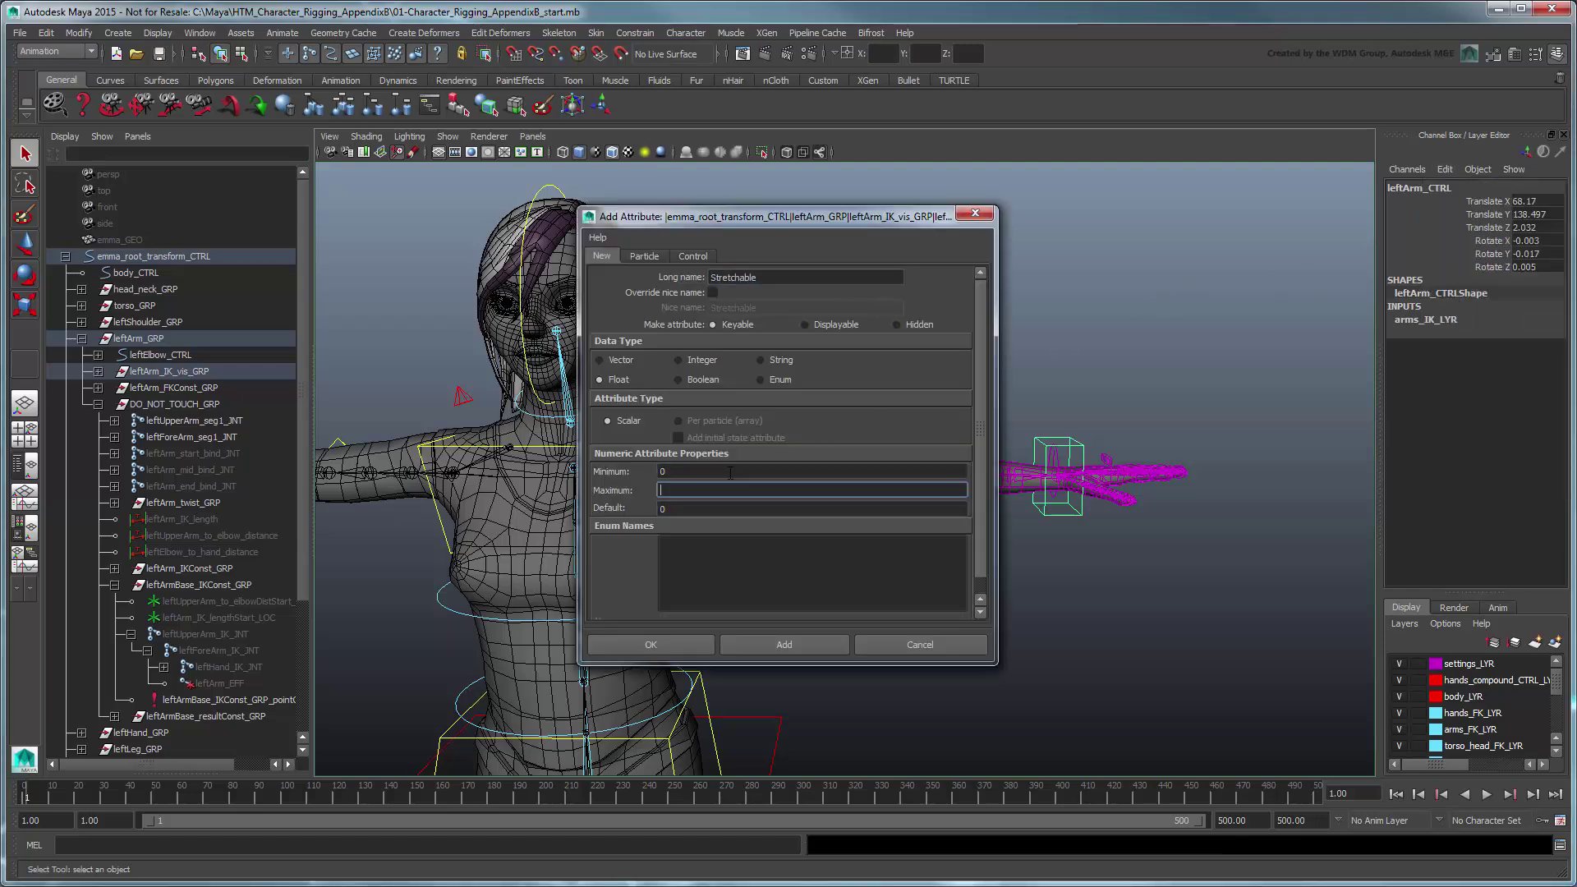
{"action": "left_click", "coordinate": [650, 644]}
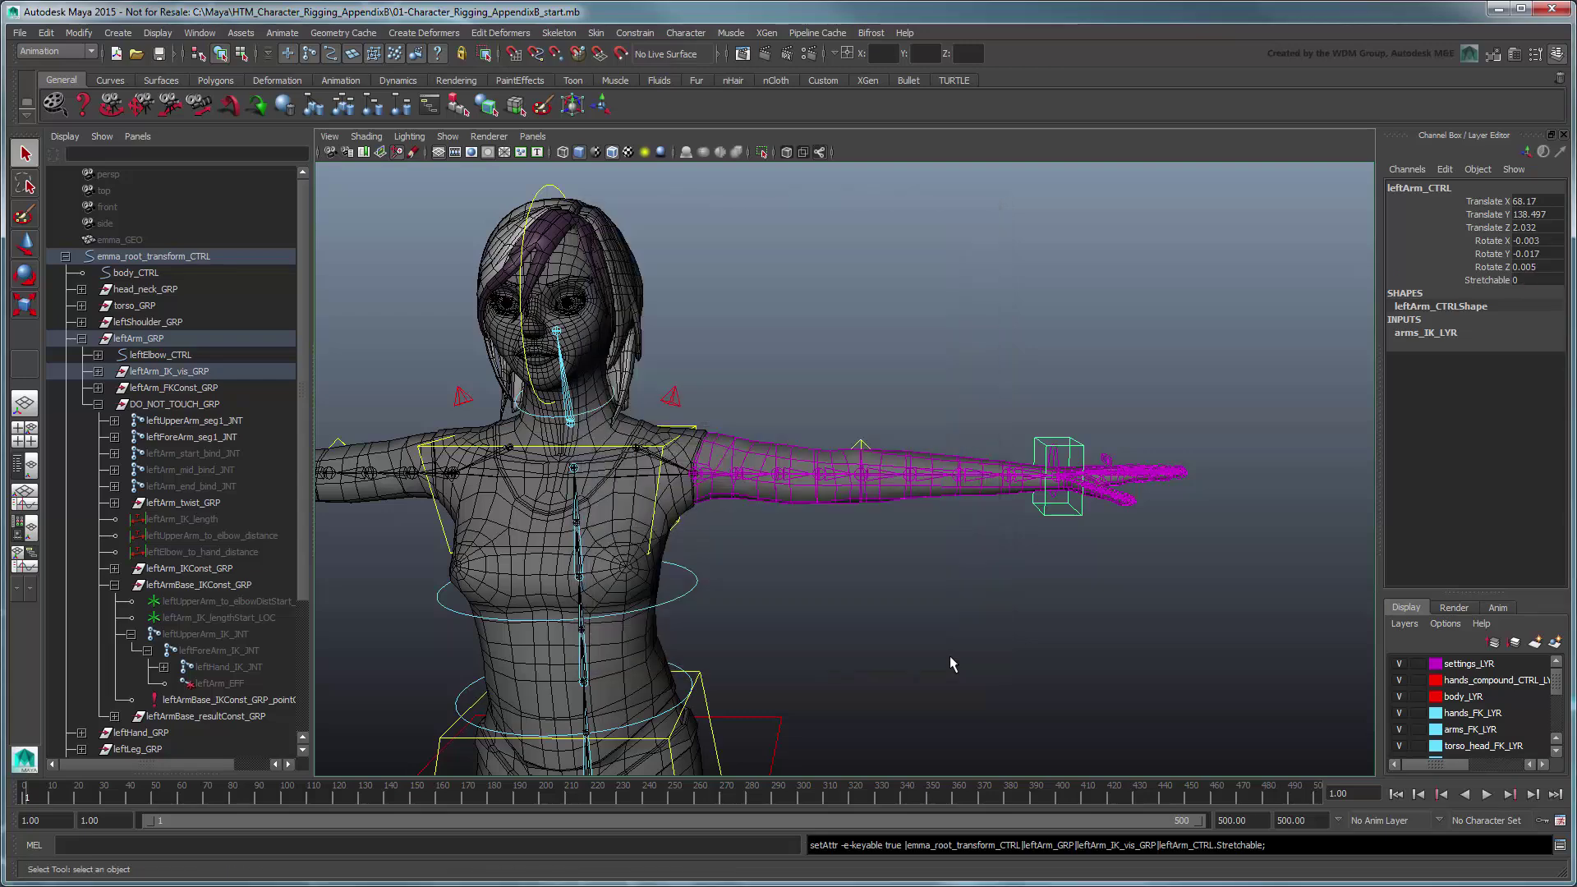
Connect leftArm_CTRL's Stretchable into leftArm_stretchToggle's Blender in the Node Editor.
{"action": "left_click", "coordinate": [98, 371]}
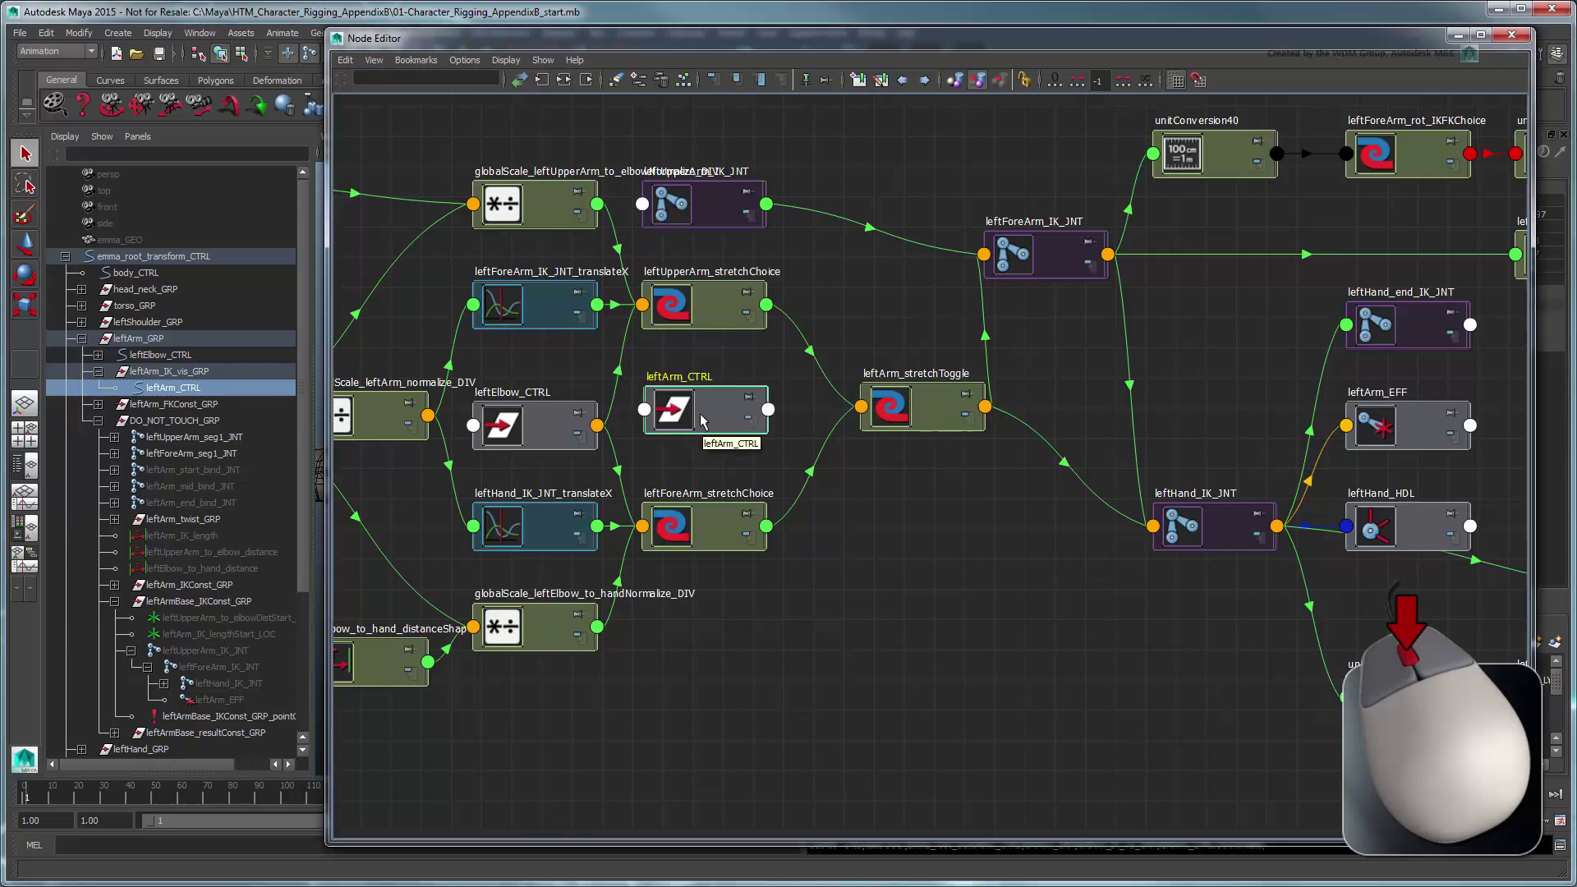
{"action": "right_click", "coordinate": [768, 410]}
{"action": "left_click", "coordinate": [822, 424]}
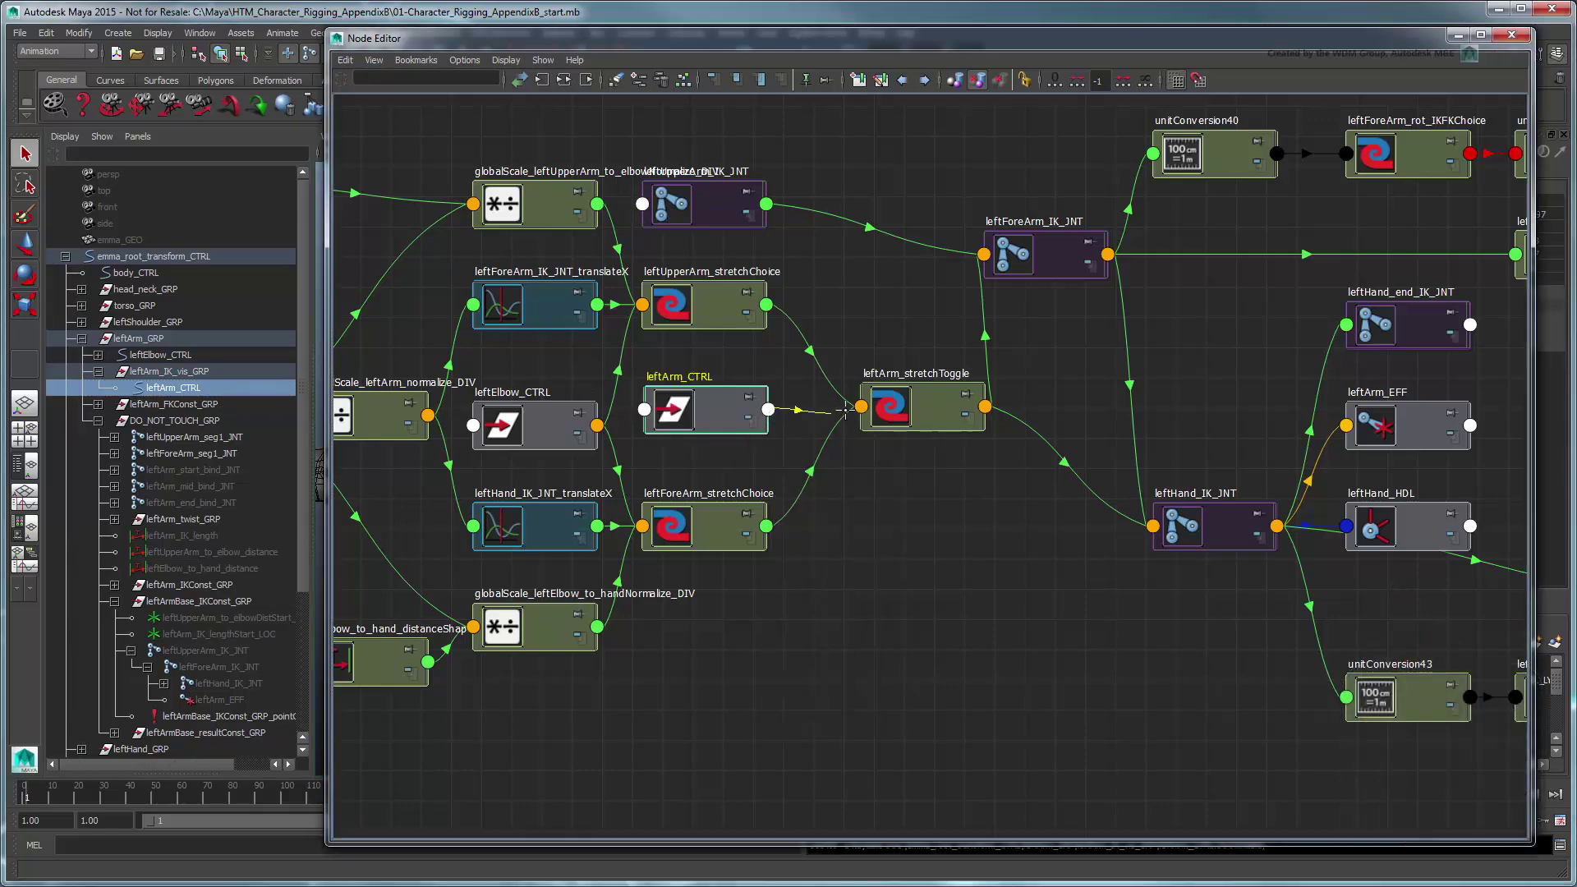
{"action": "left_click", "coordinate": [846, 411]}
{"action": "left_click", "coordinate": [912, 419]}
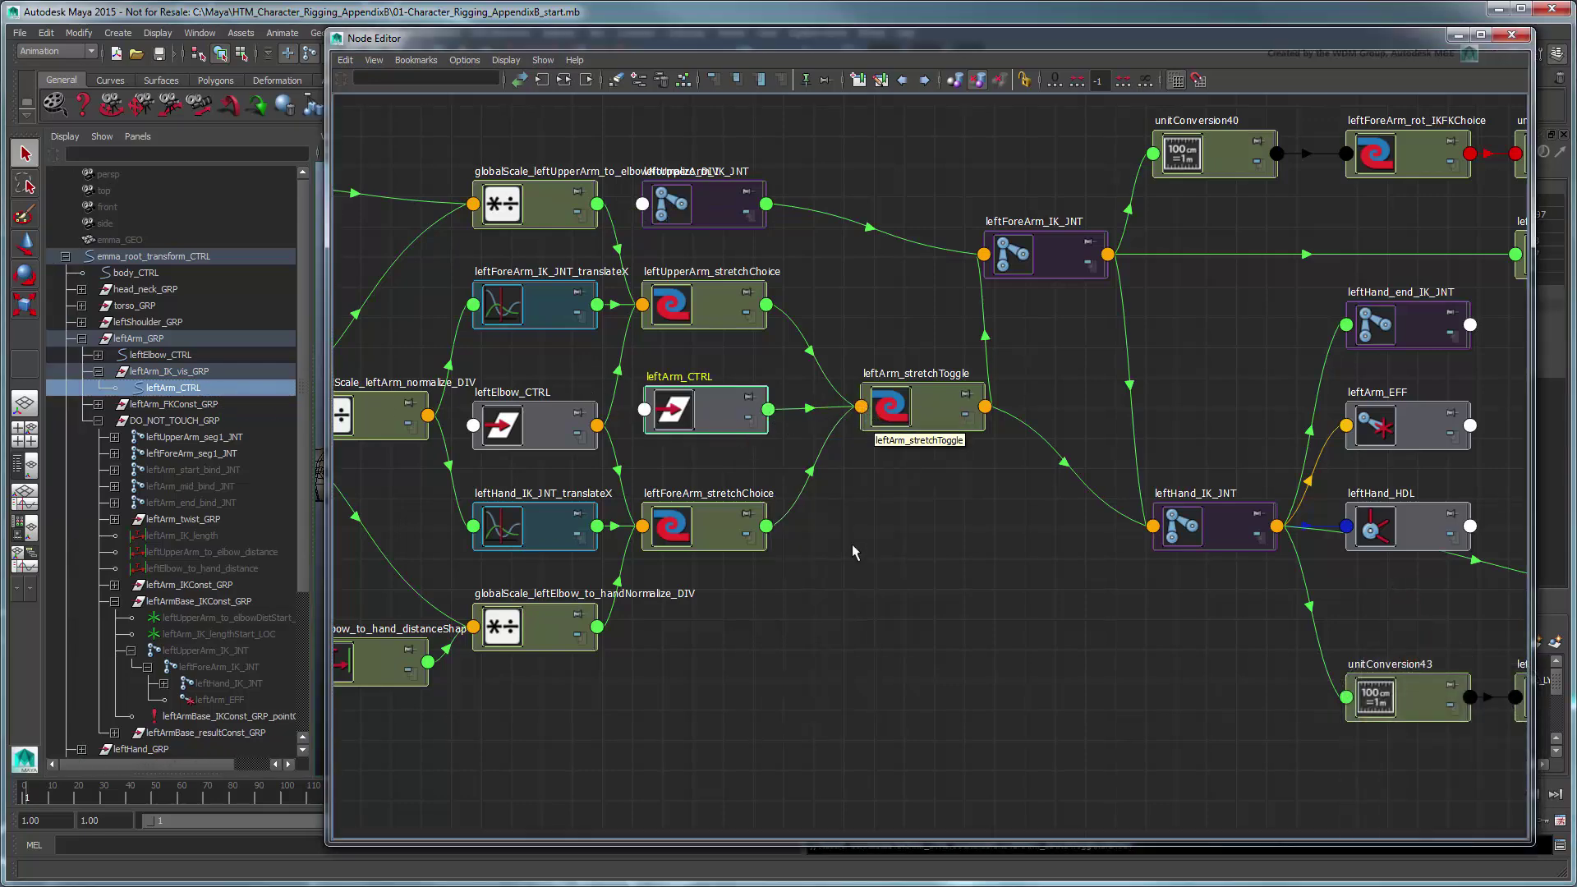
Pull leftArm_CTRL beyond reach and toggle Stretchable to 1, then back to 0.
{"action": "left_click", "coordinate": [1458, 36]}
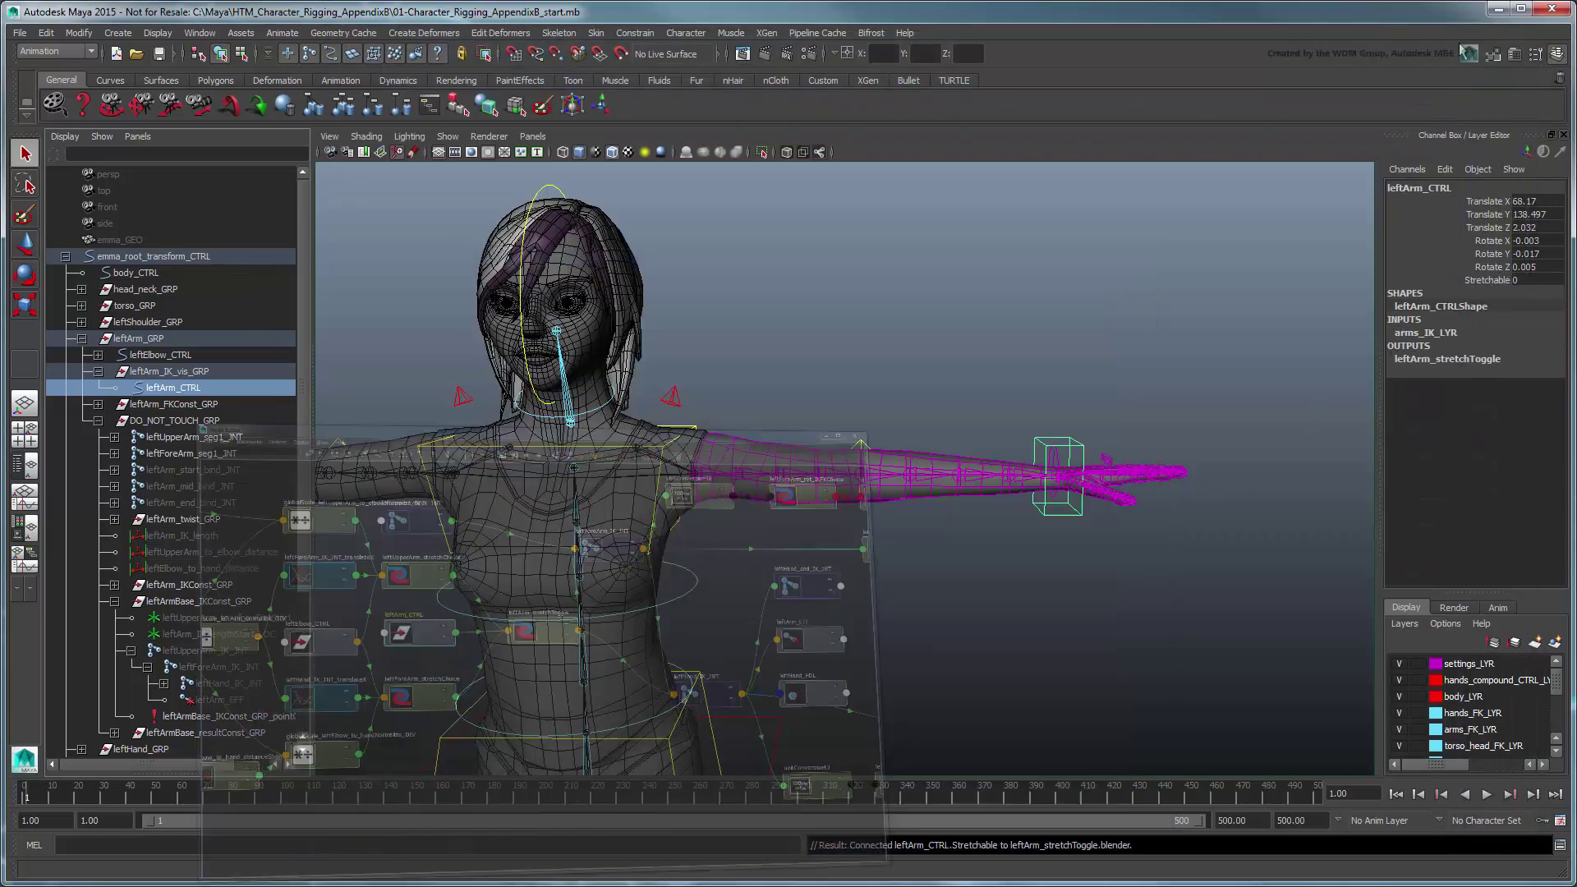
{"action": "key", "text": "w"}
{"action": "left_click_drag", "start_coordinate": [1059, 472], "coordinate": [1246, 281]}
{"action": "left_click", "coordinate": [1527, 280]}
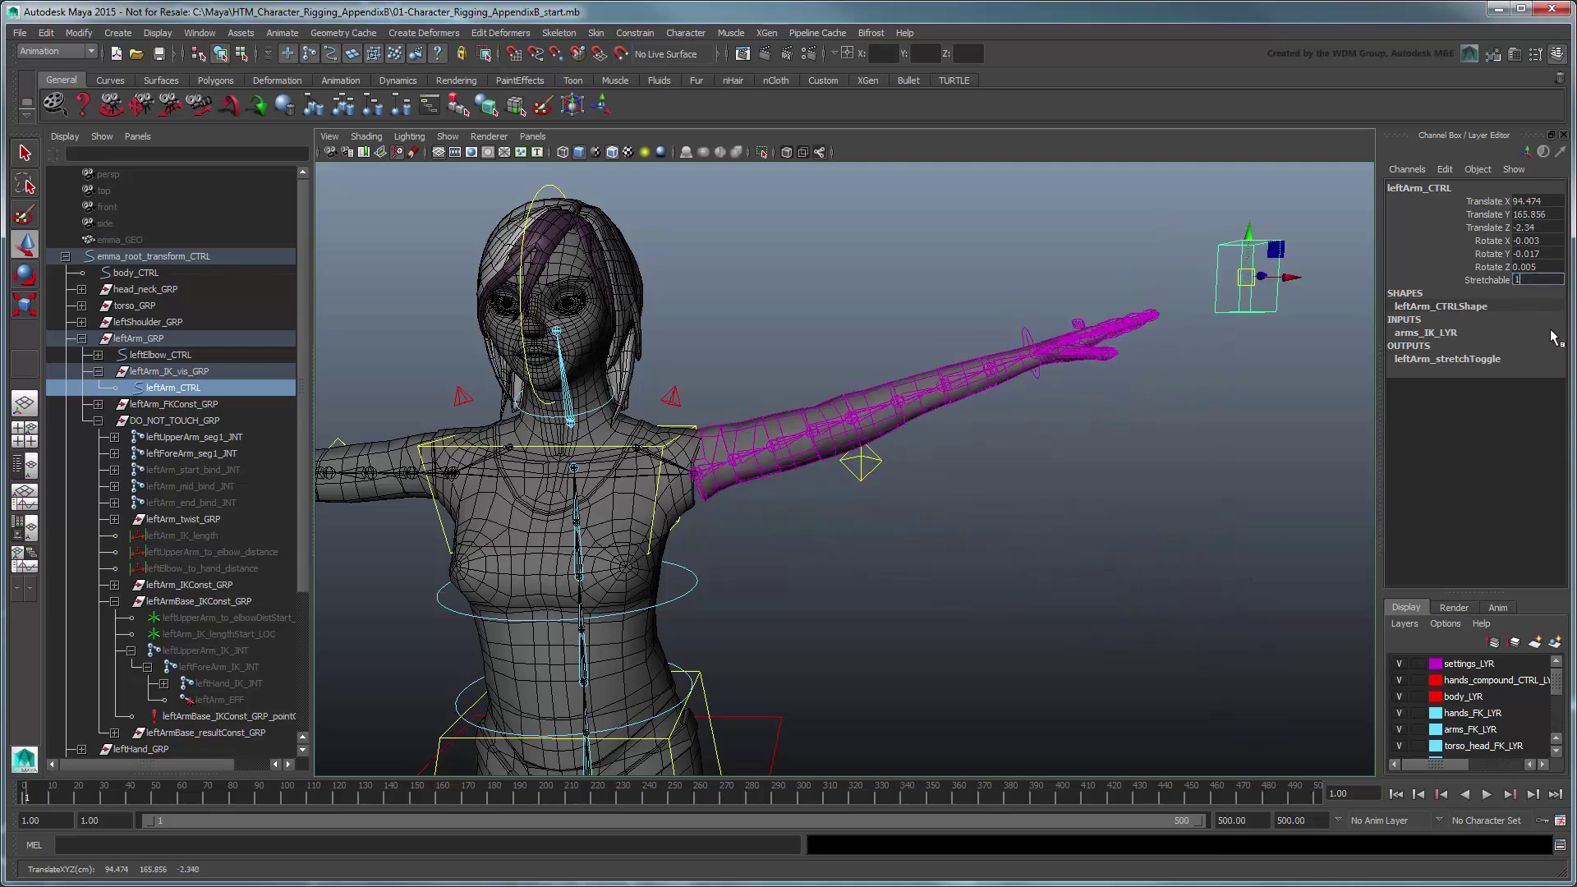
{"action": "type", "text": "1"}
{"action": "key", "text": "Return"}
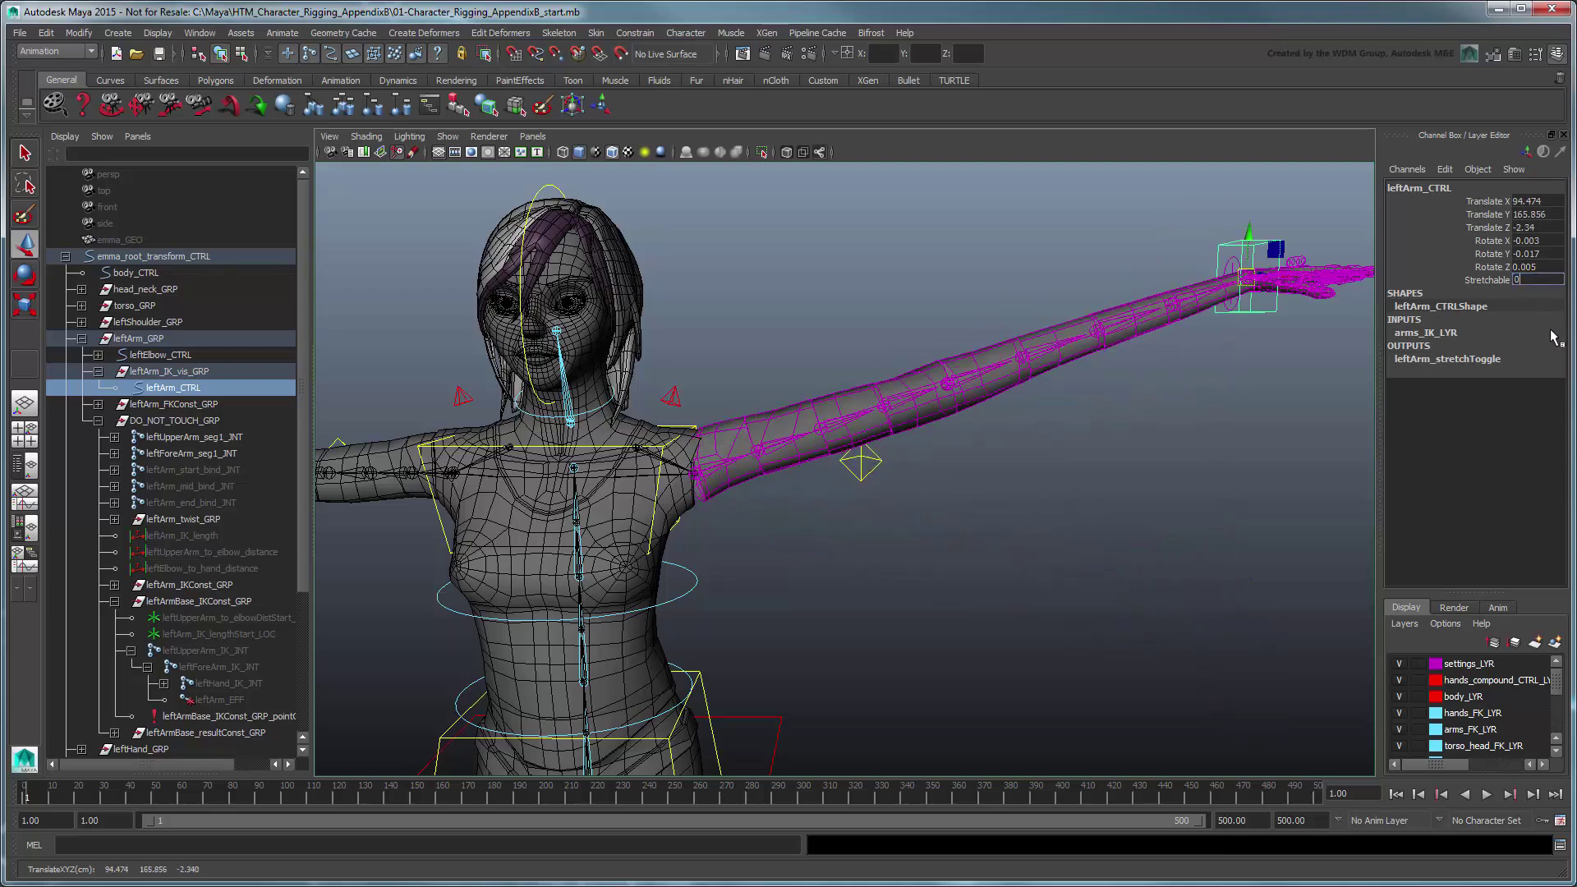
{"action": "type", "text": "0"}
{"action": "key", "text": "Return"}
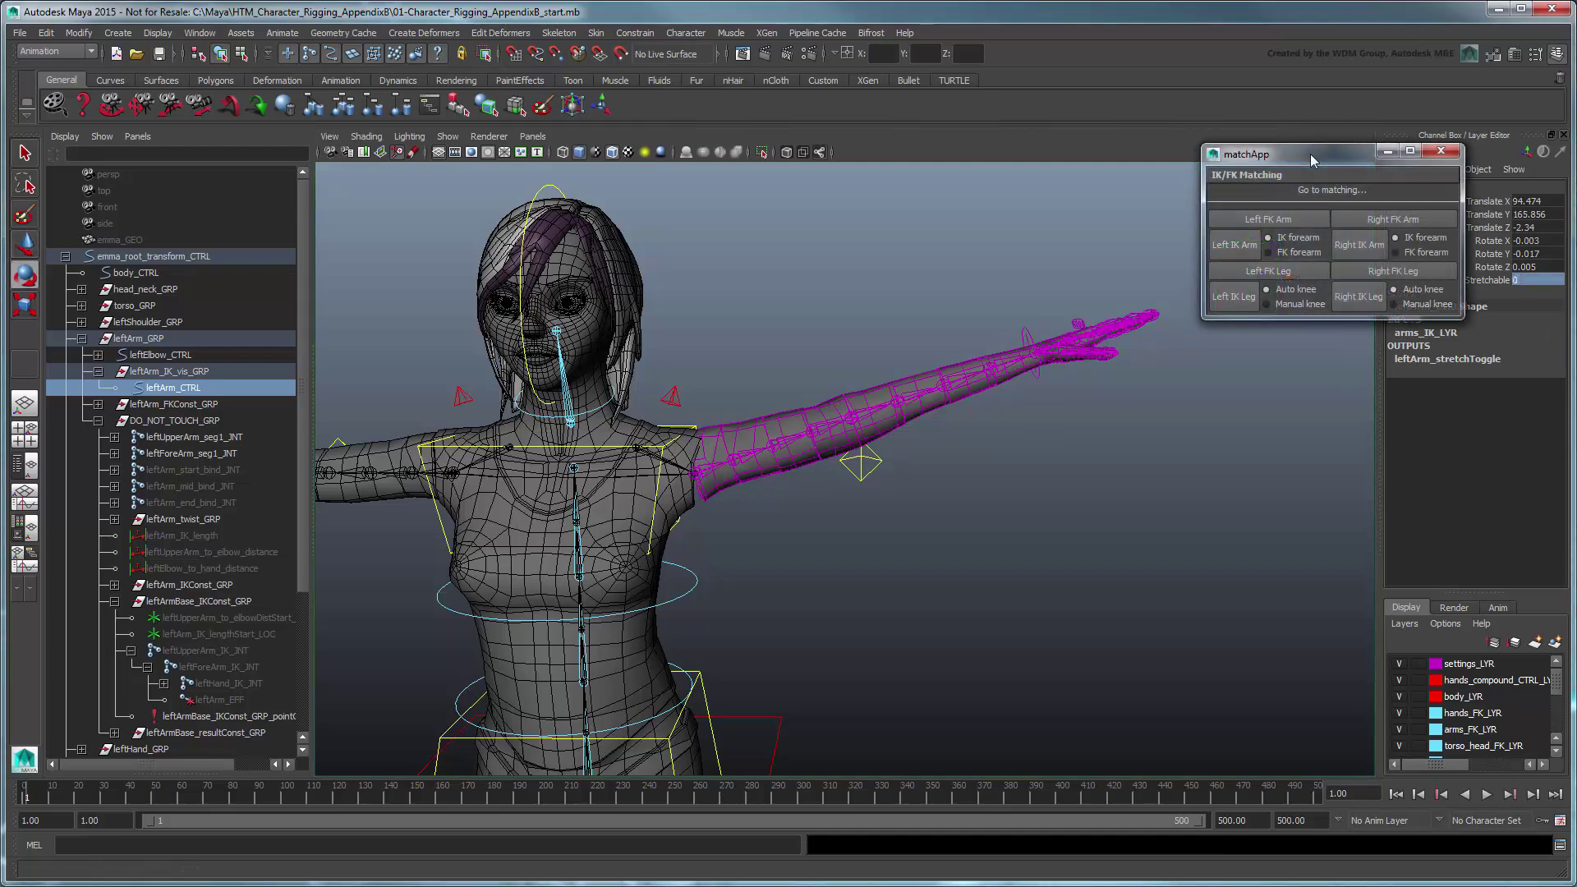
Match the IK arm to FK with Left IK Arm, move the hand control, and match again.
{"action": "left_click", "coordinate": [1235, 245]}
{"action": "key", "text": "w"}
{"action": "left_click_drag", "start_coordinate": [1052, 362], "coordinate": [1301, 591]}
{"action": "left_click", "coordinate": [1236, 246]}
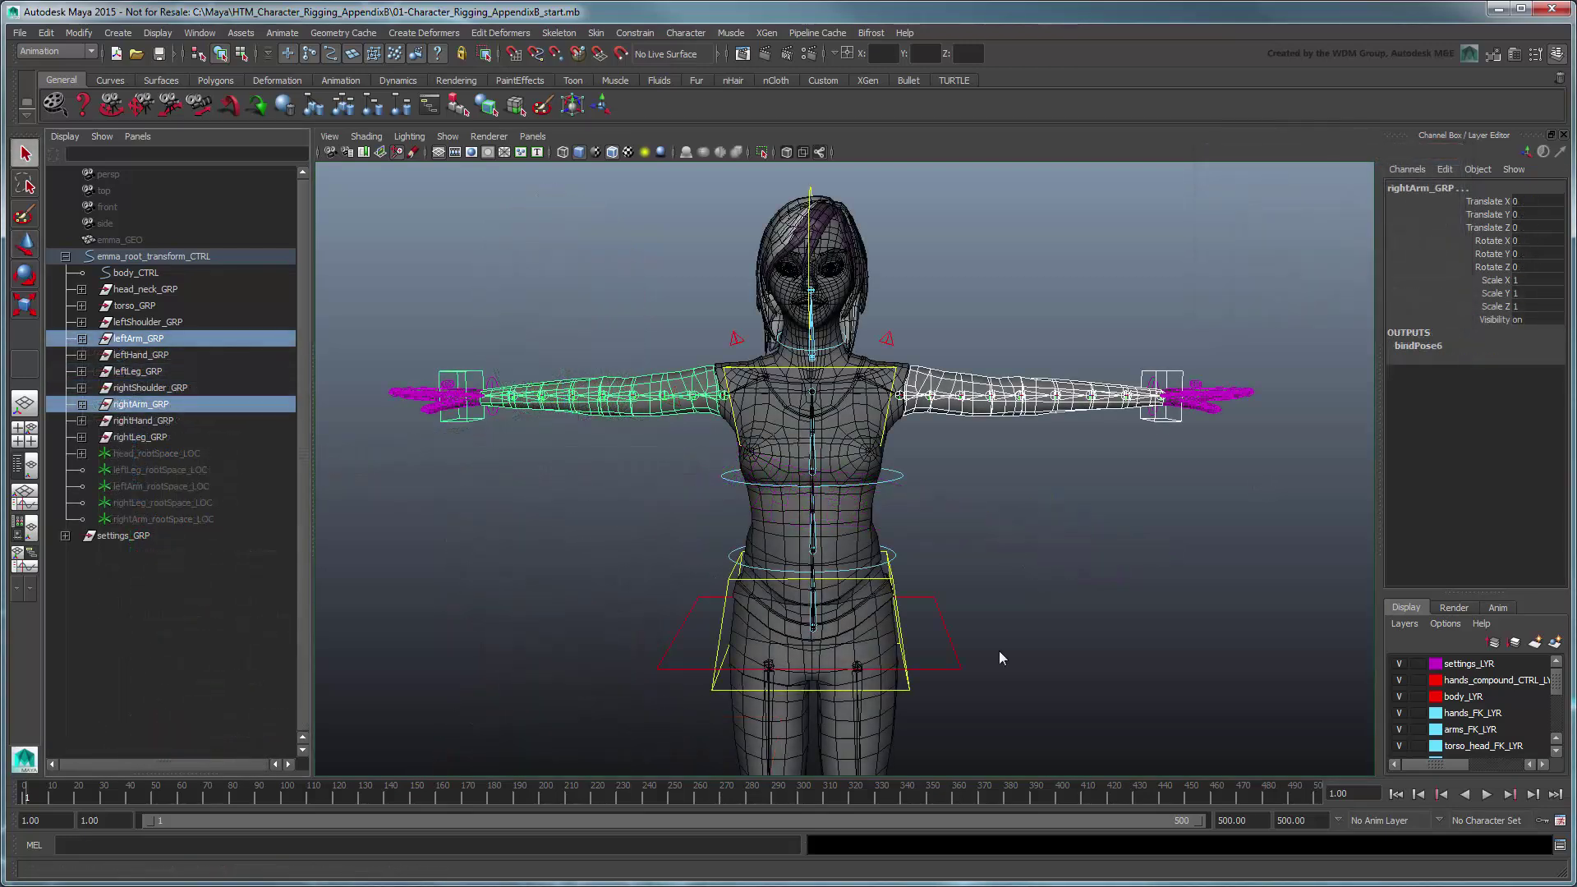
Select spine_CRV under torso_GRP and graph its input and output connections.
{"action": "left_click", "coordinate": [998, 648]}
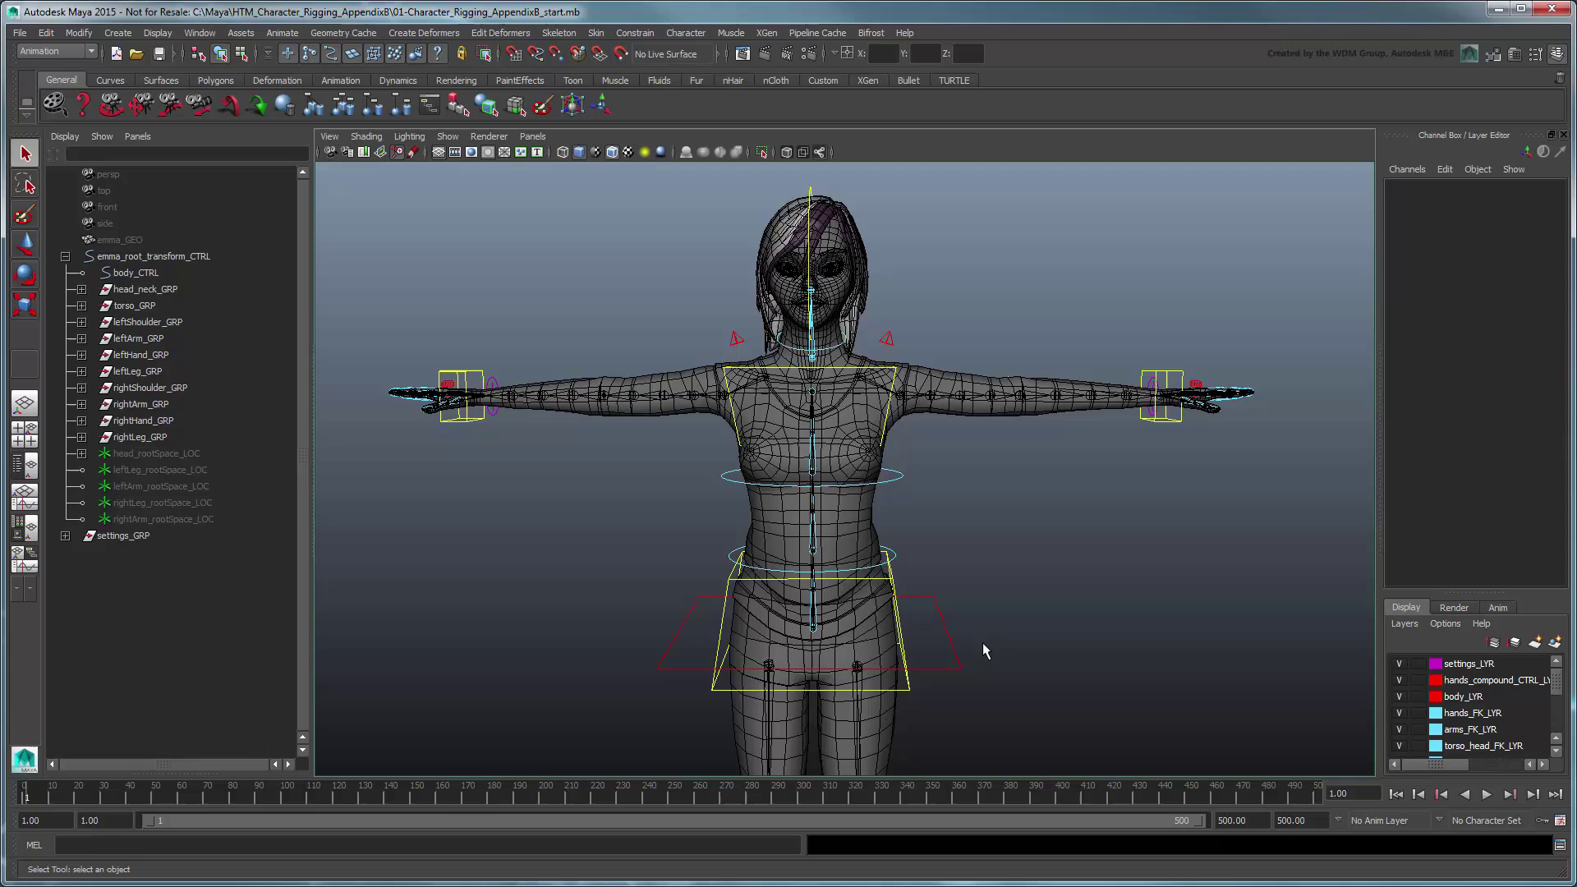
{"action": "left_click", "coordinate": [82, 306]}
{"action": "left_click", "coordinate": [98, 388]}
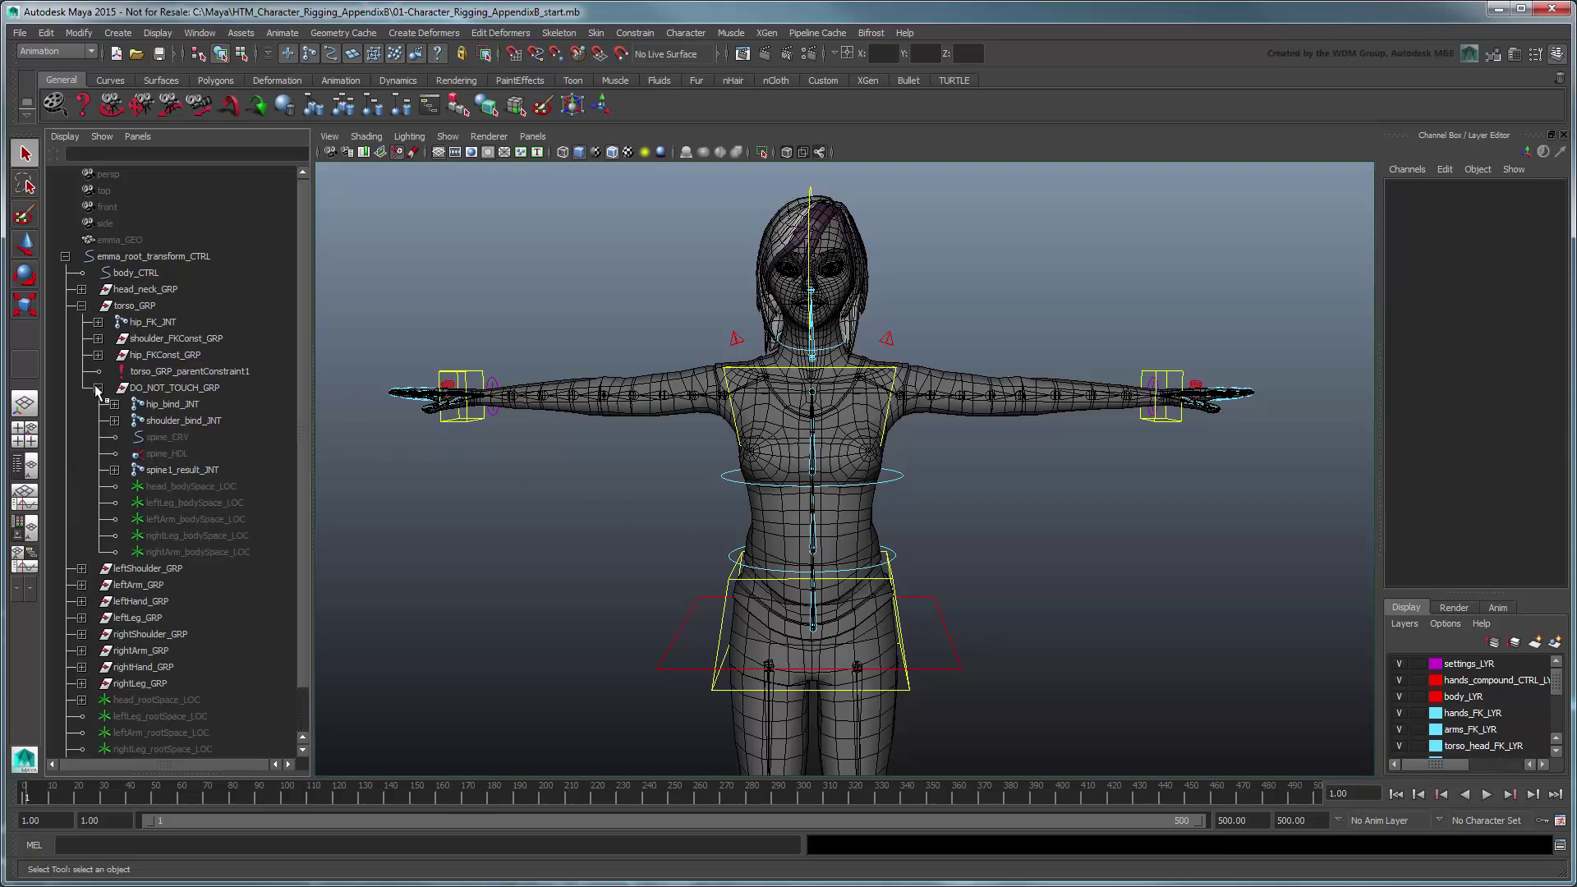
{"action": "left_click", "coordinate": [182, 438]}
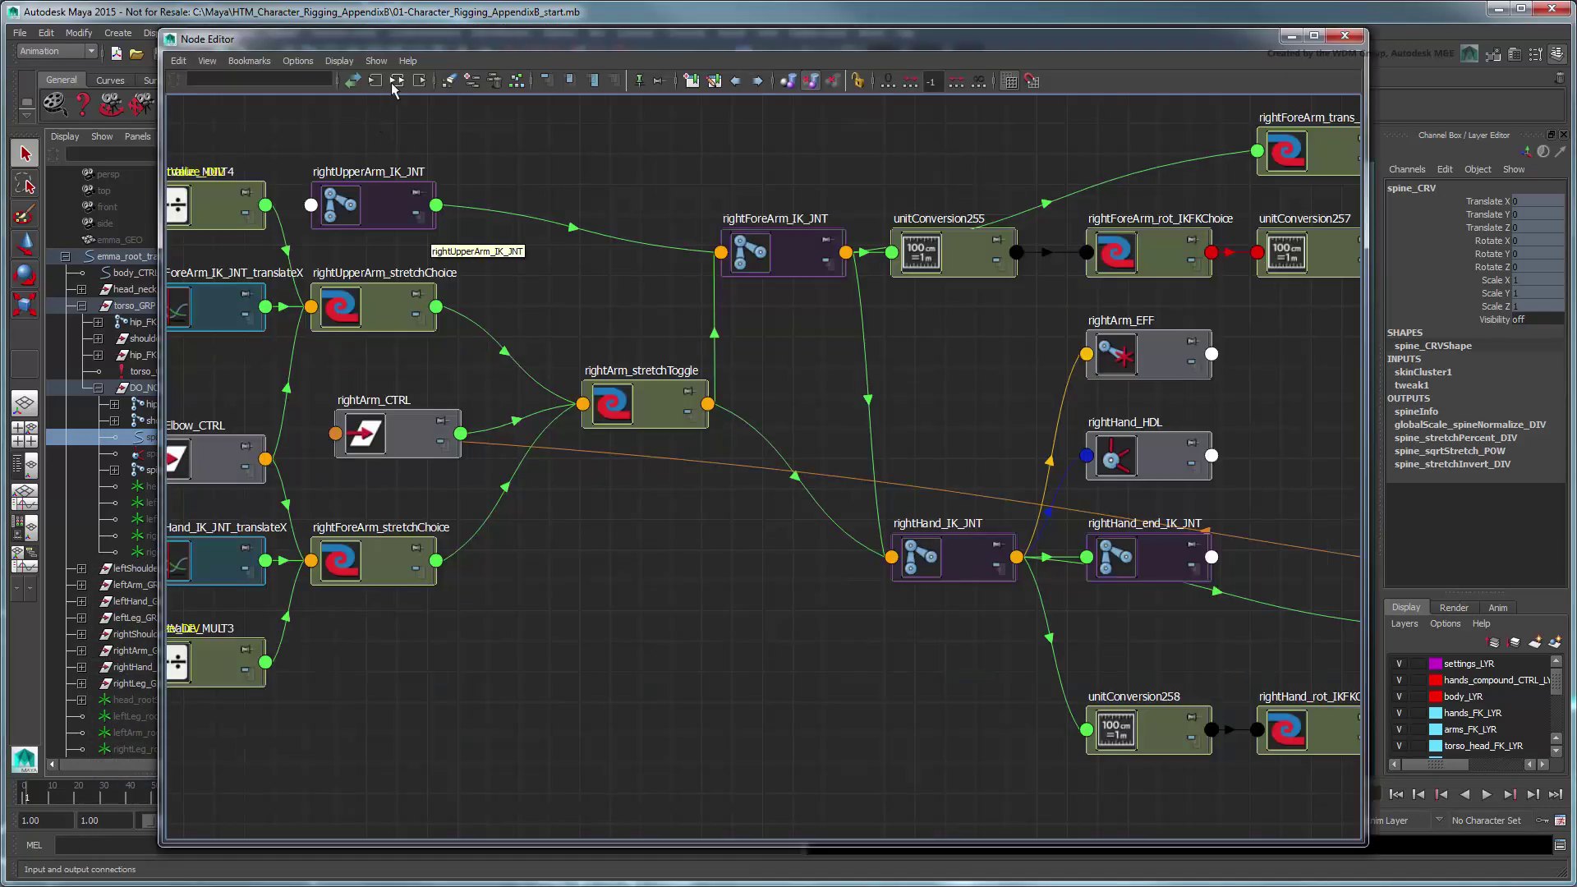
{"action": "left_click", "coordinate": [397, 80]}
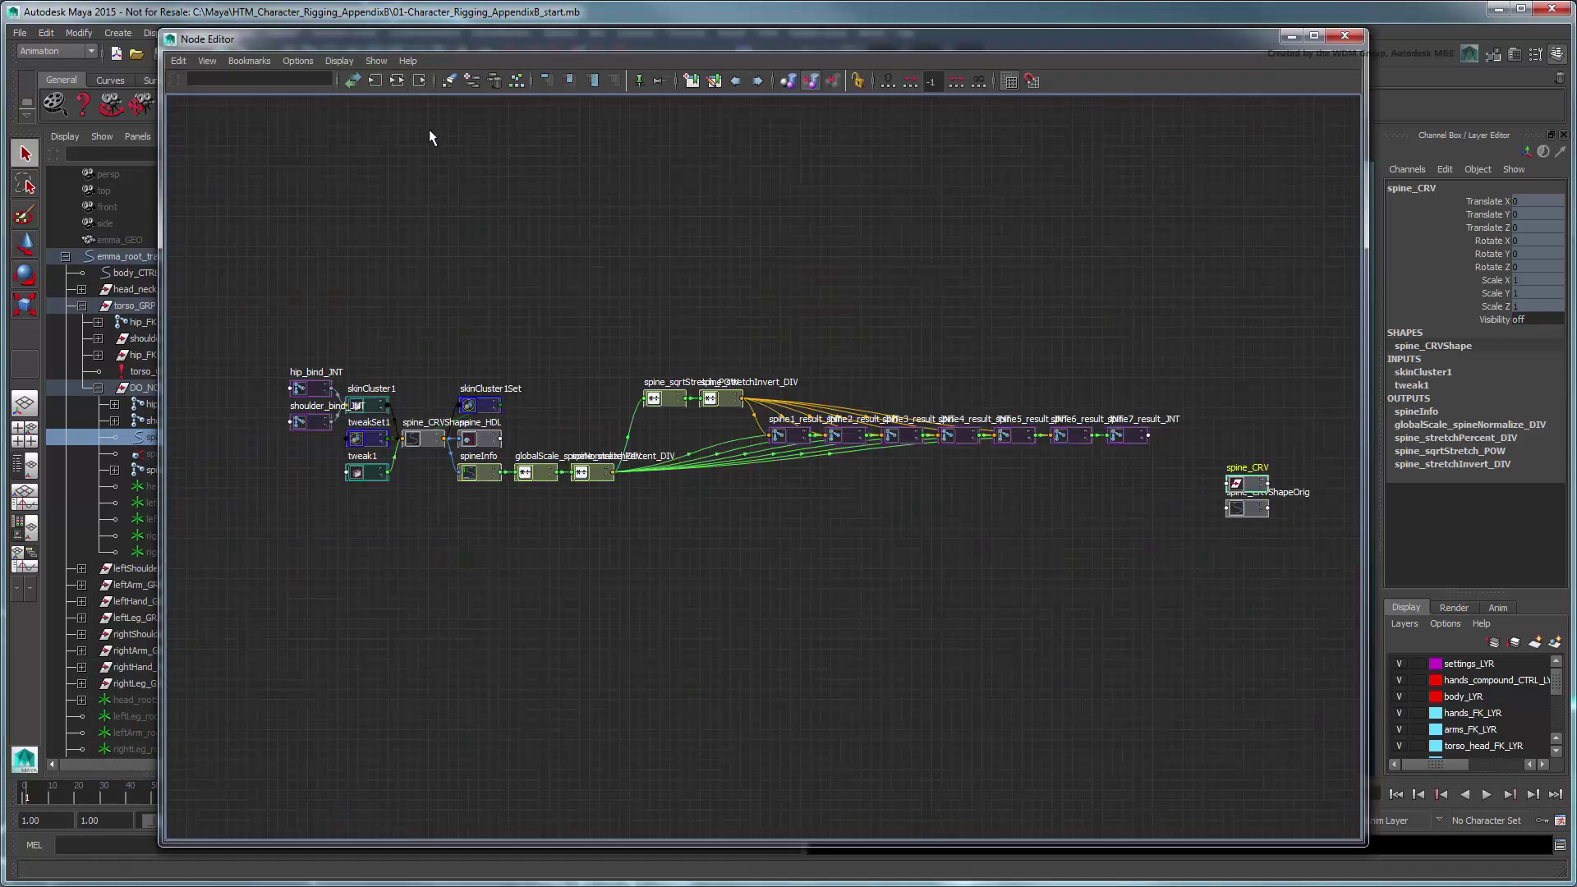
{"action": "scroll", "coordinate": [580, 227], "scroll_direction": "up", "scroll_amount": 2}
{"action": "middle_click_drag", "start_coordinate": [616, 278], "coordinate": [343, 121], "text": "alt"}
{"action": "scroll", "coordinate": [444, 236], "scroll_direction": "up", "scroll_amount": 1}
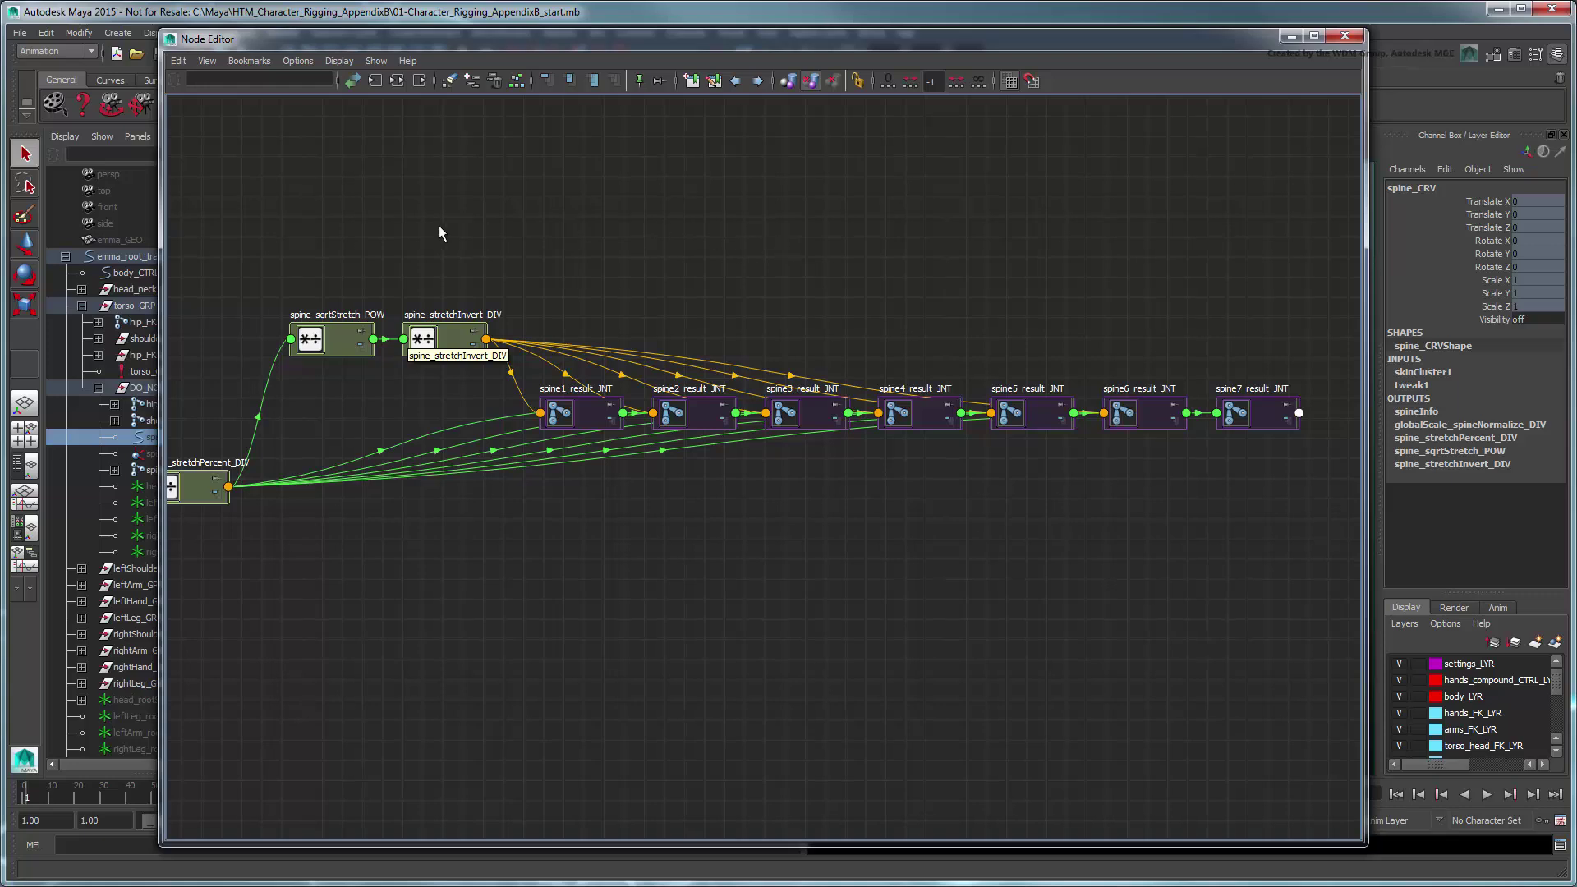
Move spine_CRVShape through globalScale_spineNormalize_DIV further left in the graph.
{"action": "middle_click_drag", "start_coordinate": [421, 233], "coordinate": [777, 208], "text": "alt"}
{"action": "scroll", "coordinate": [619, 310], "scroll_direction": "up", "scroll_amount": 2}
{"action": "scroll", "coordinate": [666, 338], "scroll_direction": "up", "scroll_amount": 1}
{"action": "middle_click_drag", "start_coordinate": [665, 338], "coordinate": [667, 253], "text": "alt"}
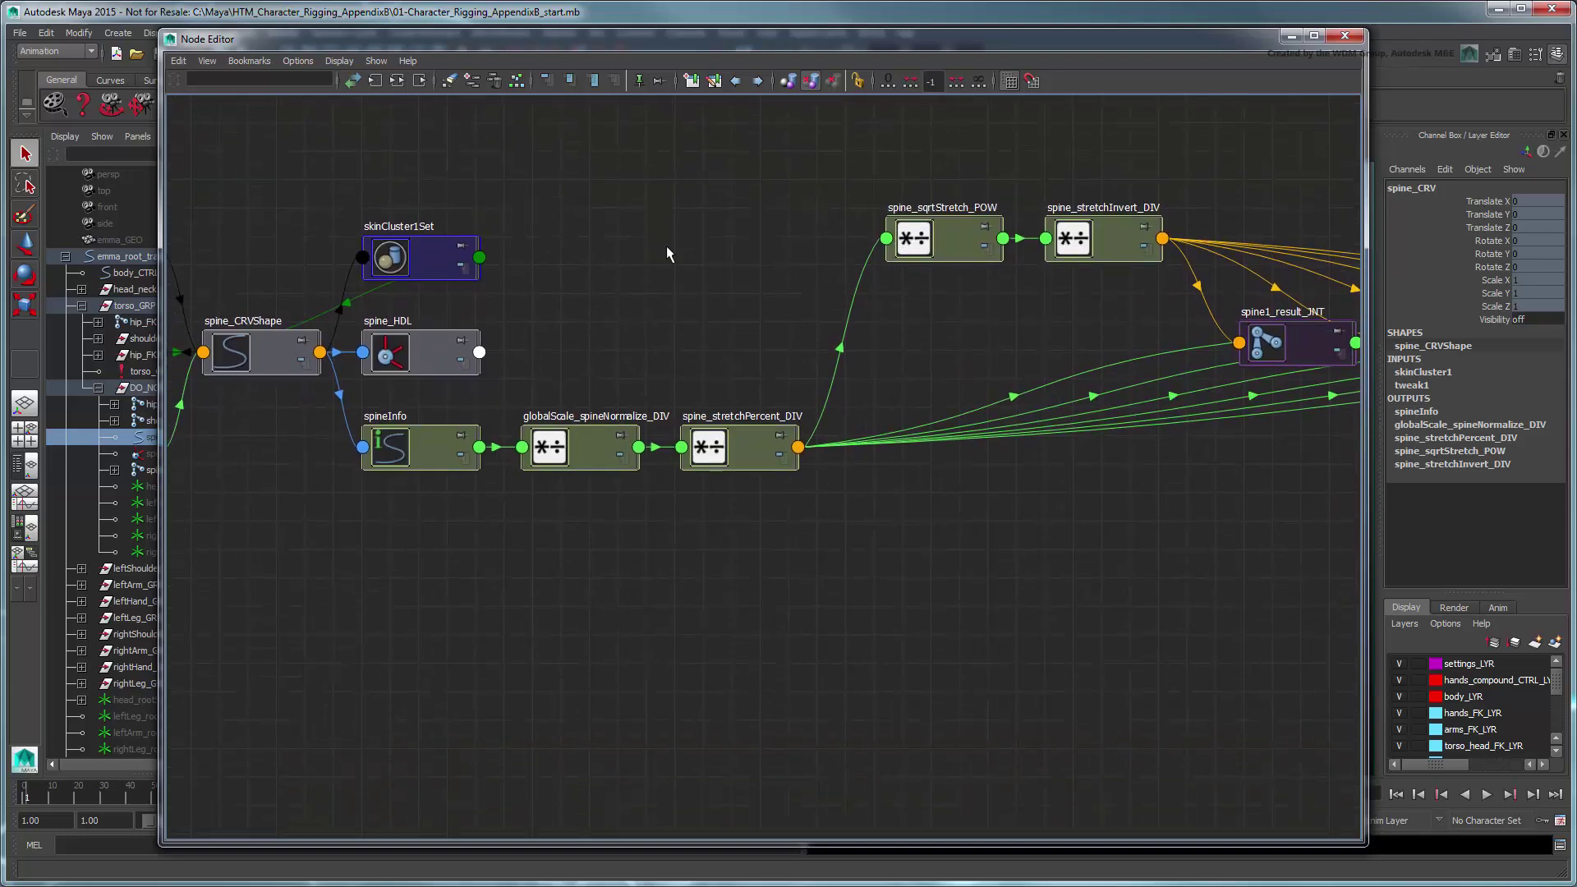
{"action": "right_click_drag", "start_coordinate": [667, 253], "coordinate": [802, 248], "text": "alt"}
{"action": "left_click_drag", "start_coordinate": [238, 168], "coordinate": [691, 668]}
{"action": "left_click_drag", "start_coordinate": [679, 517], "coordinate": [527, 522]}
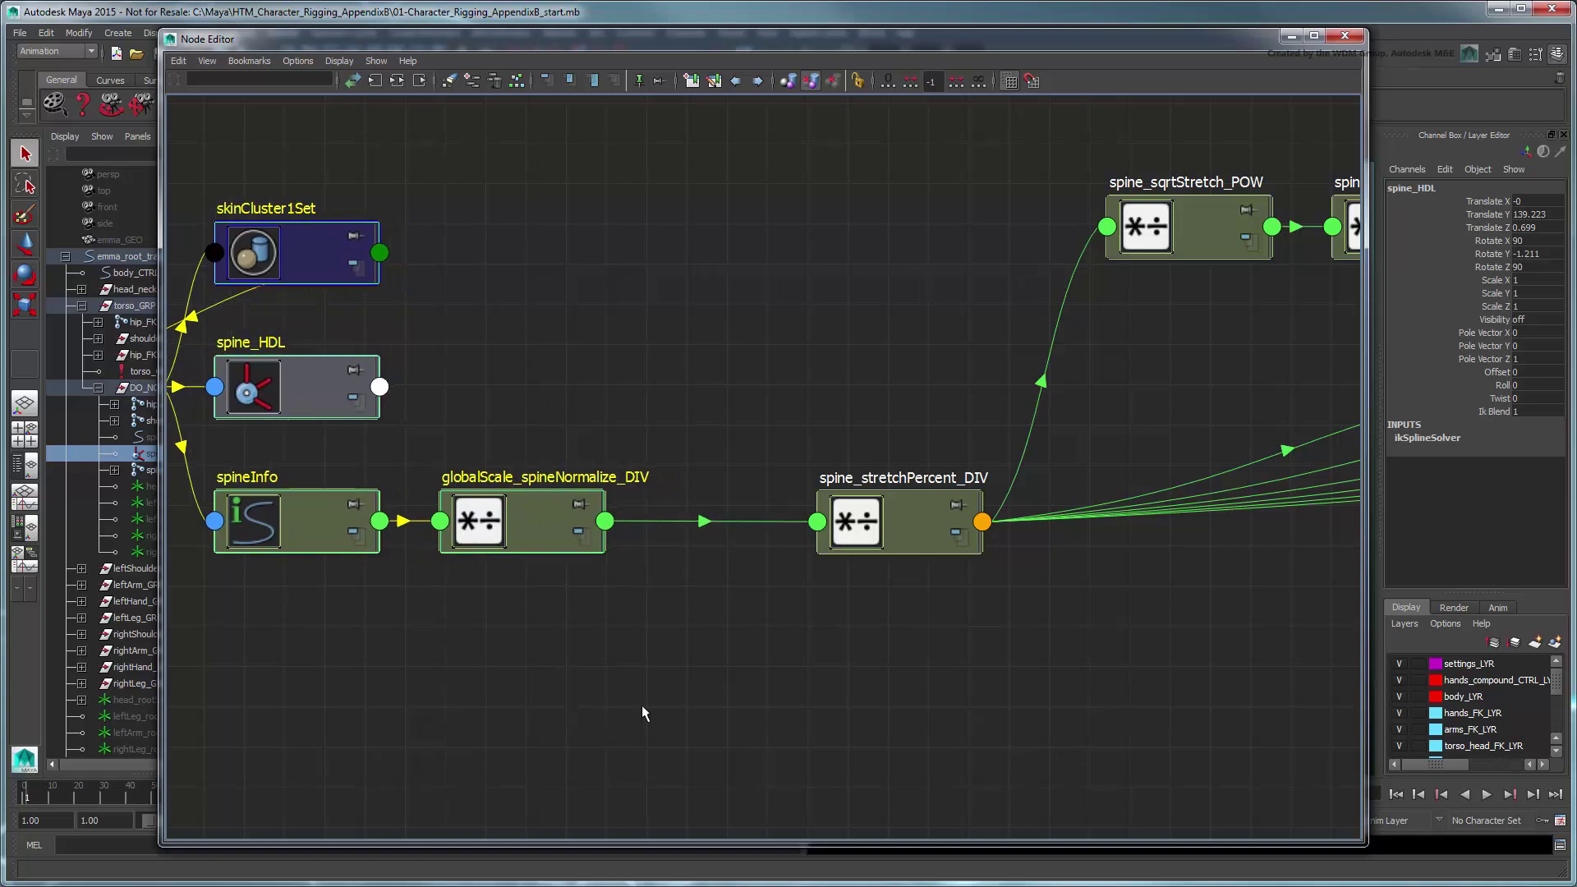
{"action": "left_click", "coordinate": [683, 355]}
{"action": "key", "text": "Tab"}
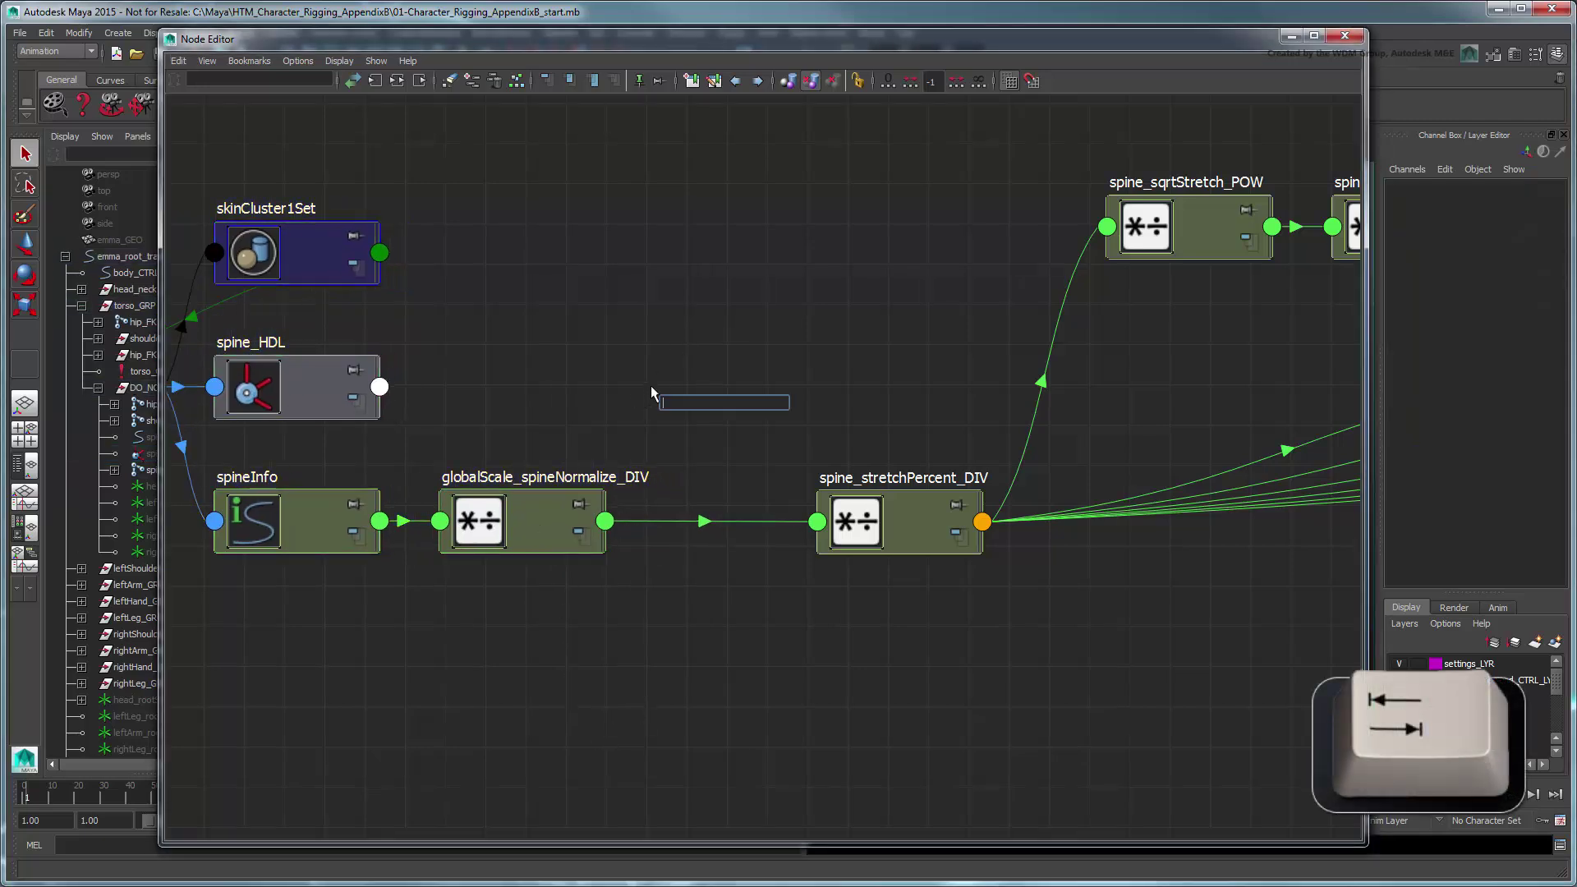
Create a blendColors node named torso_stretchToggle.
{"action": "type", "text": "blendColors"}
{"action": "key", "text": "Return"}
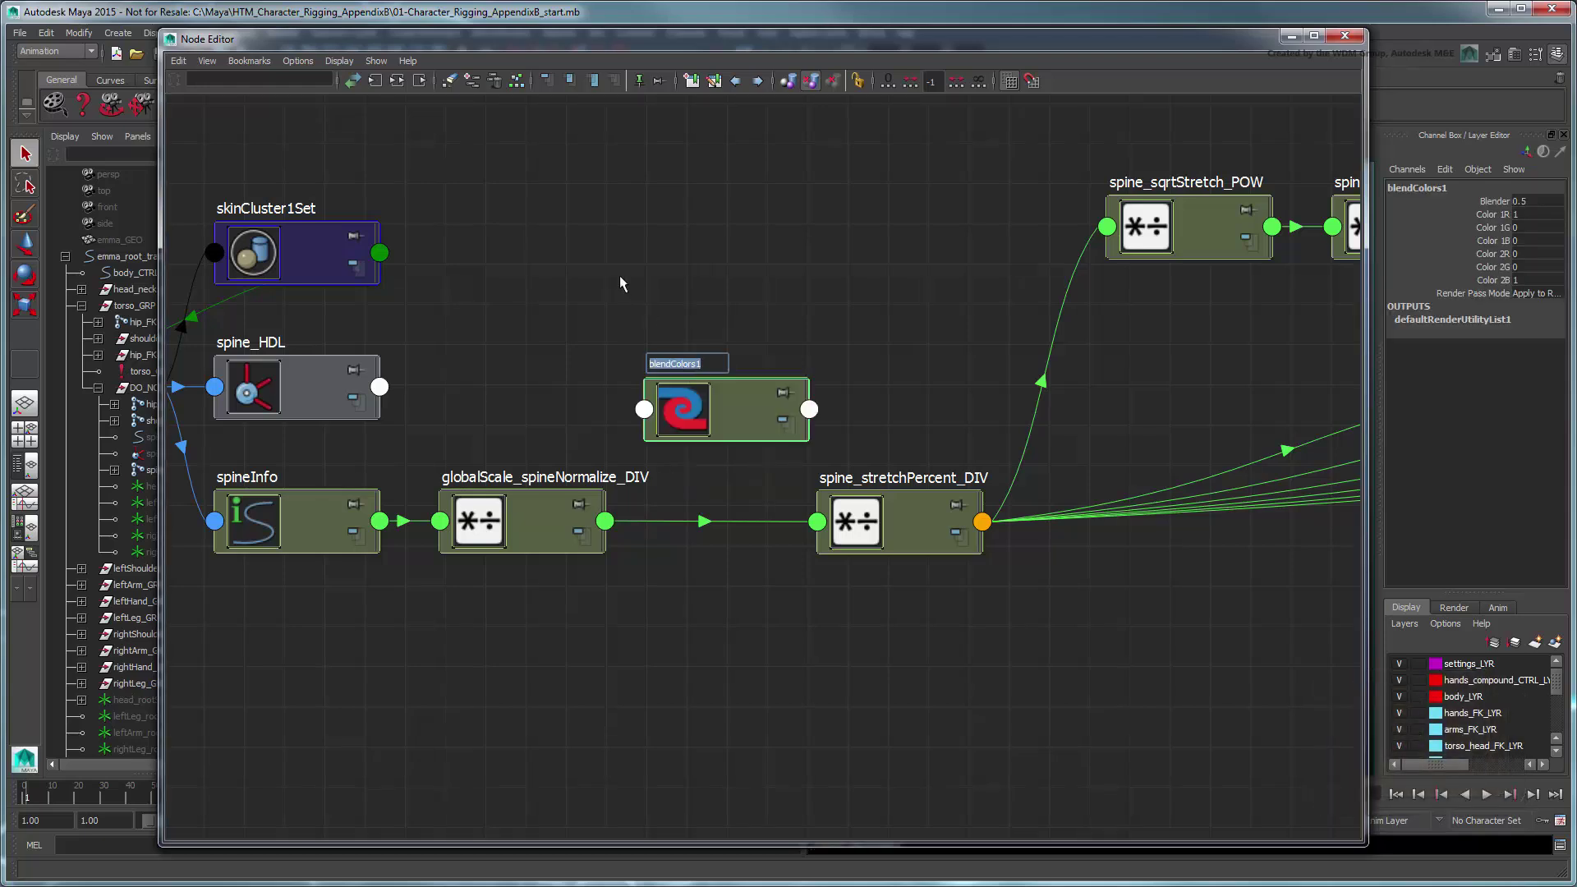
{"action": "type", "text": "torso_stretchToggle"}
{"action": "key", "text": "Return"}
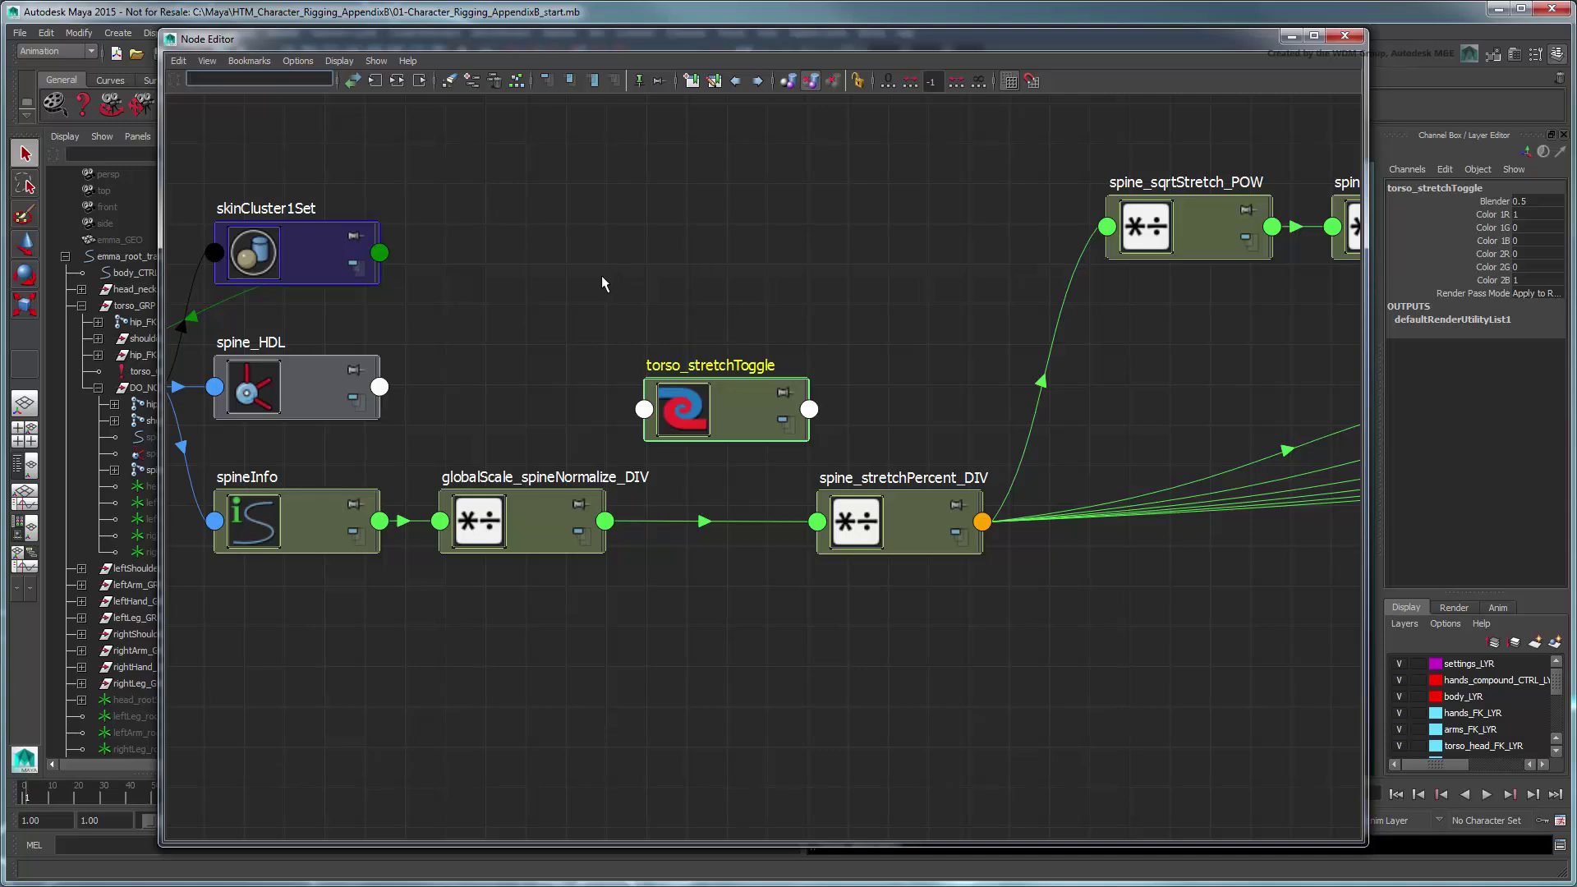
Feed globalScale_spineNormalize_DIV's output into Color 1R and set Color 2R to 47.998.
{"action": "left_click", "coordinate": [604, 522]}
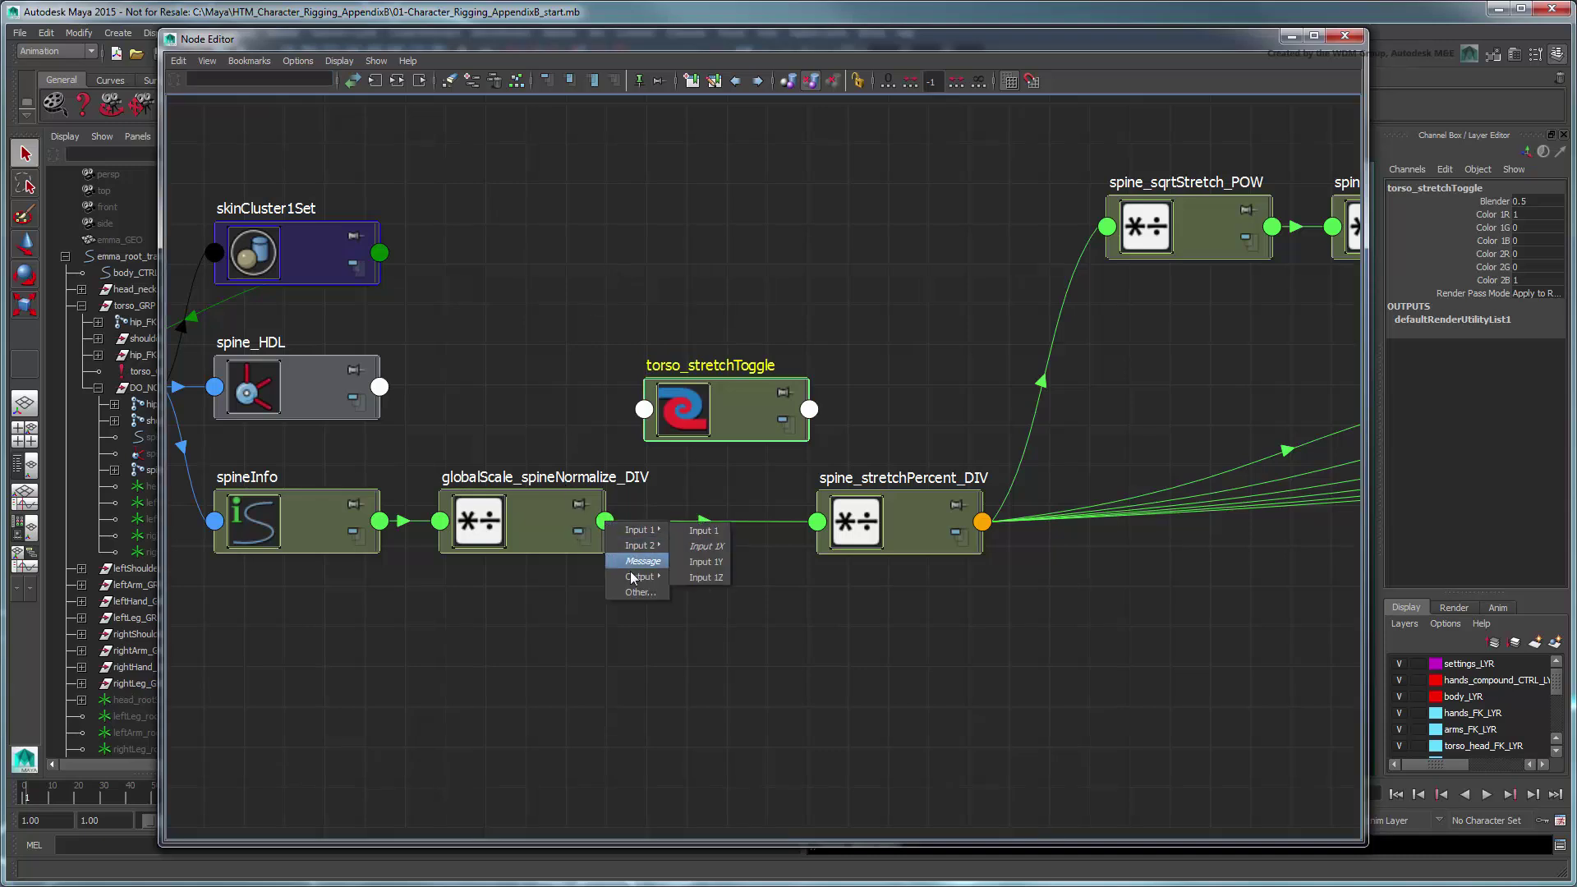
{"action": "mouse_move", "coordinate": [640, 576]}
{"action": "left_click", "coordinate": [698, 593]}
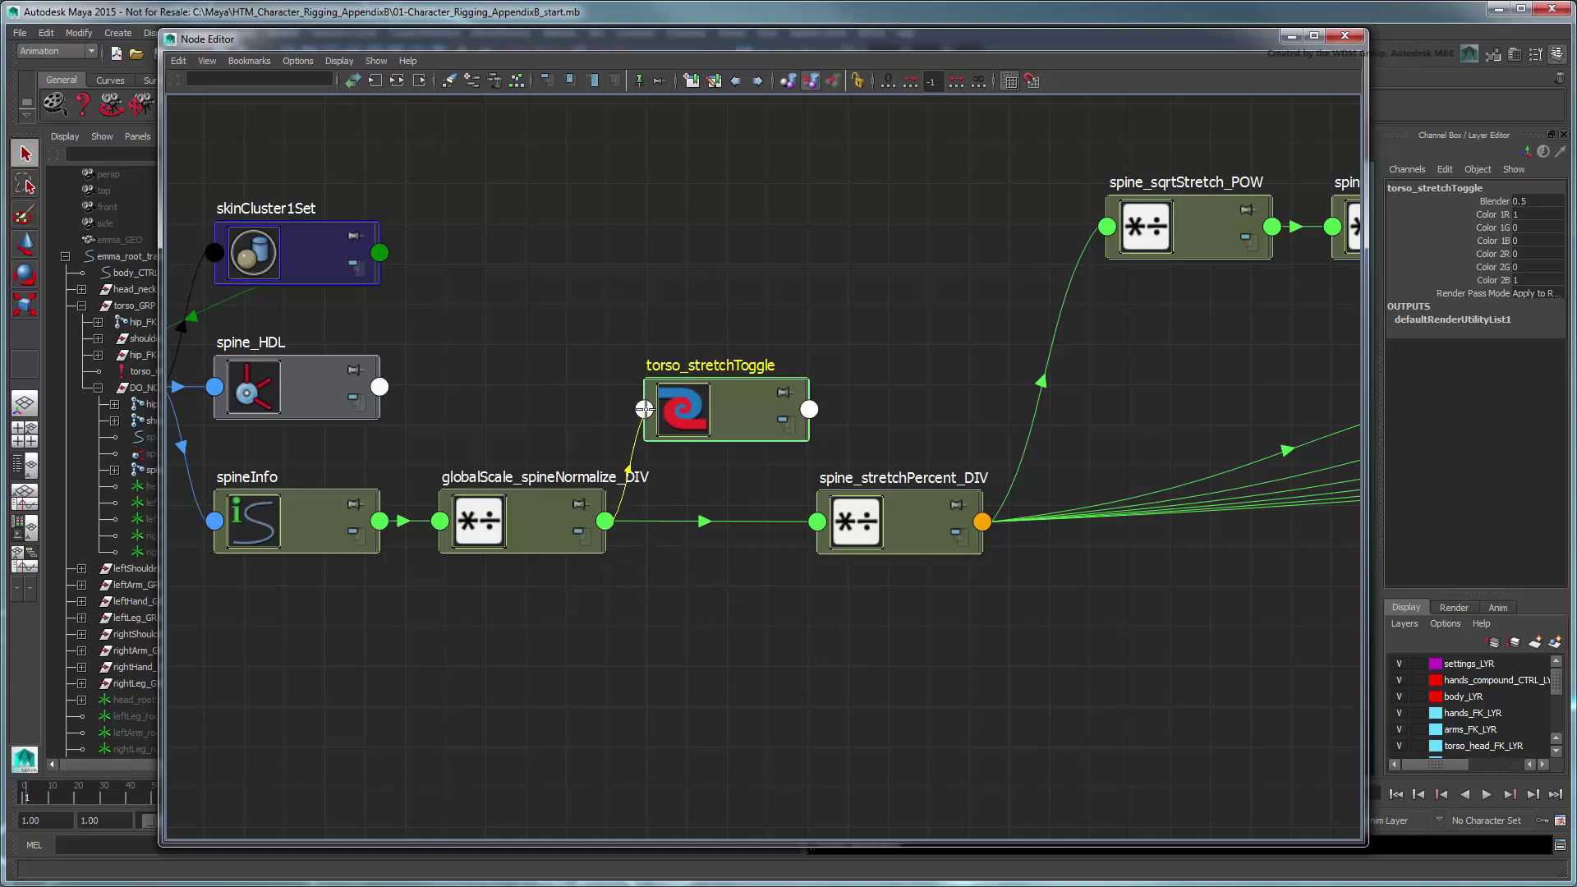
{"action": "left_click", "coordinate": [644, 409]}
{"action": "mouse_move", "coordinate": [698, 435]}
{"action": "left_click", "coordinate": [783, 435]}
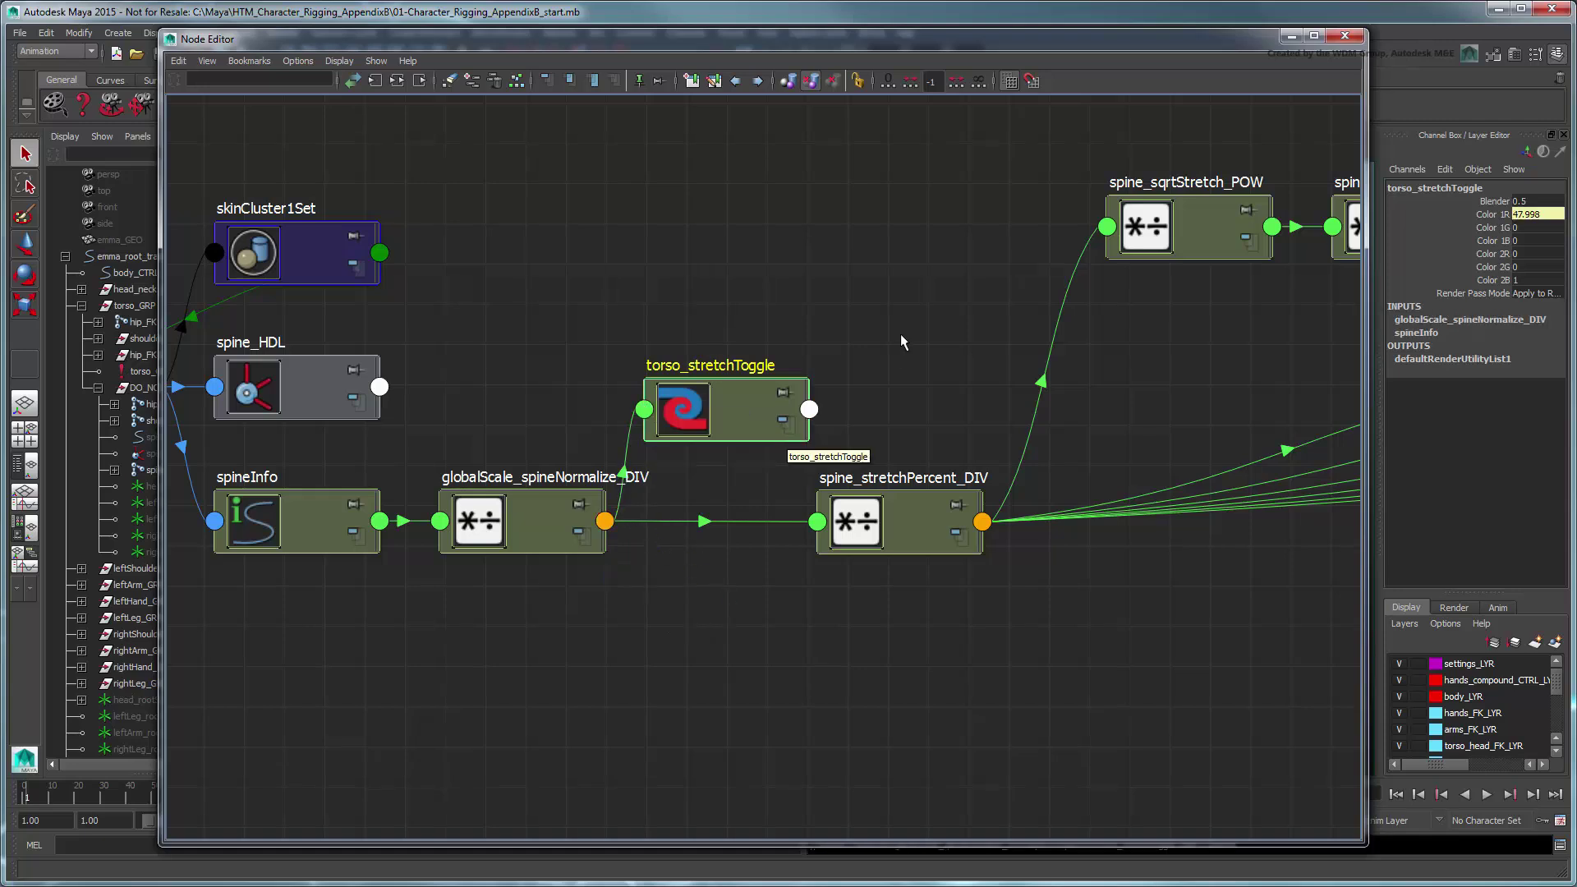
{"action": "left_click", "coordinate": [1527, 253]}
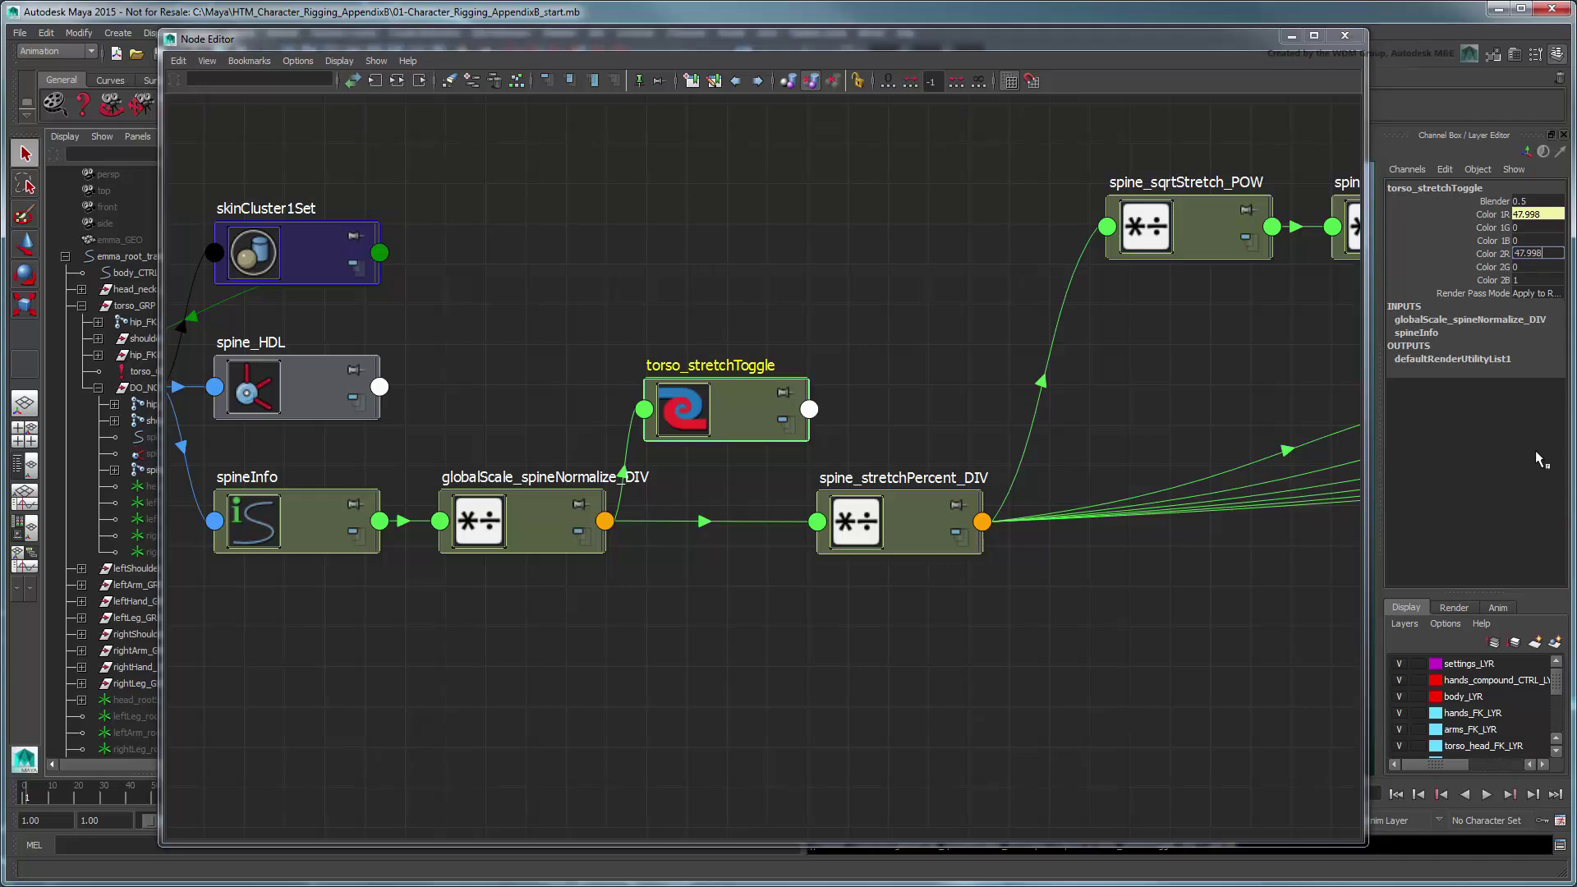
{"action": "key", "text": "Return"}
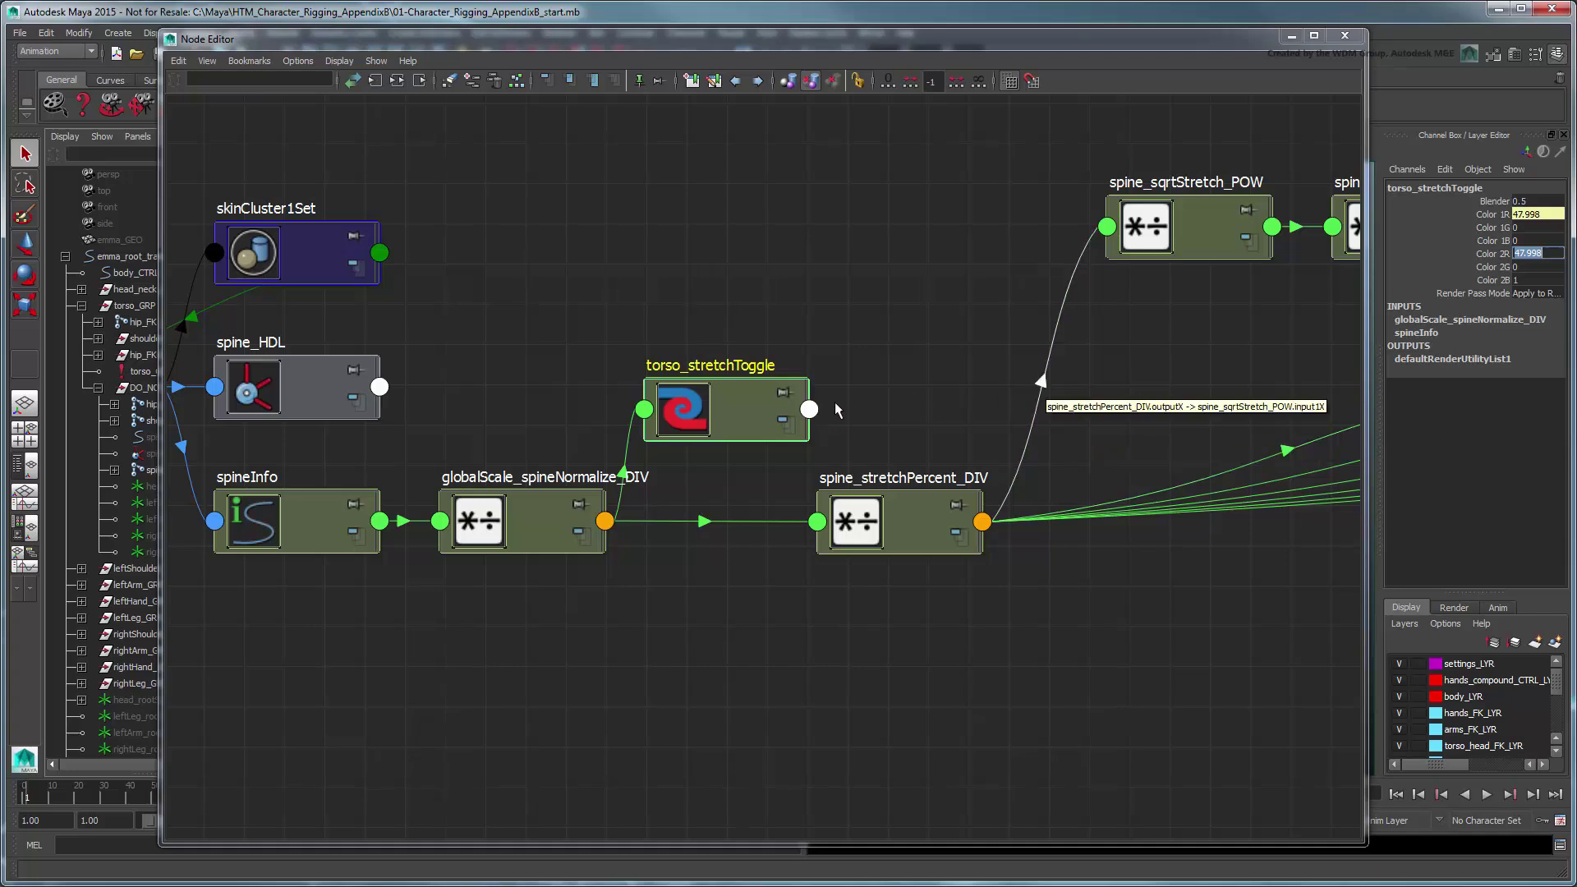
Connect torso_stretchToggle's Output R into spine_stretchPercent_DIV's Input 1.
{"action": "left_click", "coordinate": [810, 409]}
{"action": "mouse_move", "coordinate": [885, 493]}
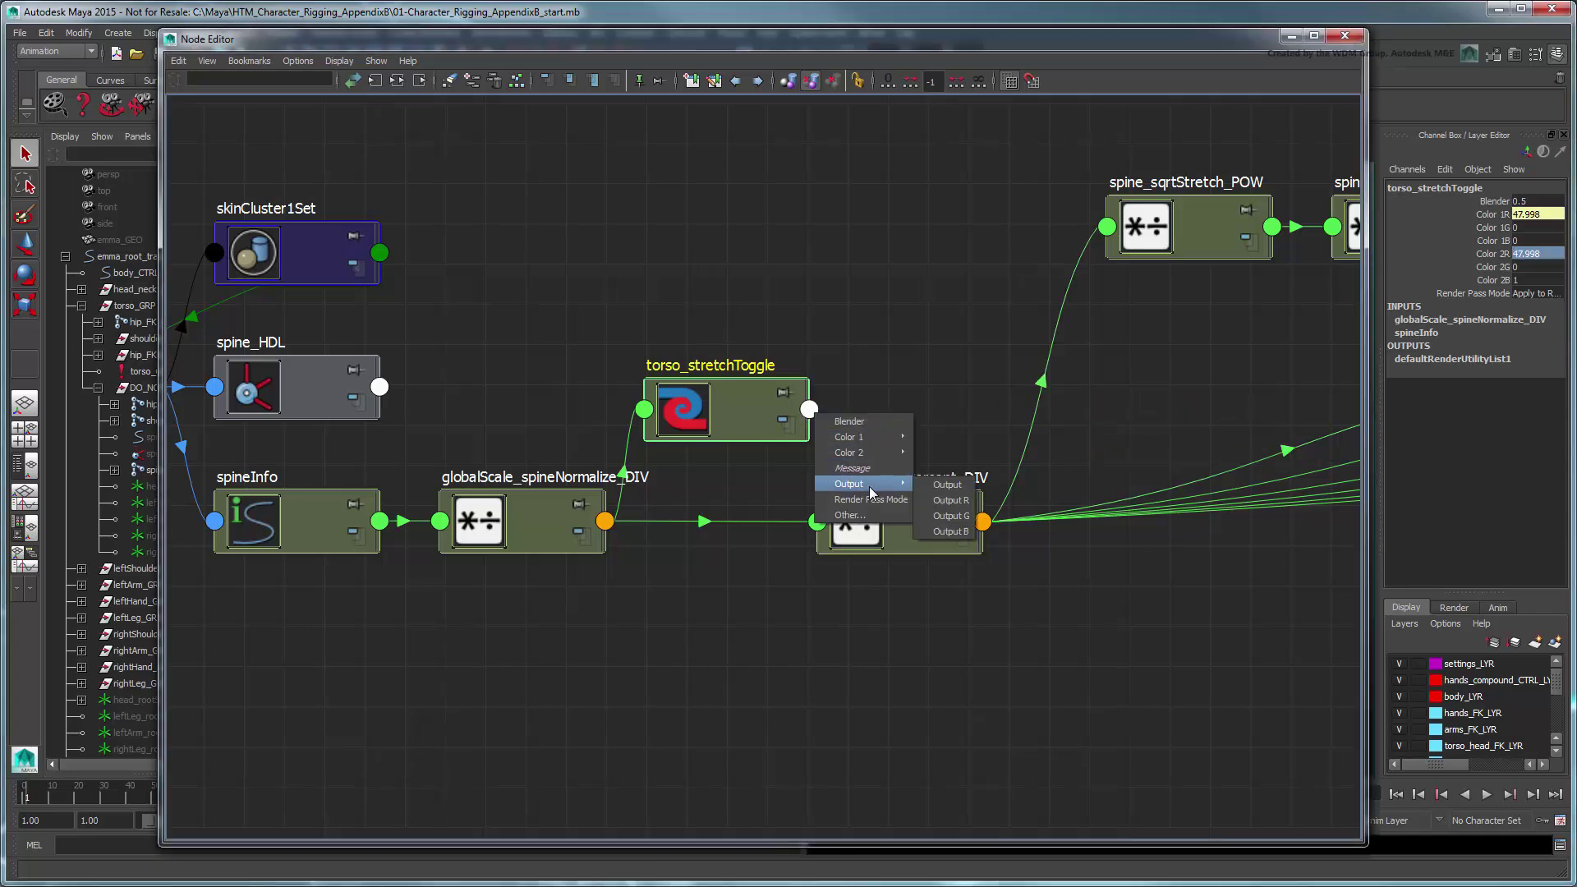
{"action": "left_click", "coordinate": [949, 500]}
{"action": "left_click", "coordinate": [818, 530]}
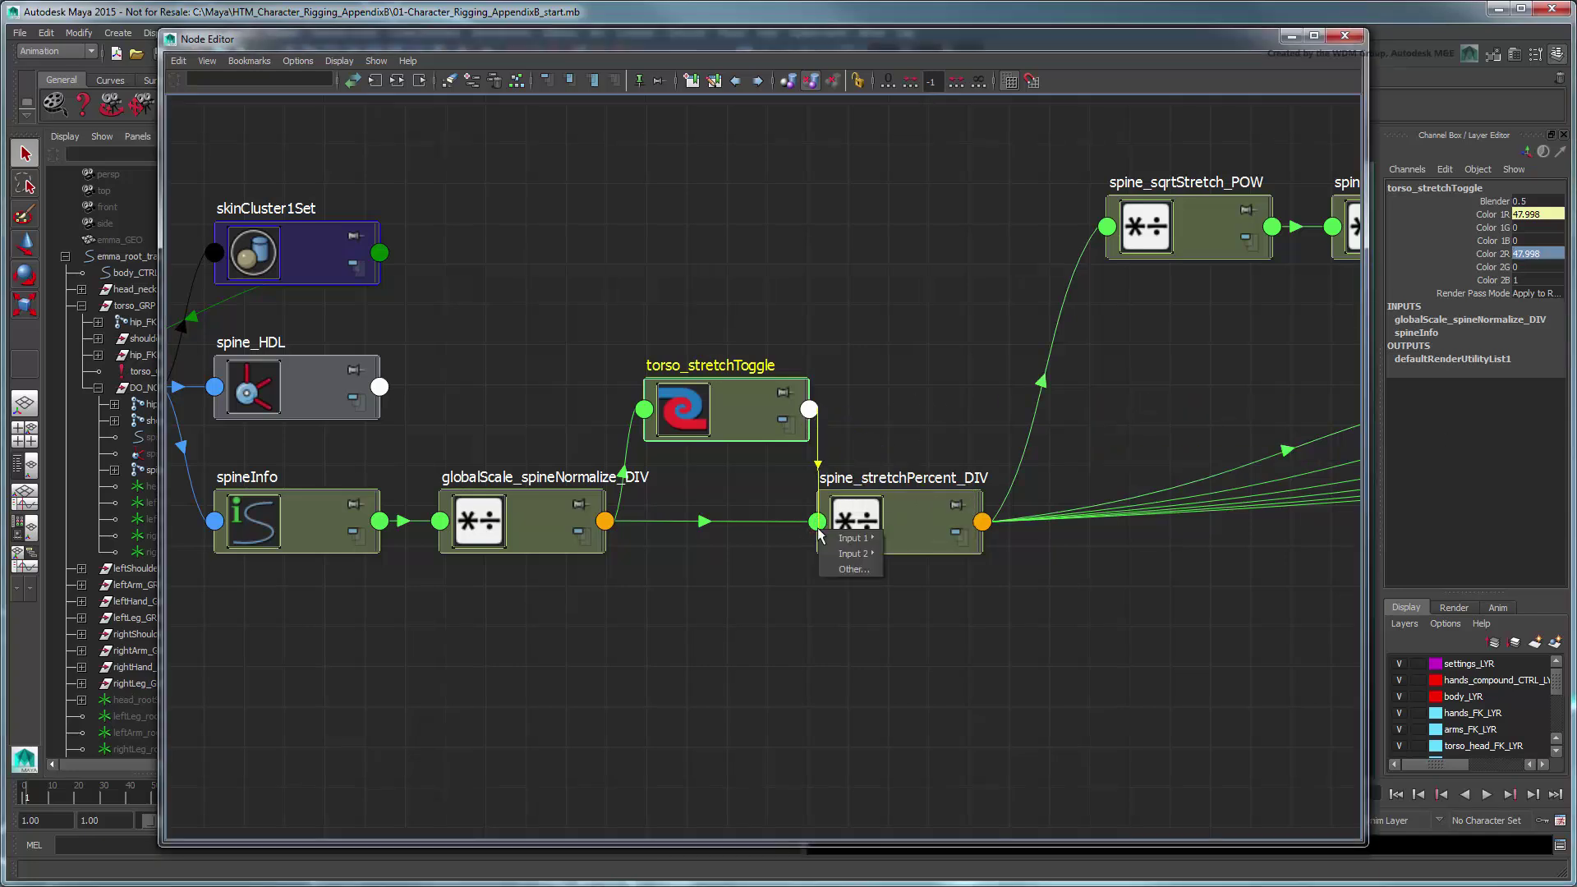
{"action": "mouse_move", "coordinate": [854, 538]}
{"action": "left_click", "coordinate": [911, 538]}
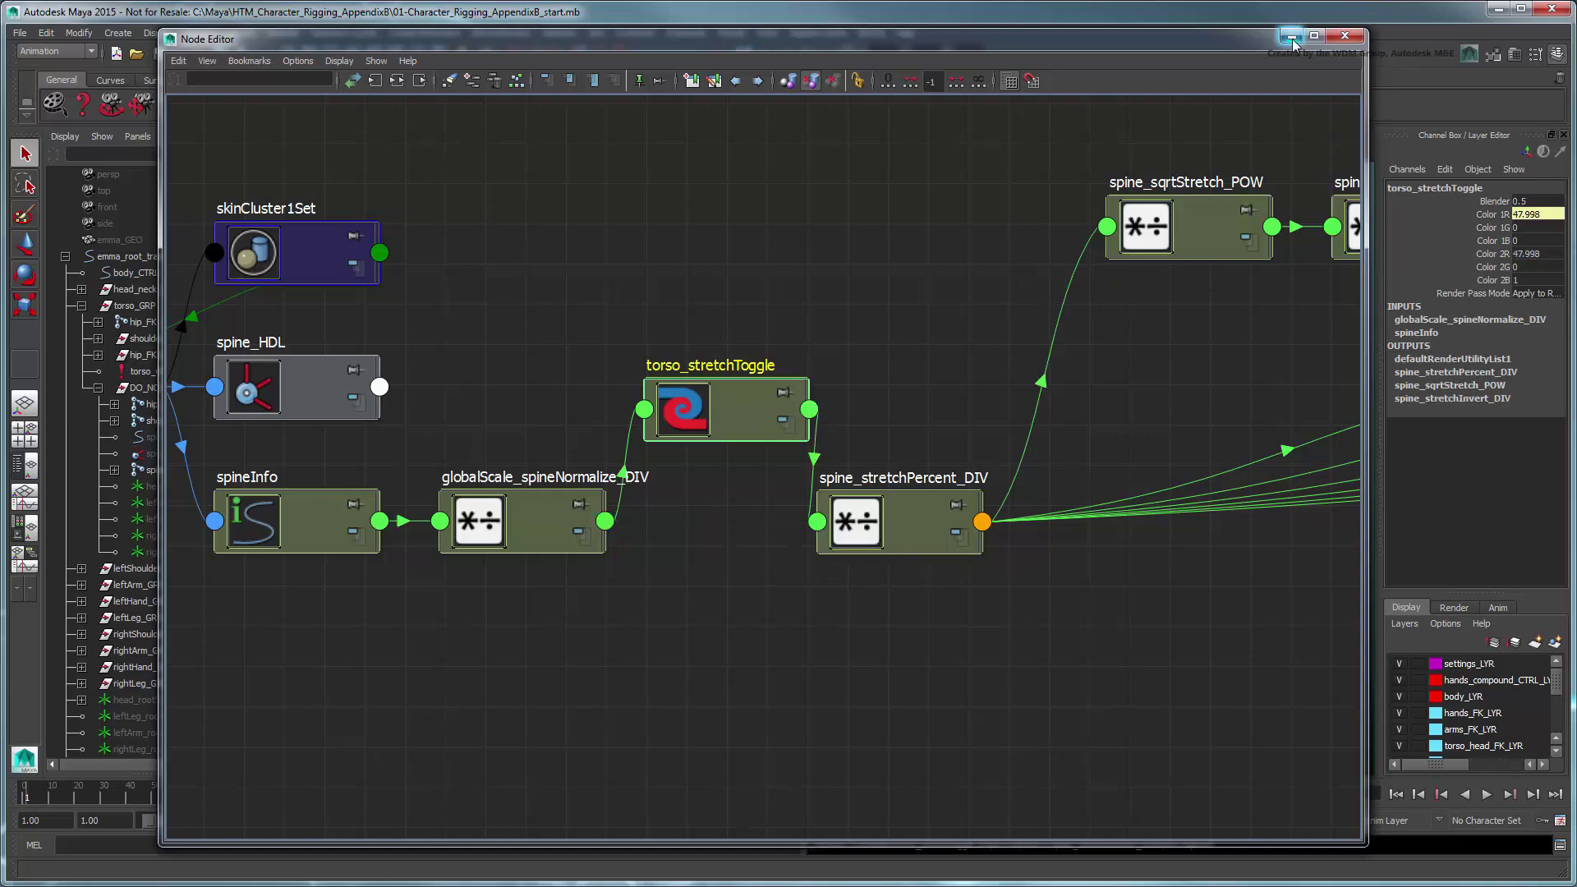
Add a Stretchable attribute to shoulder_CTRL with minimum 0 and maximum 1.
{"action": "left_click", "coordinate": [1292, 36]}
{"action": "left_click", "coordinate": [889, 368]}
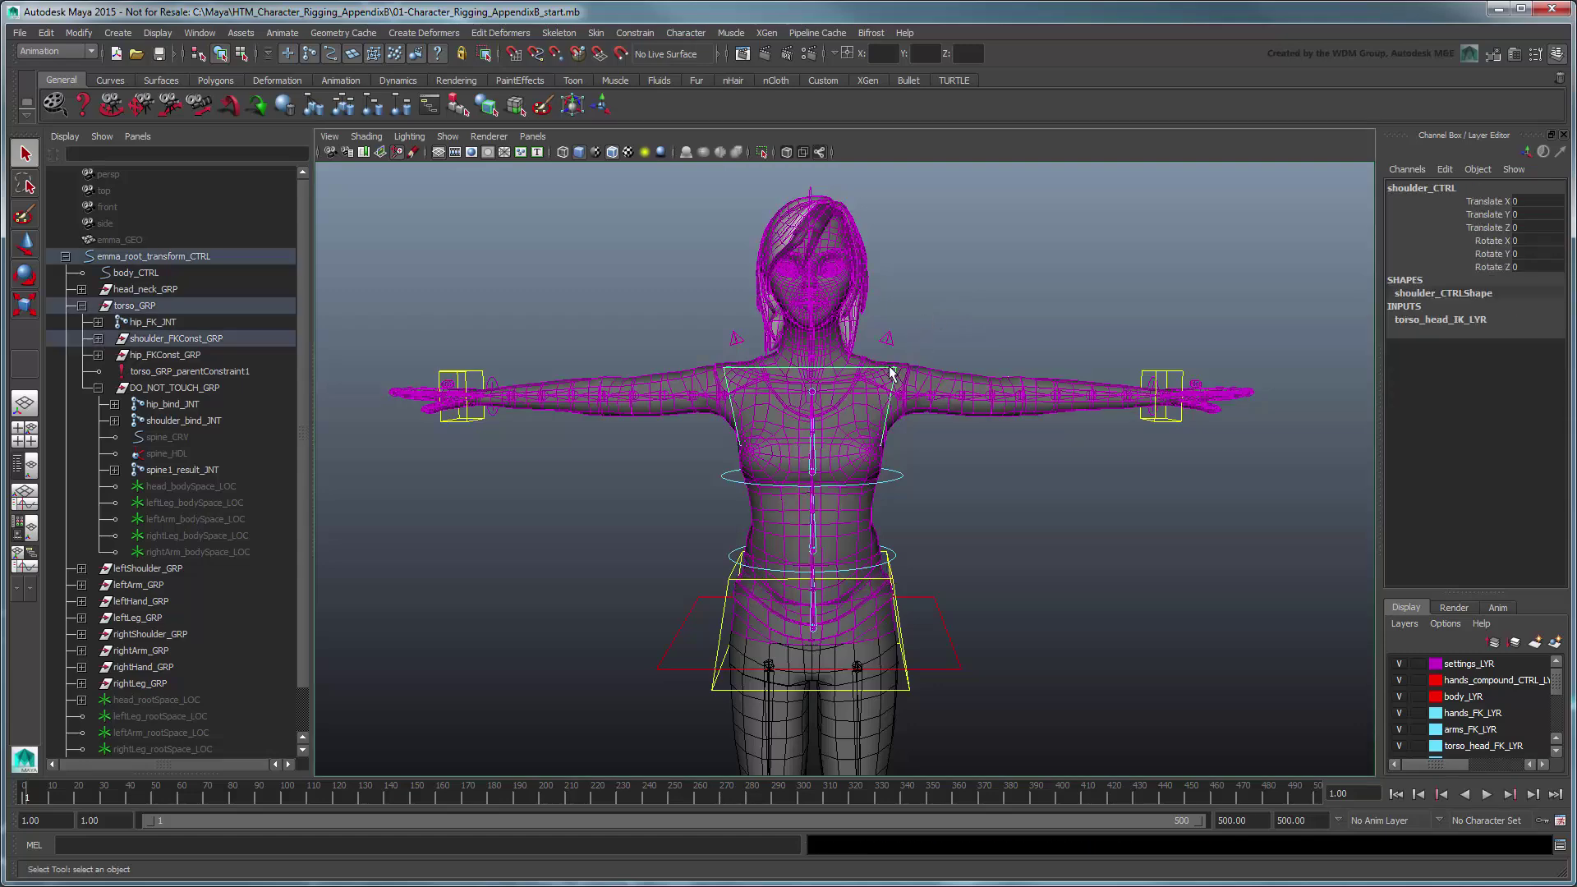
{"action": "left_click", "coordinate": [1445, 170]}
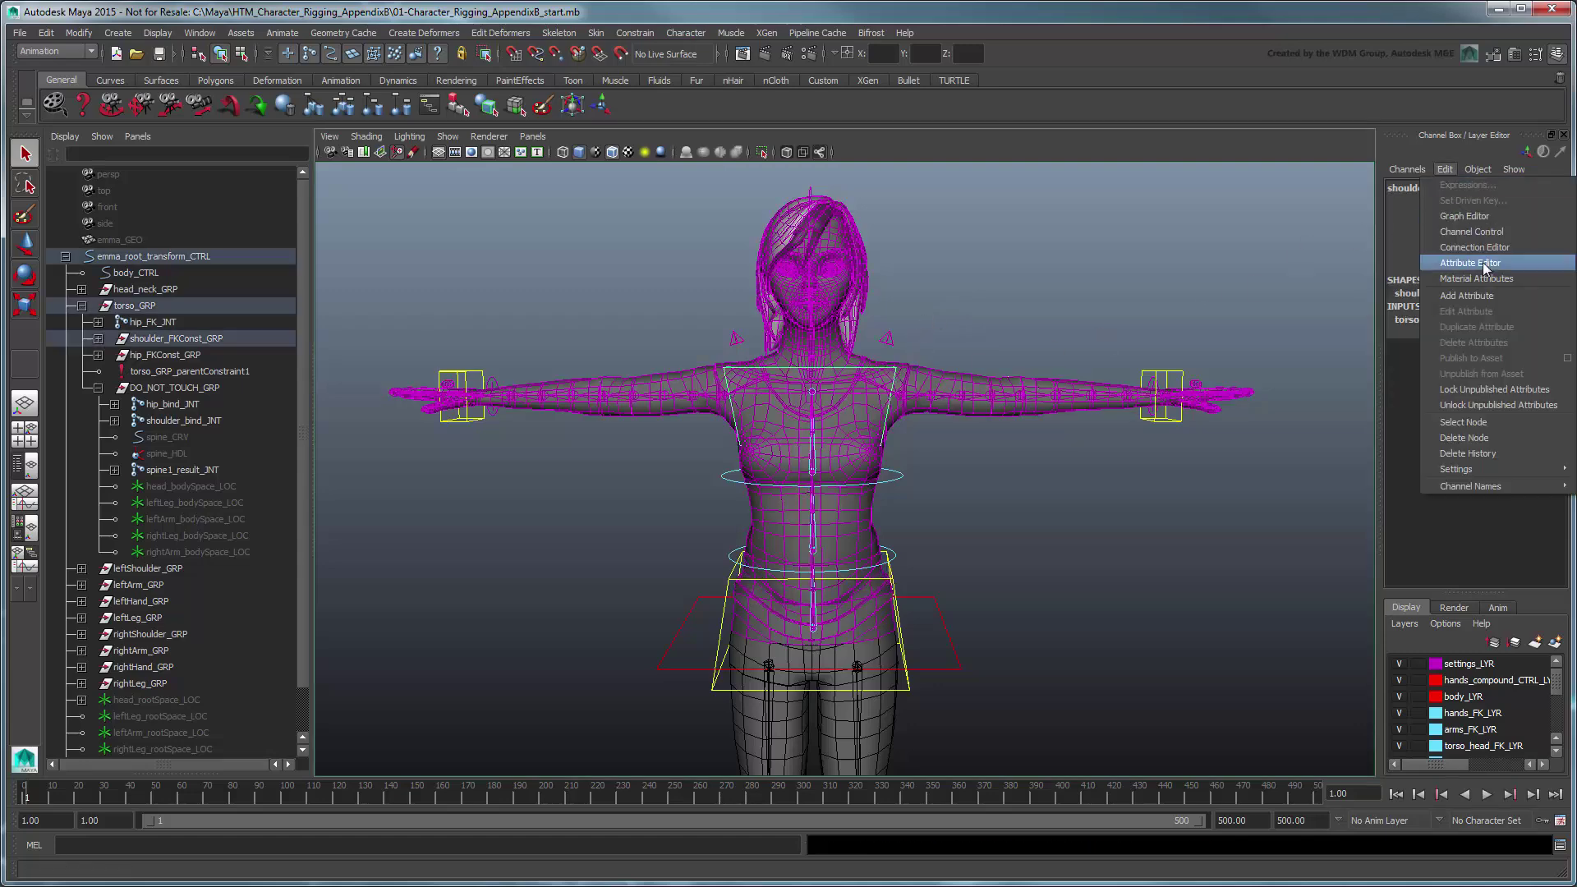
{"action": "left_click", "coordinate": [1491, 304]}
{"action": "left_click", "coordinate": [820, 278]}
{"action": "type", "text": "Stretchable"}
{"action": "left_click", "coordinate": [841, 470]}
{"action": "type", "text": "0"}
{"action": "key", "text": "Tab"}
{"action": "type", "text": "1"}
{"action": "left_click", "coordinate": [641, 642]}
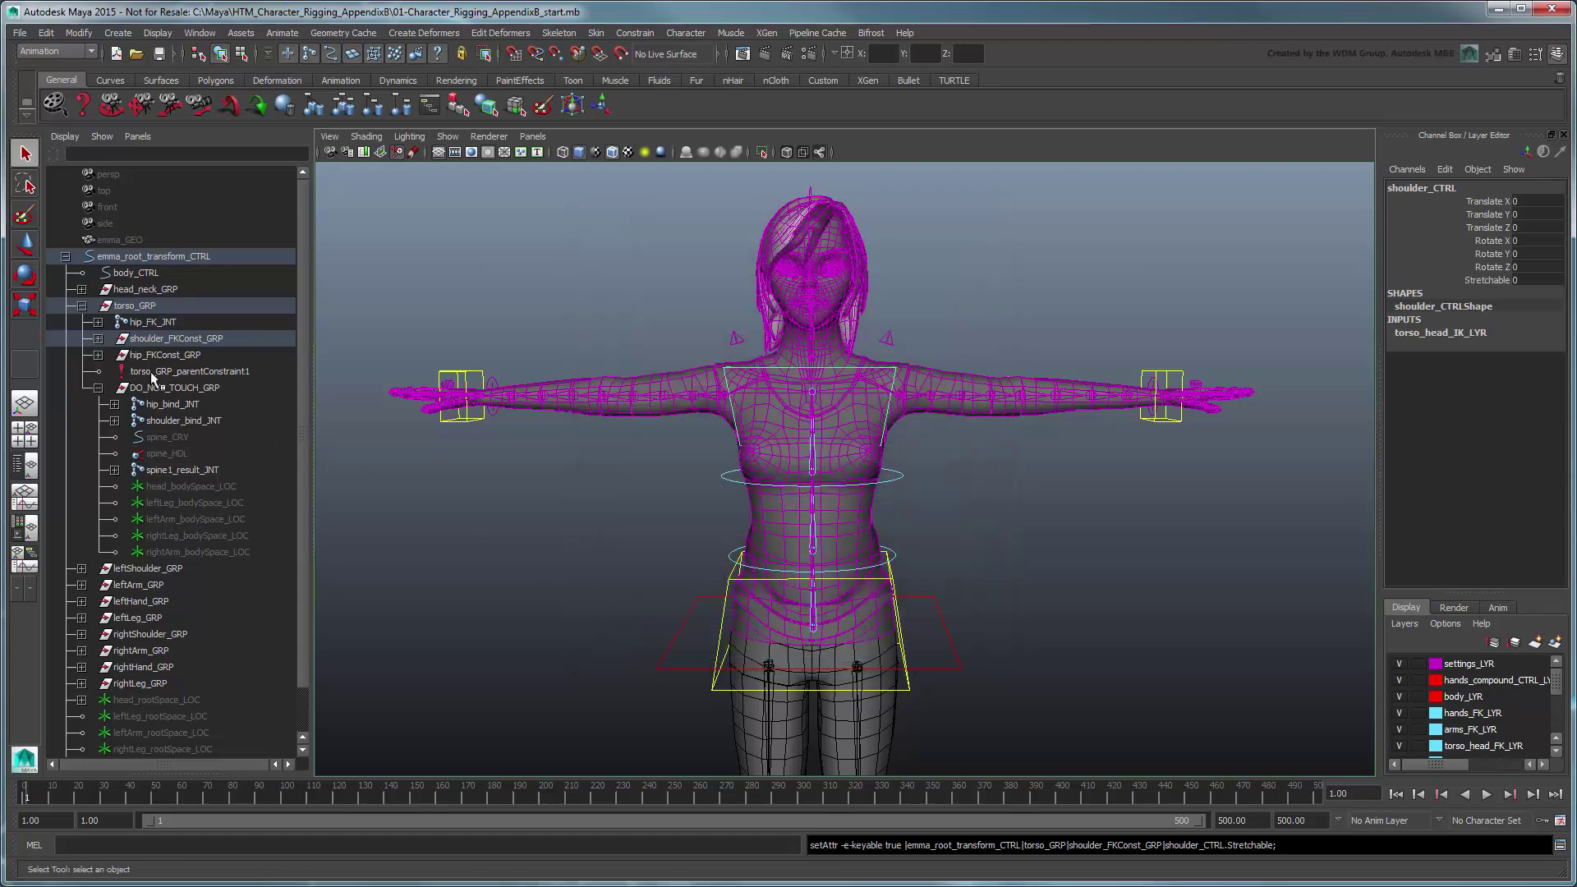
Connect shoulder_CTRL's Stretchable to torso_stretchToggle's blender in the Node Editor.
{"action": "left_click", "coordinate": [97, 339]}
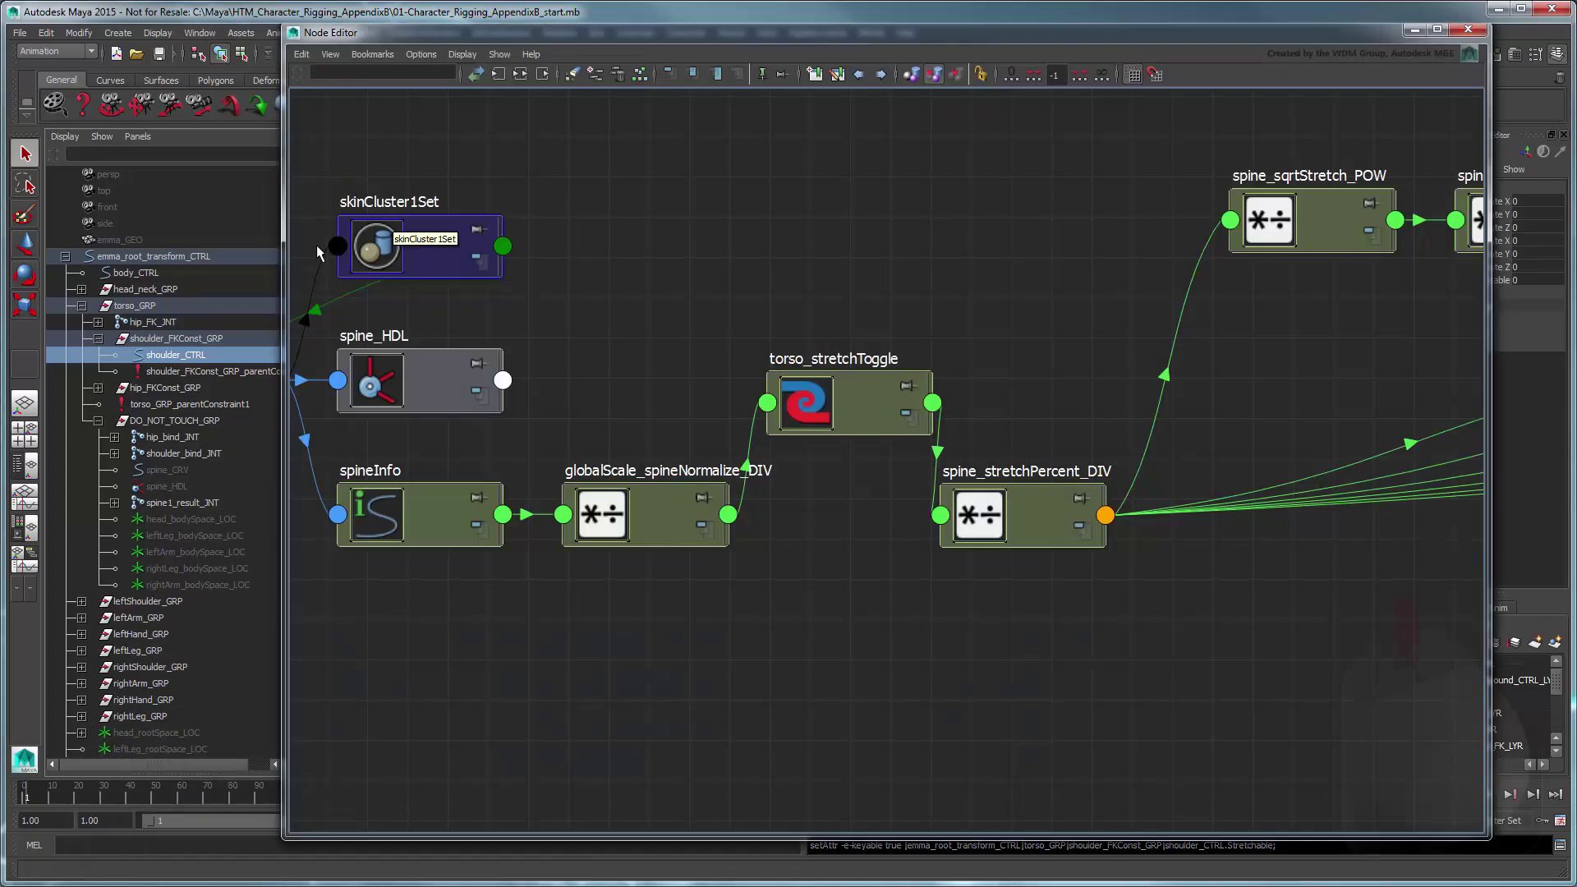
{"action": "middle_click_drag", "start_coordinate": [176, 354], "coordinate": [617, 256]}
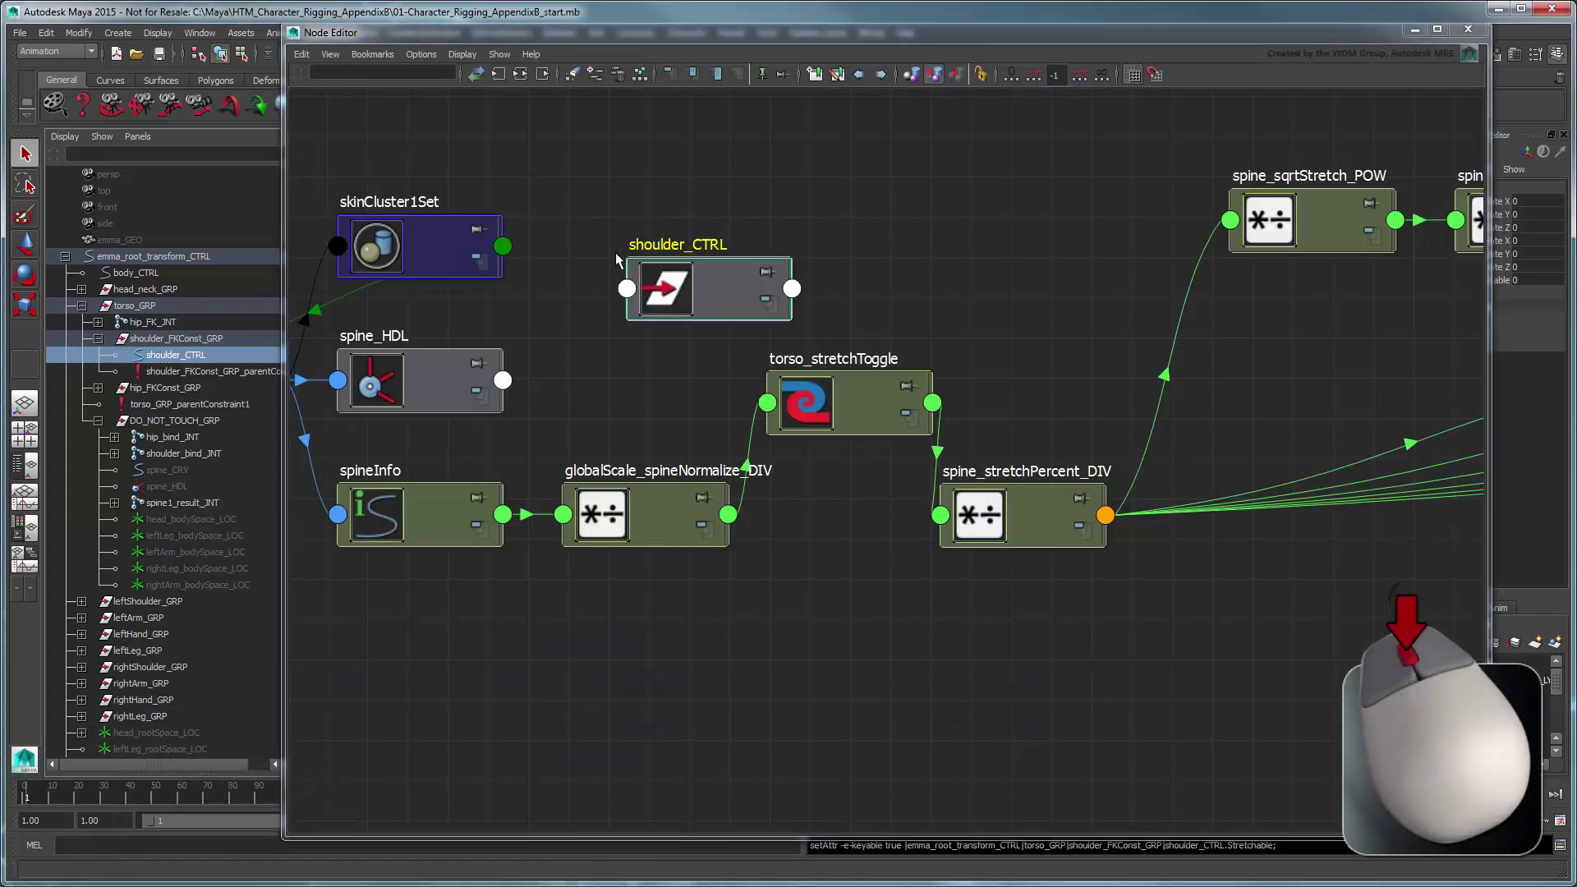
{"action": "left_click", "coordinate": [791, 289]}
{"action": "left_click", "coordinate": [834, 300]}
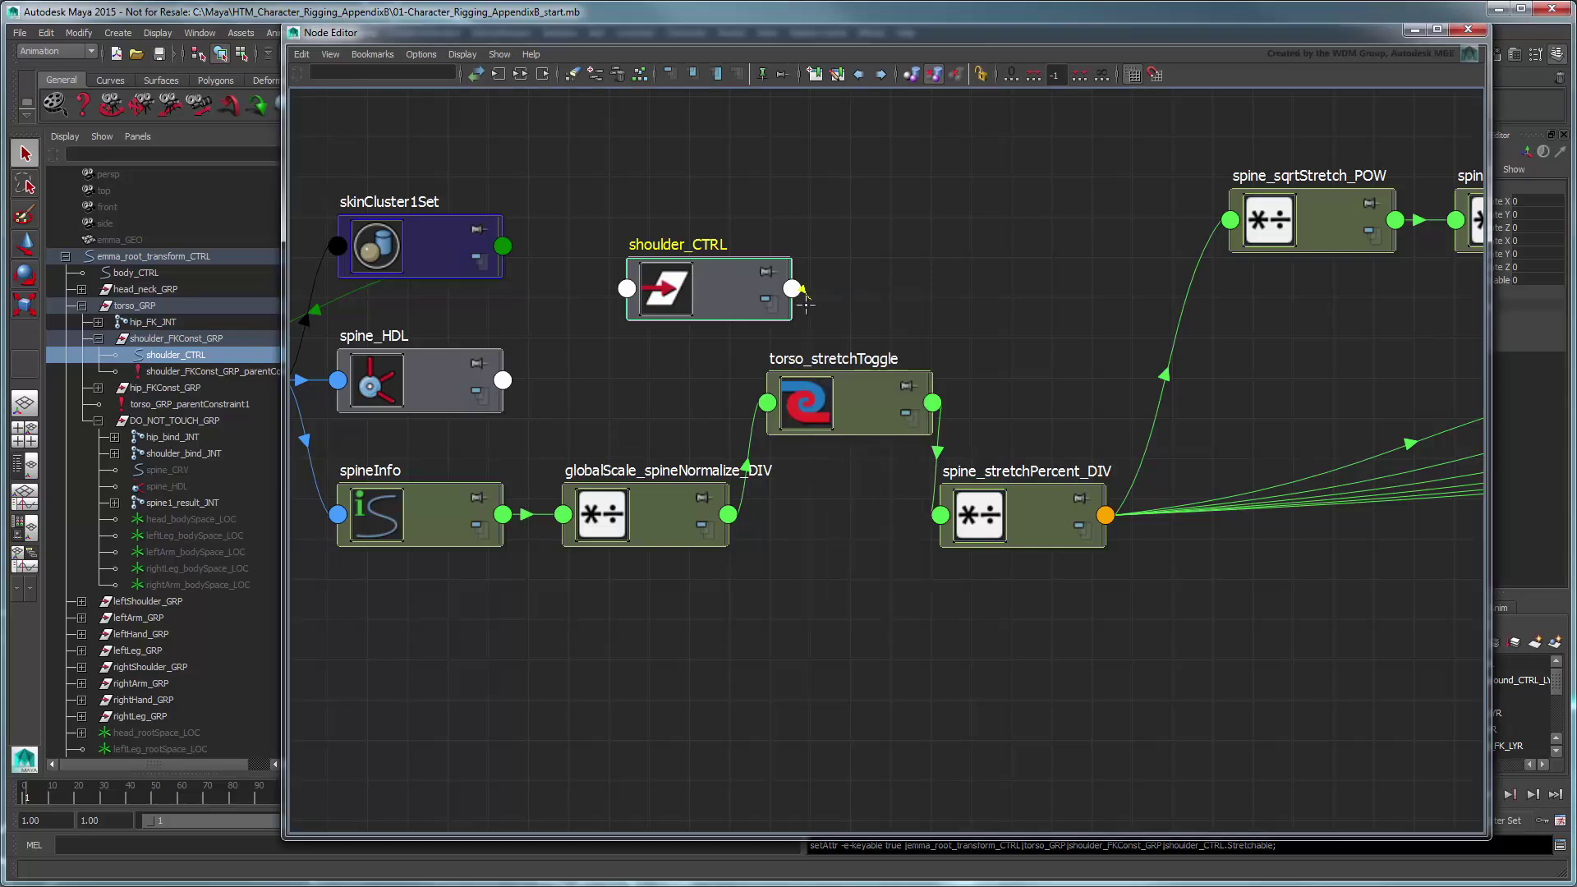
{"action": "left_click", "coordinate": [767, 403]}
{"action": "left_click", "coordinate": [782, 412]}
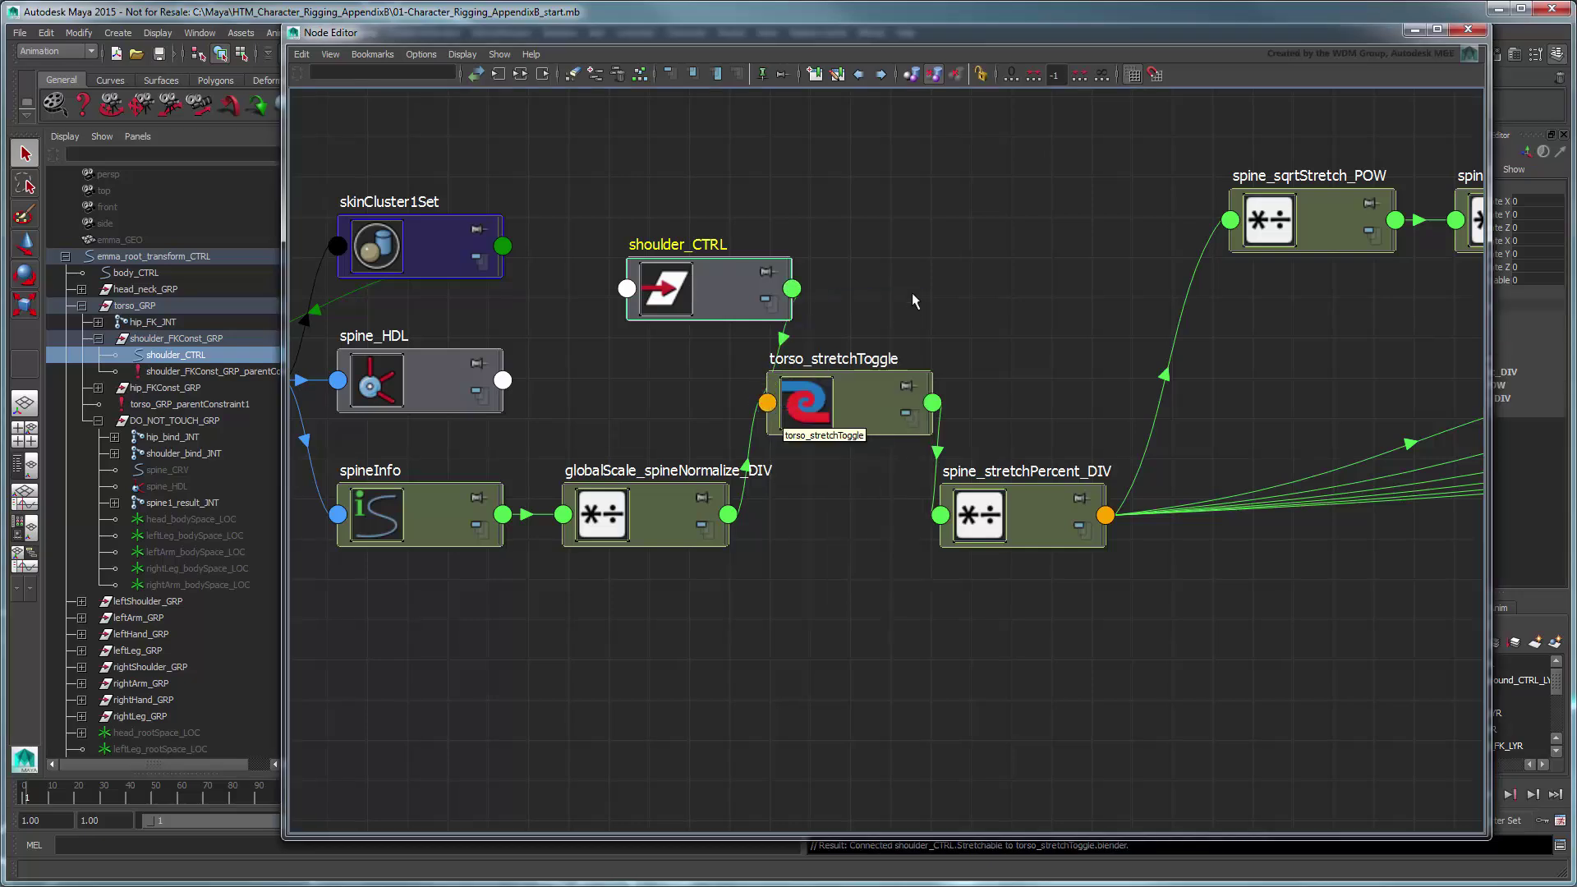
Minimize the Node Editor, switch to Move, and orbit to a three-quarter view of the character.
{"action": "left_click", "coordinate": [1414, 30]}
{"action": "key", "text": "w"}
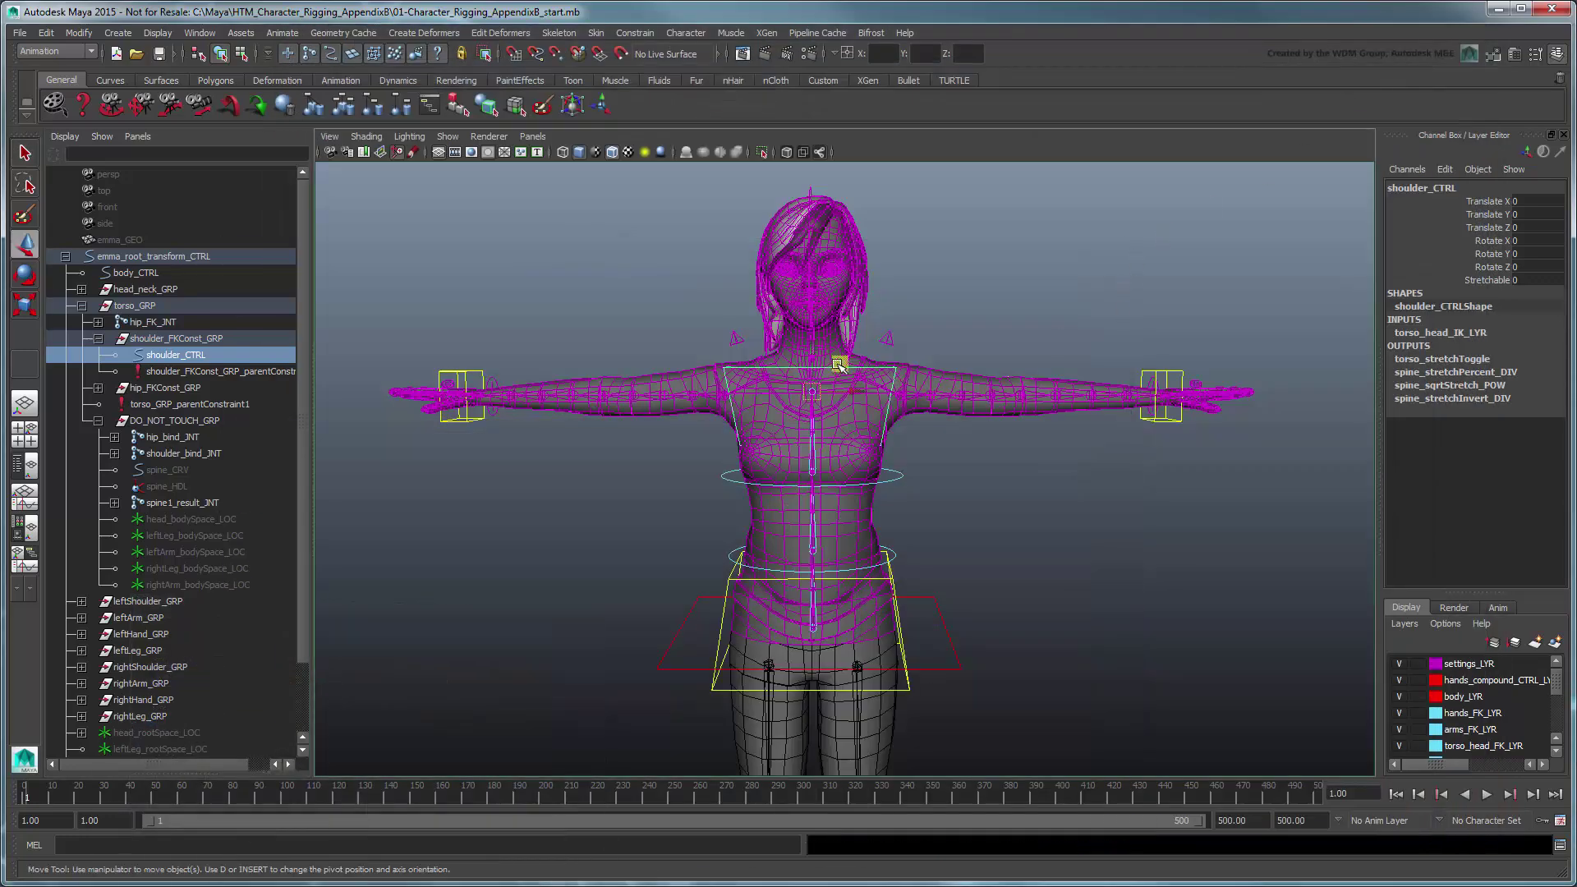
{"action": "left_click_drag", "start_coordinate": [1004, 452], "coordinate": [618, 355], "text": "alt"}
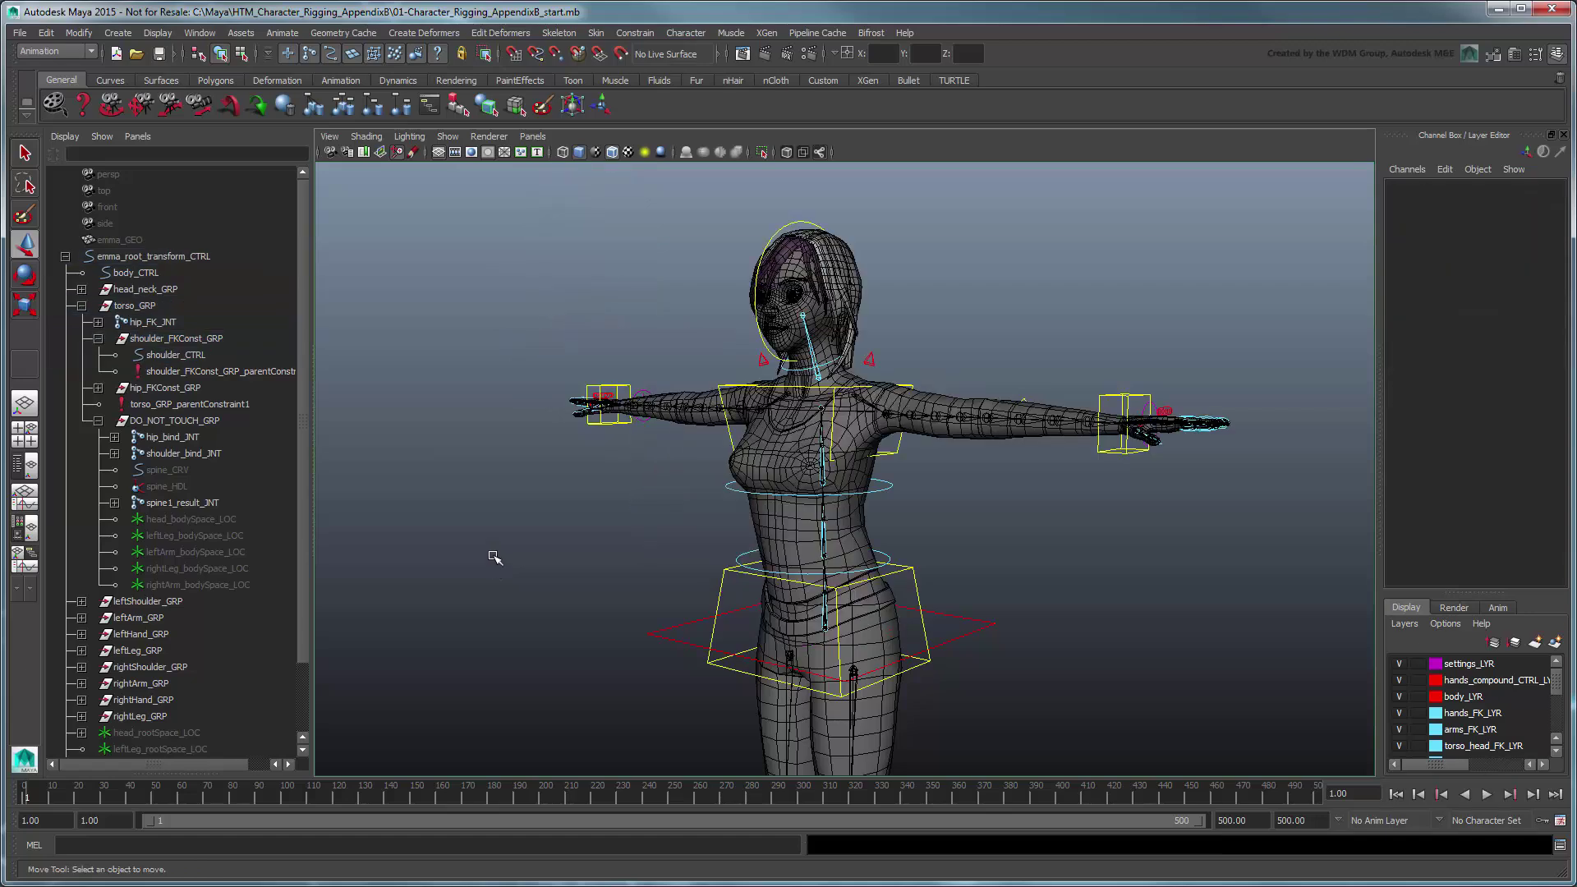
Select neckShoulder_const_LOC, headShoulder_space_LOC and torso7_GEO, test-move them, then undo.
{"action": "key", "text": "q"}
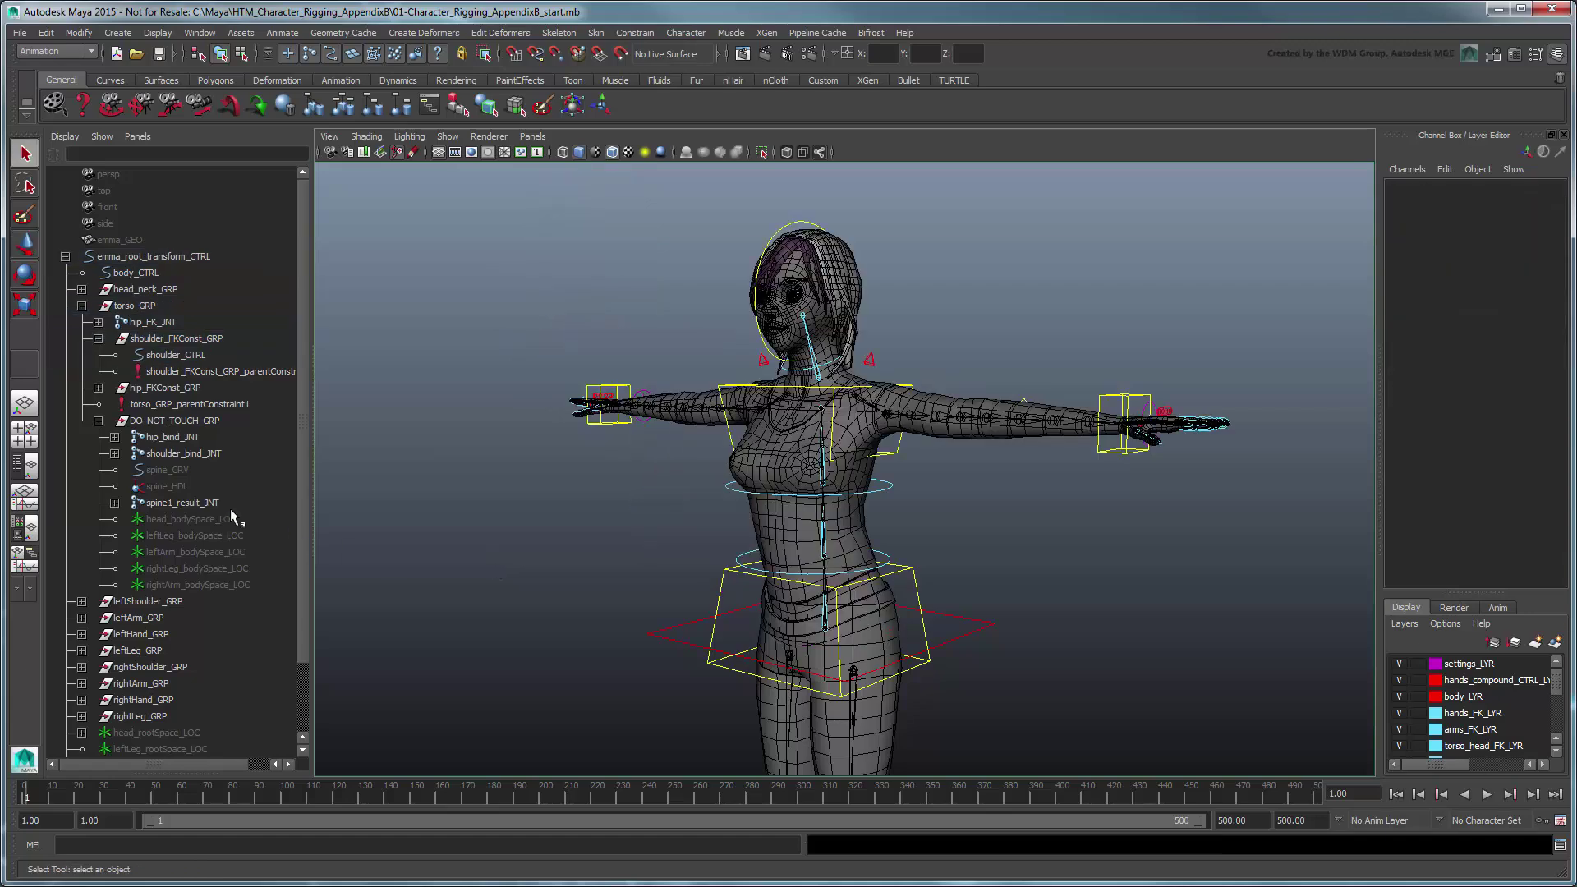
{"action": "left_click", "coordinate": [114, 453]}
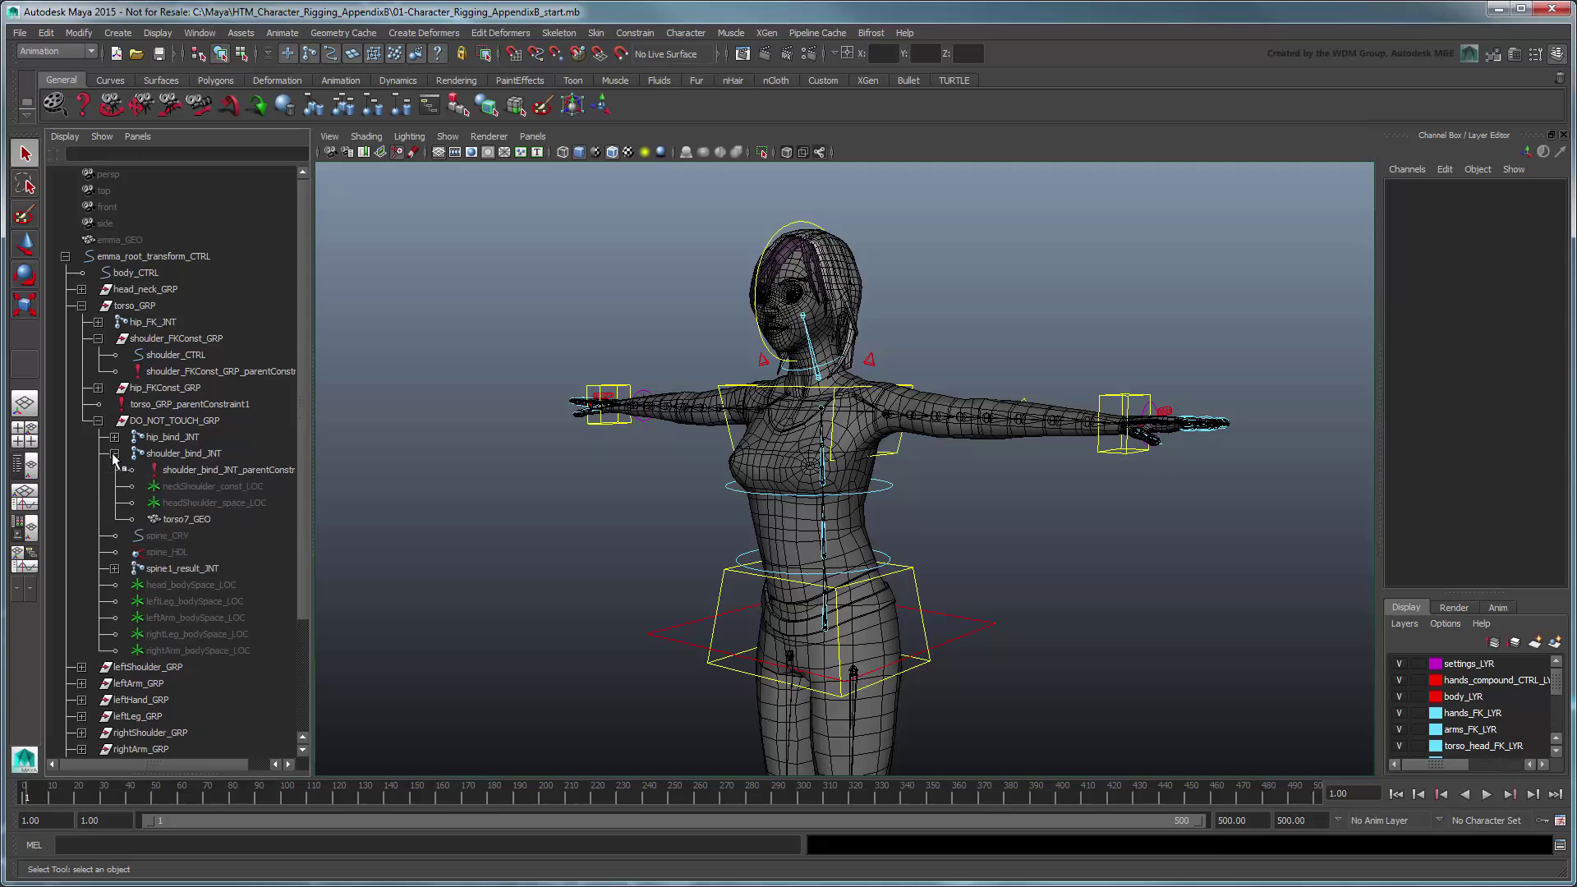
{"action": "left_click", "coordinate": [246, 488]}
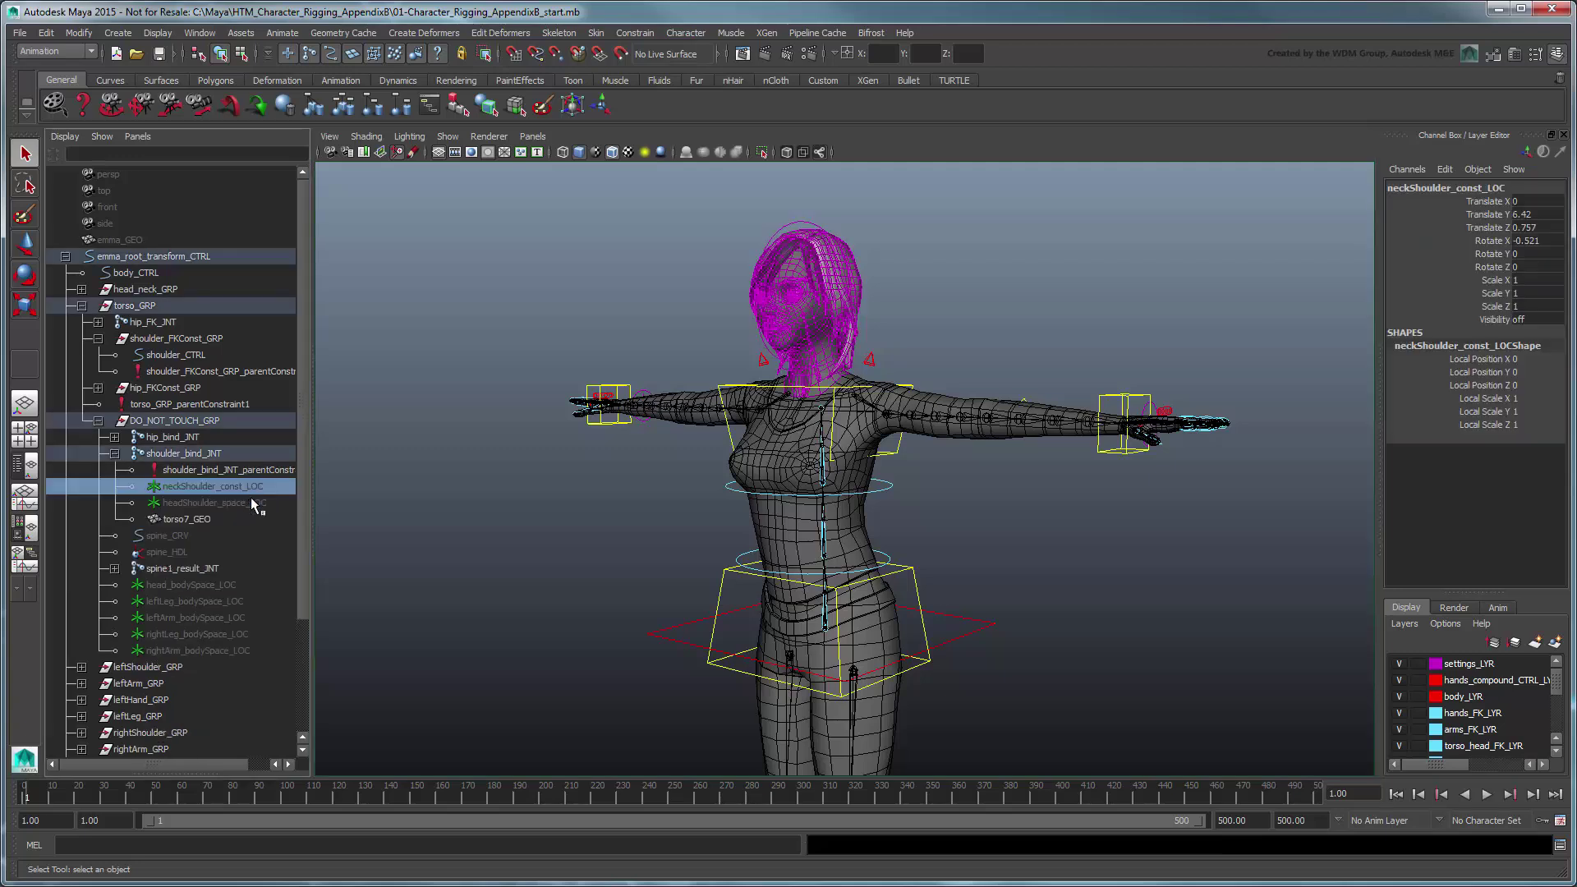
{"action": "left_click", "coordinate": [253, 503], "text": "ctrl"}
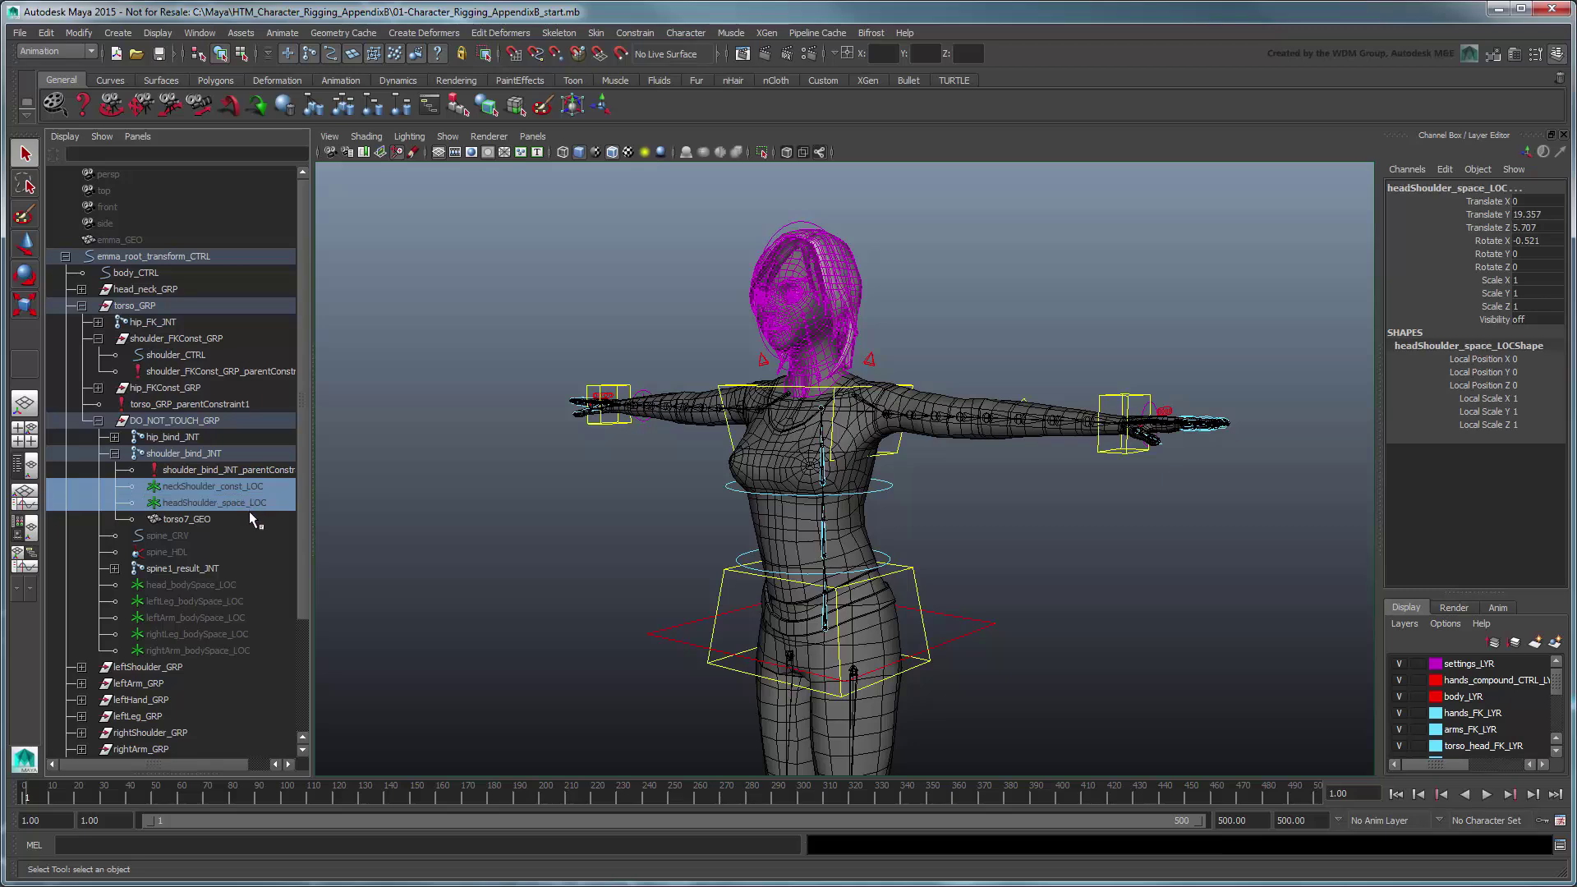
{"action": "left_click", "coordinate": [256, 518], "text": "ctrl"}
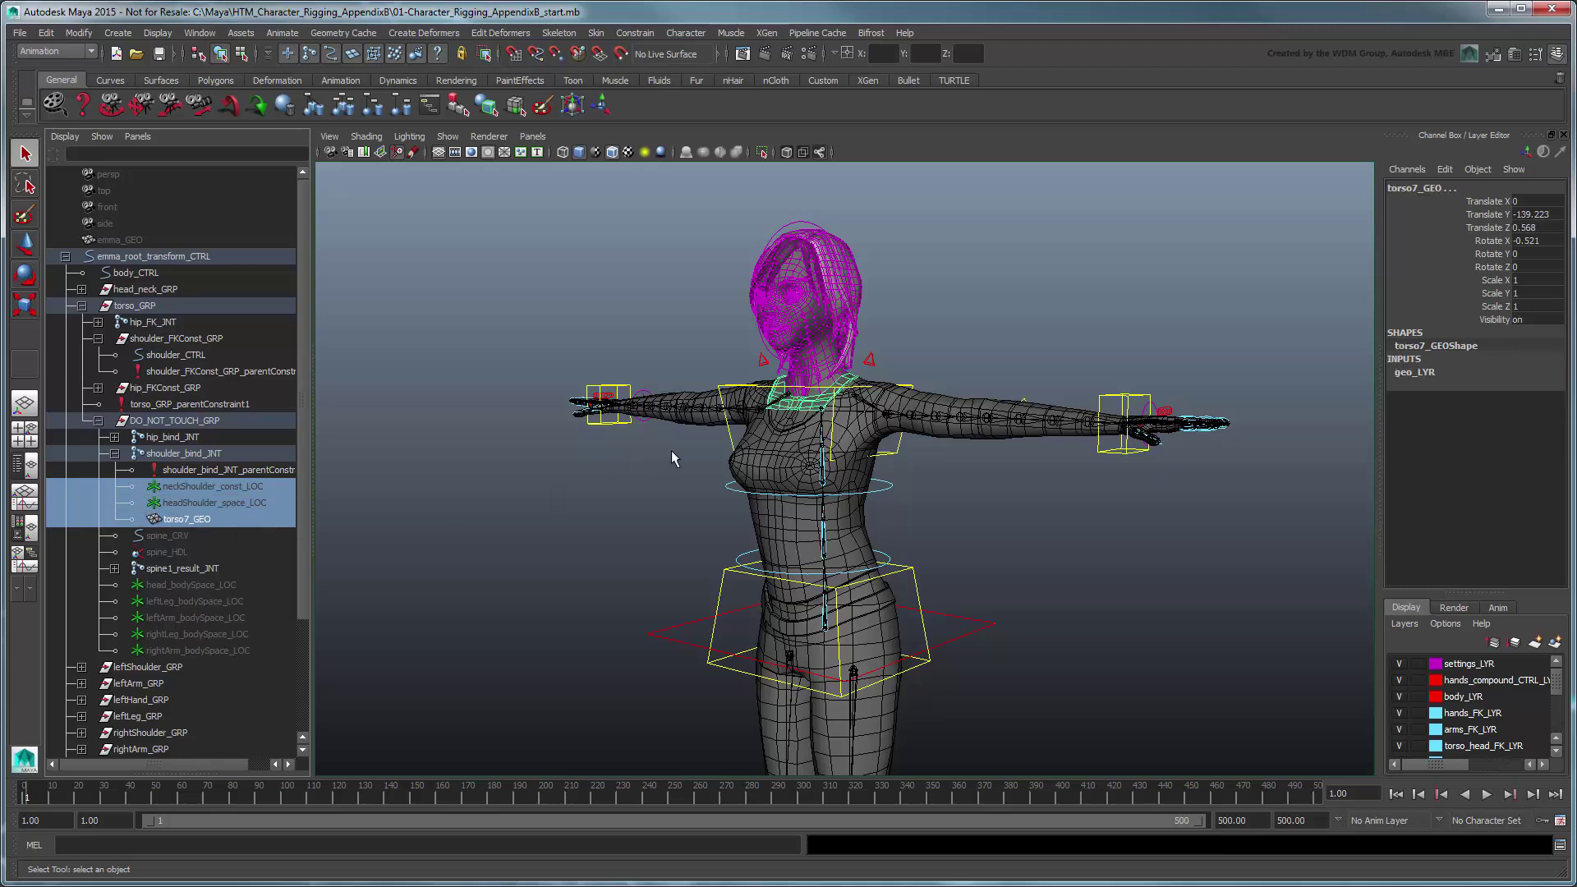
{"action": "key", "text": "w"}
{"action": "left_click_drag", "start_coordinate": [823, 406], "coordinate": [700, 366]}
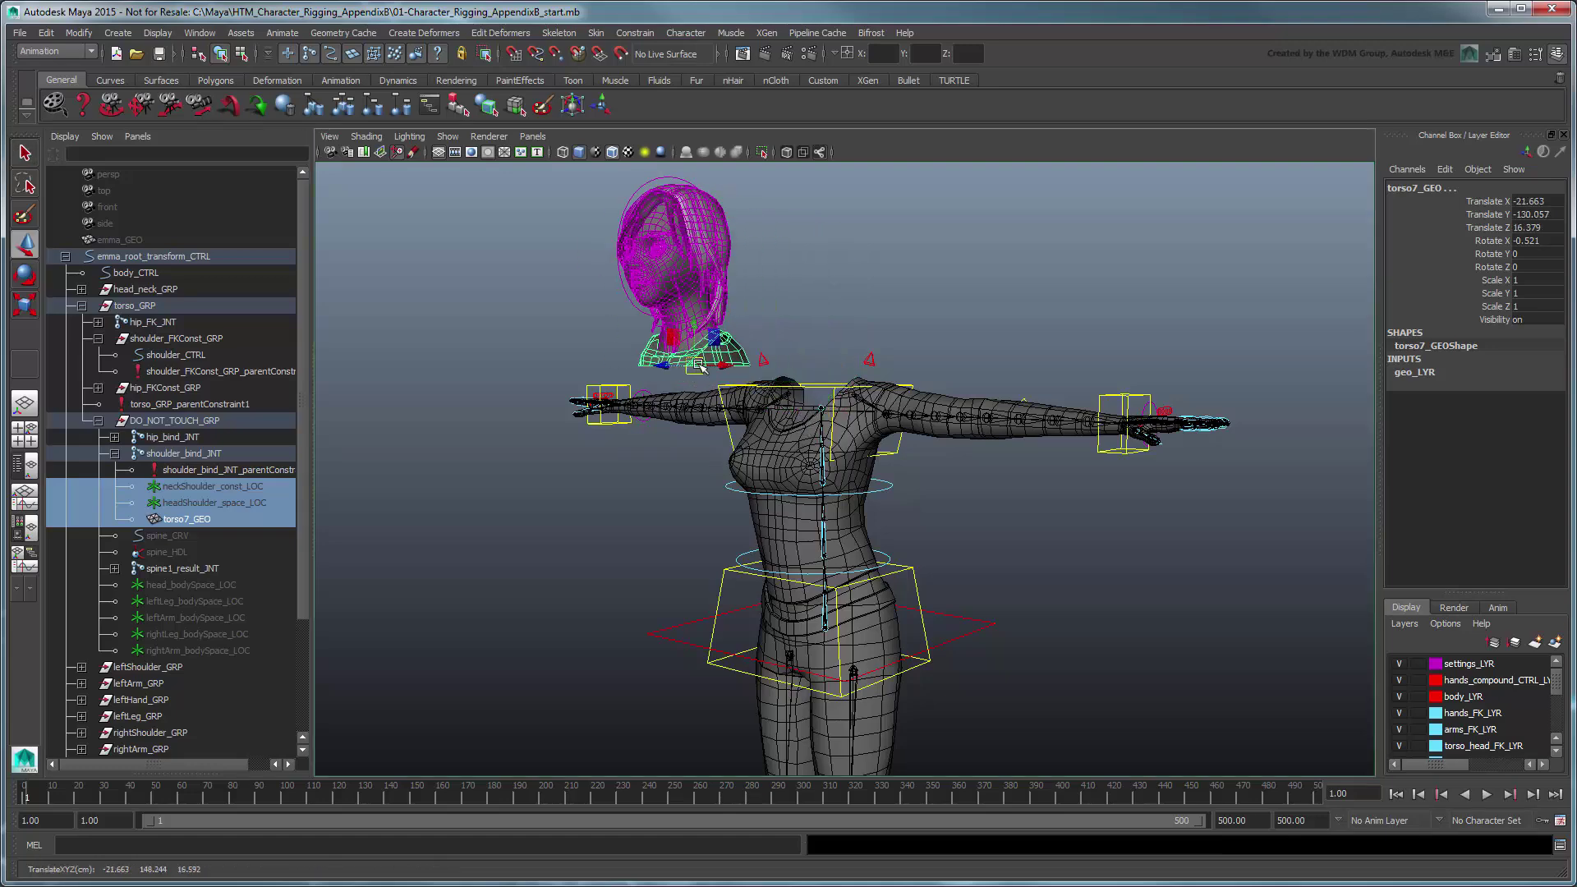
{"action": "key", "text": "ctrl+z"}
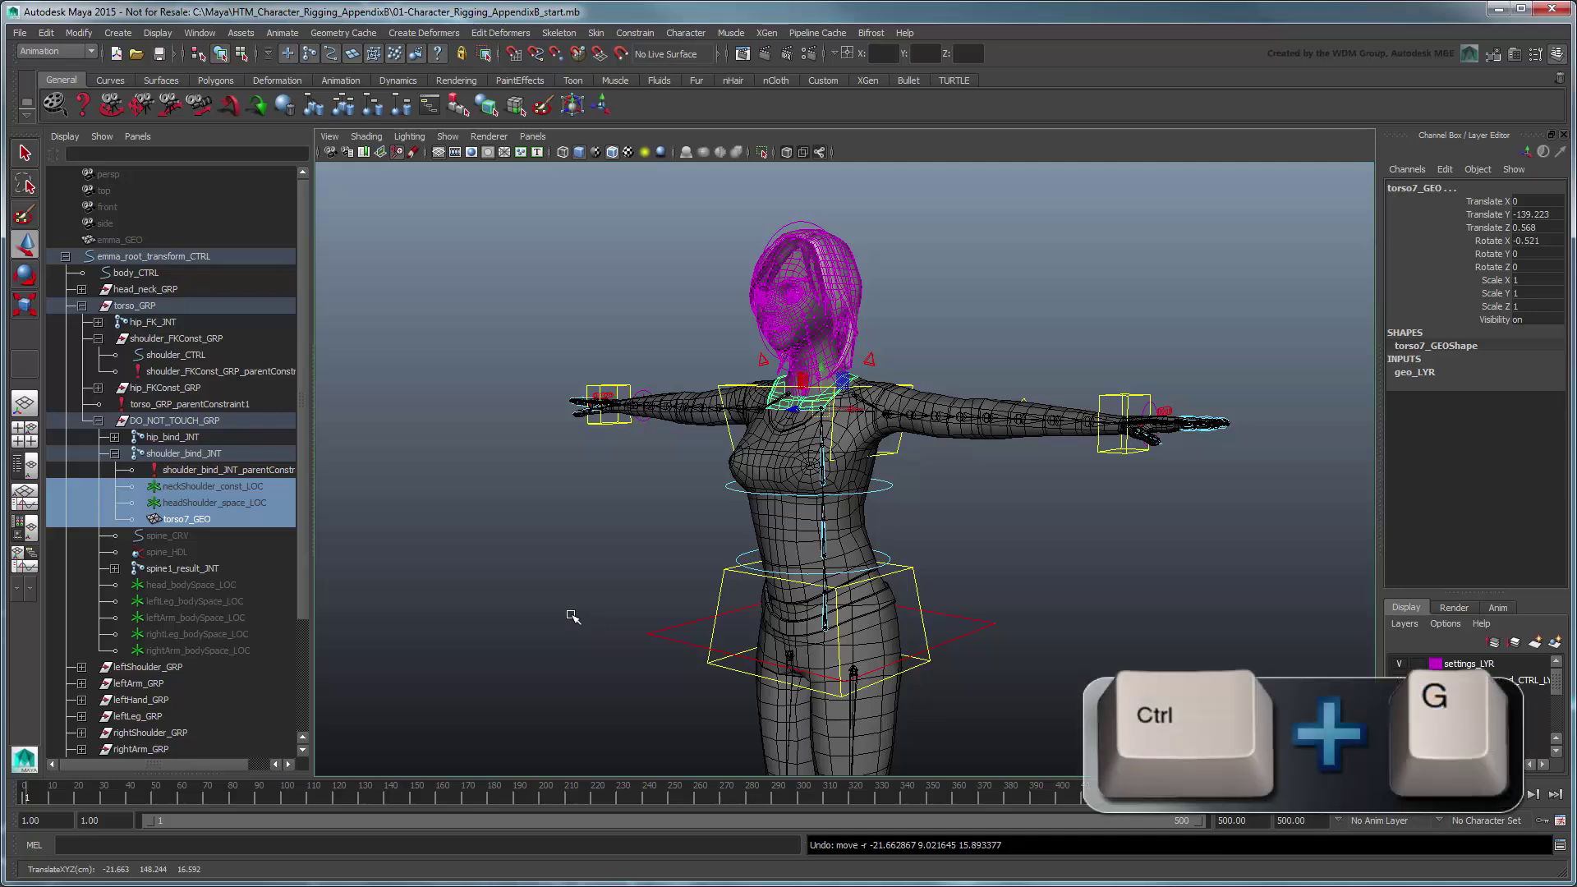
Group them as head_shoulders_GRP and parent the group under DO_NOT_TOUCH_GRP.
{"action": "key", "text": "ctrl+g"}
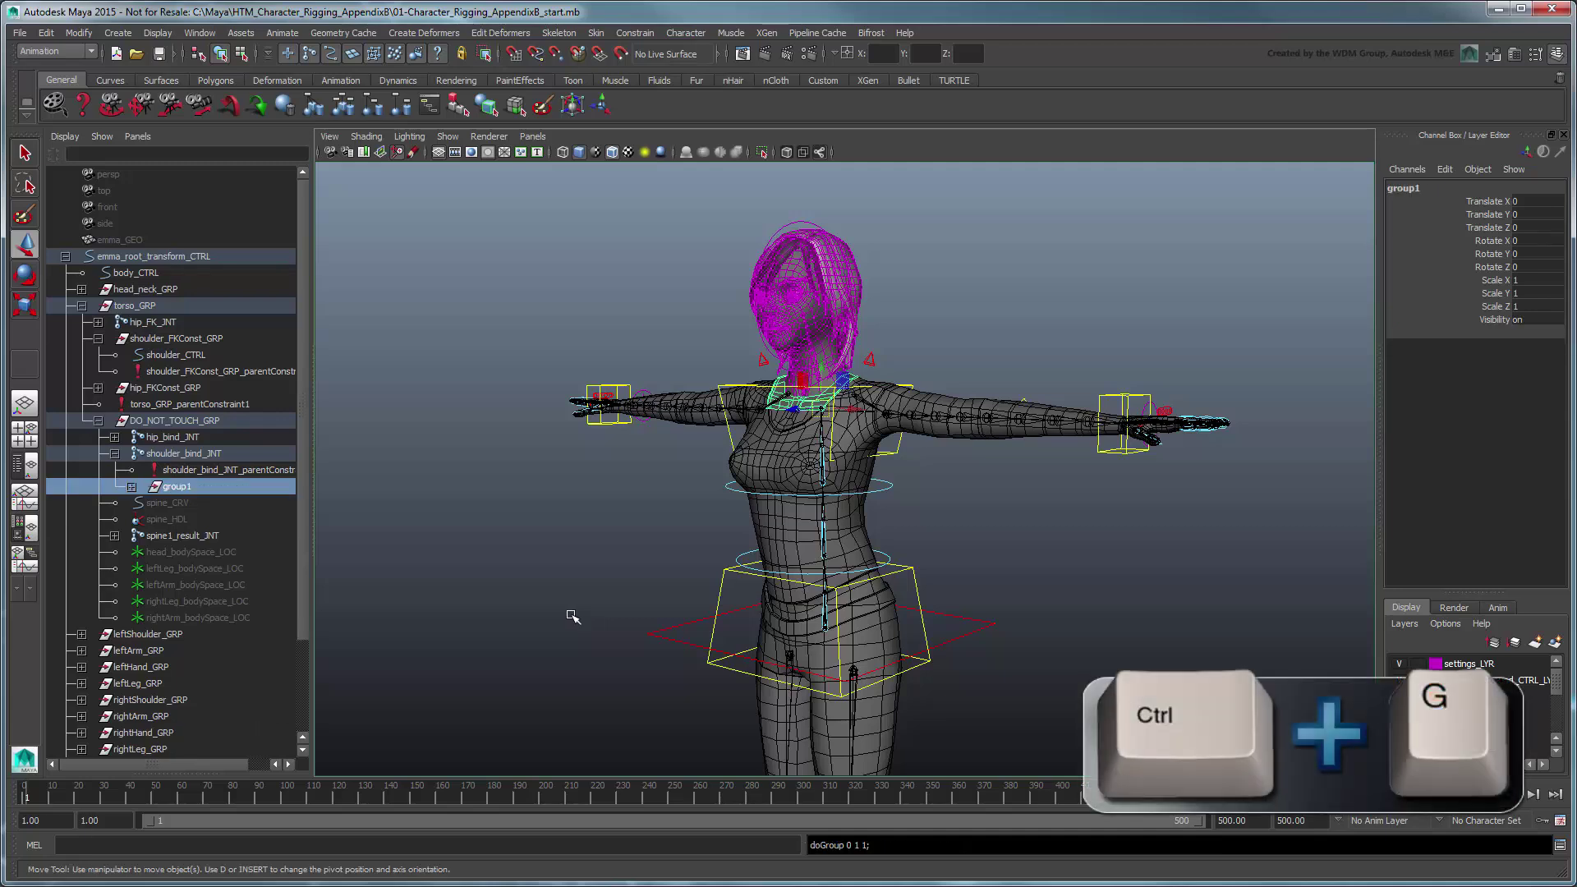
{"action": "double_click", "coordinate": [215, 489]}
{"action": "type", "text": "head_shoulders_GRP"}
{"action": "key", "text": "Return"}
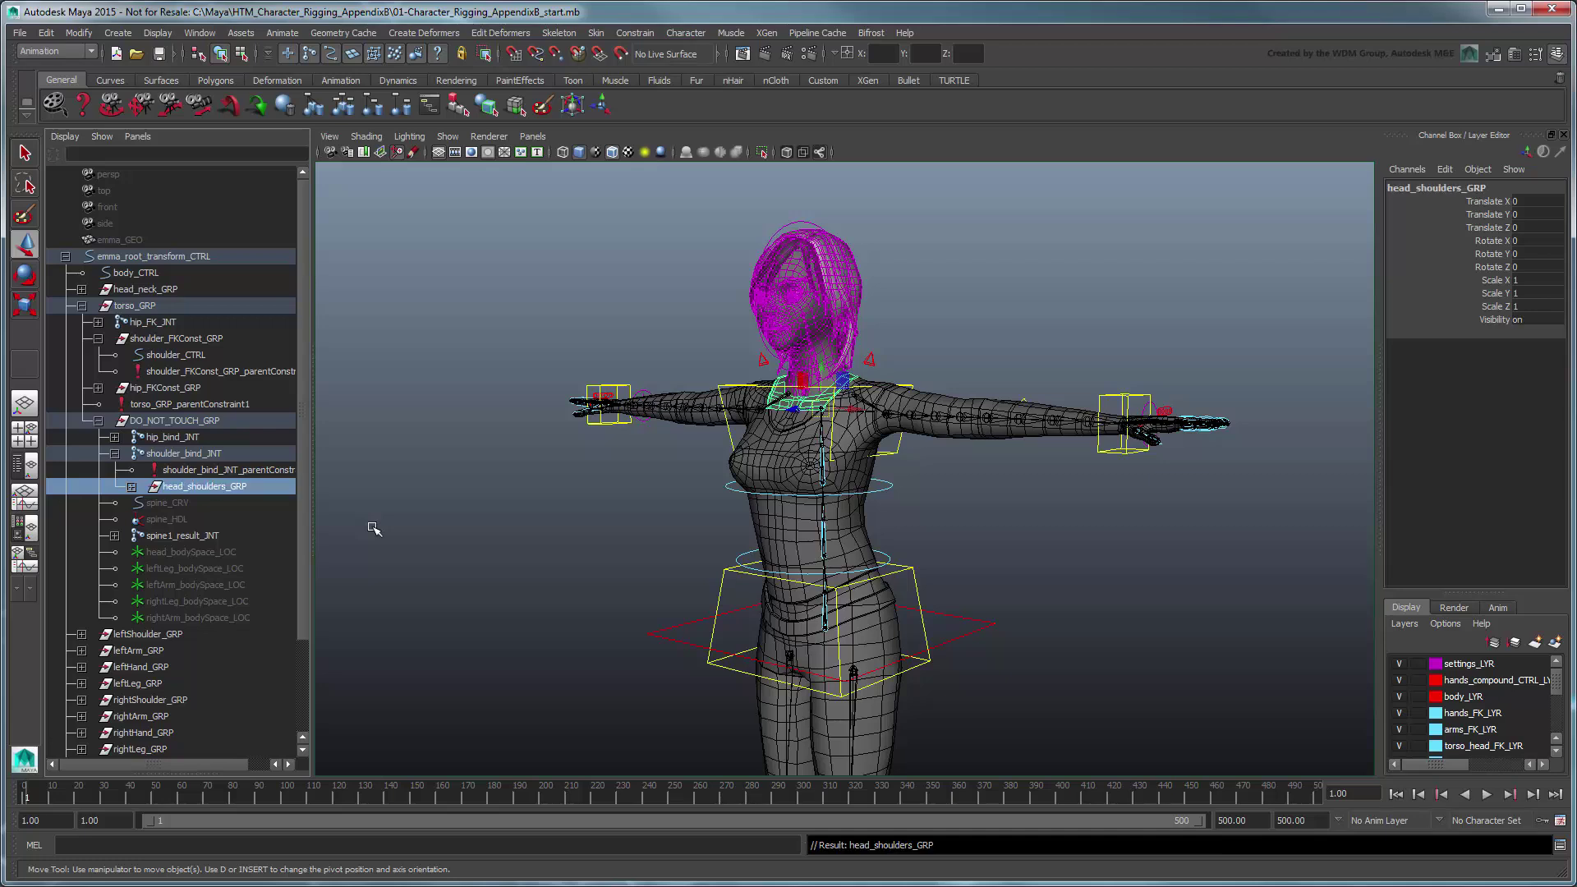
{"action": "left_click", "coordinate": [209, 489]}
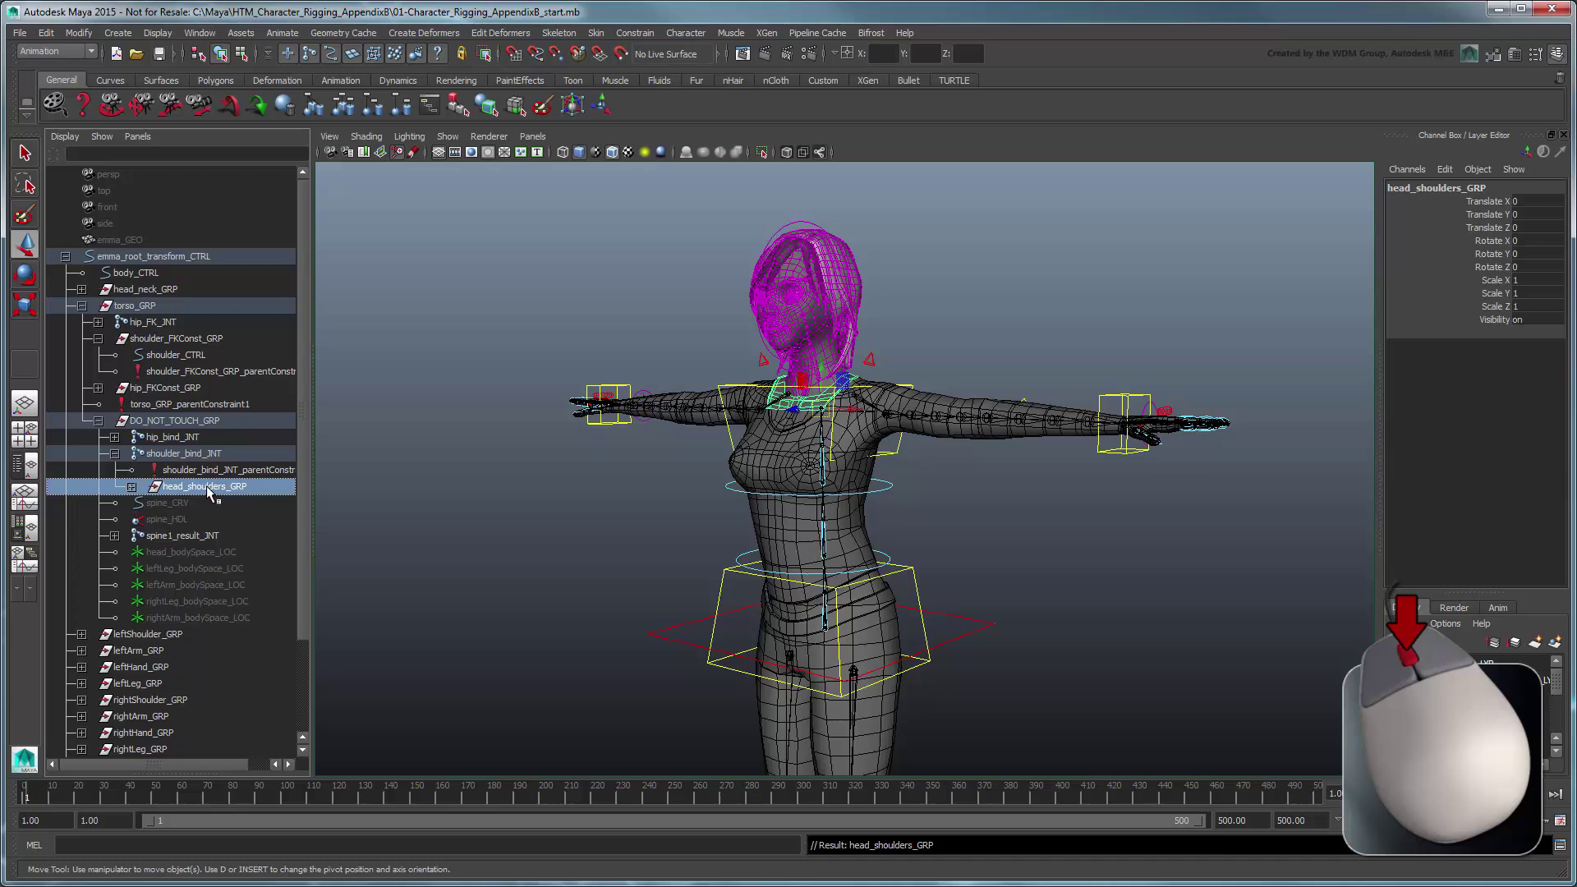
{"action": "middle_click_drag", "start_coordinate": [208, 491], "coordinate": [211, 422]}
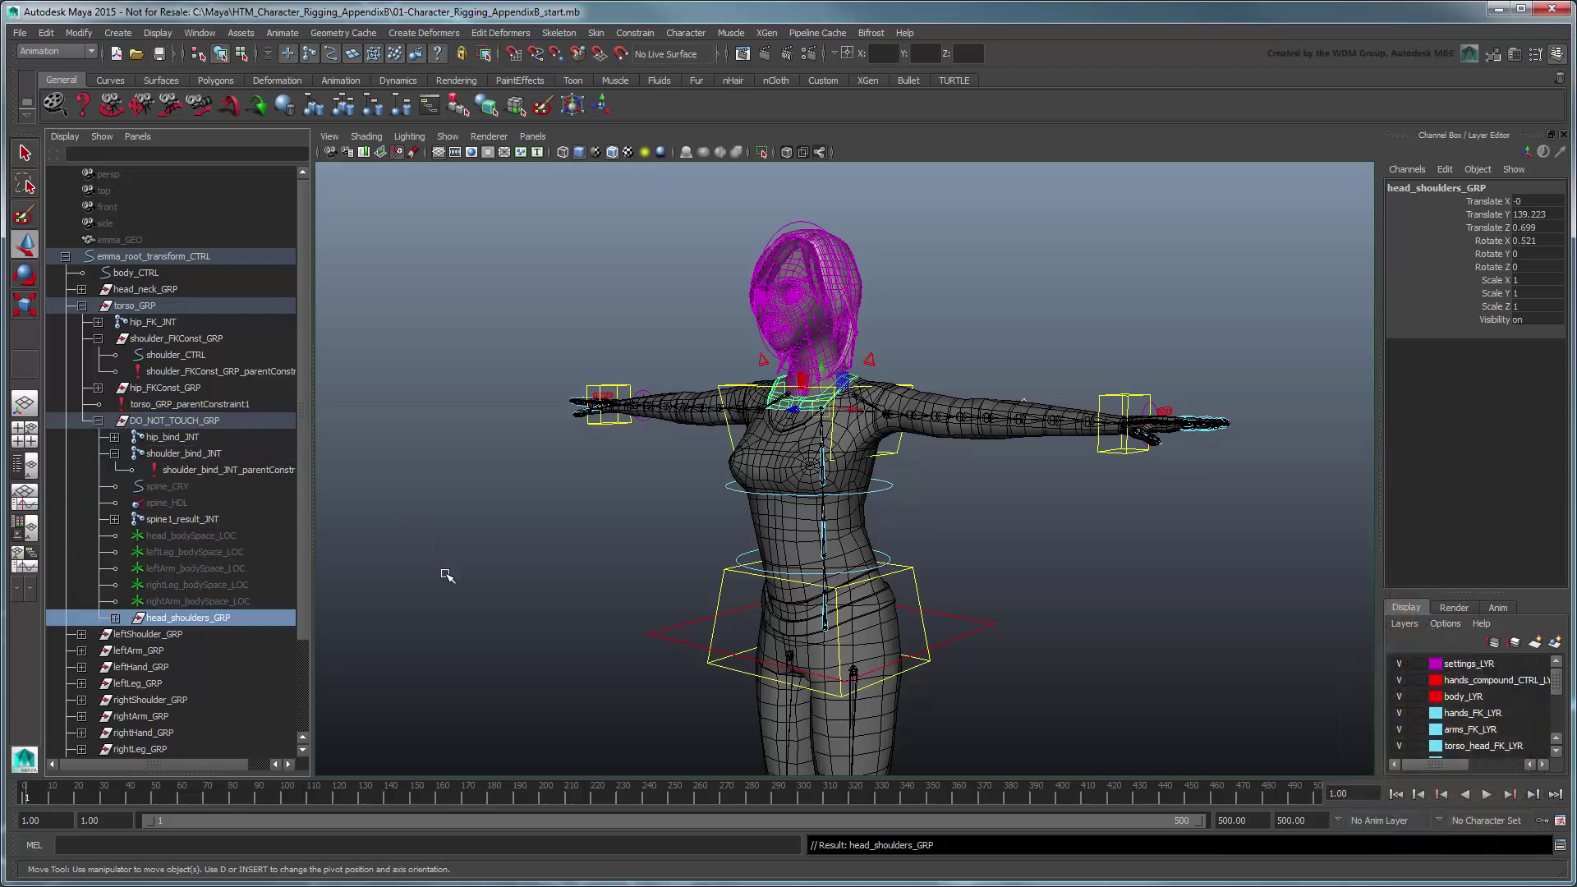
{"action": "left_click_drag", "start_coordinate": [303, 529], "coordinate": [312, 629]}
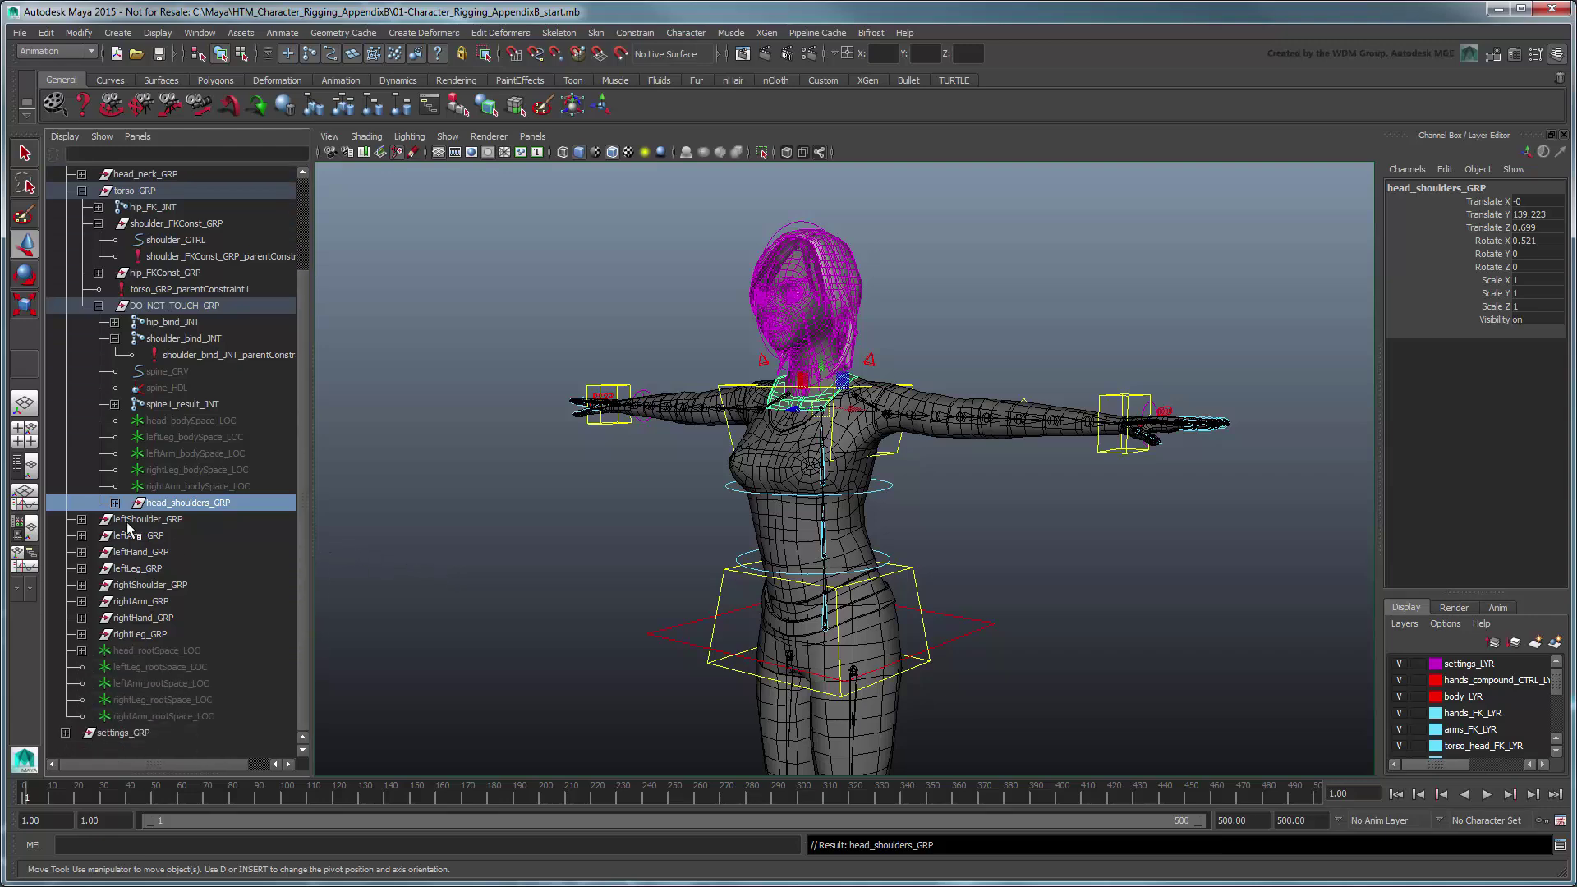
Replace leftShoulder_GRP's old parent constraint with one driven by head_shoulders_GRP.
{"action": "left_click", "coordinate": [85, 522]}
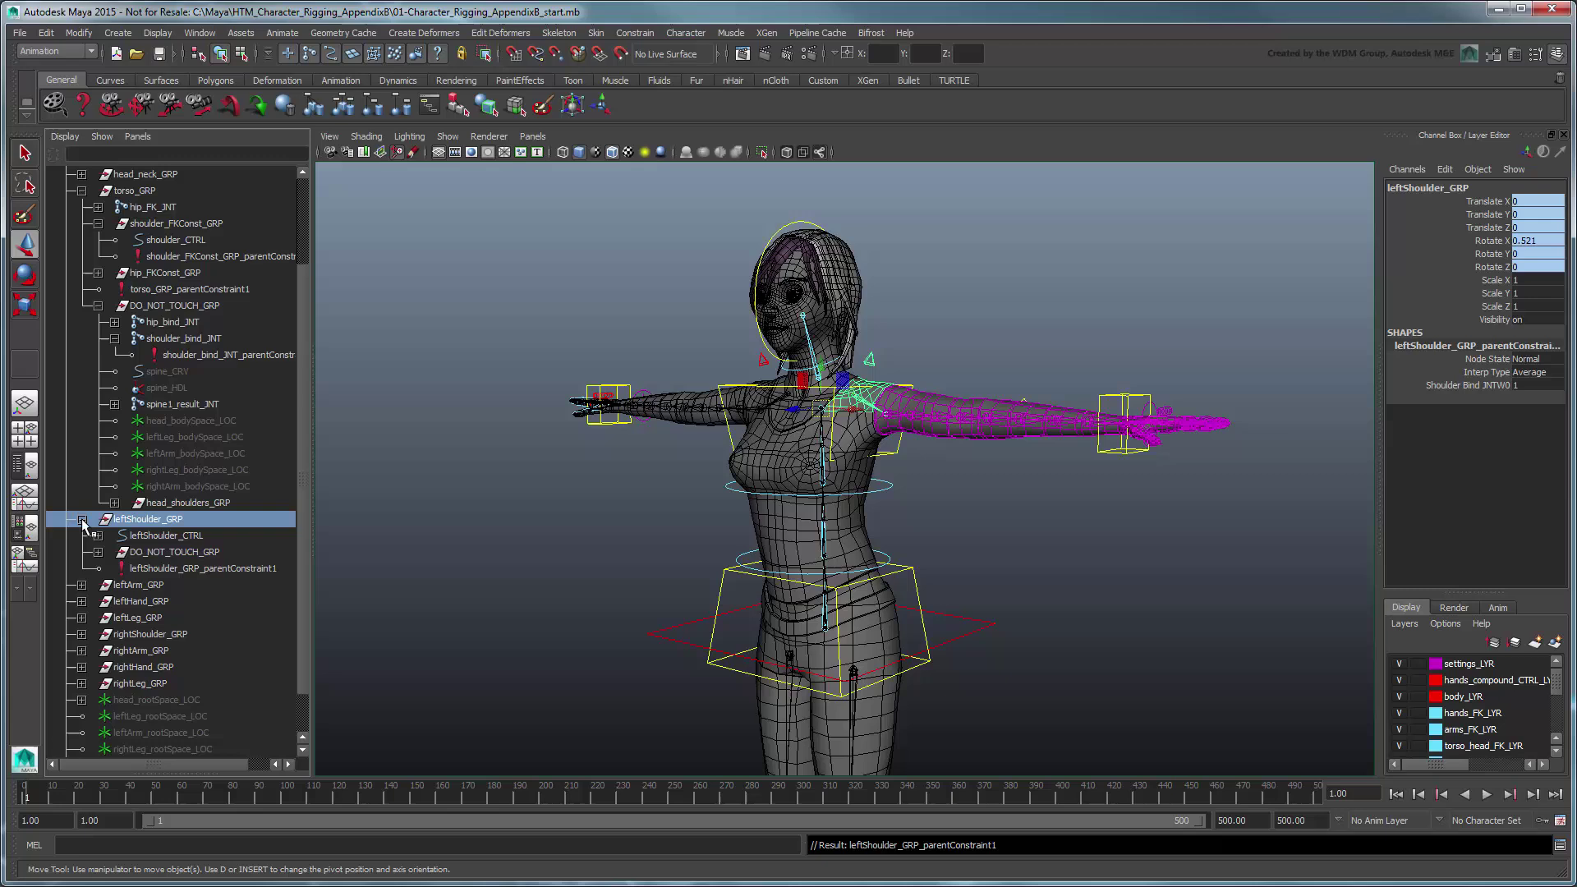
{"action": "left_click", "coordinate": [169, 570]}
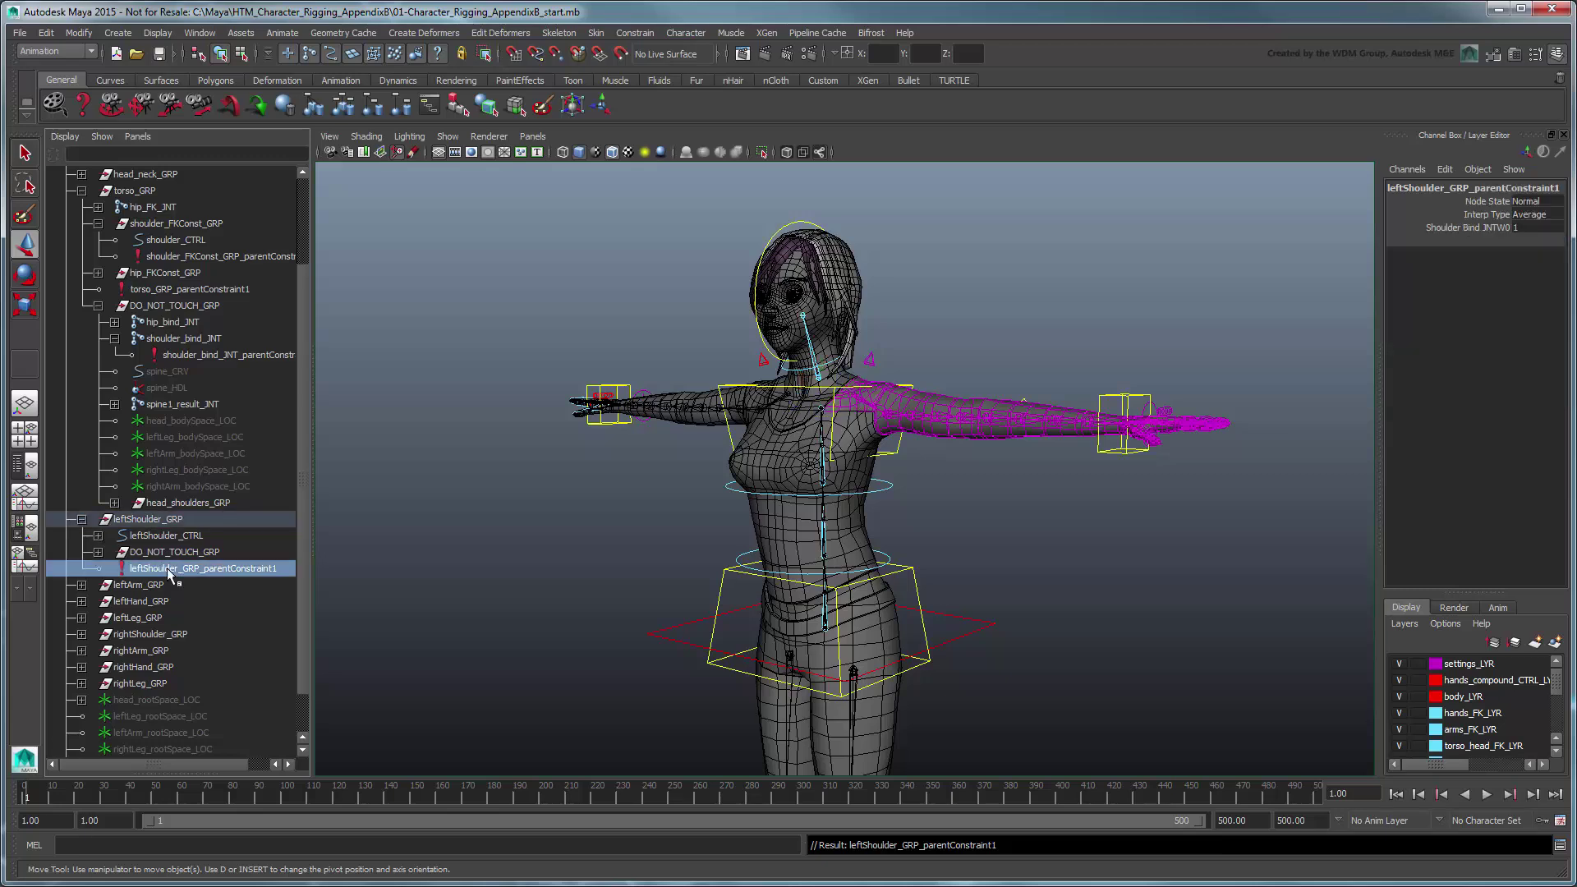
{"action": "key", "text": "Delete"}
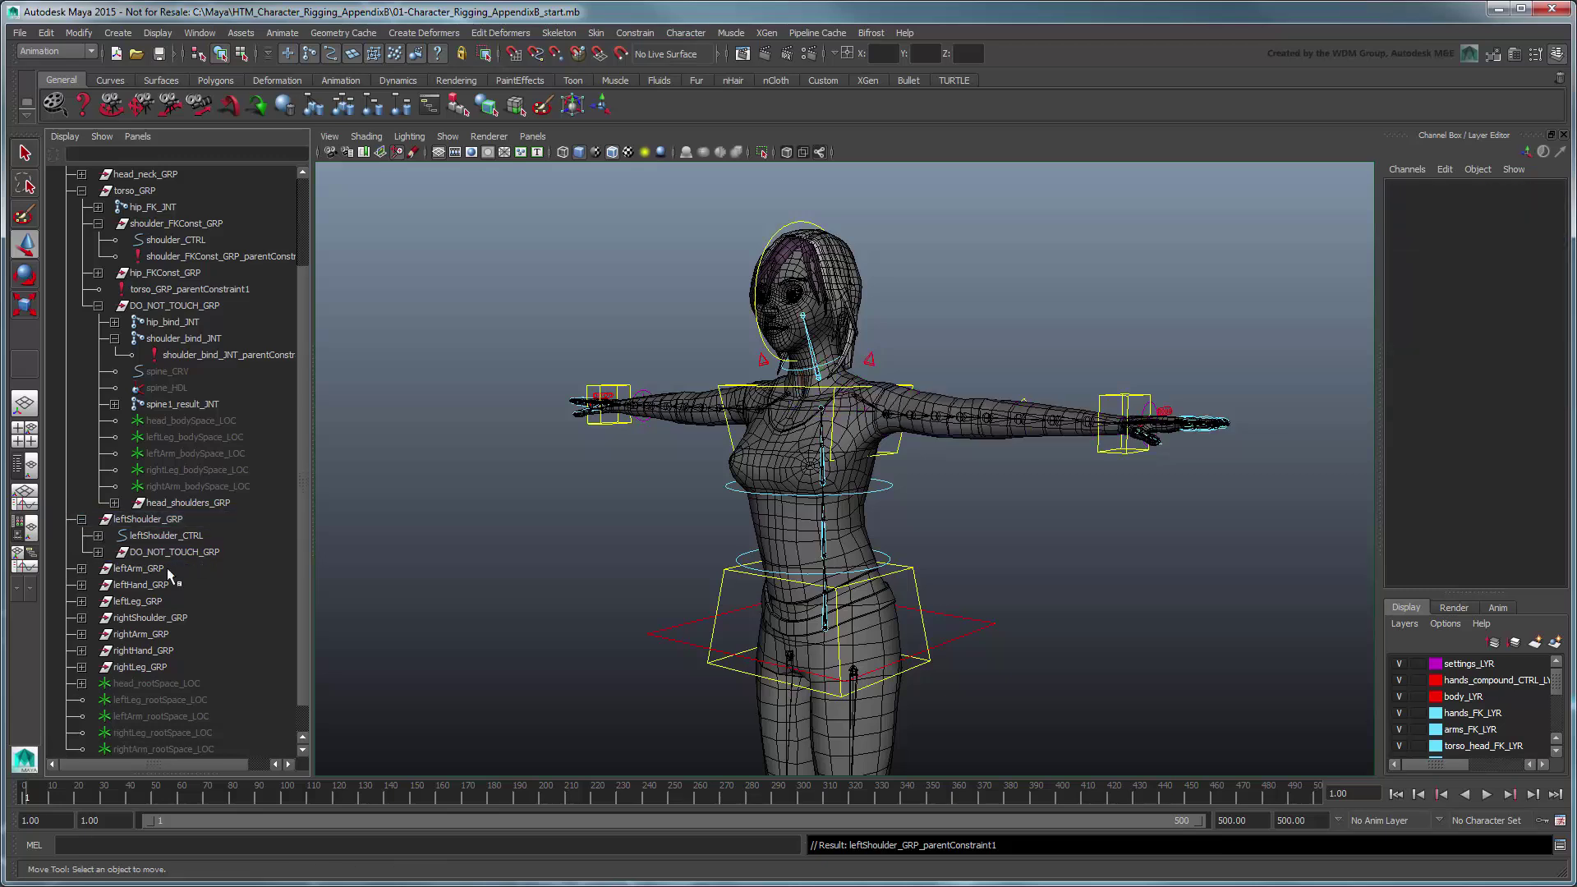
{"action": "left_click", "coordinate": [191, 504]}
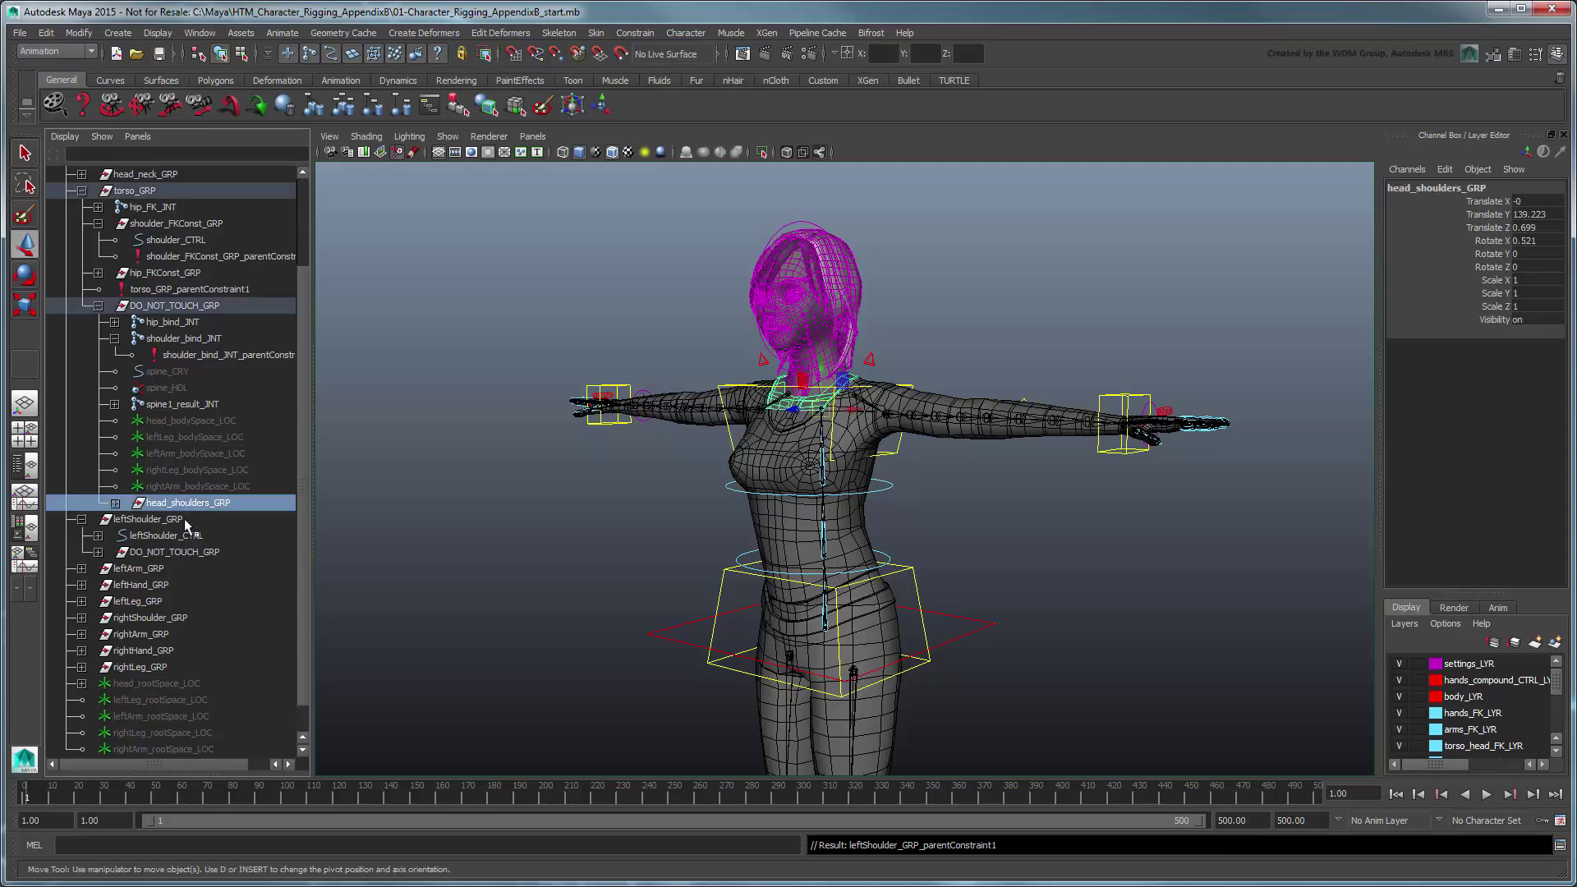
{"action": "left_click", "coordinate": [186, 520], "text": "ctrl"}
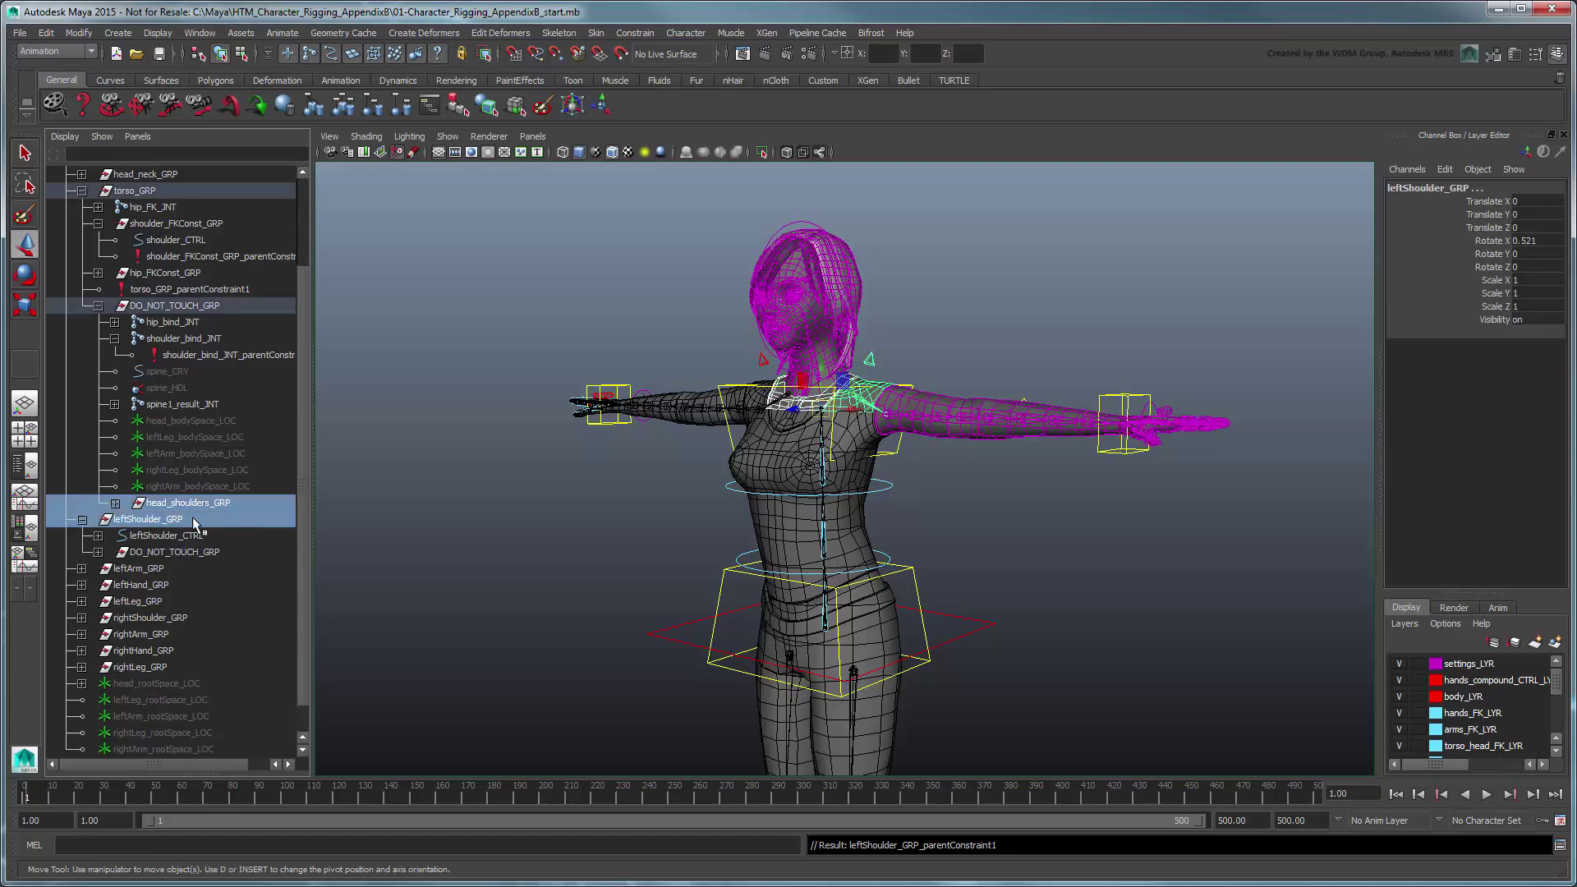
{"action": "left_click", "coordinate": [635, 33]}
{"action": "left_click", "coordinate": [693, 119]}
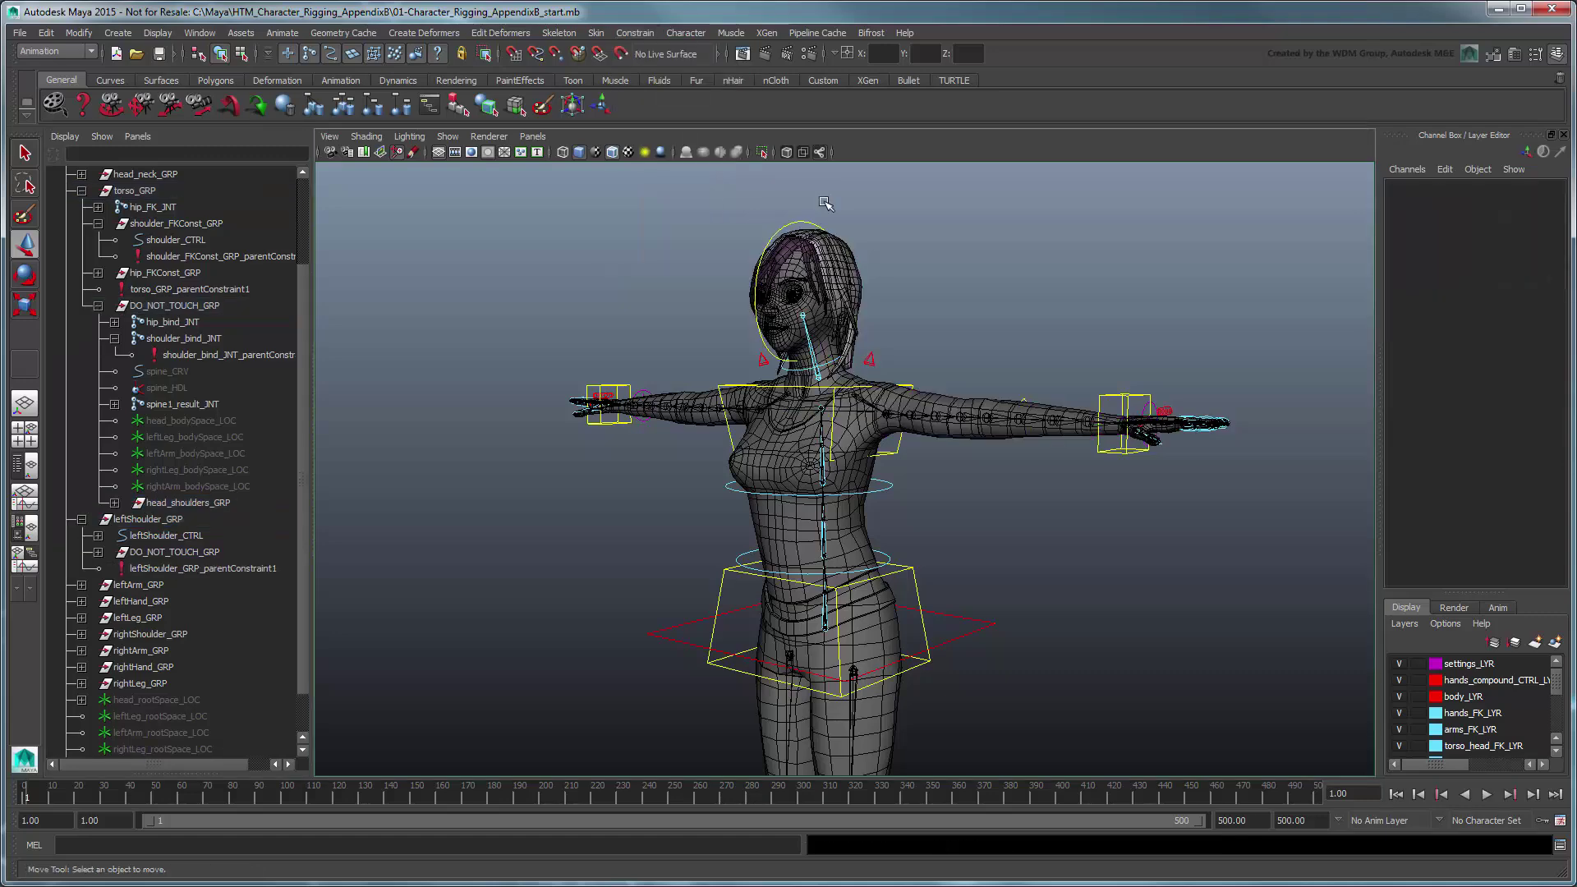
{"action": "left_click", "coordinate": [82, 519]}
Replace rightShoulder_GRP's old parent constraint with one driven by head_shoulders_GRP.
{"action": "left_click", "coordinate": [82, 585]}
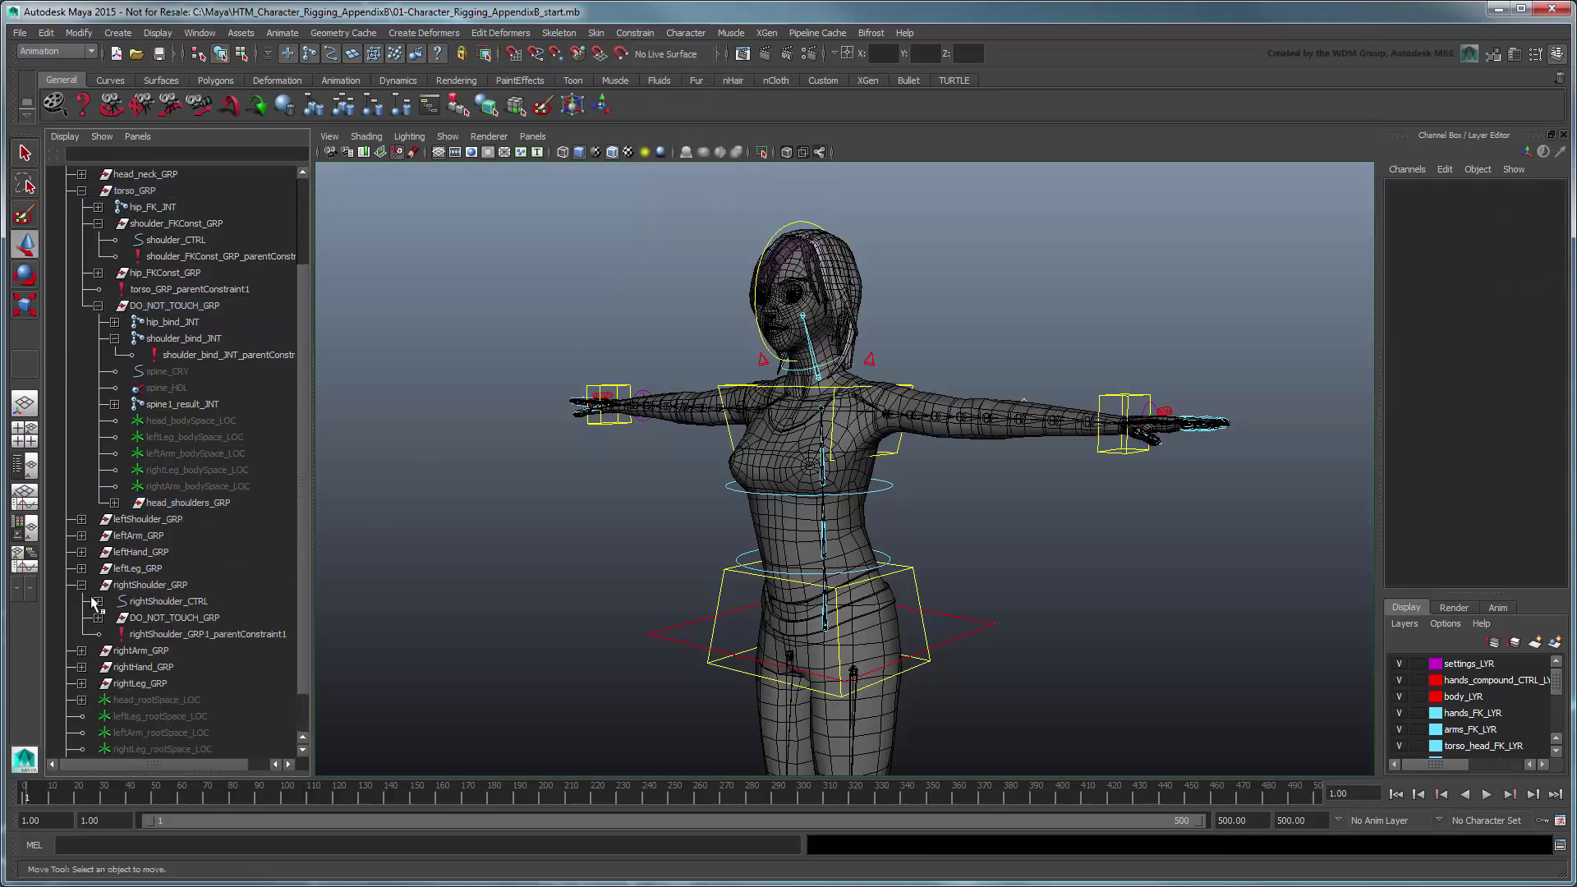
{"action": "left_click", "coordinate": [171, 635]}
{"action": "key", "text": "Delete"}
{"action": "left_click", "coordinate": [194, 503]}
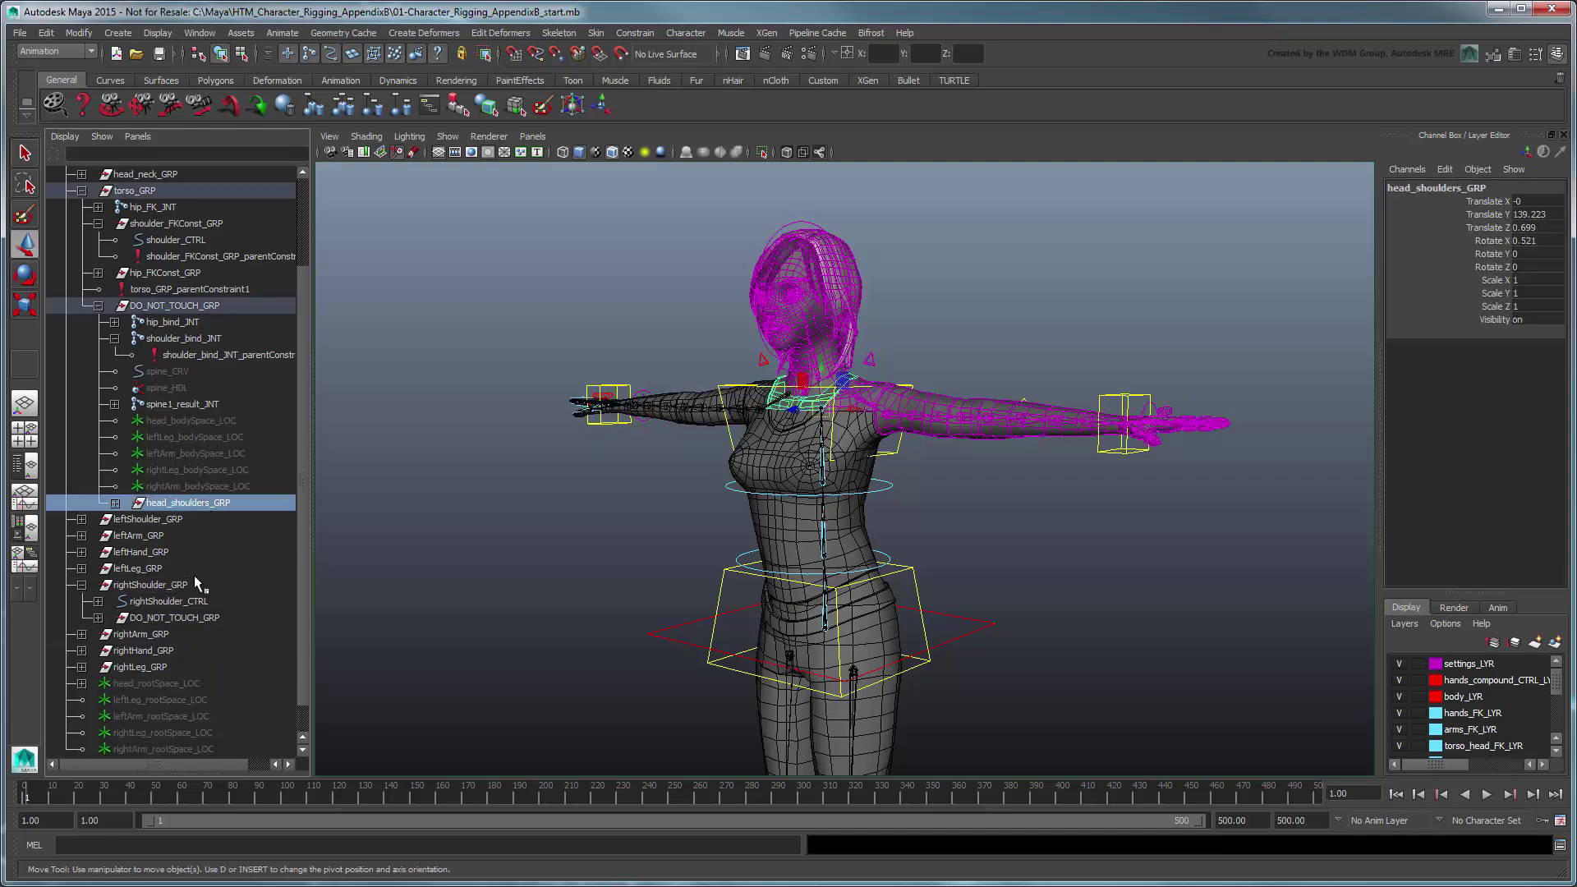
{"action": "left_click", "coordinate": [176, 585], "text": "ctrl"}
{"action": "left_click", "coordinate": [635, 33]}
{"action": "left_click", "coordinate": [678, 116]}
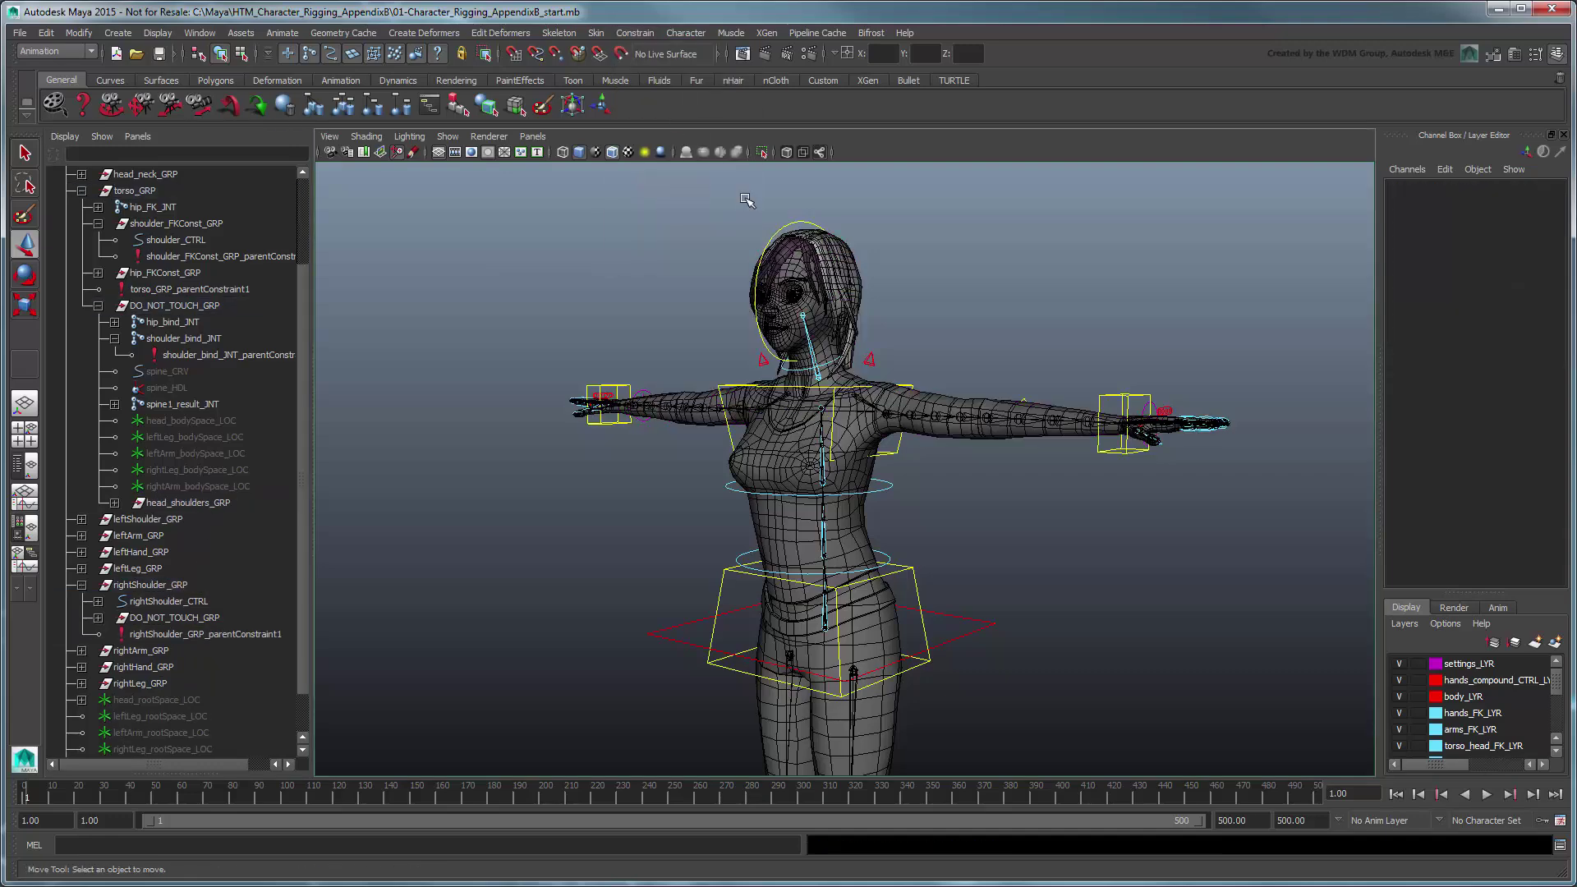
{"action": "left_click", "coordinate": [82, 585]}
Test-move head_shoulders_GRP to confirm the arms follow, then undo back to T-pose.
{"action": "left_click", "coordinate": [194, 503]}
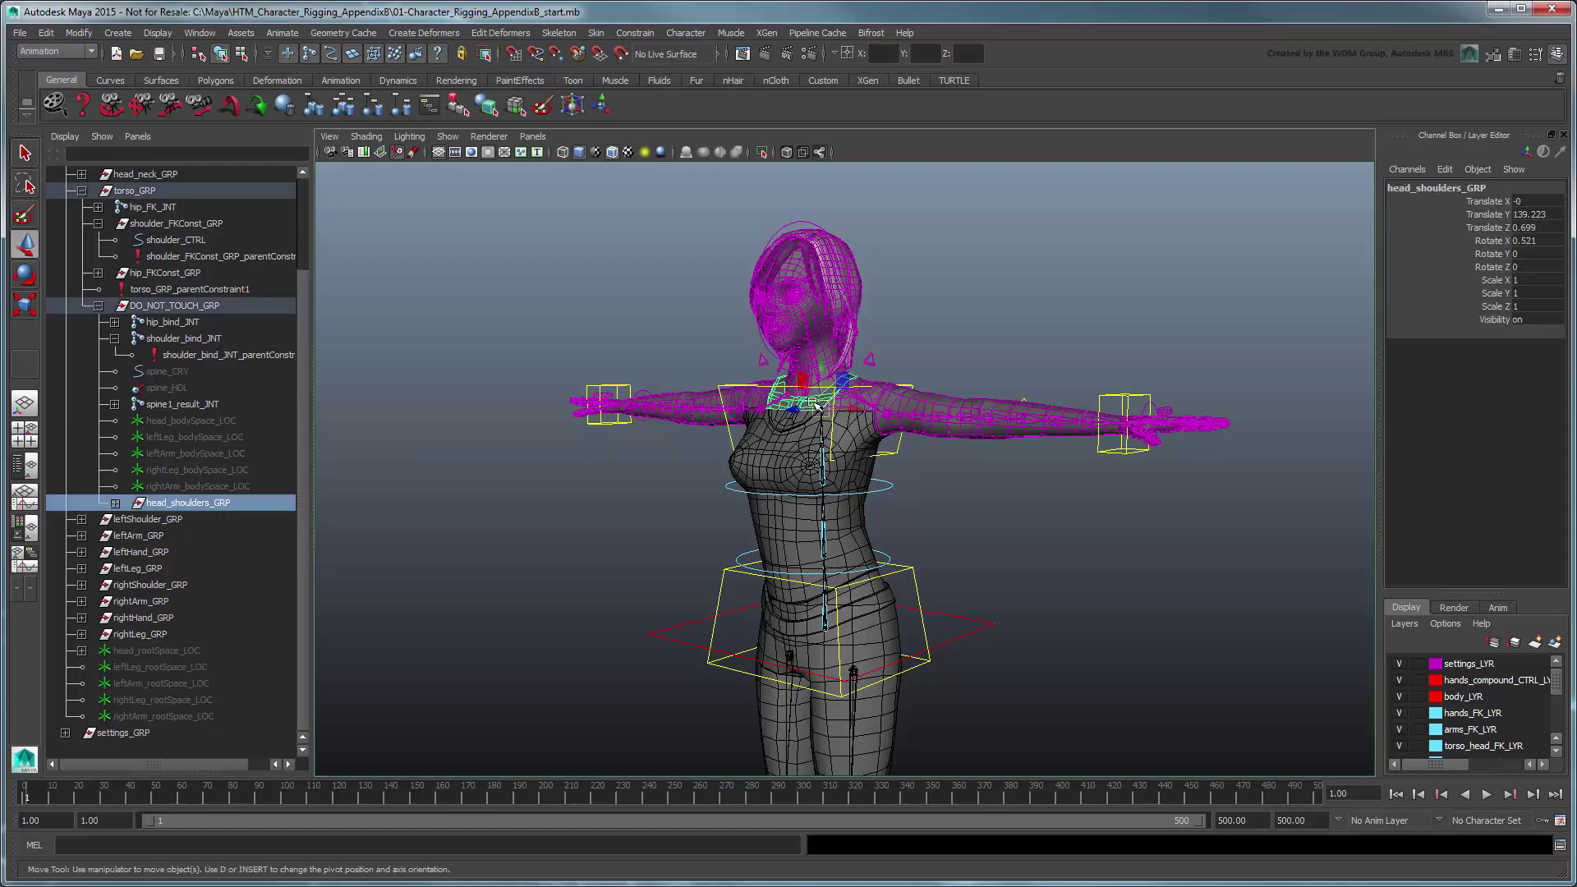
{"action": "left_click_drag", "start_coordinate": [825, 409], "coordinate": [672, 306]}
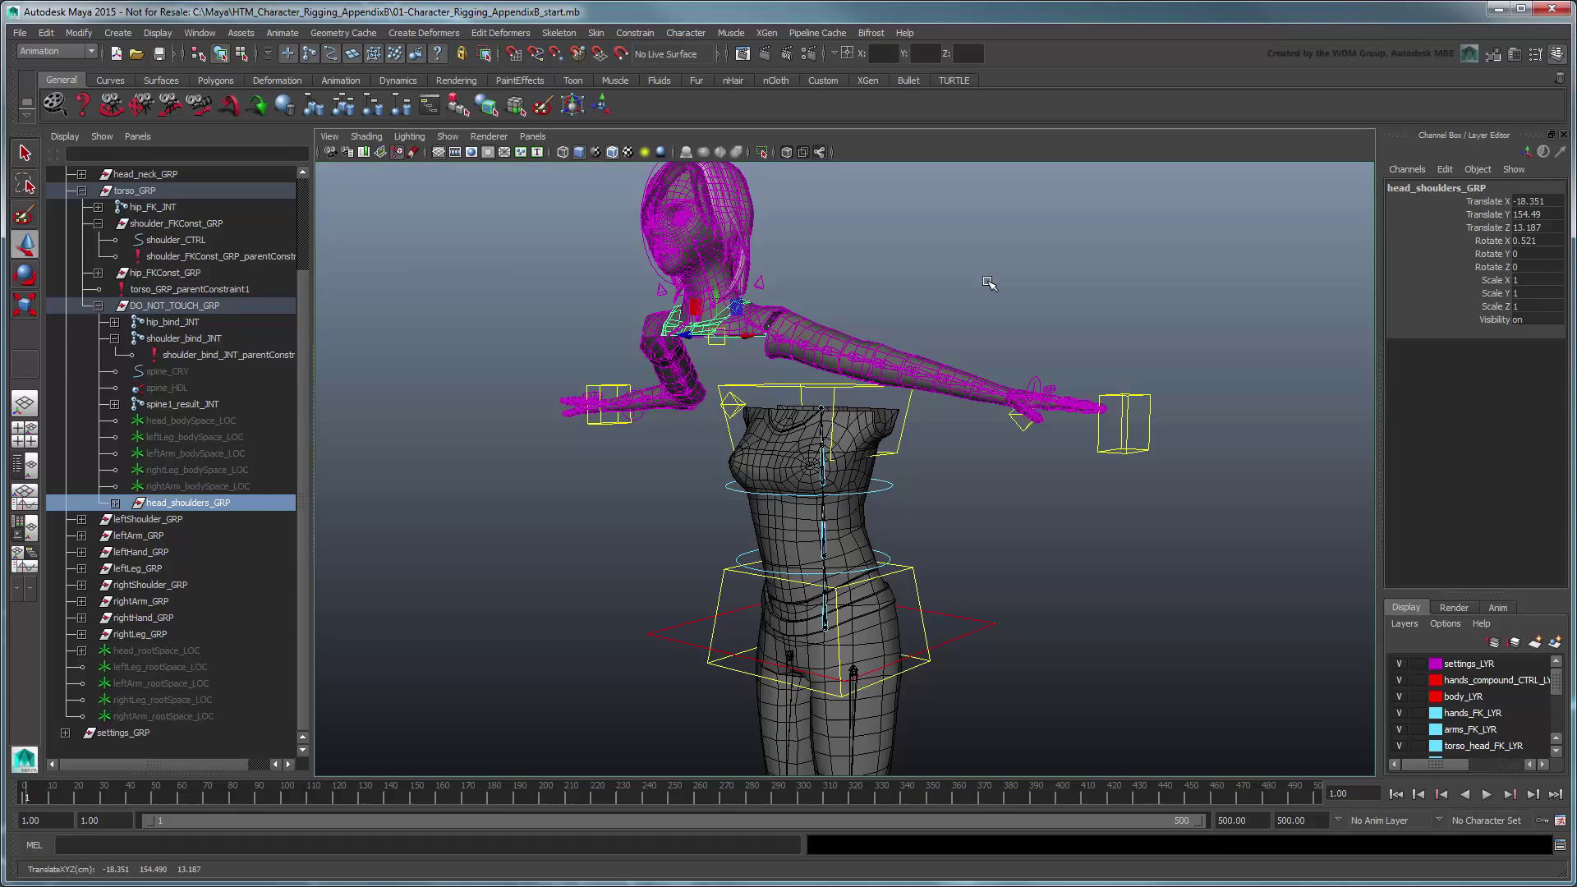
{"action": "key", "text": "ctrl+z"}
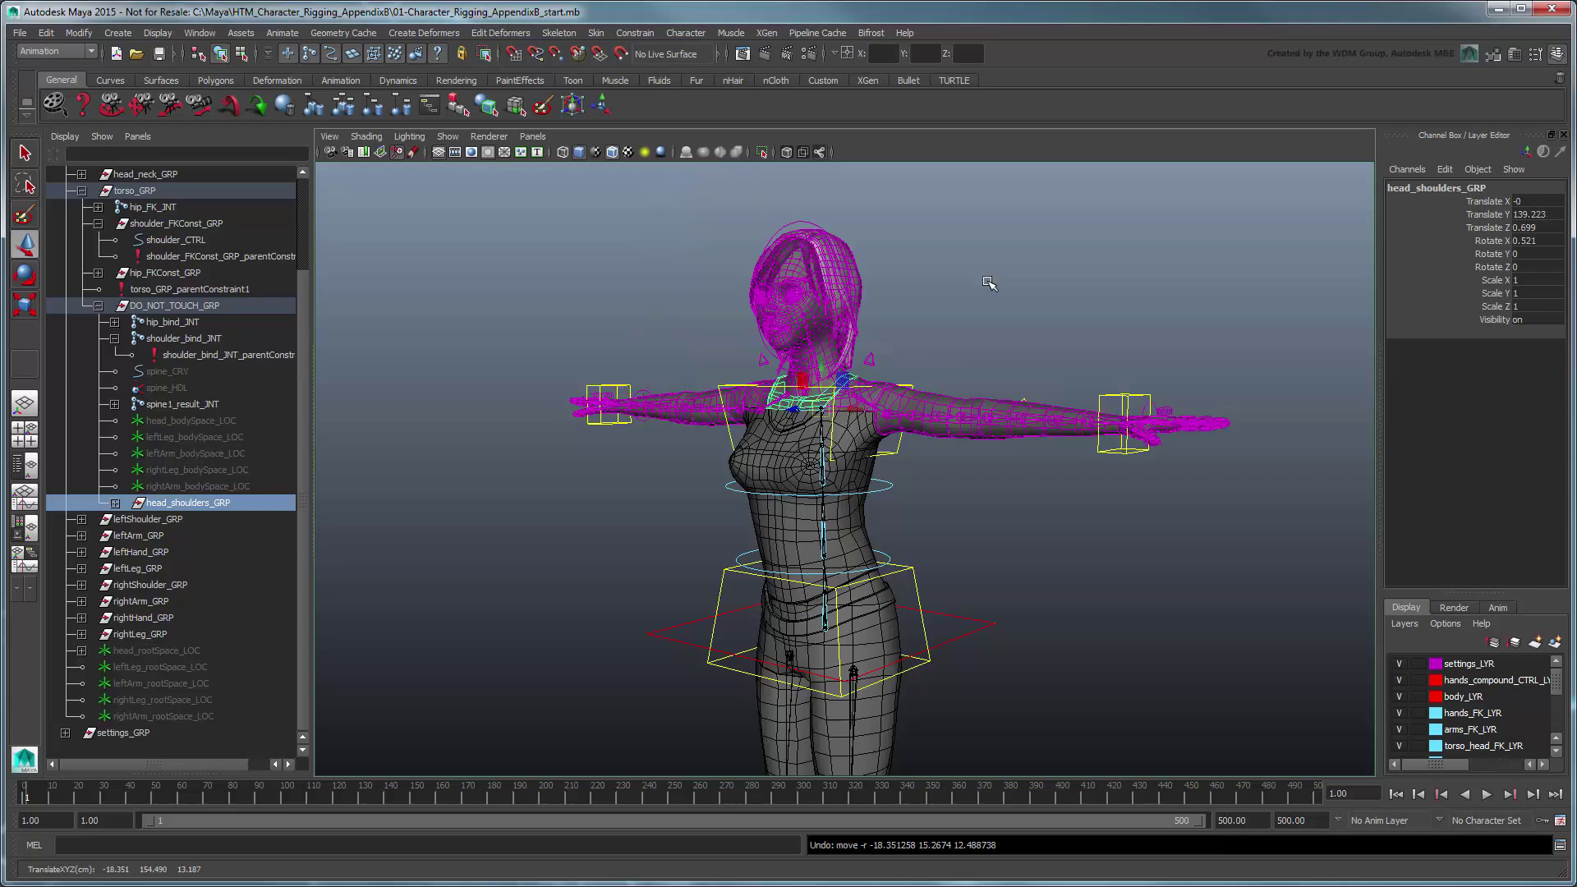
Parent-constrain head_shoulders_GRP to shoulder_bind_JNT.
{"action": "left_click", "coordinate": [216, 340]}
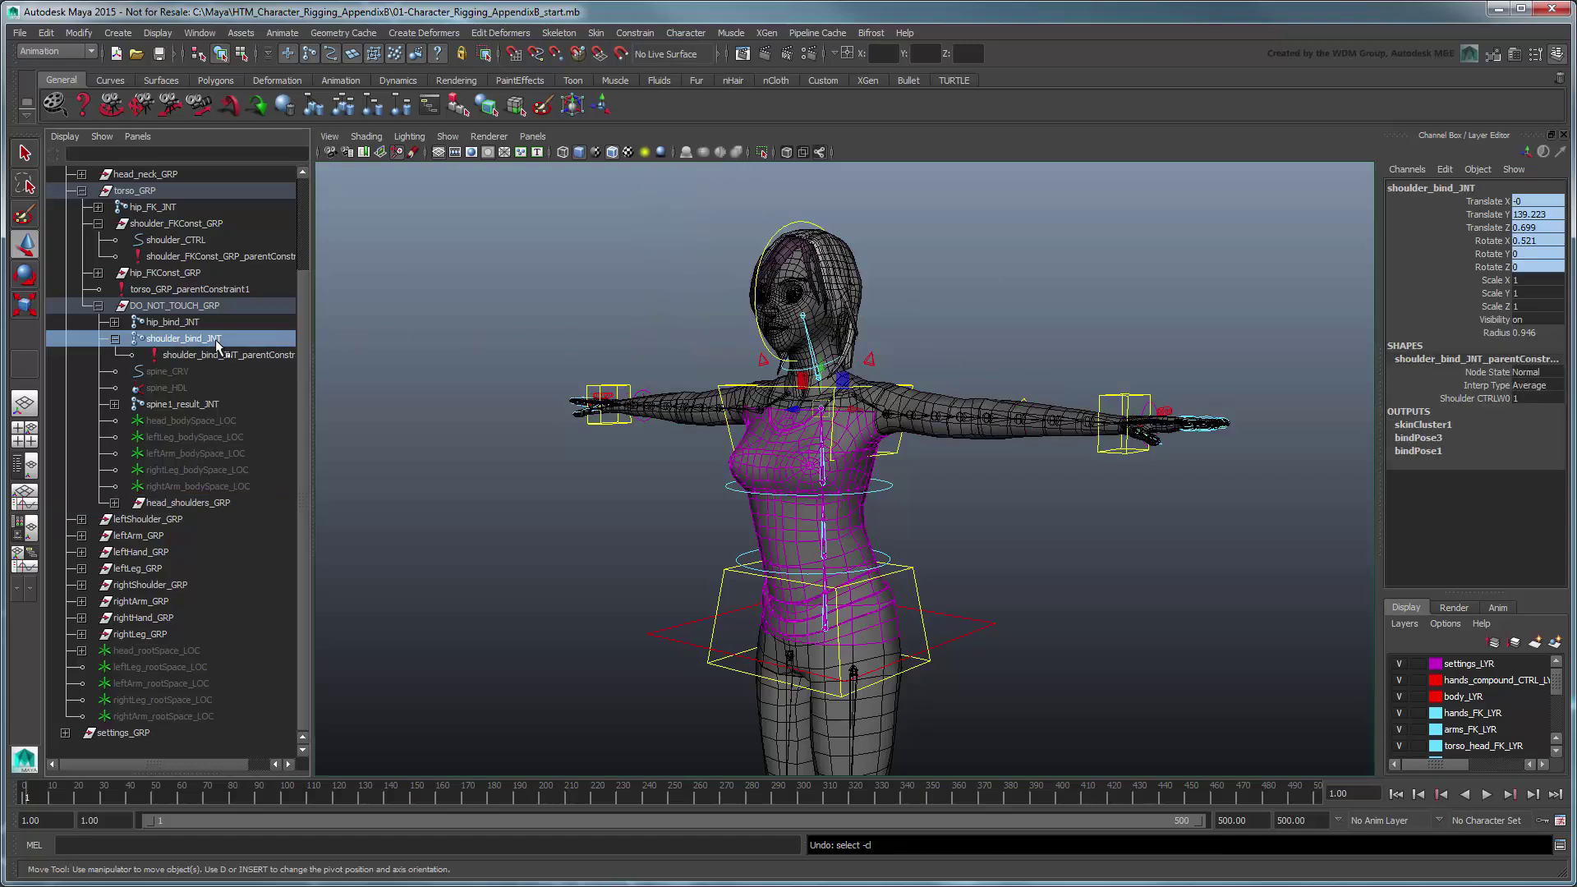
{"action": "left_click", "coordinate": [213, 504], "text": "ctrl"}
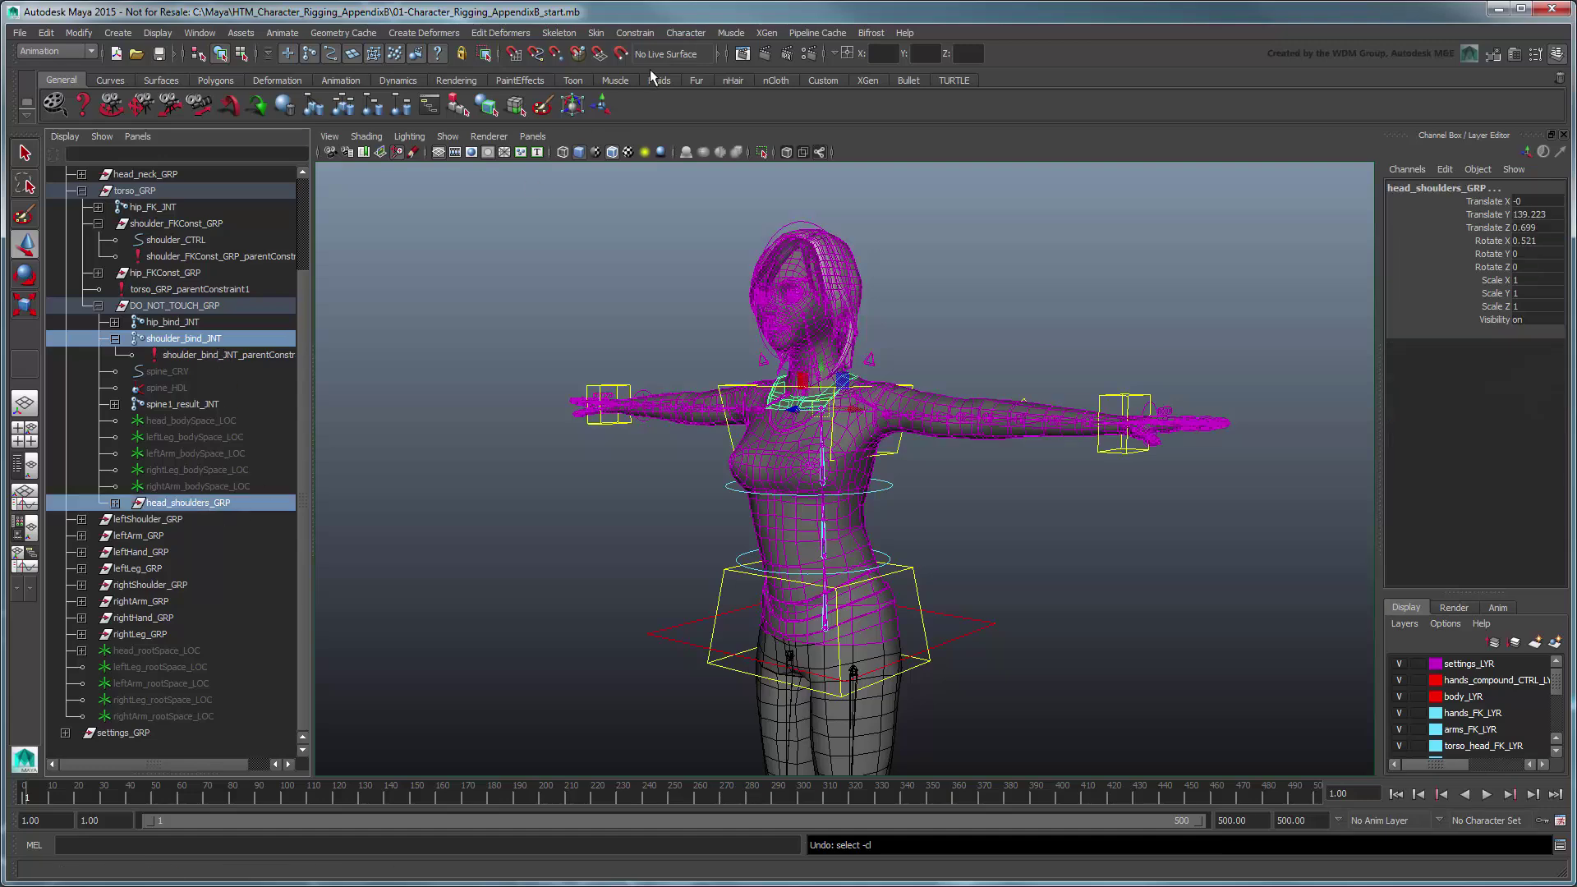
{"action": "left_click", "coordinate": [647, 34]}
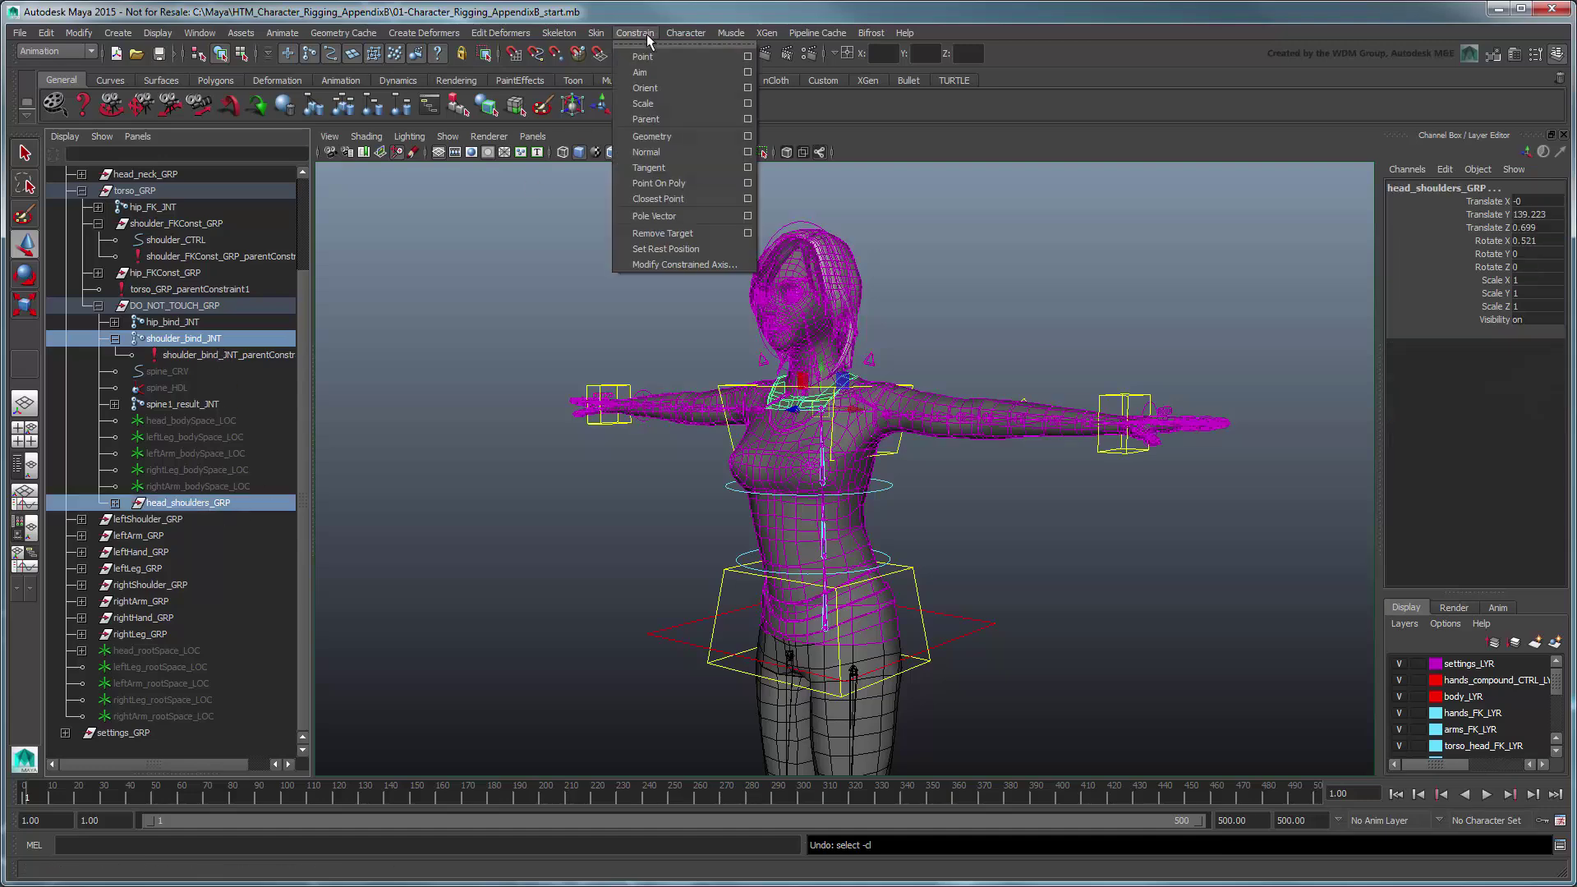
{"action": "left_click", "coordinate": [707, 118]}
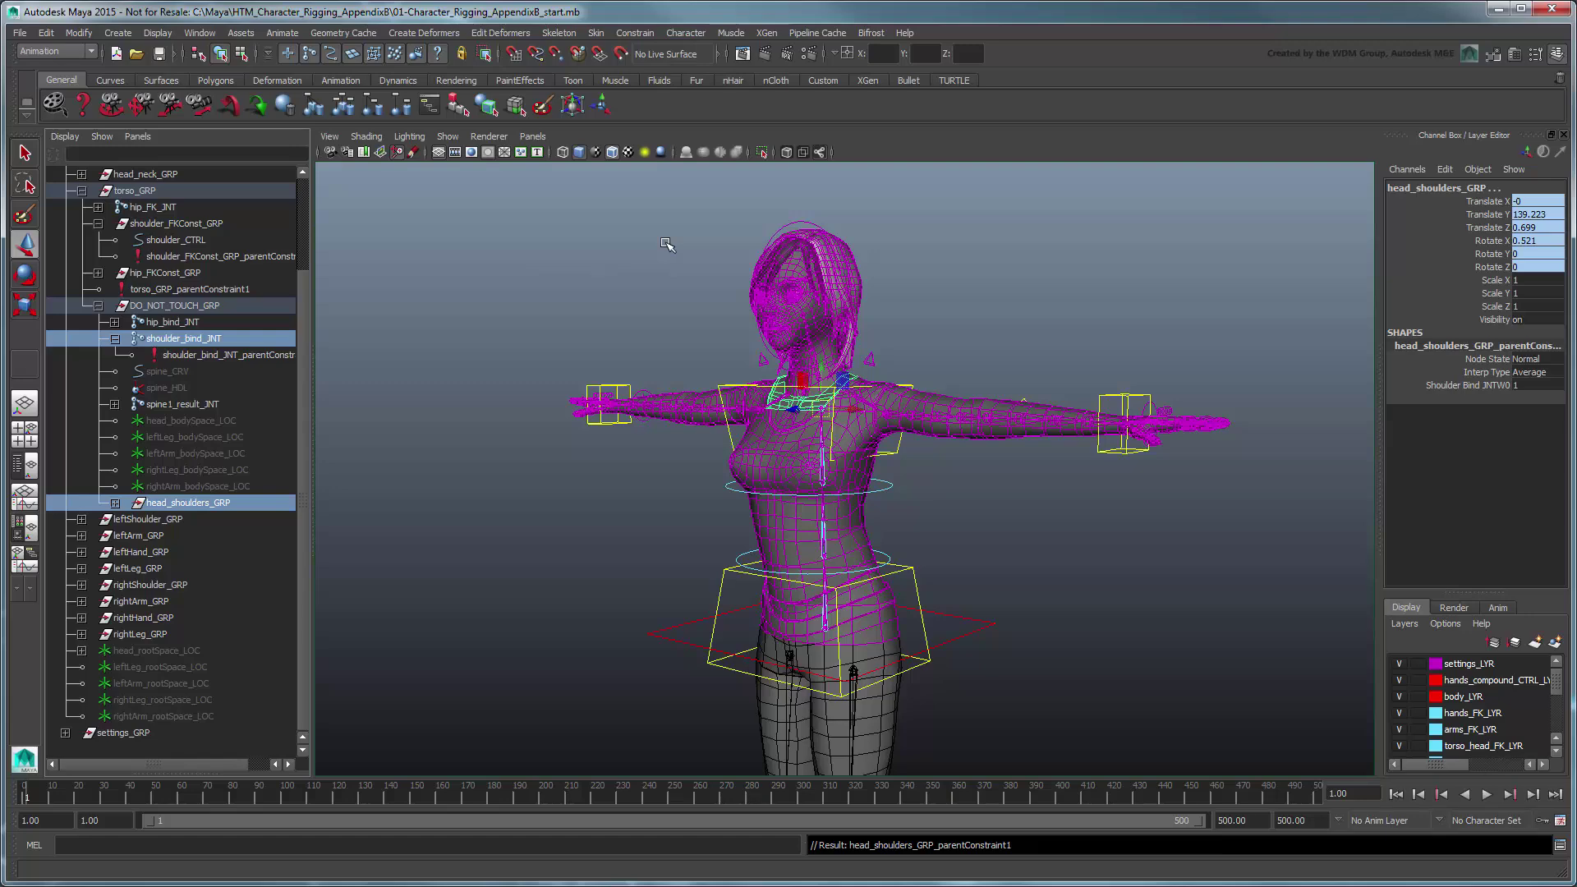
{"action": "key", "text": "ctrl+z"}
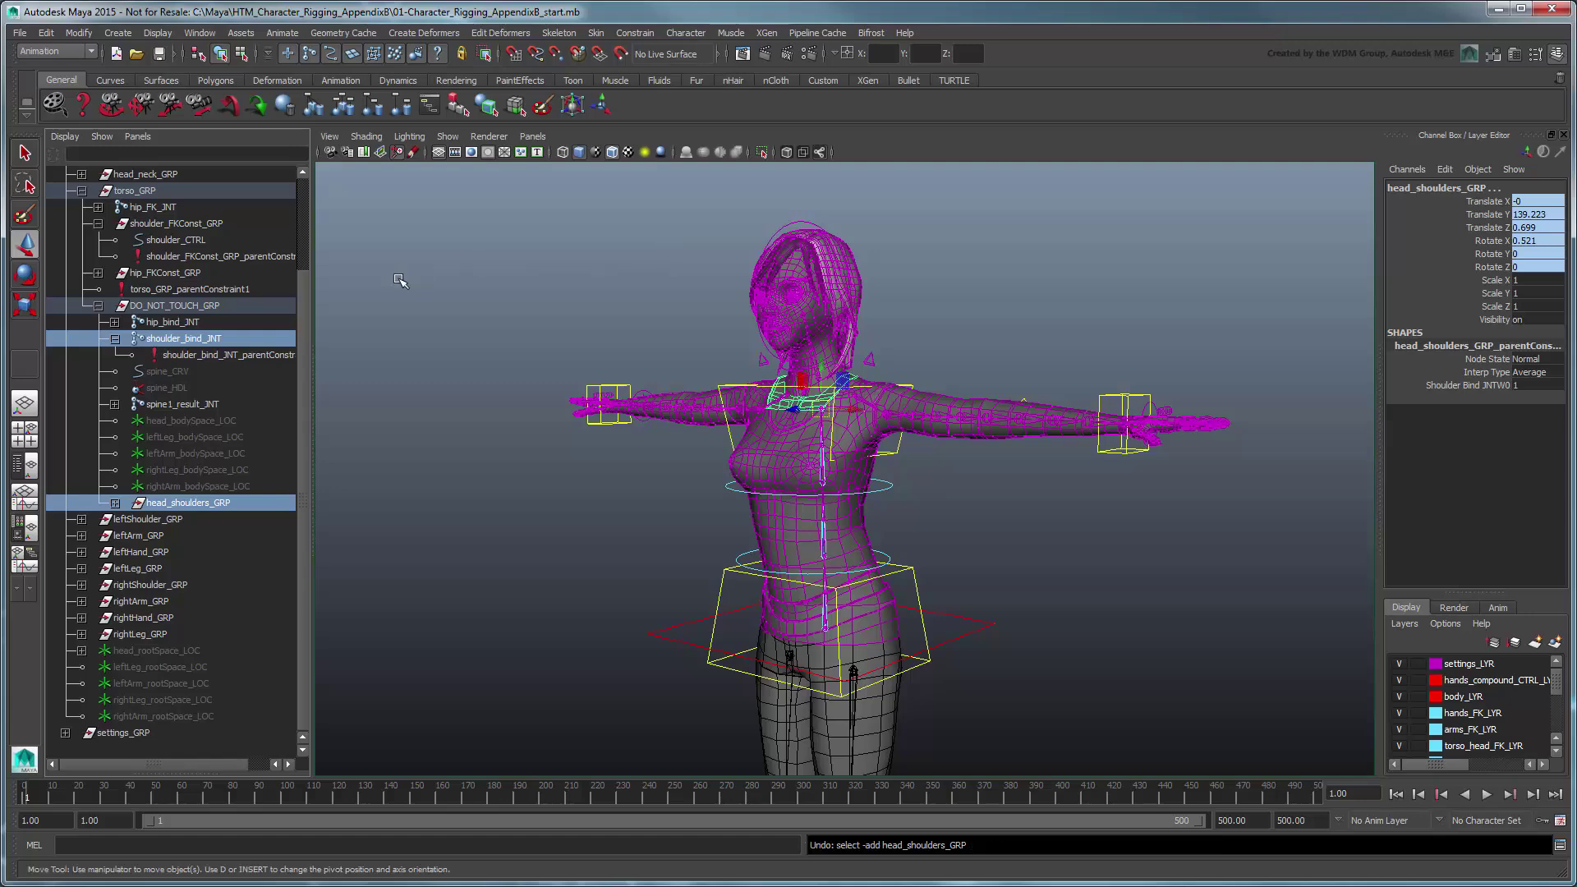
Add spine7_result_JNT as a second parent-constraint driver of head_shoulders_GRP.
{"action": "left_click", "coordinate": [114, 404], "text": "shift"}
{"action": "left_click_drag", "start_coordinate": [313, 427], "coordinate": [361, 443]}
{"action": "left_click", "coordinate": [310, 502]}
{"action": "left_click", "coordinate": [217, 717], "text": "ctrl"}
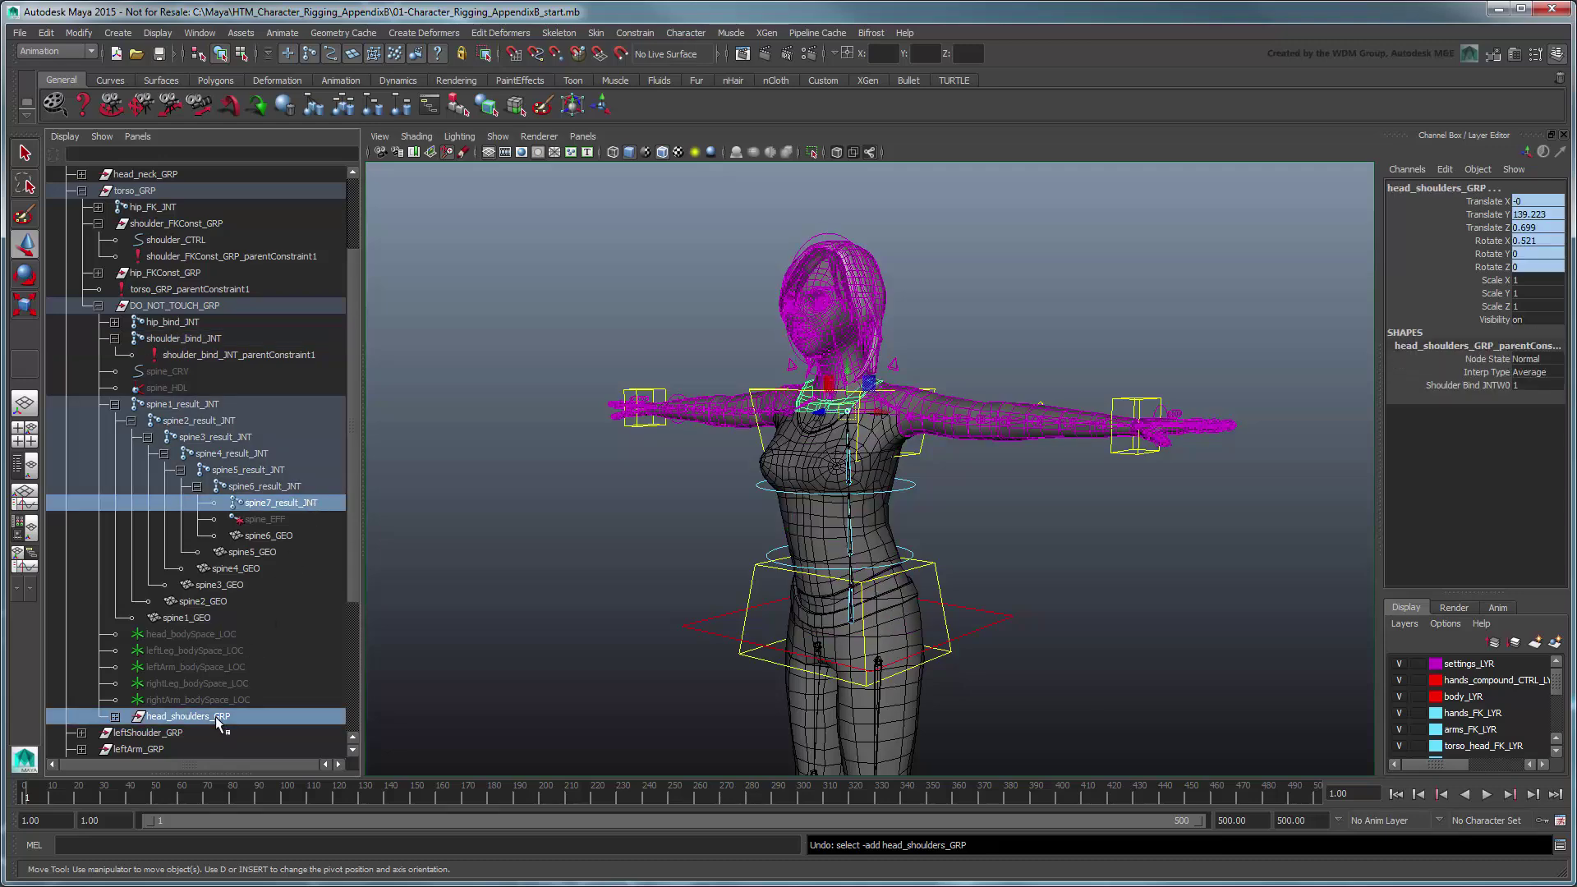
{"action": "left_click", "coordinate": [634, 33]}
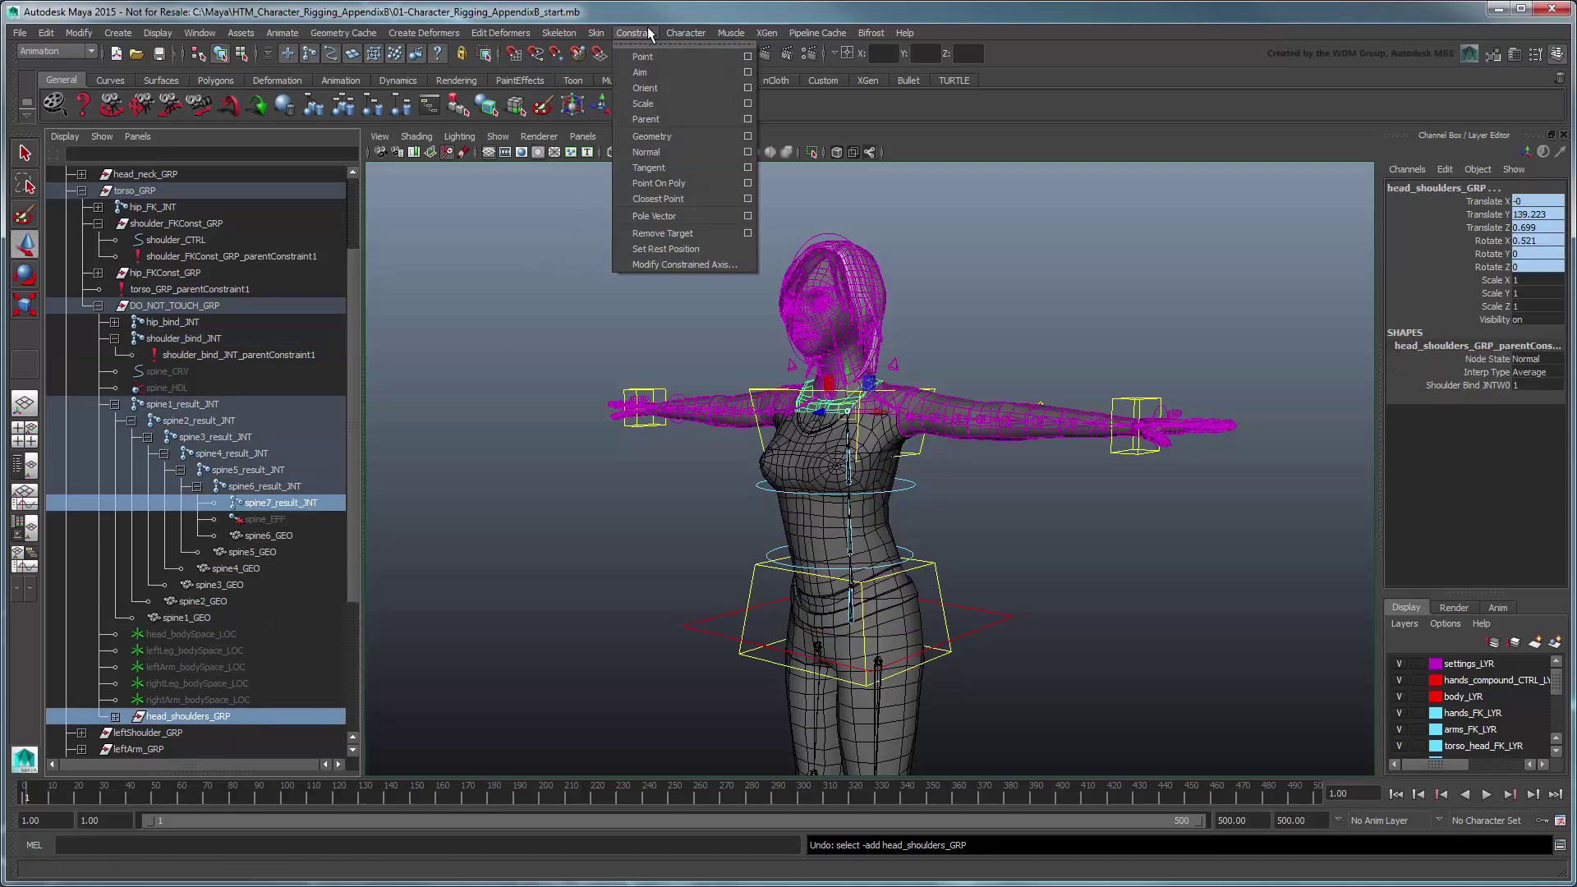
{"action": "left_click", "coordinate": [663, 117]}
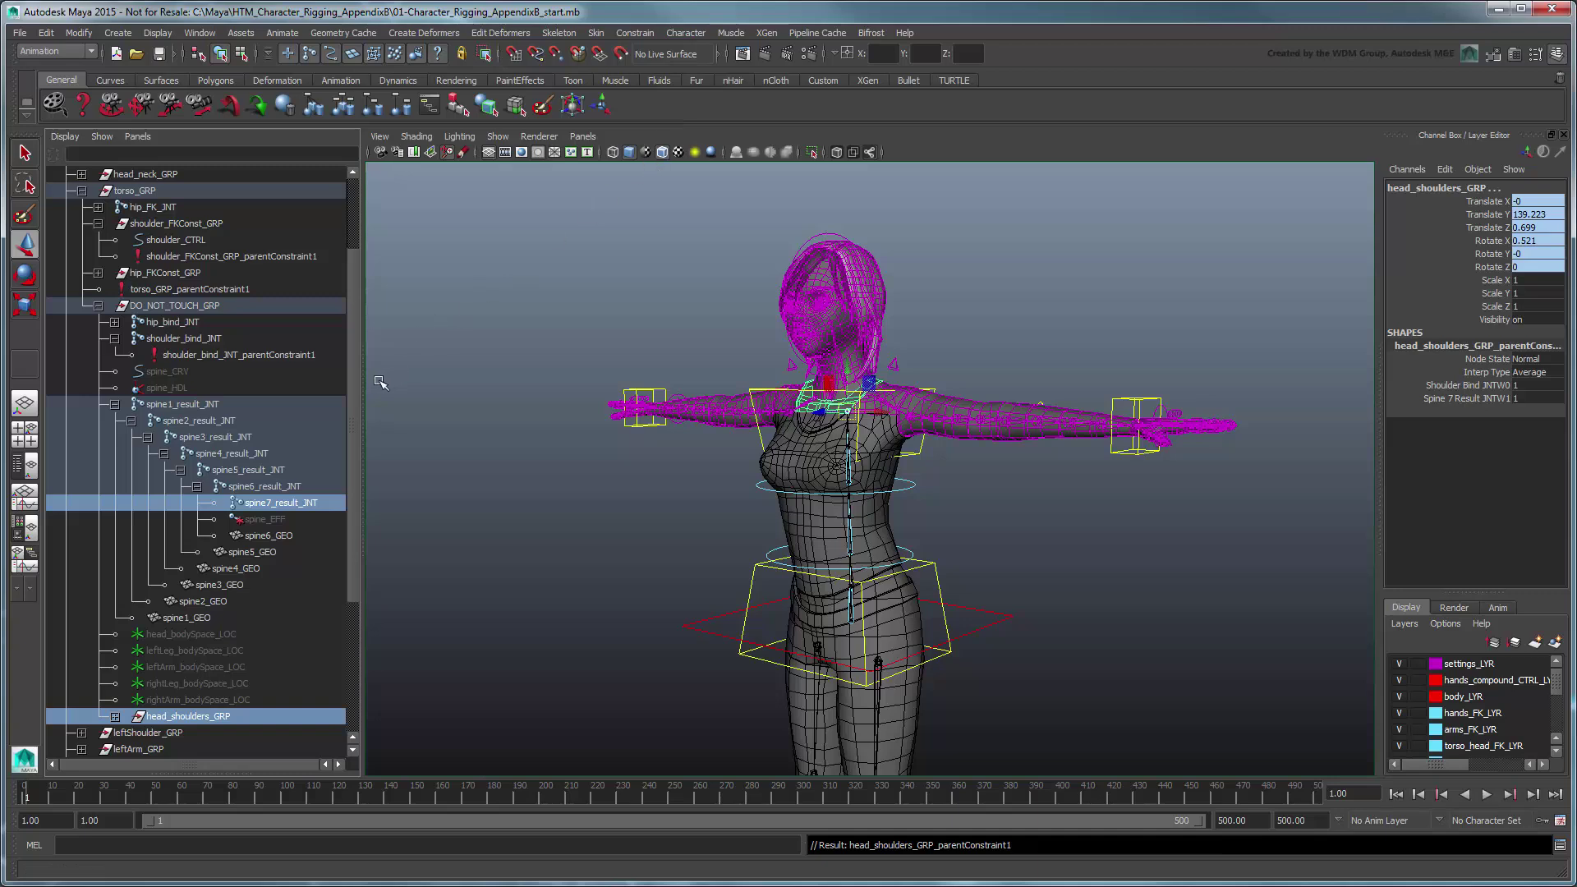
{"action": "scroll", "coordinate": [357, 421], "scroll_direction": "down", "scroll_amount": 3}
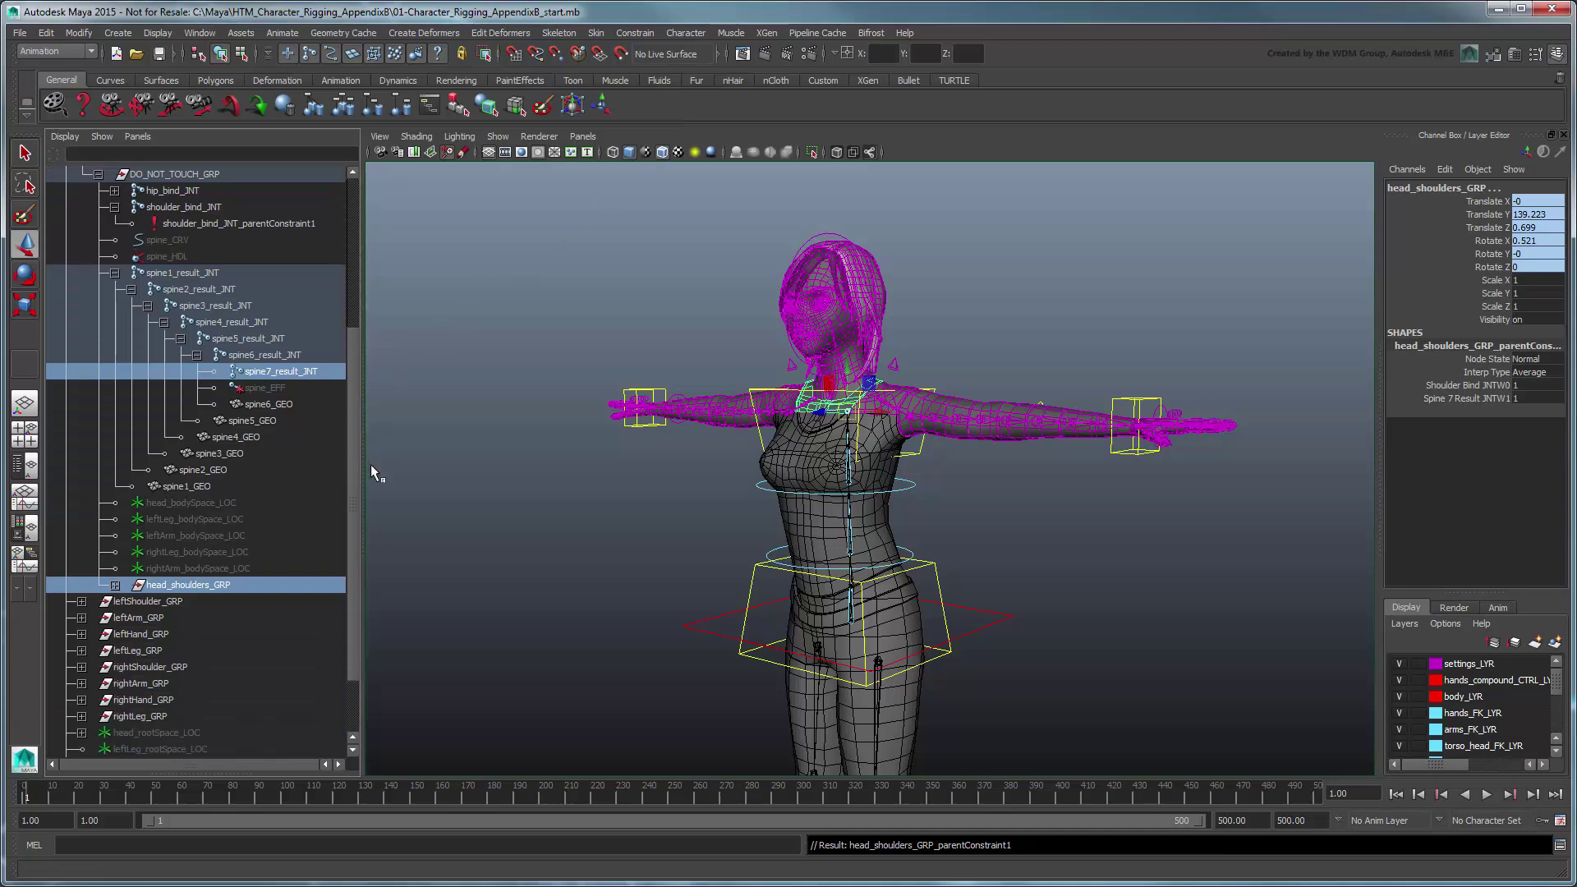
Set shoulder_CTRL's Stretchable to 1 and edit the constraint's Spine 7 Result weight.
{"action": "left_click", "coordinate": [115, 585]}
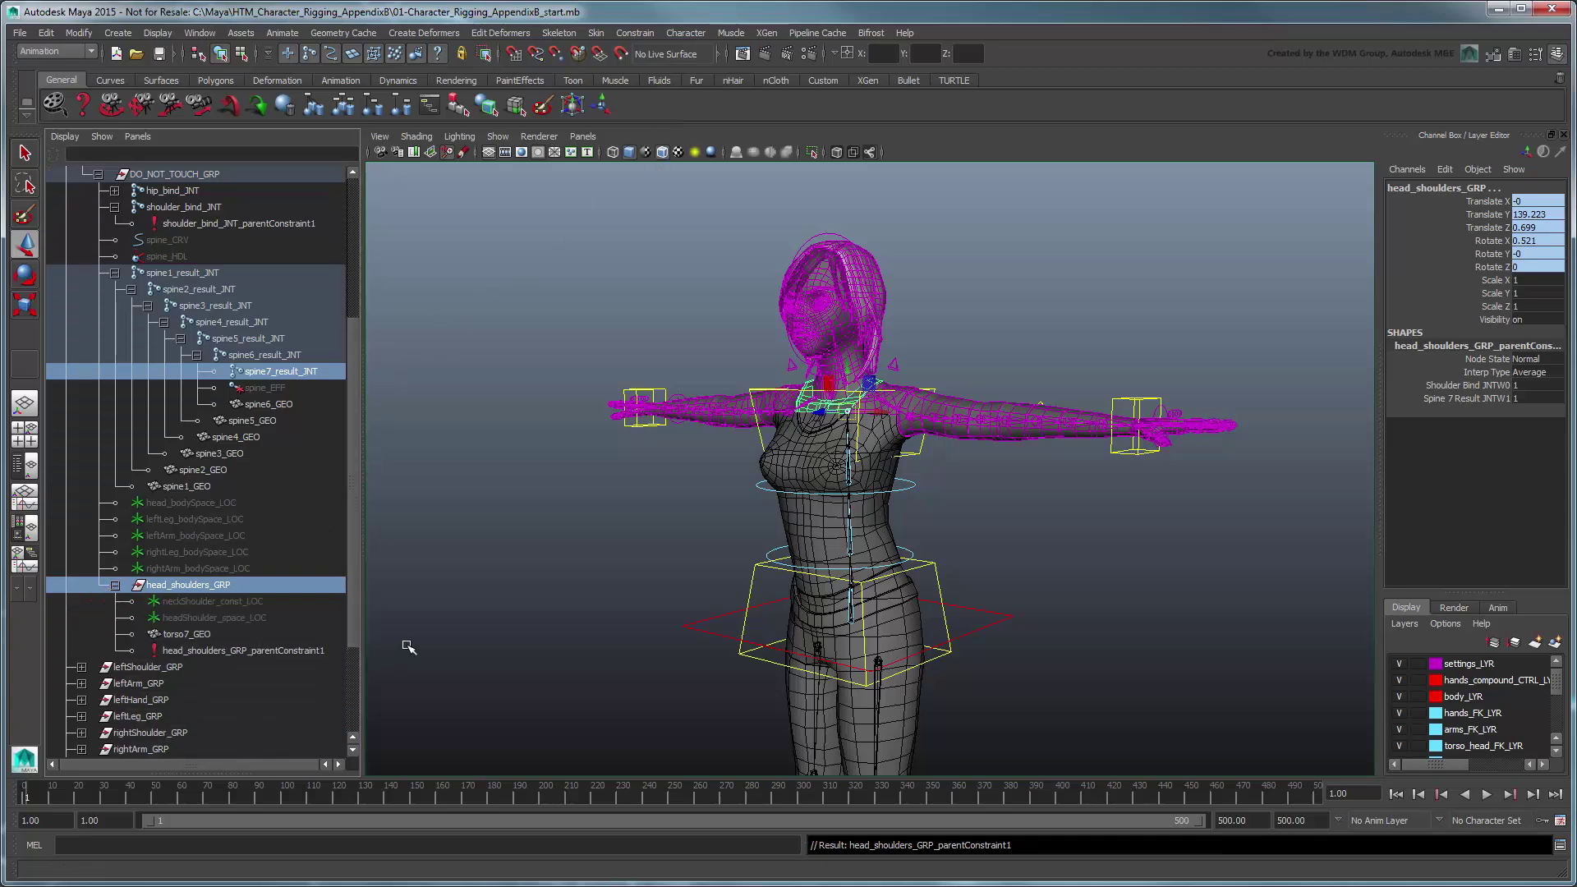
{"action": "left_click", "coordinate": [754, 389]}
{"action": "left_click", "coordinate": [1529, 280]}
{"action": "type", "text": "1"}
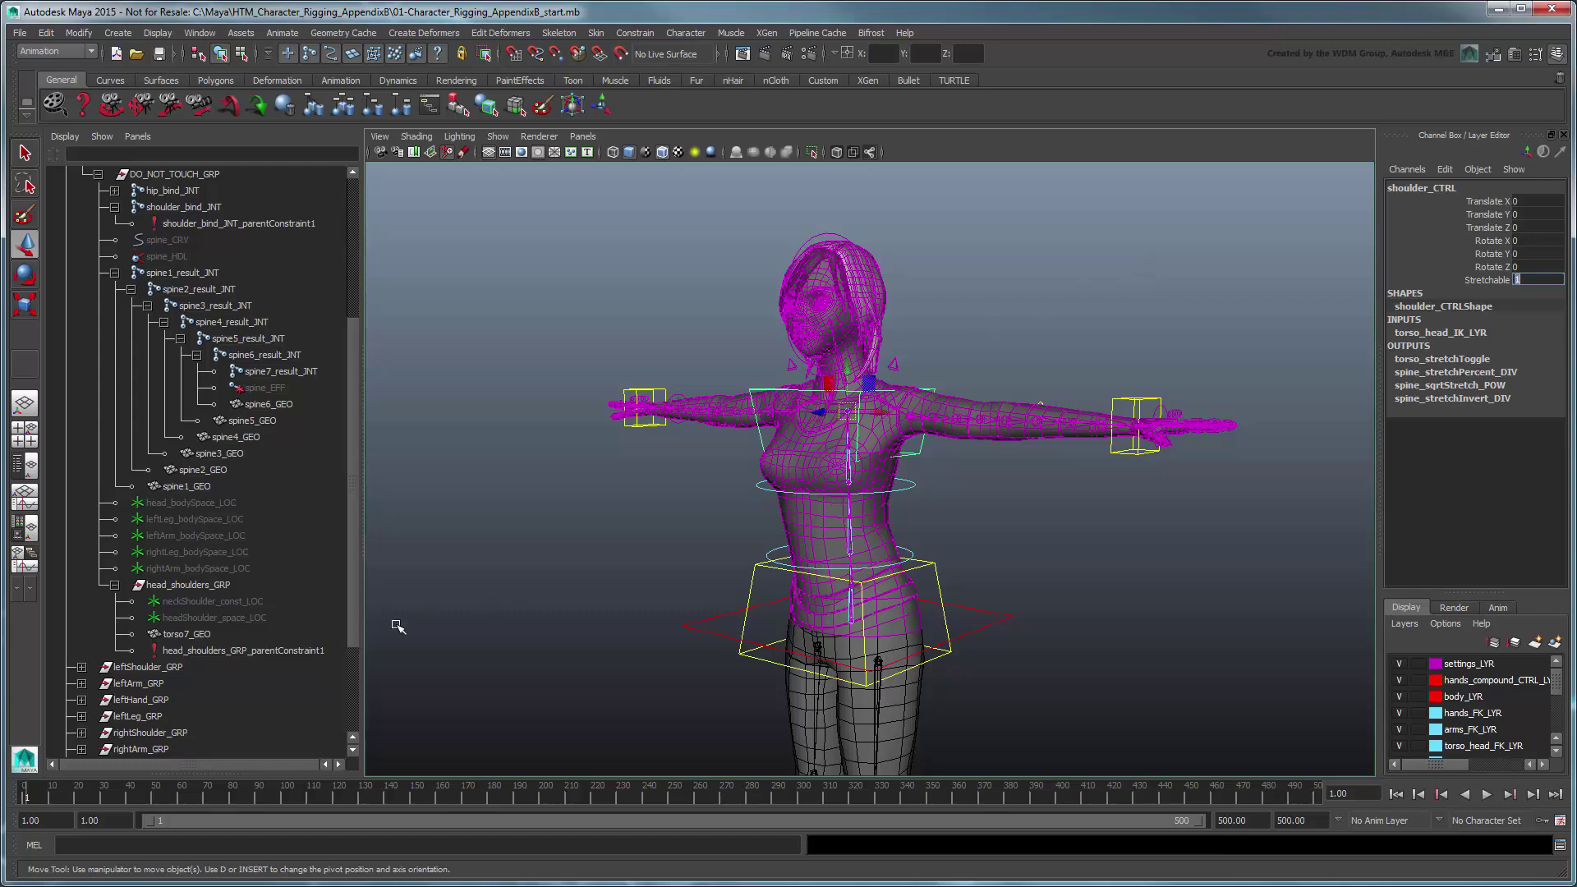
{"action": "left_click", "coordinate": [297, 649]}
{"action": "left_click", "coordinate": [1541, 242]}
Pull shoulder_CTRL up to test the stretch, undo, and reset Stretchable to 0.
{"action": "left_click", "coordinate": [852, 374]}
{"action": "left_click_drag", "start_coordinate": [852, 373], "coordinate": [856, 265]}
{"action": "key", "text": "ctrl+z"}
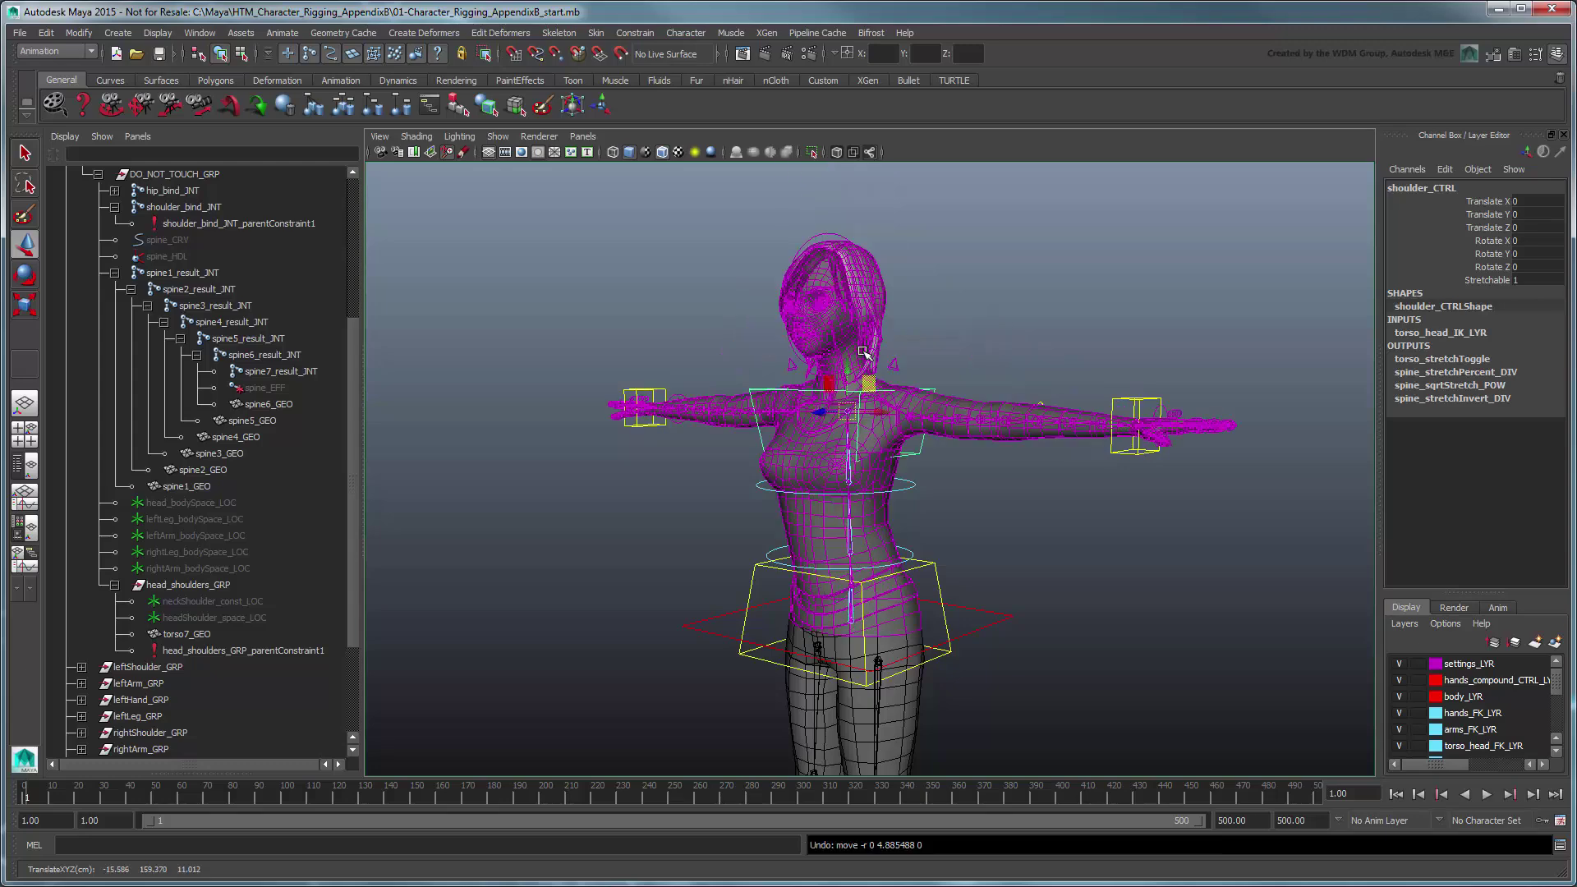
{"action": "left_click", "coordinate": [1530, 280]}
{"action": "type", "text": "0"}
{"action": "left_click", "coordinate": [237, 651]}
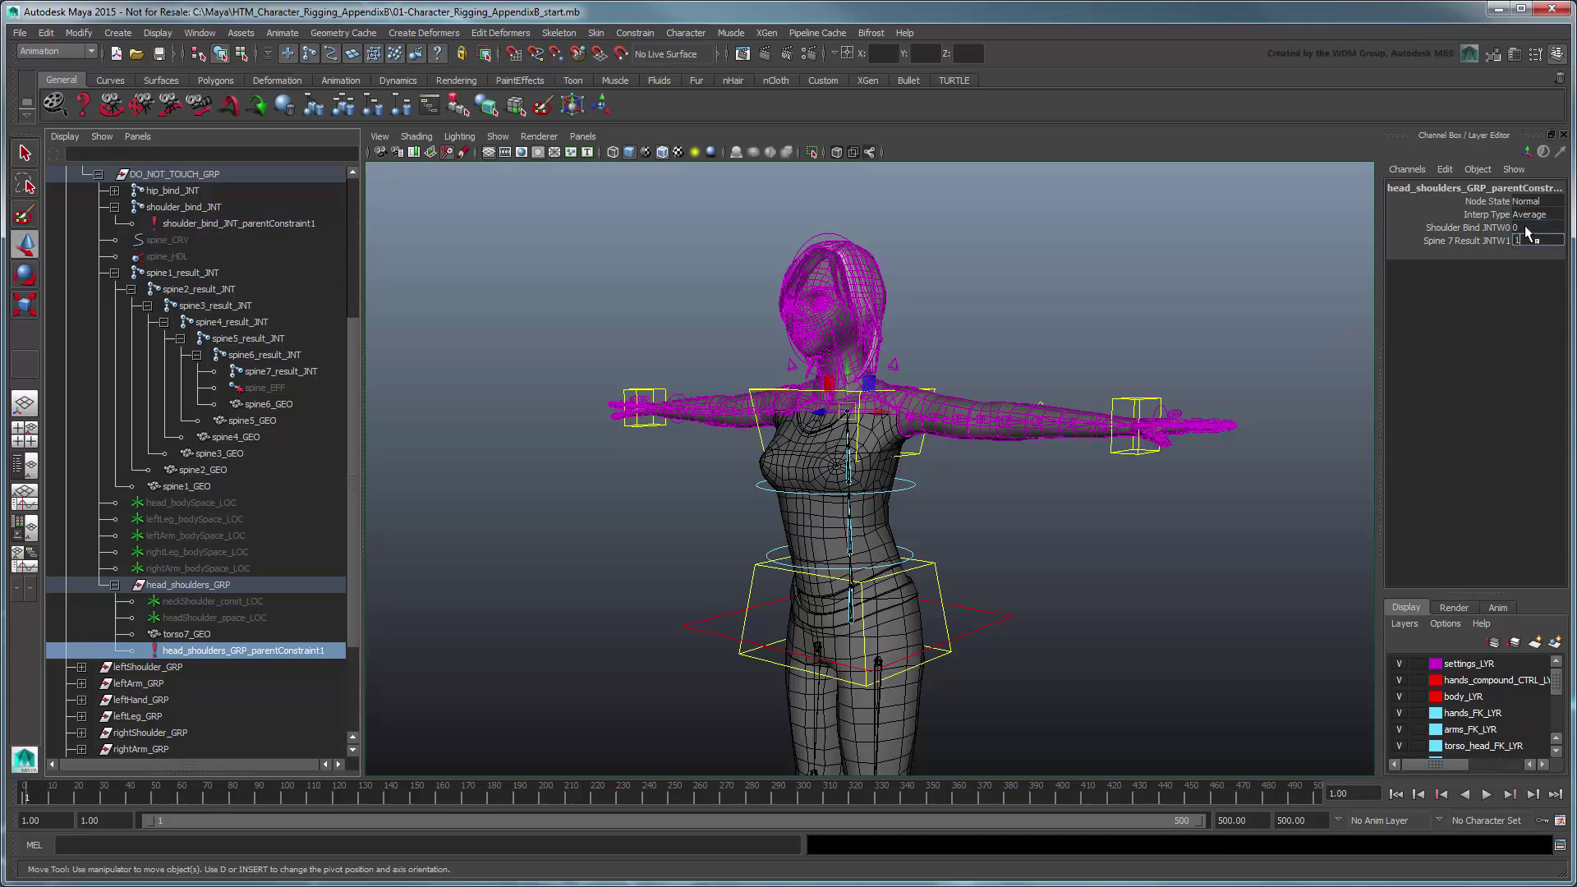
{"action": "left_click", "coordinate": [860, 403]}
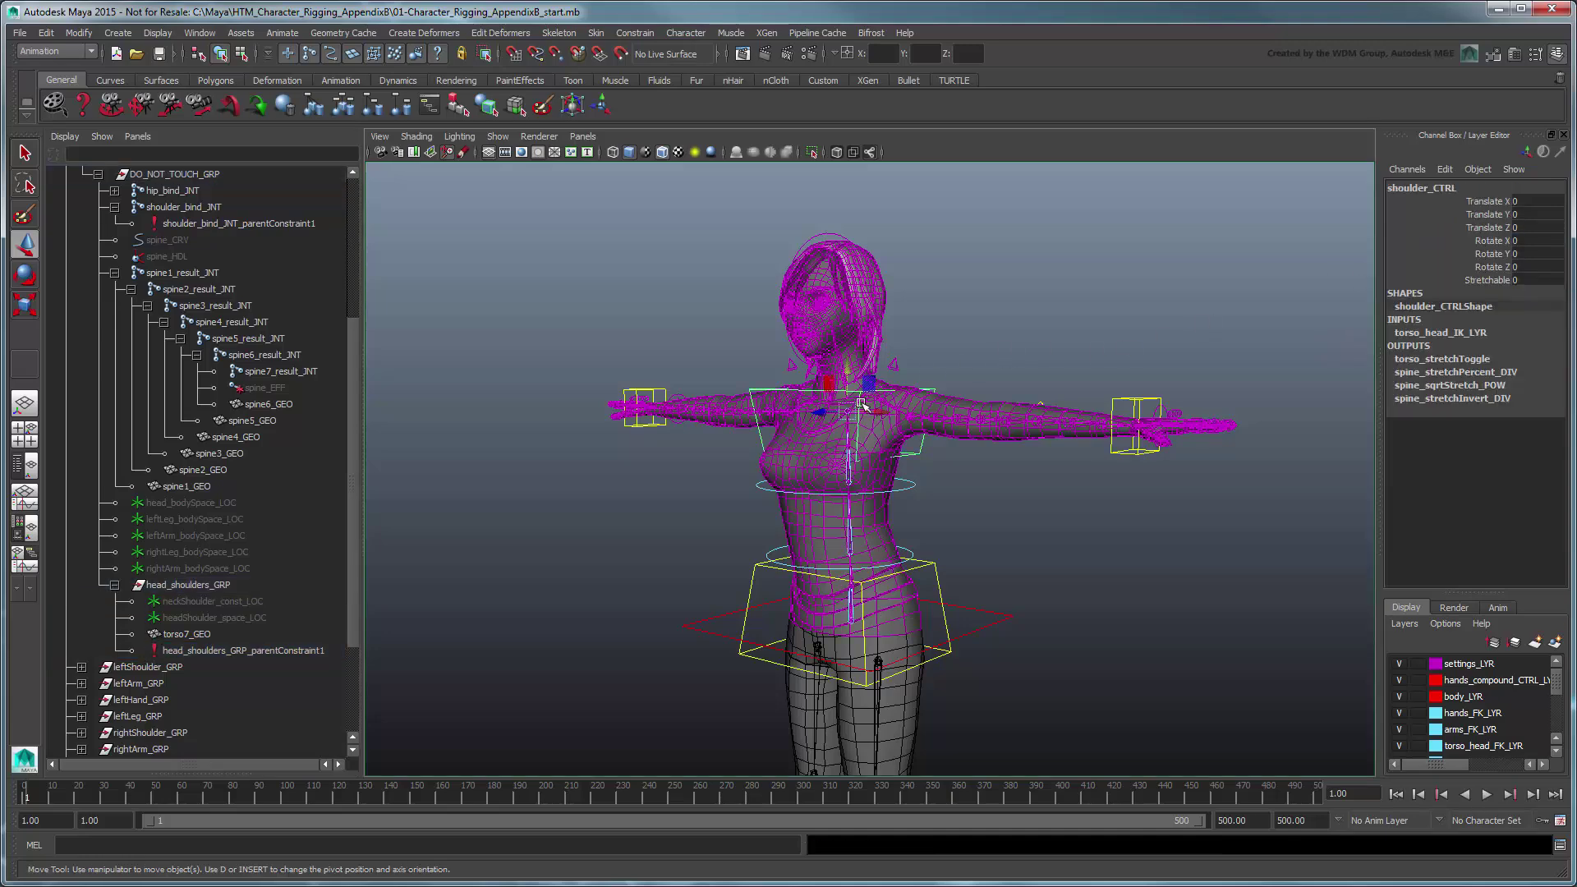
Move shoulder_CTRL up and left to bend the torso, then try a Z rotation and undo it.
{"action": "left_click_drag", "start_coordinate": [856, 406], "coordinate": [585, 282]}
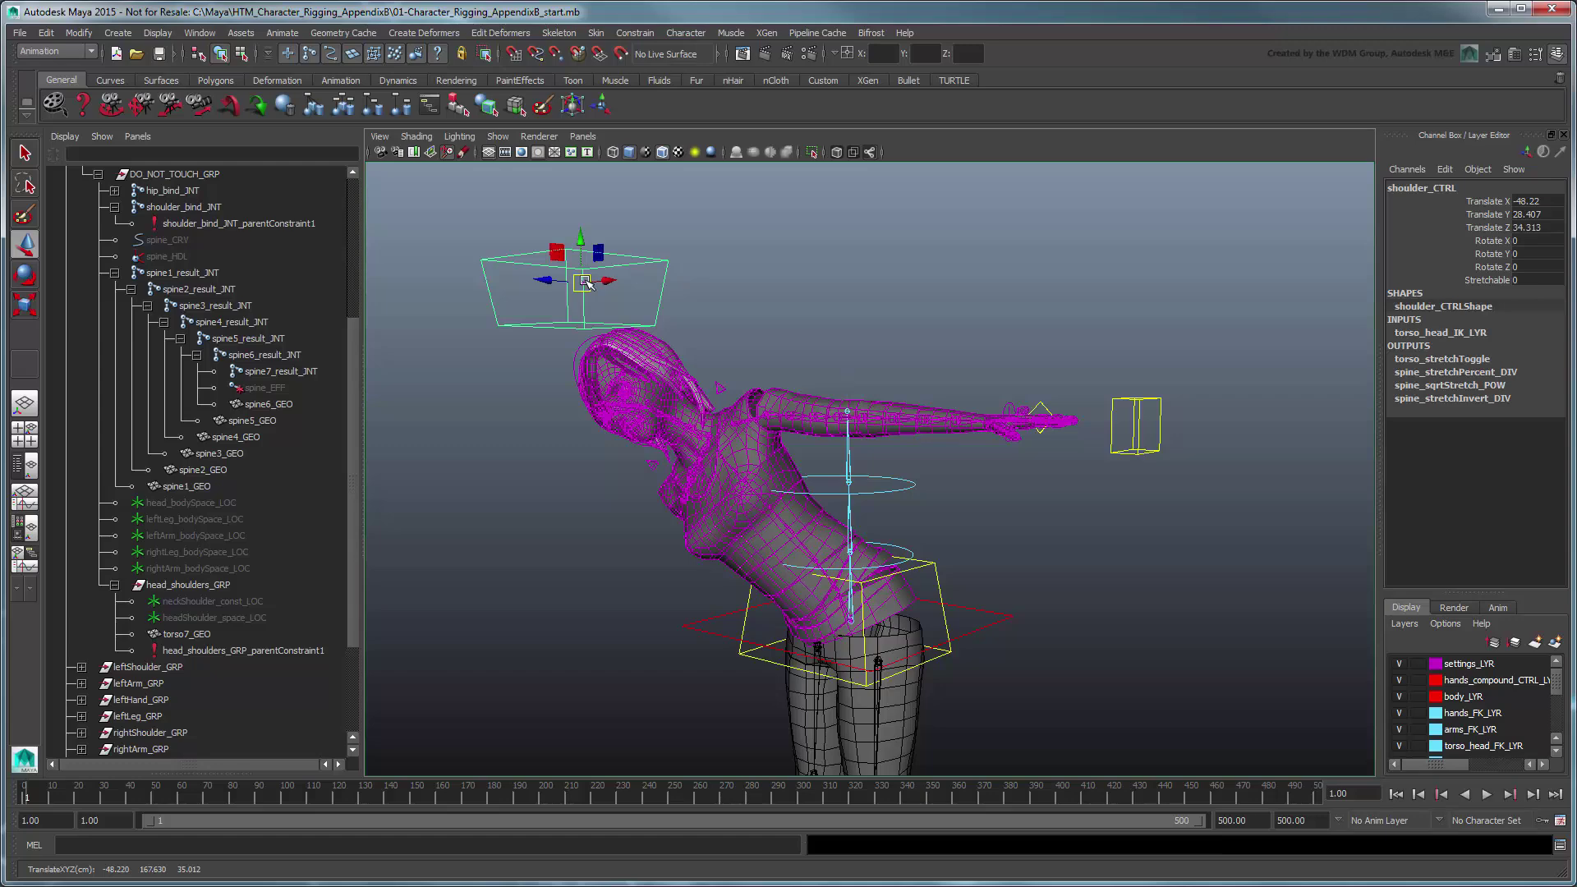
{"action": "key", "text": "e"}
{"action": "mouse_move", "coordinate": [614, 271]}
{"action": "left_mouse_down"}
{"action": "mouse_move", "coordinate": [602, 246]}
{"action": "mouse_move", "coordinate": [565, 291]}
{"action": "mouse_move", "coordinate": [555, 276]}
{"action": "mouse_move", "coordinate": [585, 268]}
{"action": "left_mouse_up"}
{"action": "key", "text": "ctrl+z"}
{"action": "key", "text": "ctrl+z"}
{"action": "key", "text": "ctrl+z"}
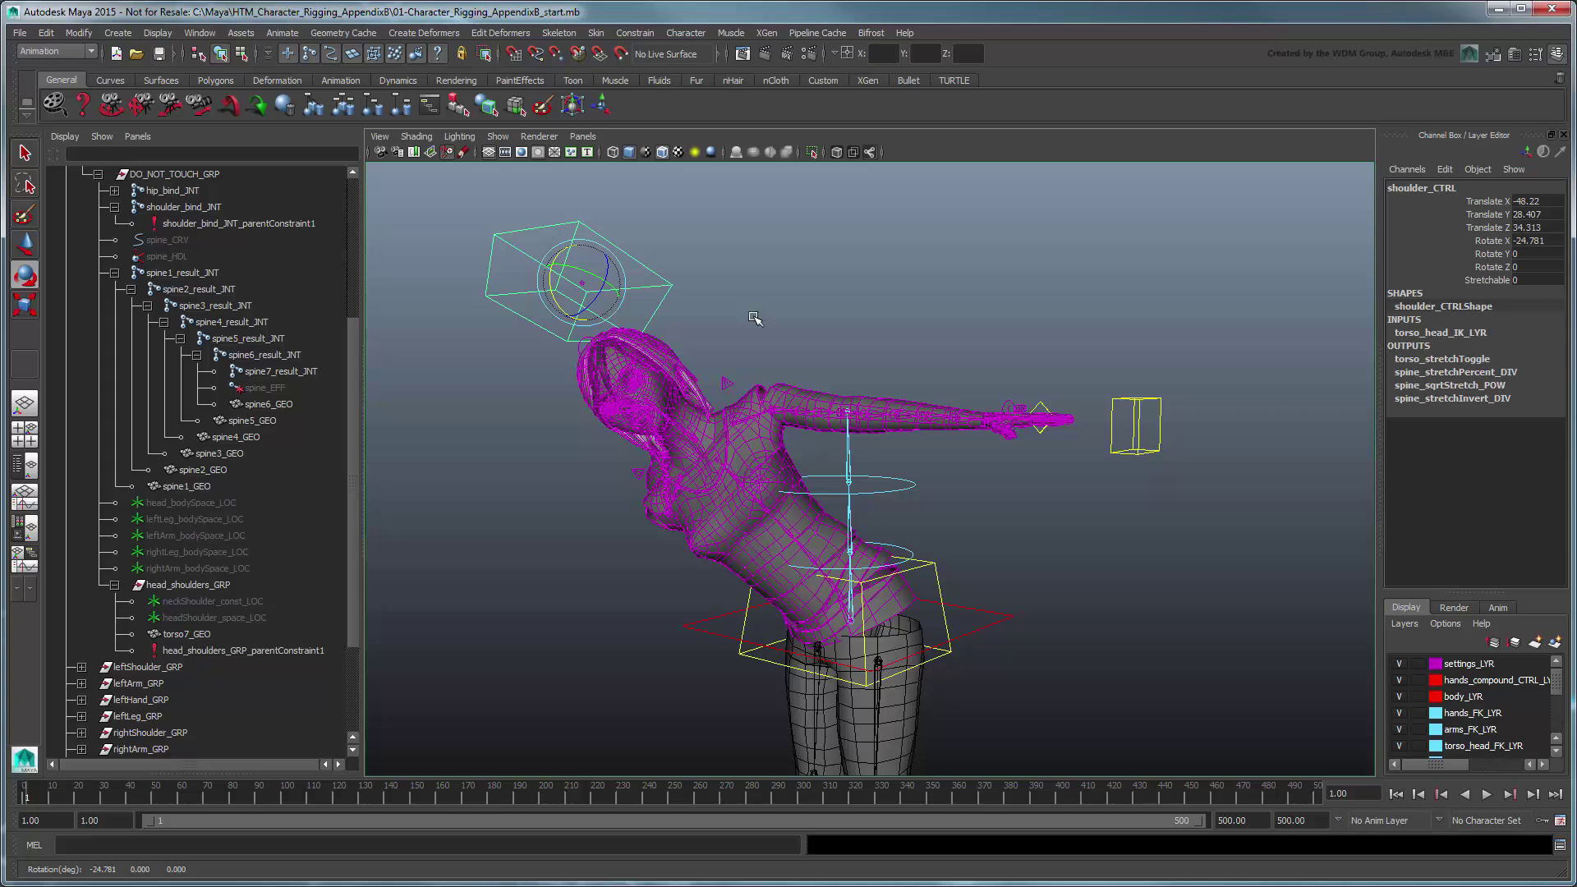
Return to the T-pose and create a locator named spine_tip_LOC.
{"action": "key", "text": "ctrl+z"}
{"action": "key", "text": "ctrl+z"}
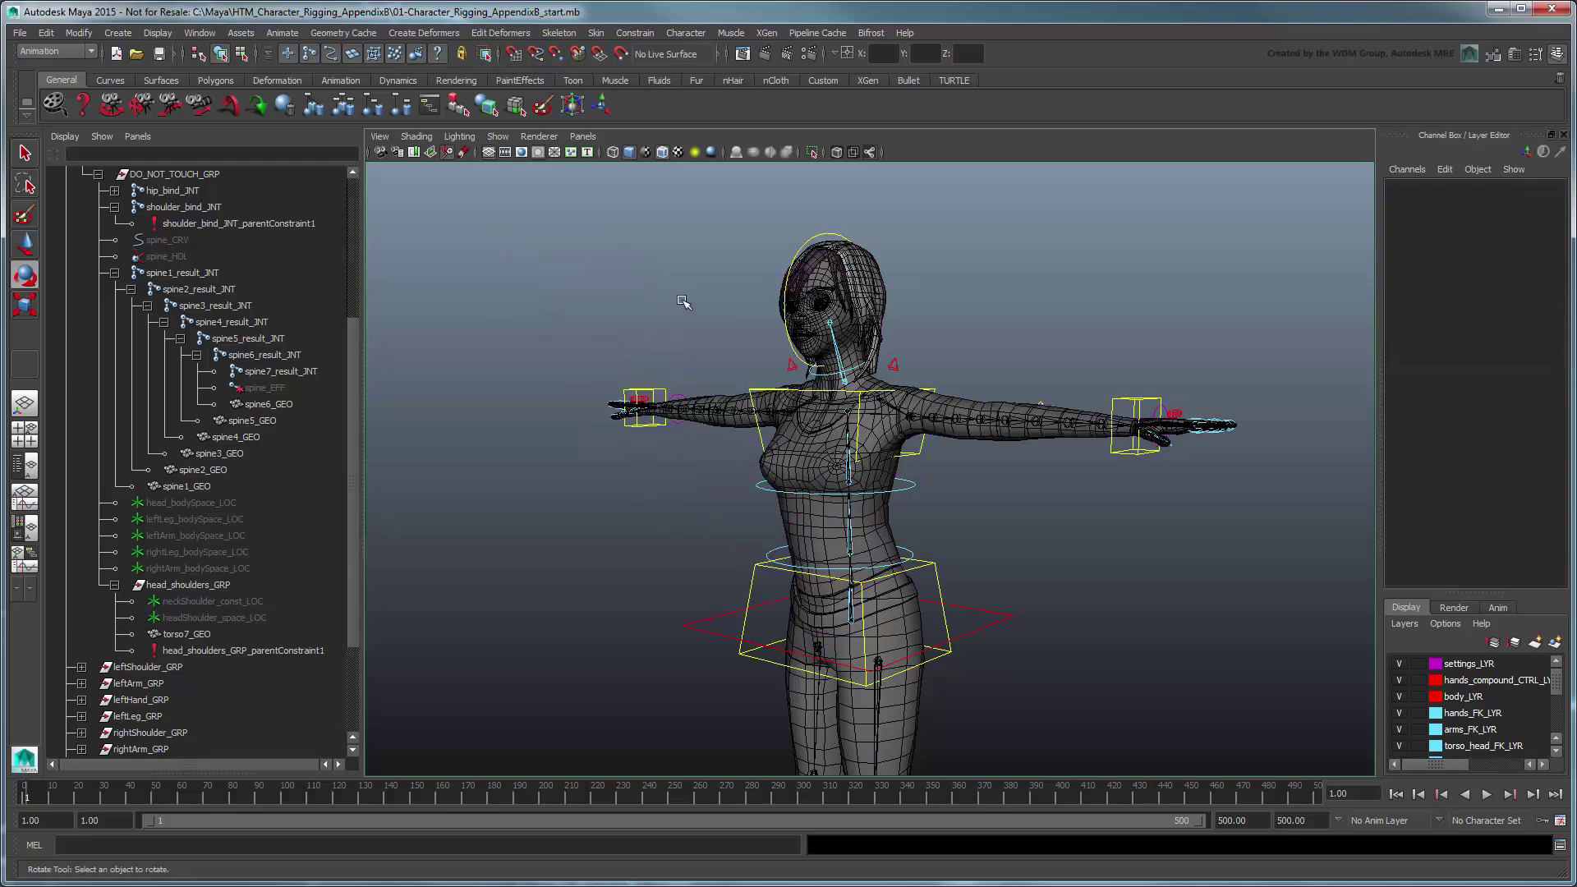
{"action": "key", "text": "q"}
{"action": "left_click", "coordinate": [118, 32]}
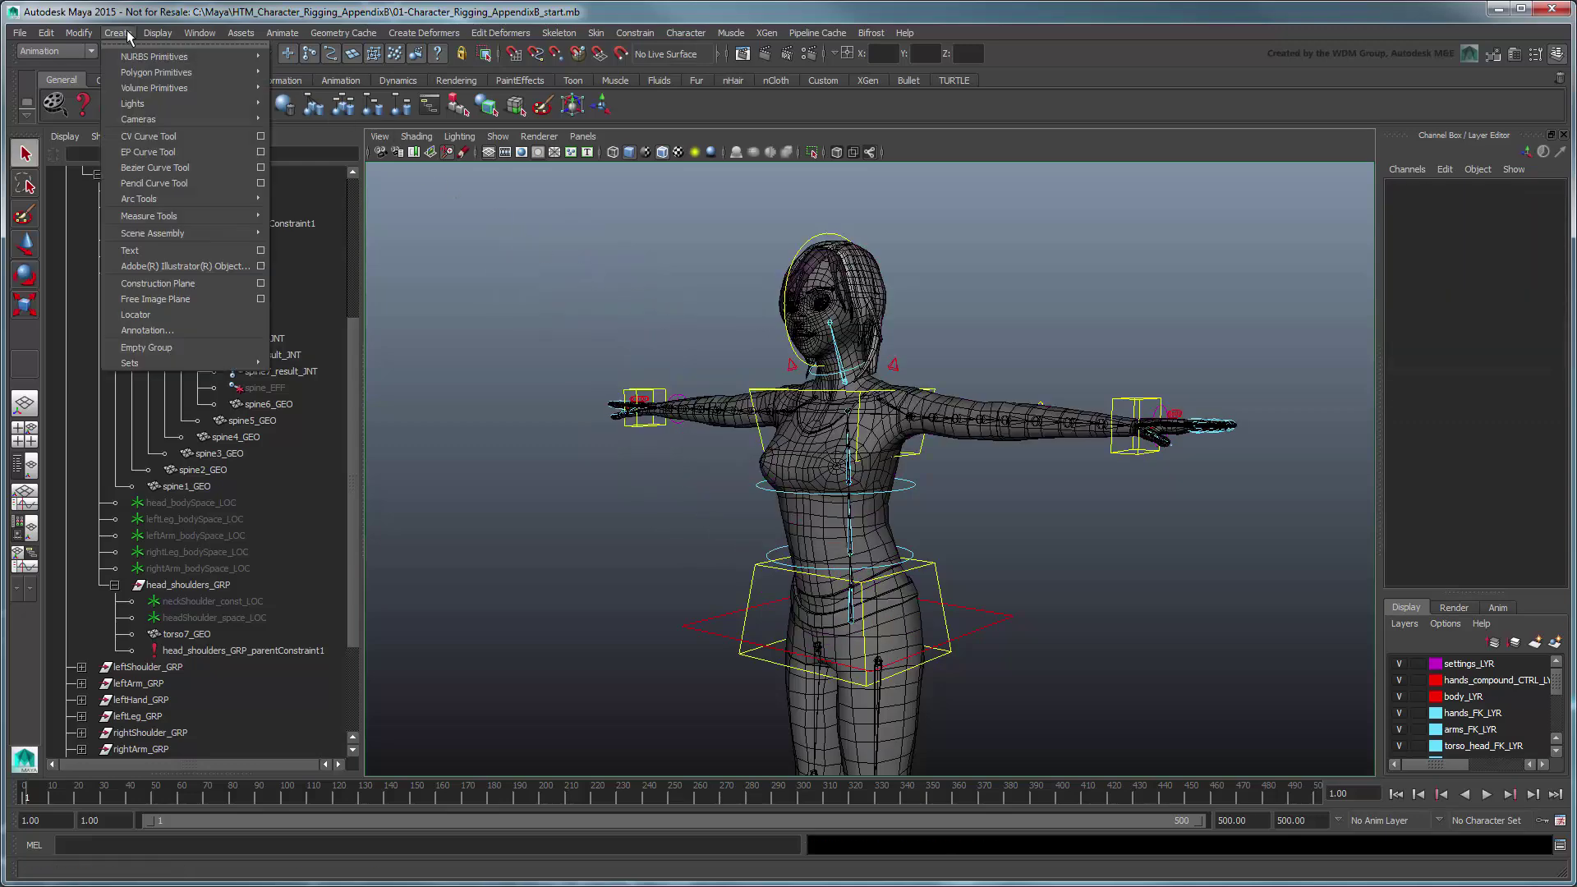
{"action": "left_click", "coordinate": [211, 317]}
{"action": "scroll", "coordinate": [358, 552], "scroll_direction": "down", "scroll_amount": 5}
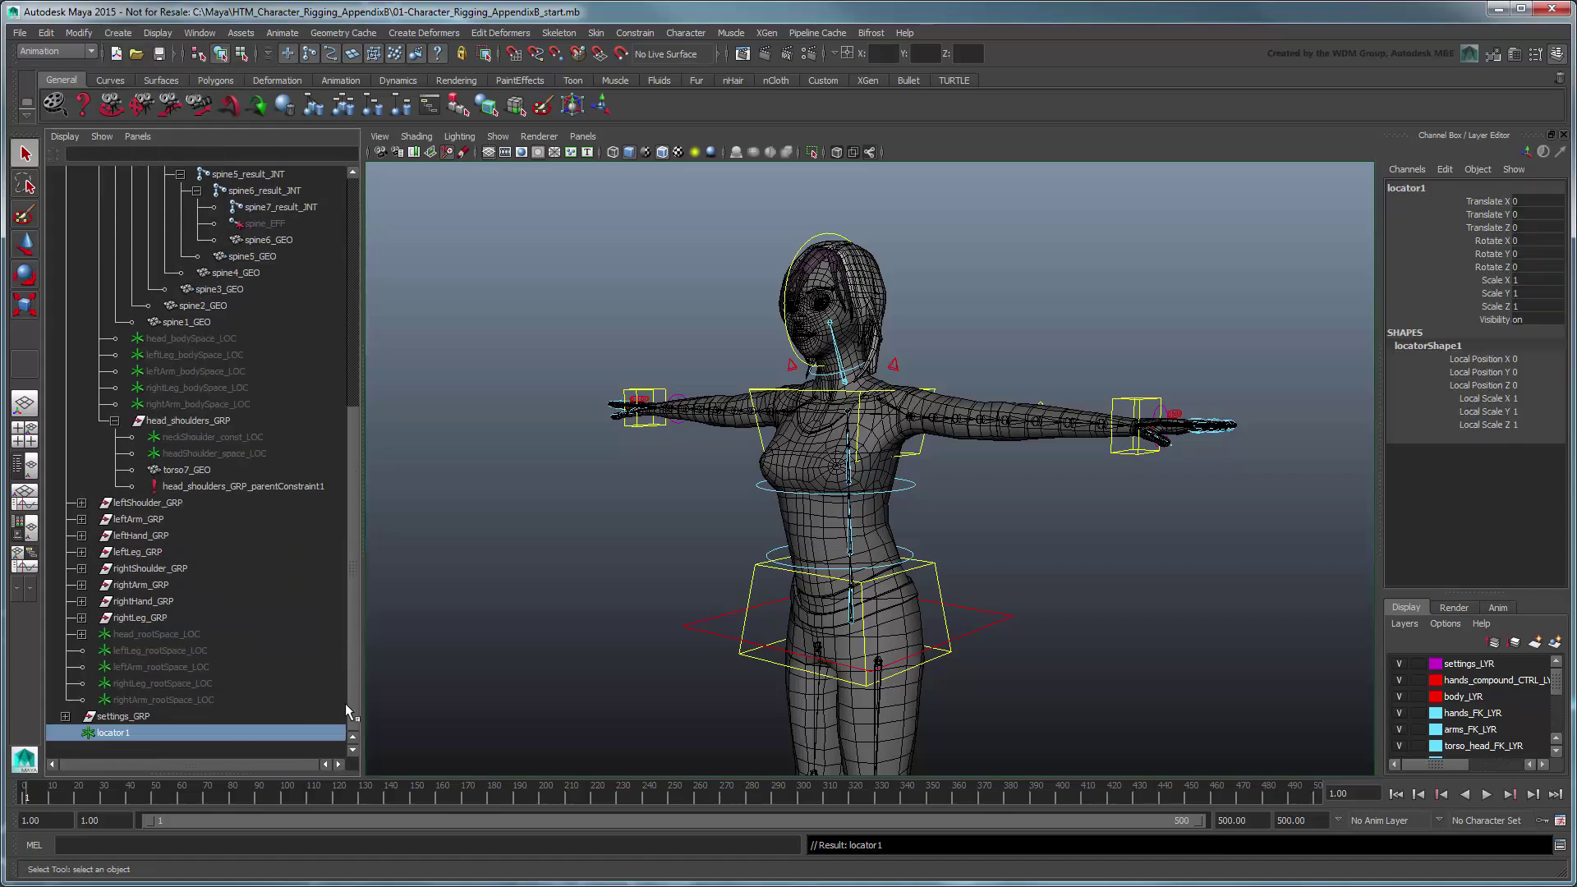
{"action": "double_click", "coordinate": [109, 736]}
{"action": "type", "text": "spine_tip_LOC"}
{"action": "key", "text": "Return"}
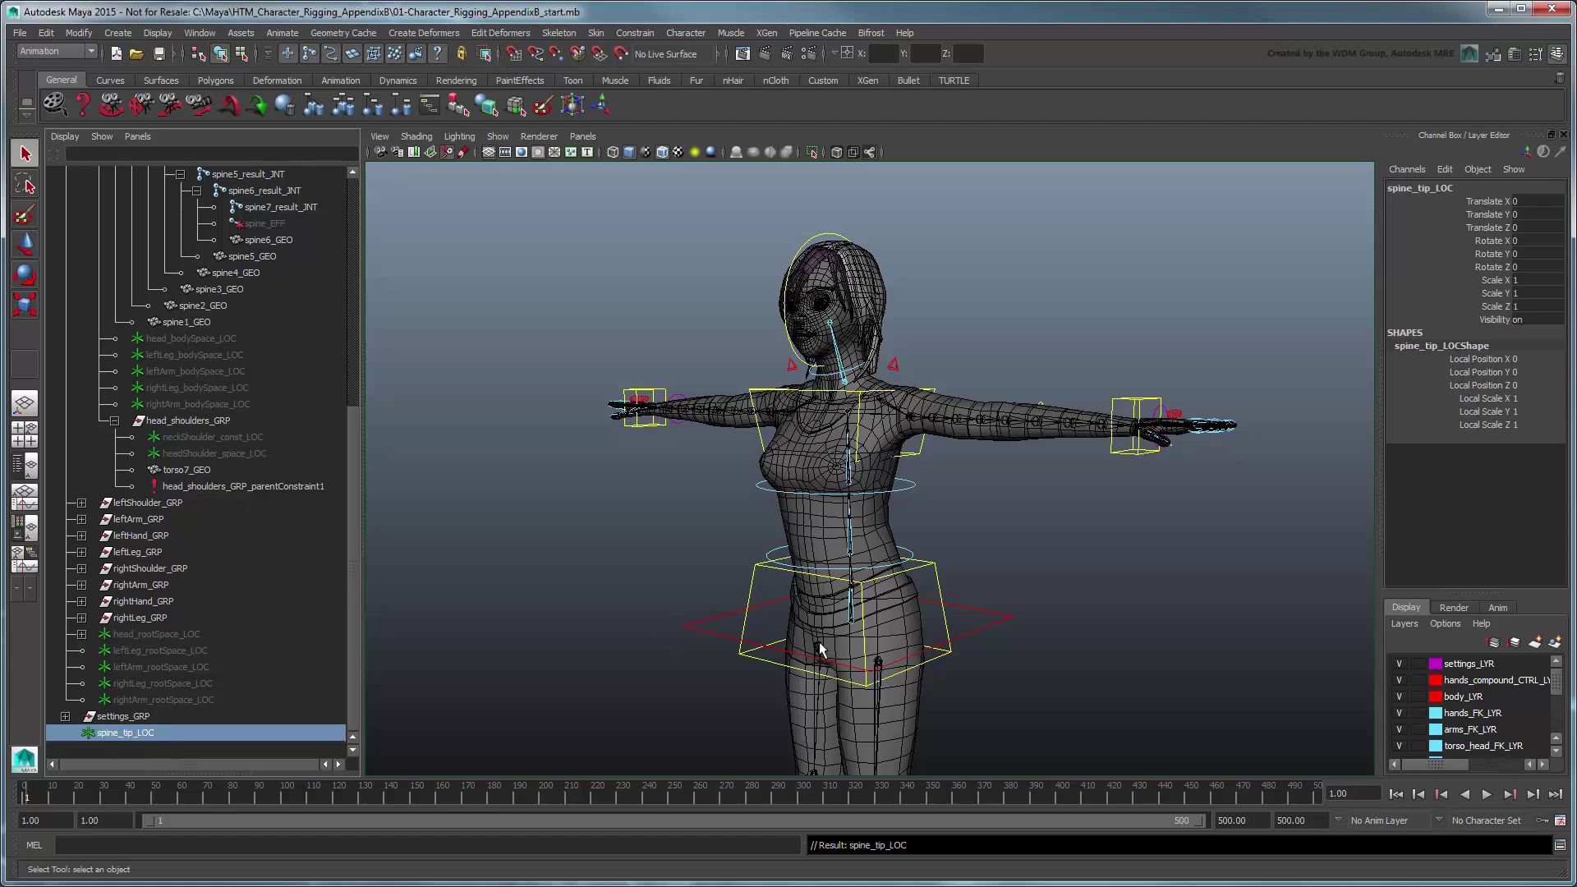
Snap spine_tip_LOC to the top spine joint and parent it beside head_shoulders_GRP.
{"action": "scroll", "coordinate": [873, 657], "scroll_direction": "down", "scroll_amount": 4}
{"action": "key", "text": "w"}
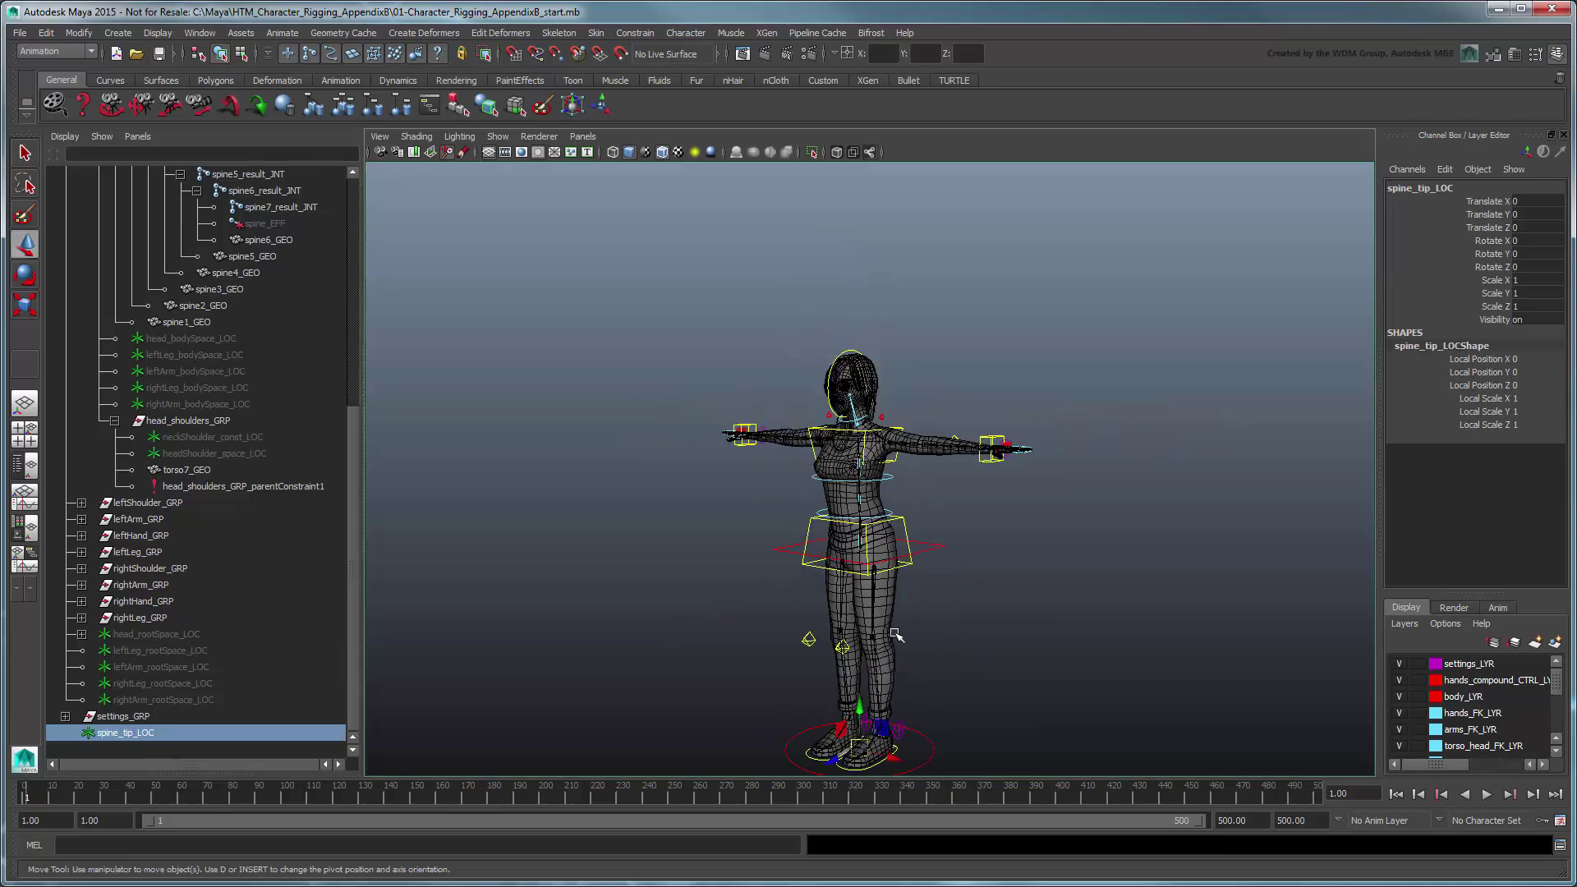
{"action": "scroll", "coordinate": [899, 628], "scroll_direction": "up", "scroll_amount": 6}
{"action": "middle_click_drag", "start_coordinate": [821, 352], "coordinate": [806, 306]}
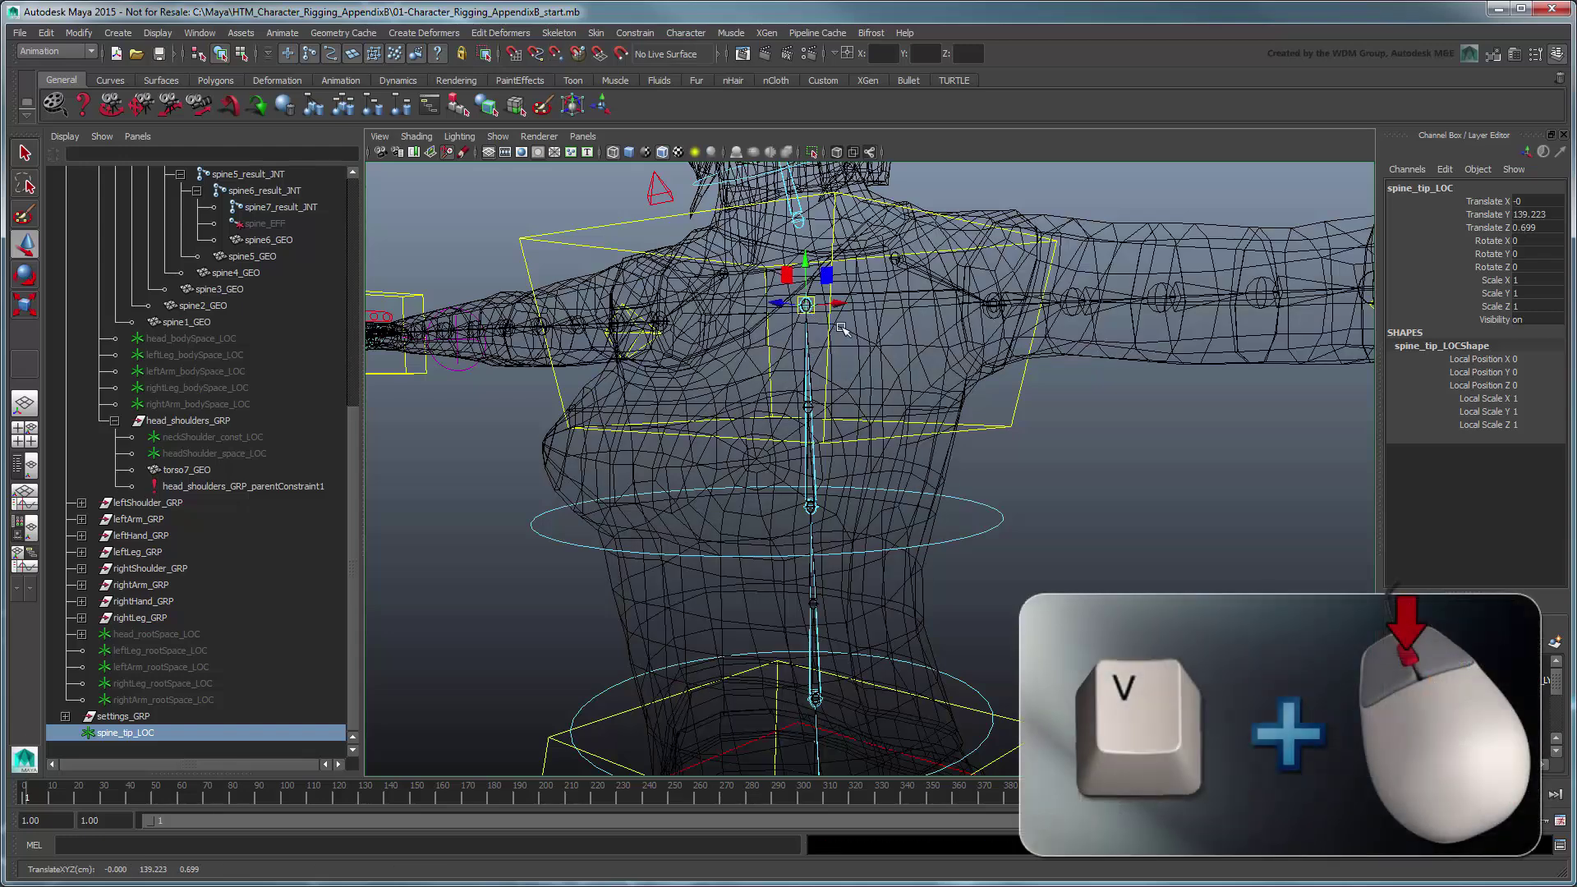
{"action": "key", "text": "5"}
{"action": "scroll", "coordinate": [641, 453], "scroll_direction": "down", "scroll_amount": 6}
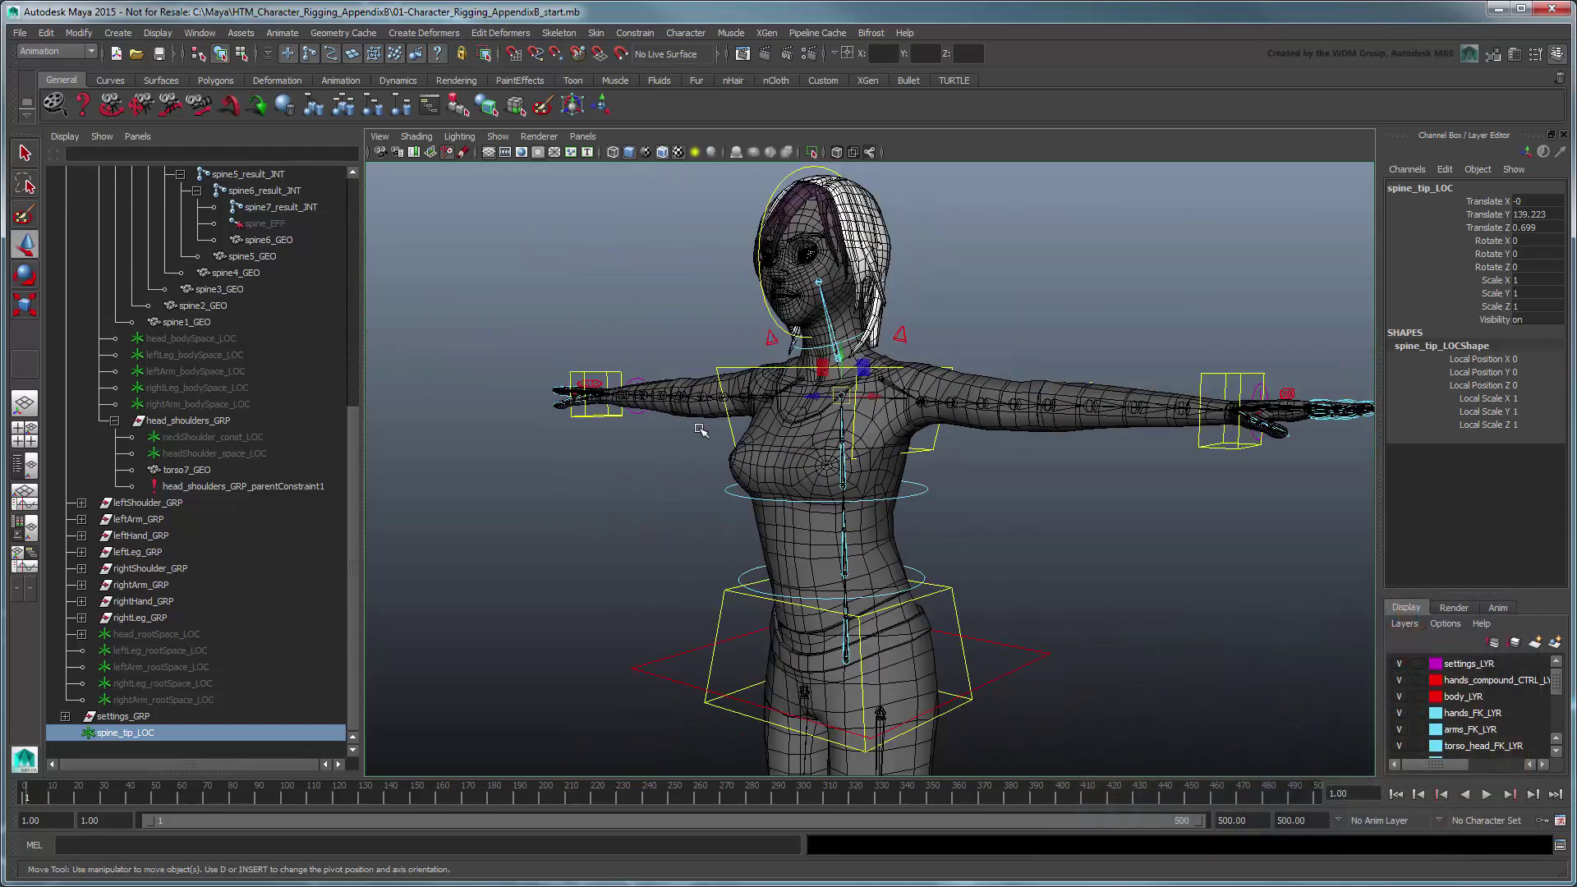
{"action": "middle_click_drag", "start_coordinate": [200, 731], "coordinate": [257, 421]}
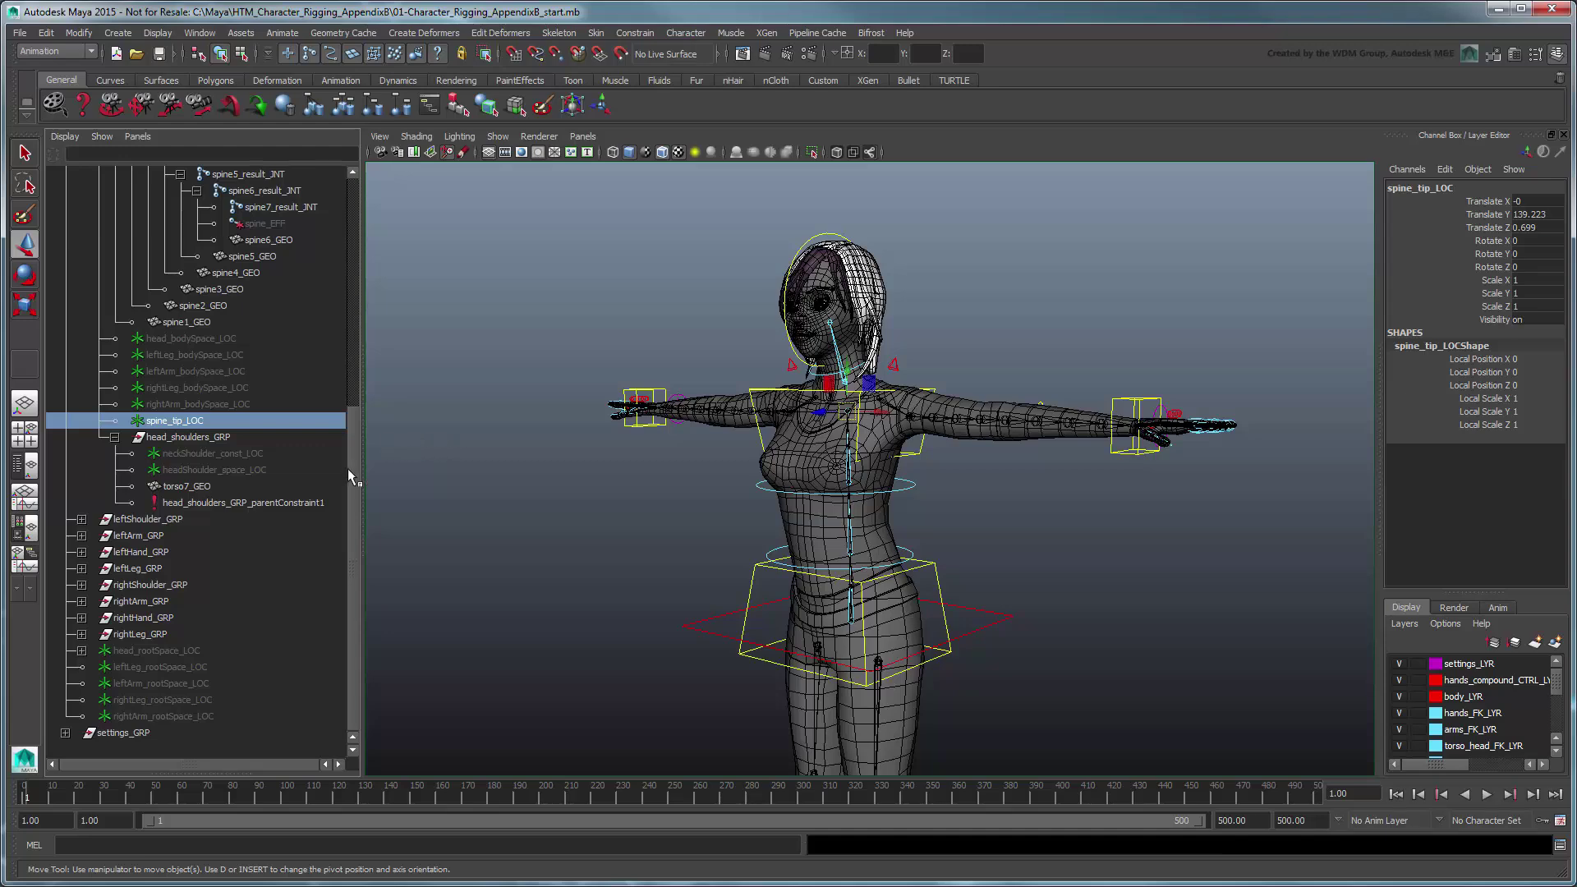
Point-constrain spine_tip_LOC to spine7_result_JNT.
{"action": "left_click_drag", "start_coordinate": [350, 475], "coordinate": [360, 368]}
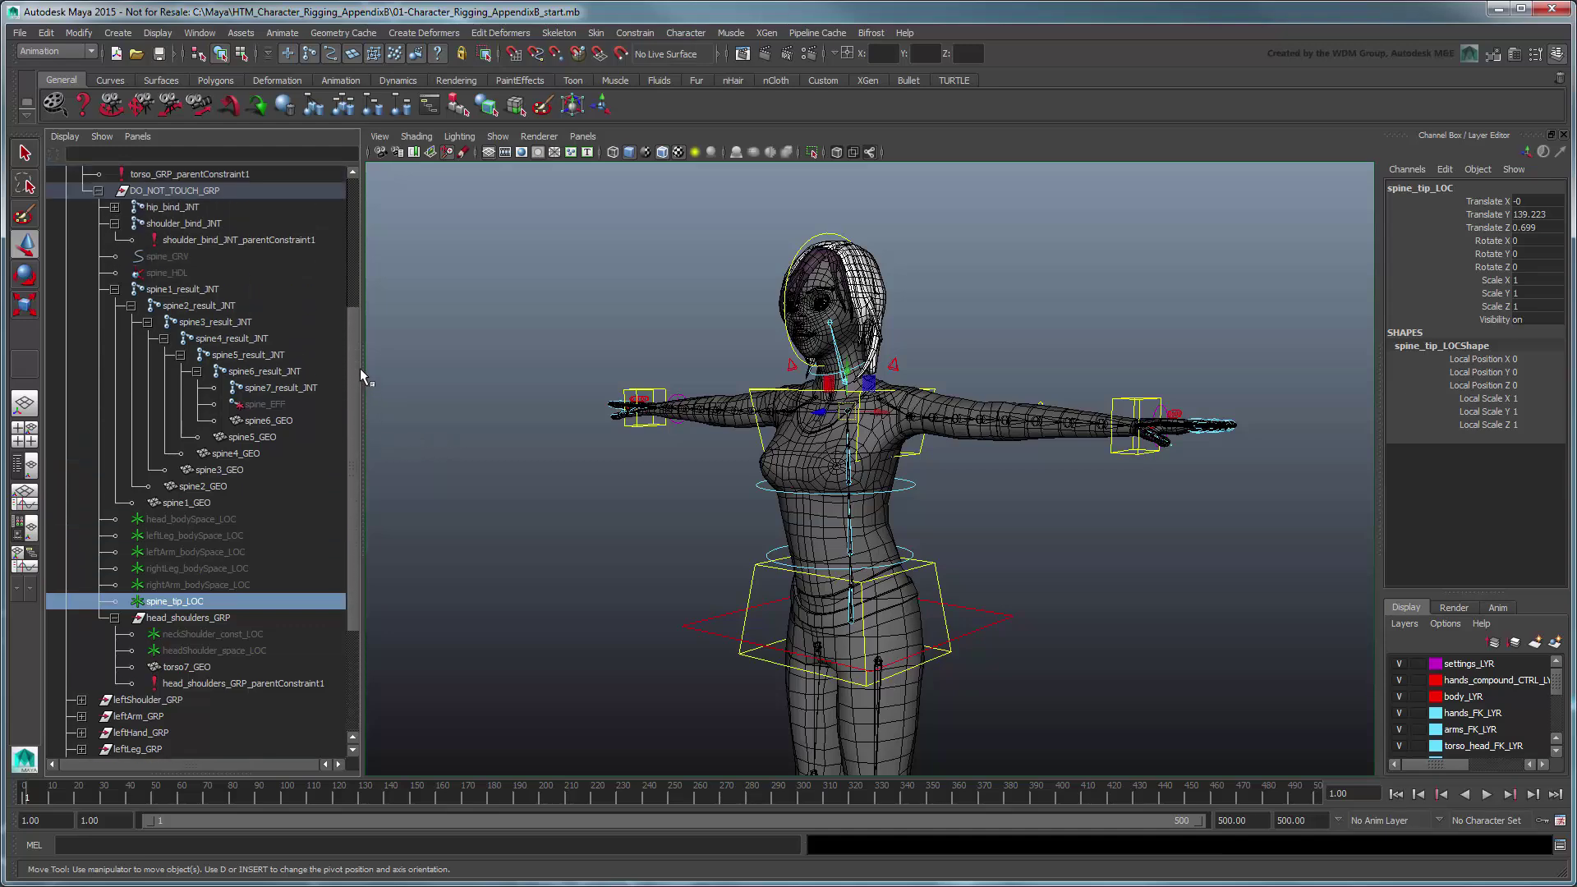
{"action": "left_click", "coordinate": [283, 388]}
{"action": "left_click", "coordinate": [199, 600], "text": "ctrl"}
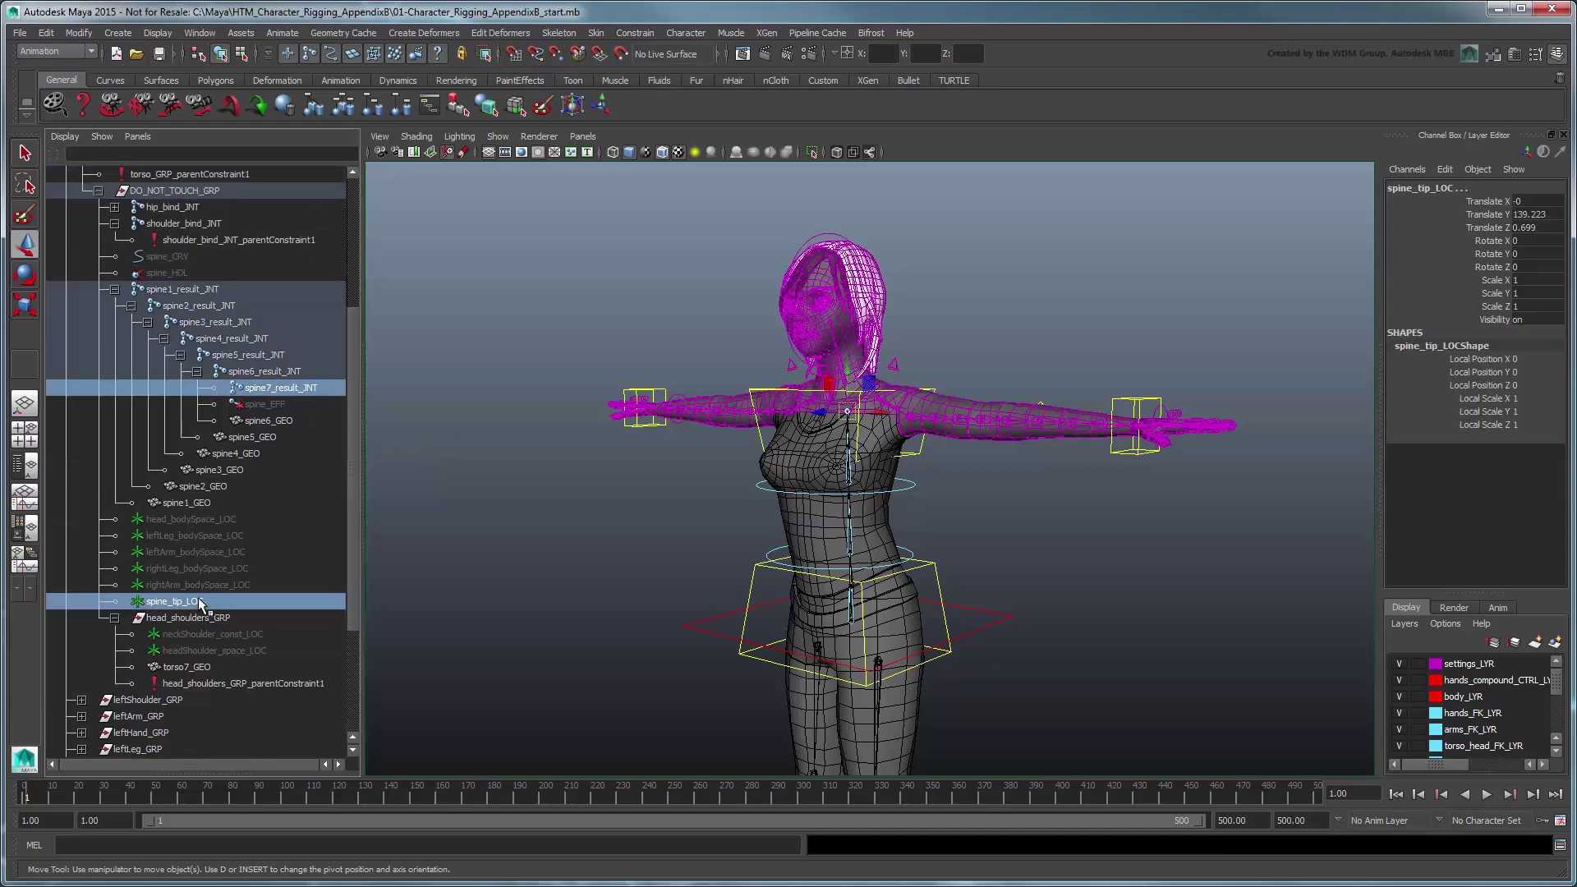
{"action": "left_click", "coordinate": [641, 33]}
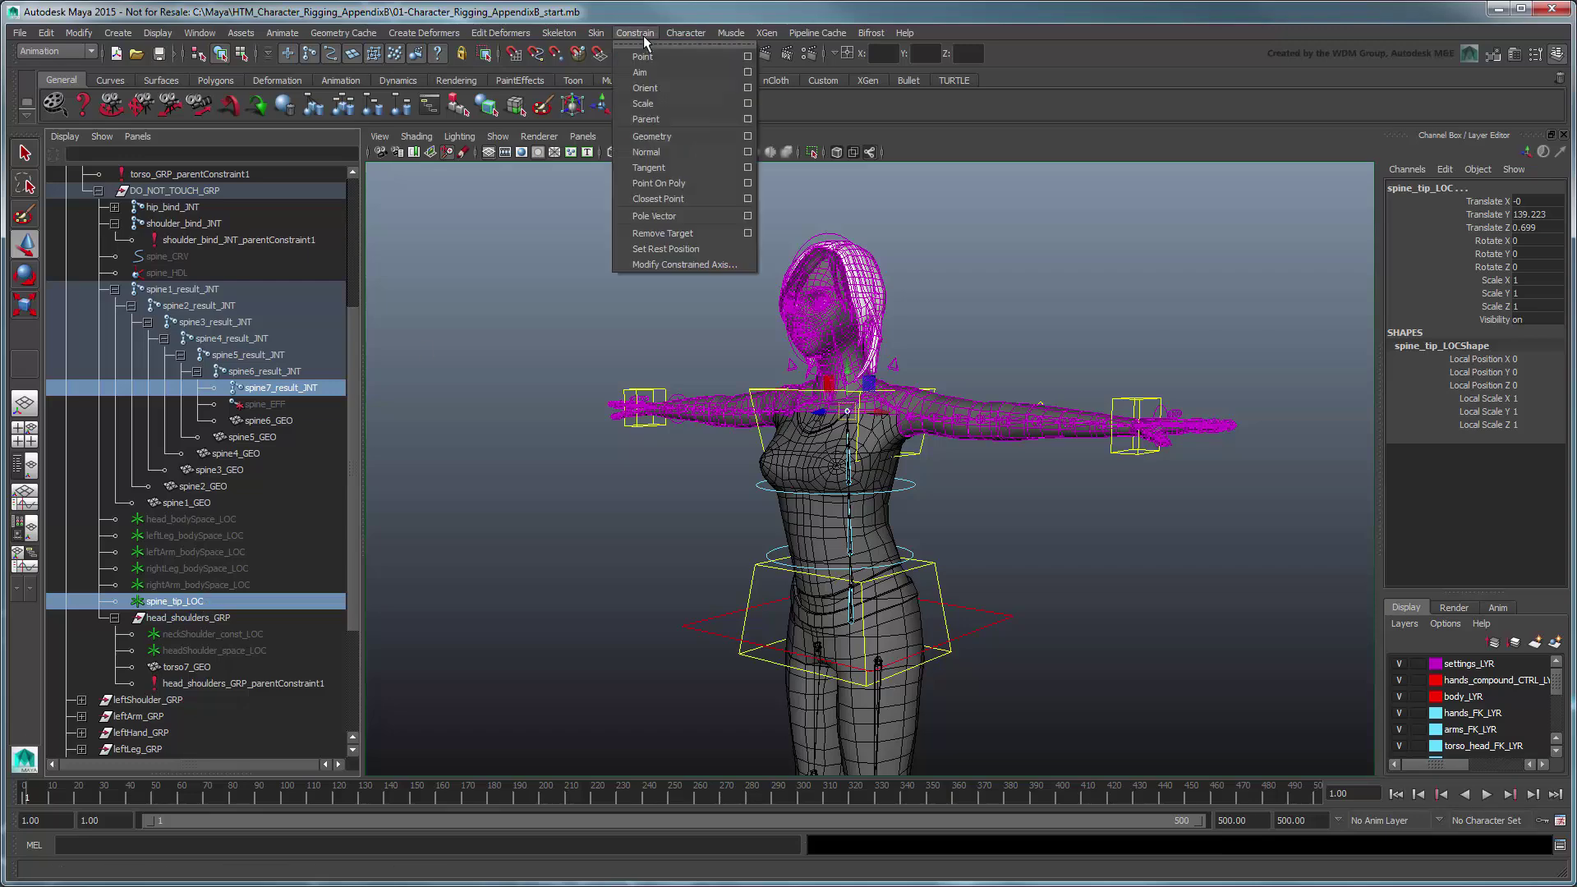
{"action": "left_click", "coordinate": [680, 57]}
{"action": "left_click", "coordinate": [446, 298]}
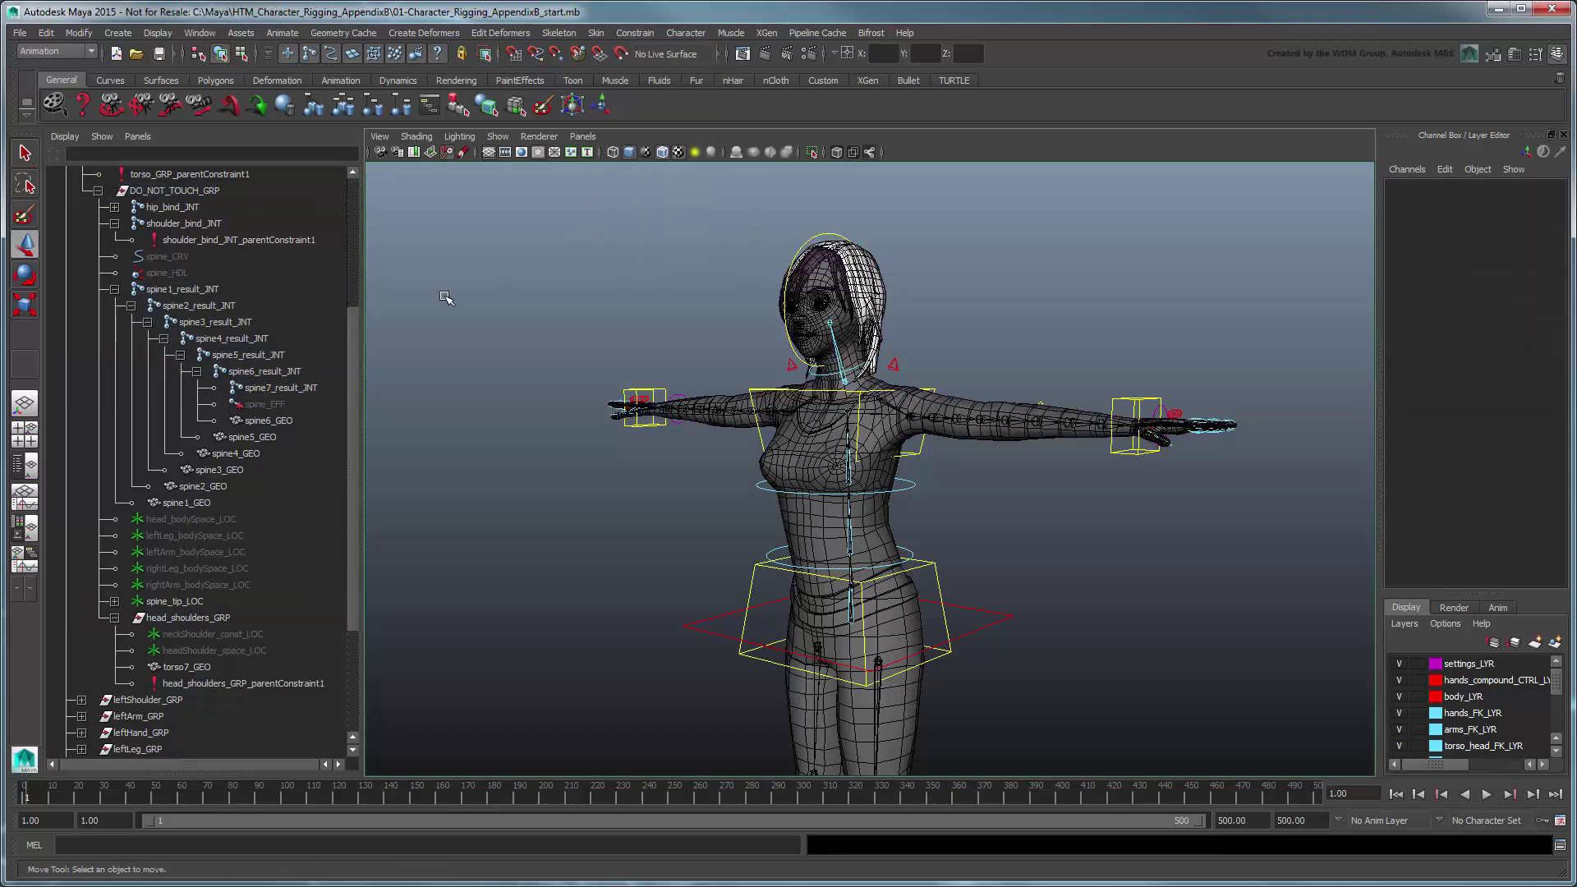
Orient-constrain spine_tip_LOC to shoulder_CTRL.
{"action": "left_click_drag", "start_coordinate": [348, 393], "coordinate": [349, 343]}
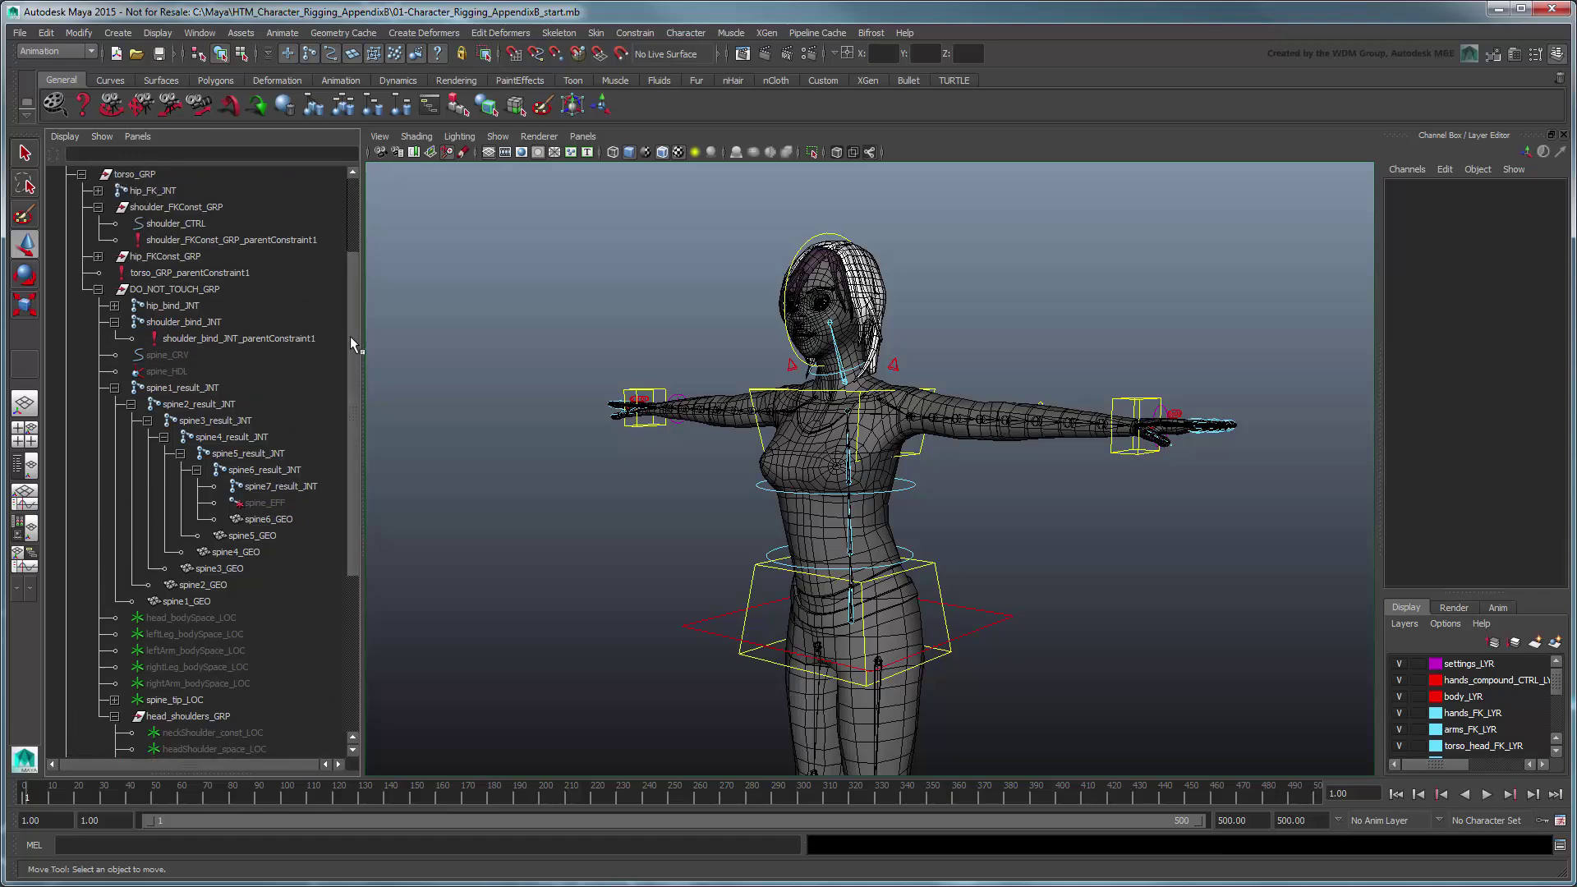
{"action": "left_click", "coordinate": [190, 225]}
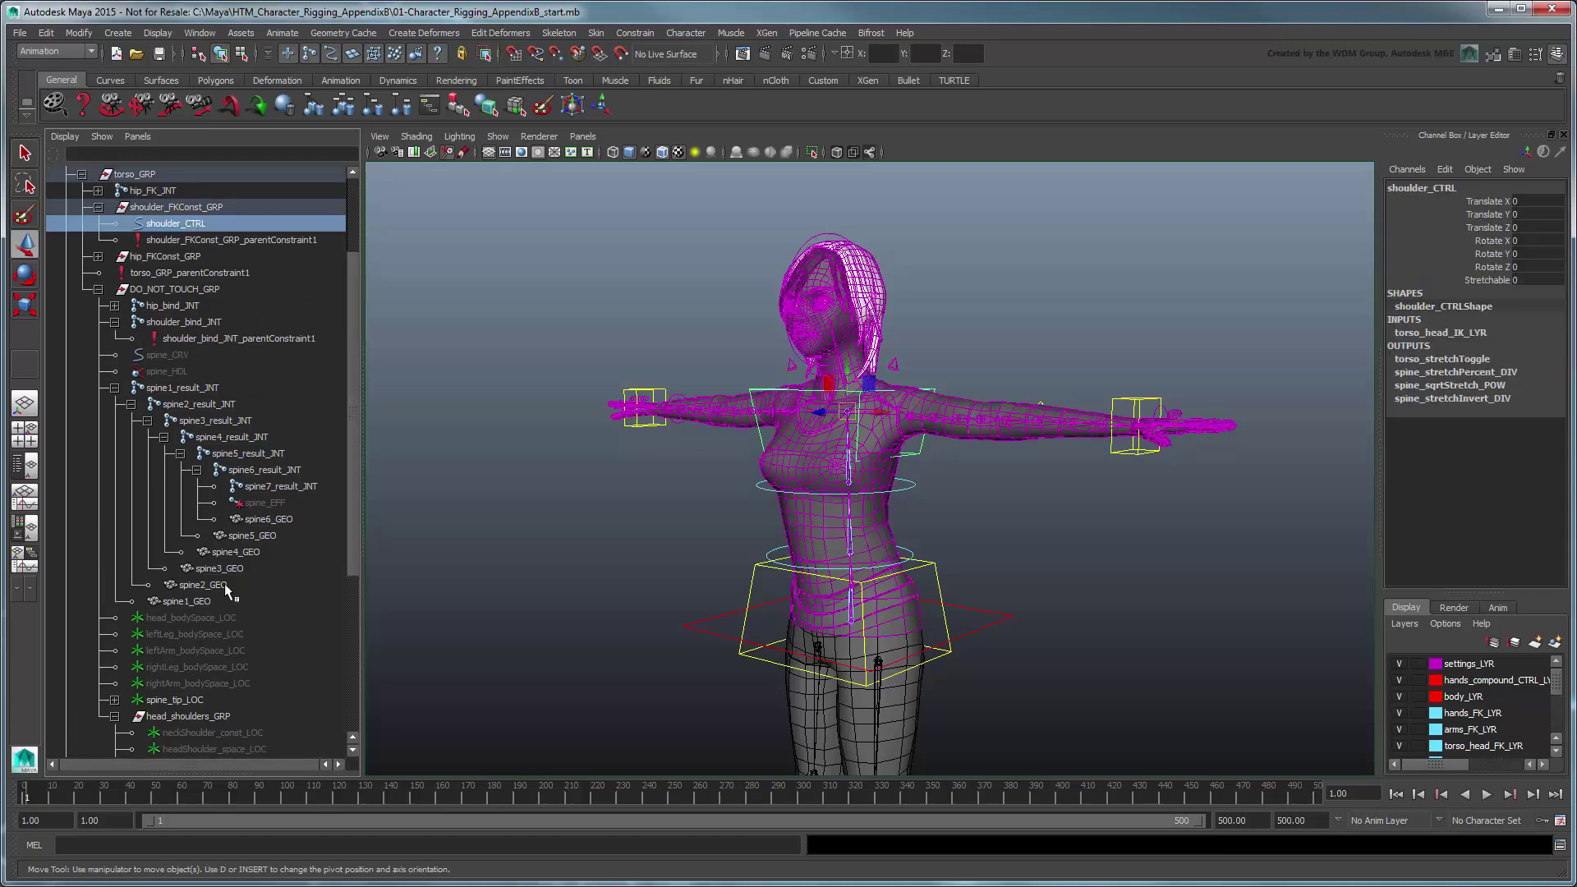
{"action": "left_click", "coordinate": [175, 700]}
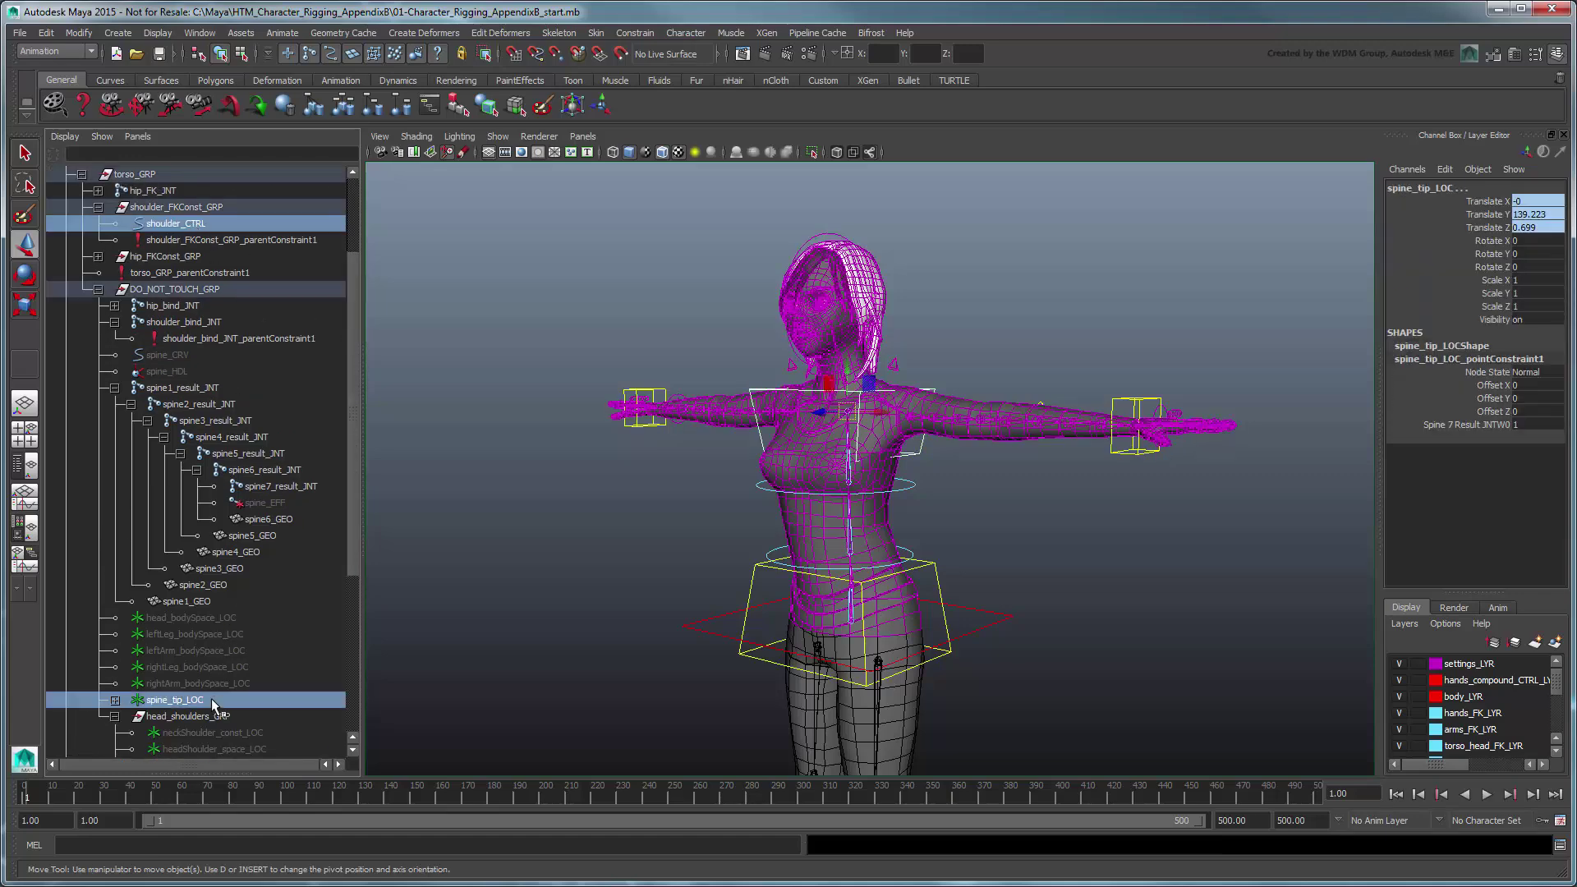
{"action": "left_click", "coordinate": [635, 34]}
{"action": "left_click", "coordinate": [693, 86]}
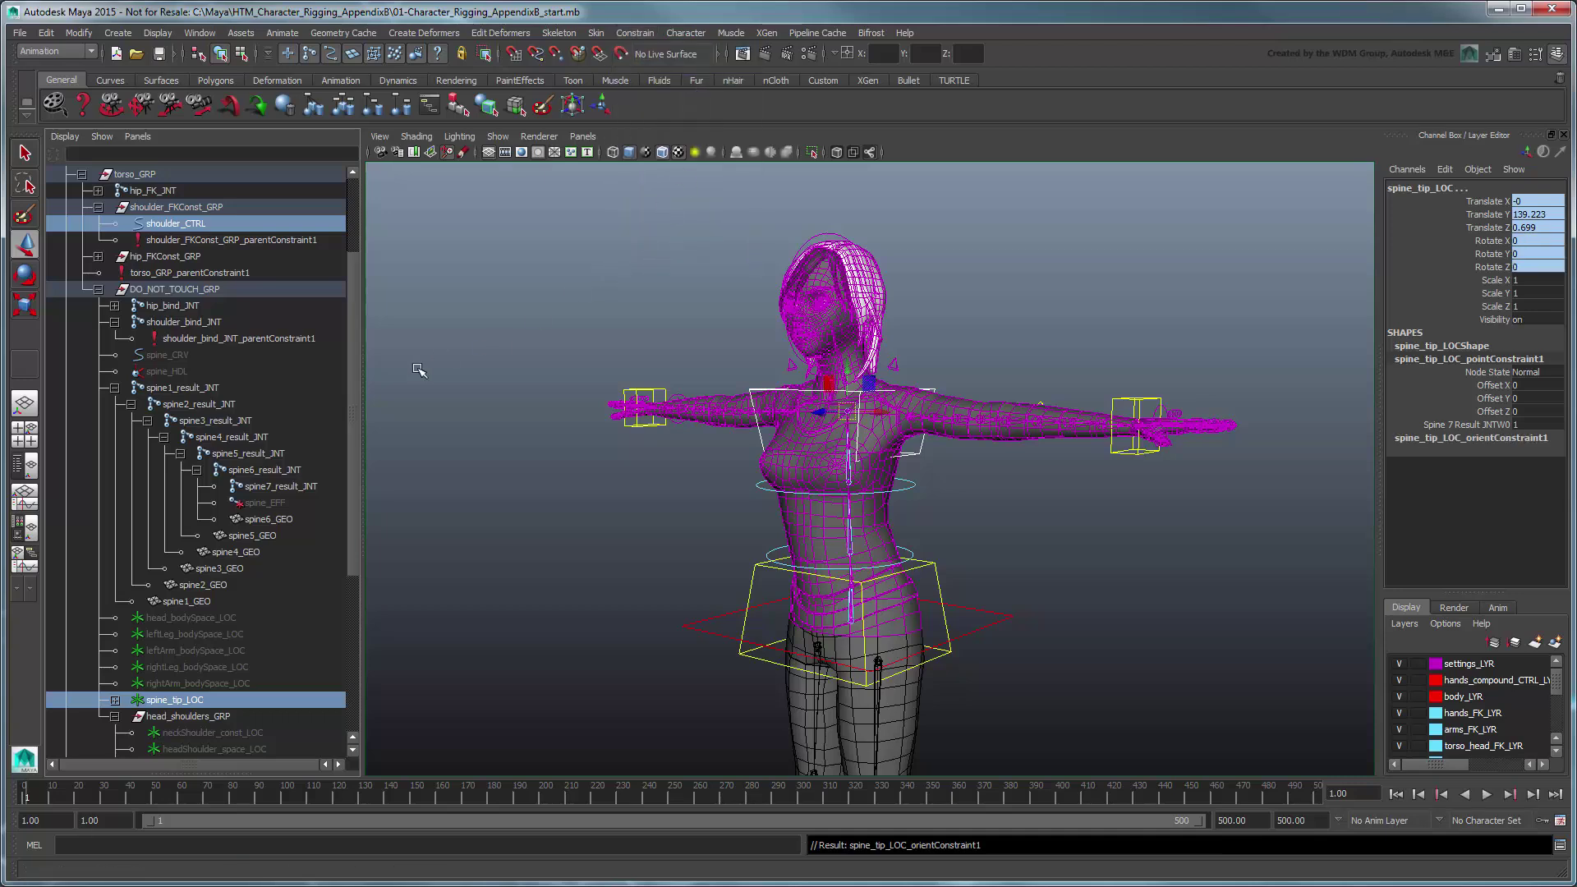
Delete the old head_shoulders_GRP_parentConstraint1.
{"action": "left_click_drag", "start_coordinate": [356, 384], "coordinate": [358, 435]}
{"action": "left_click", "coordinate": [299, 700]}
{"action": "key", "text": "Delete"}
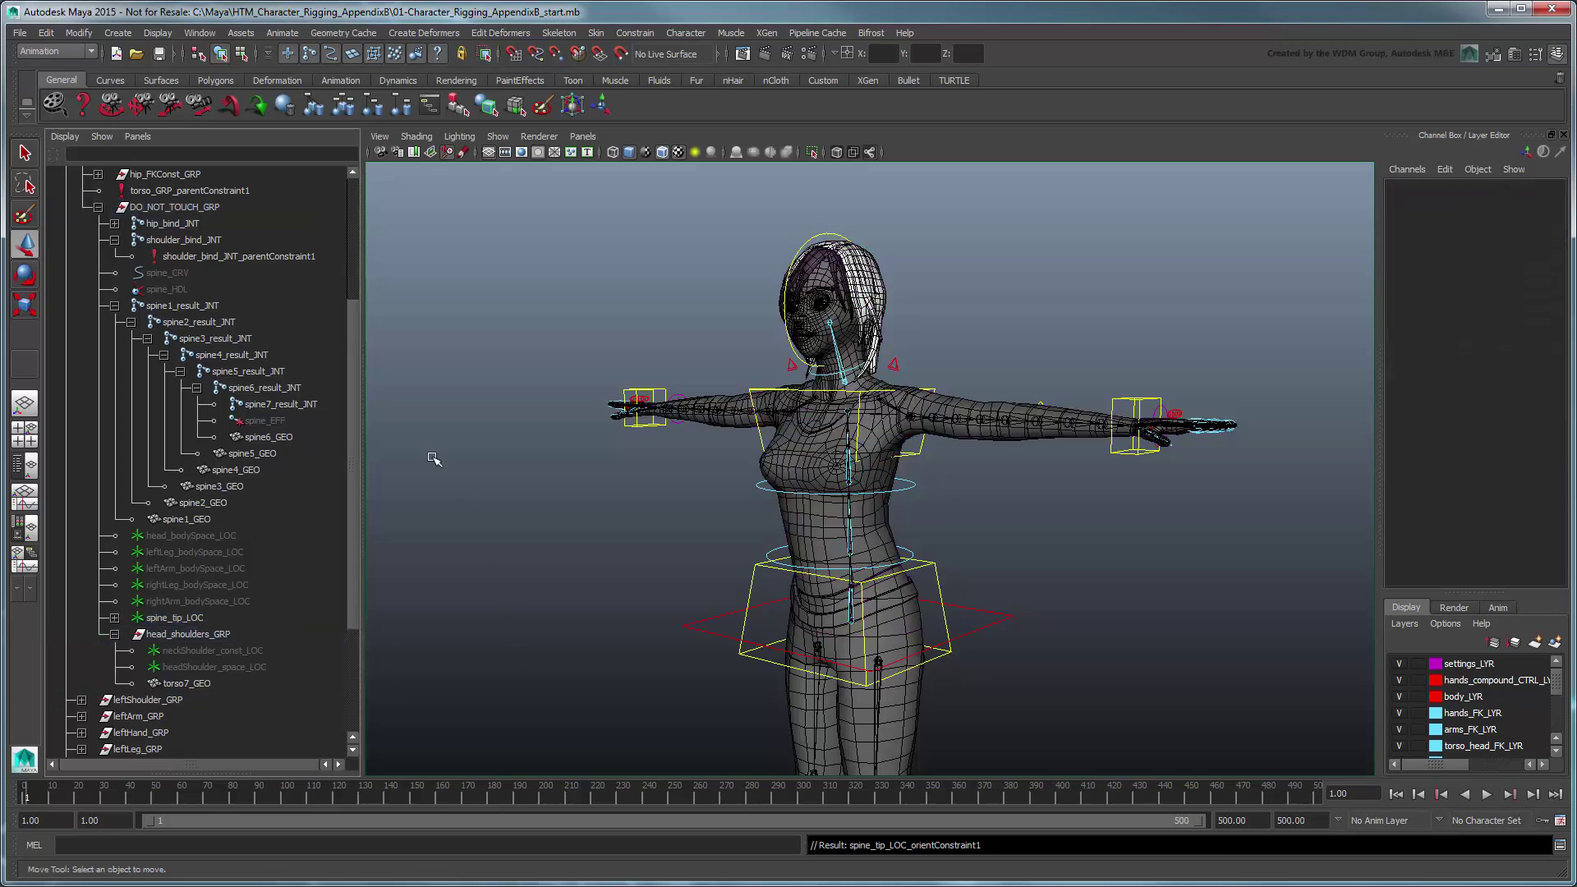
Parent-constrain head_shoulders_GRP to both shoulder_bind_JNT and spine_tip_LOC.
{"action": "left_click", "coordinate": [207, 241]}
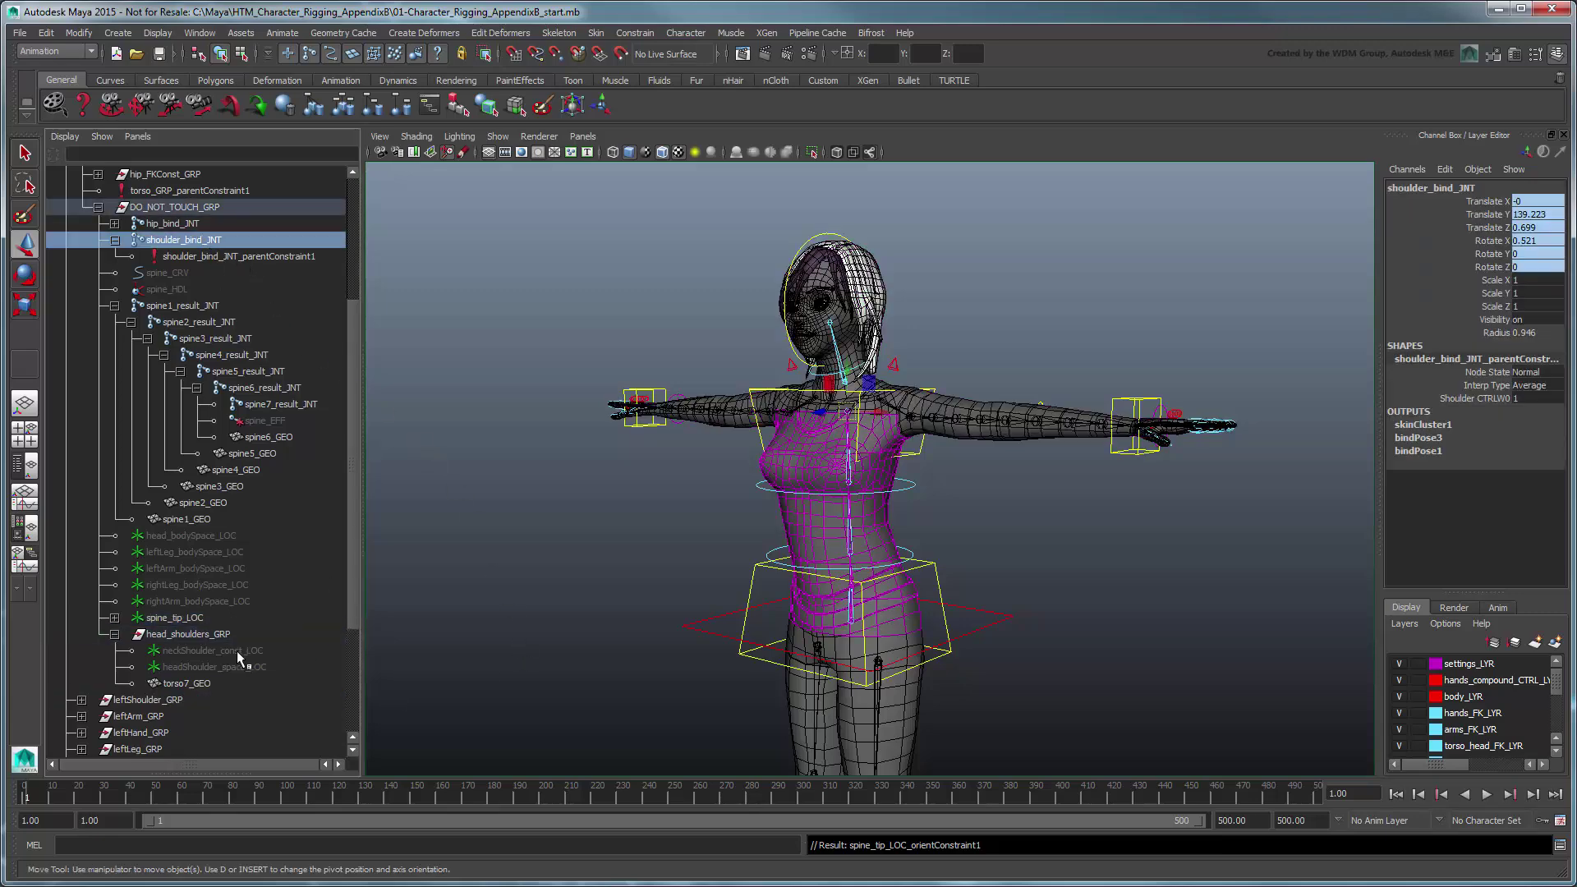
{"action": "left_click", "coordinate": [211, 634], "text": "ctrl"}
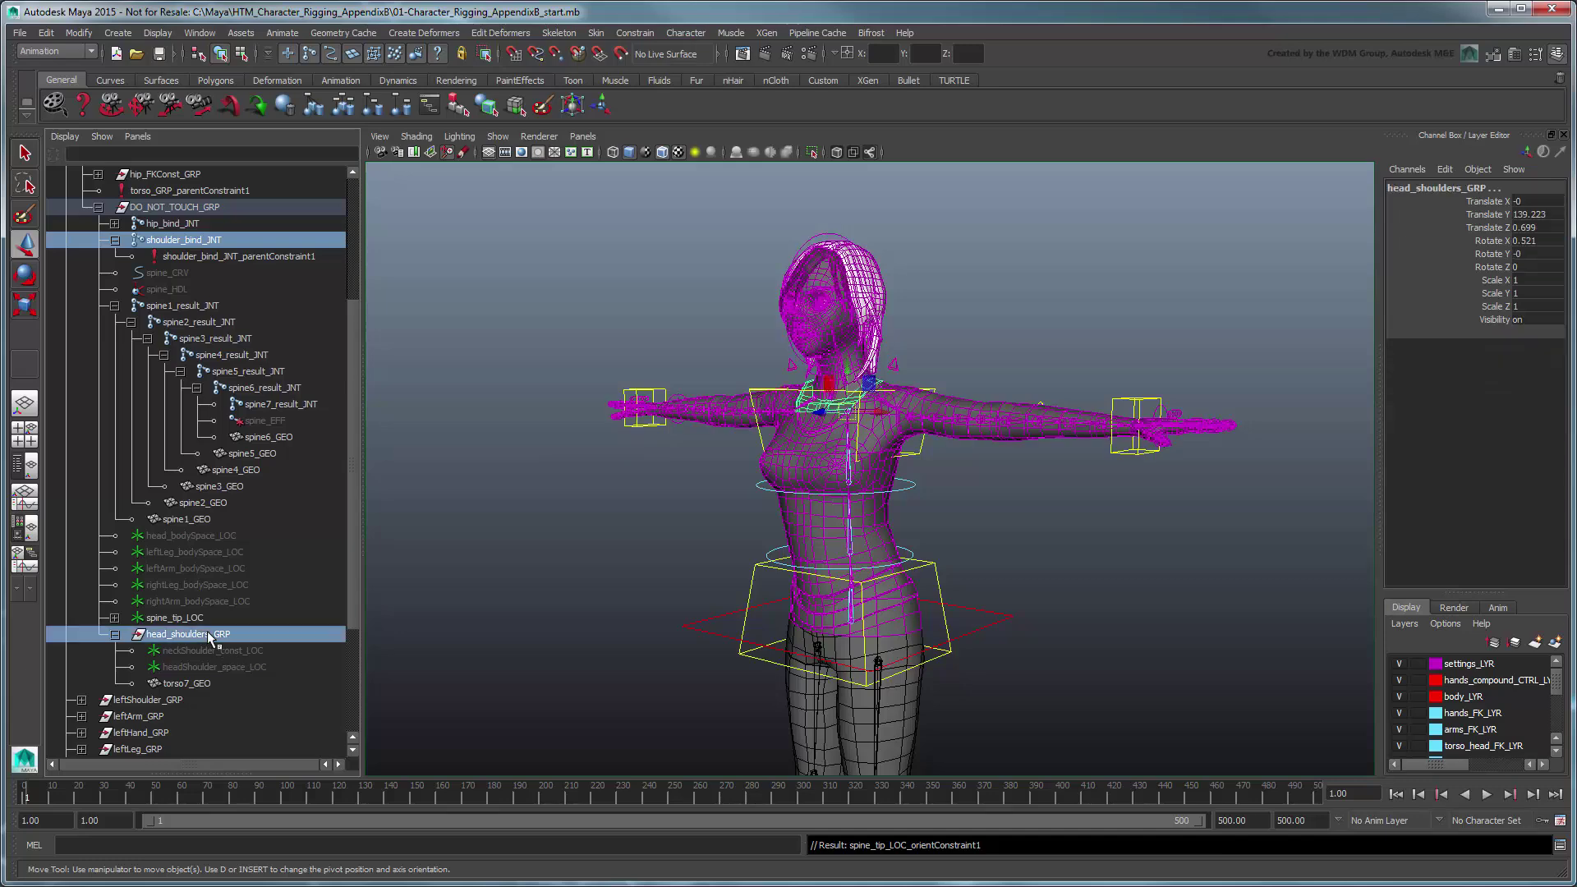
{"action": "left_click", "coordinate": [636, 33]}
{"action": "left_click", "coordinate": [661, 116]}
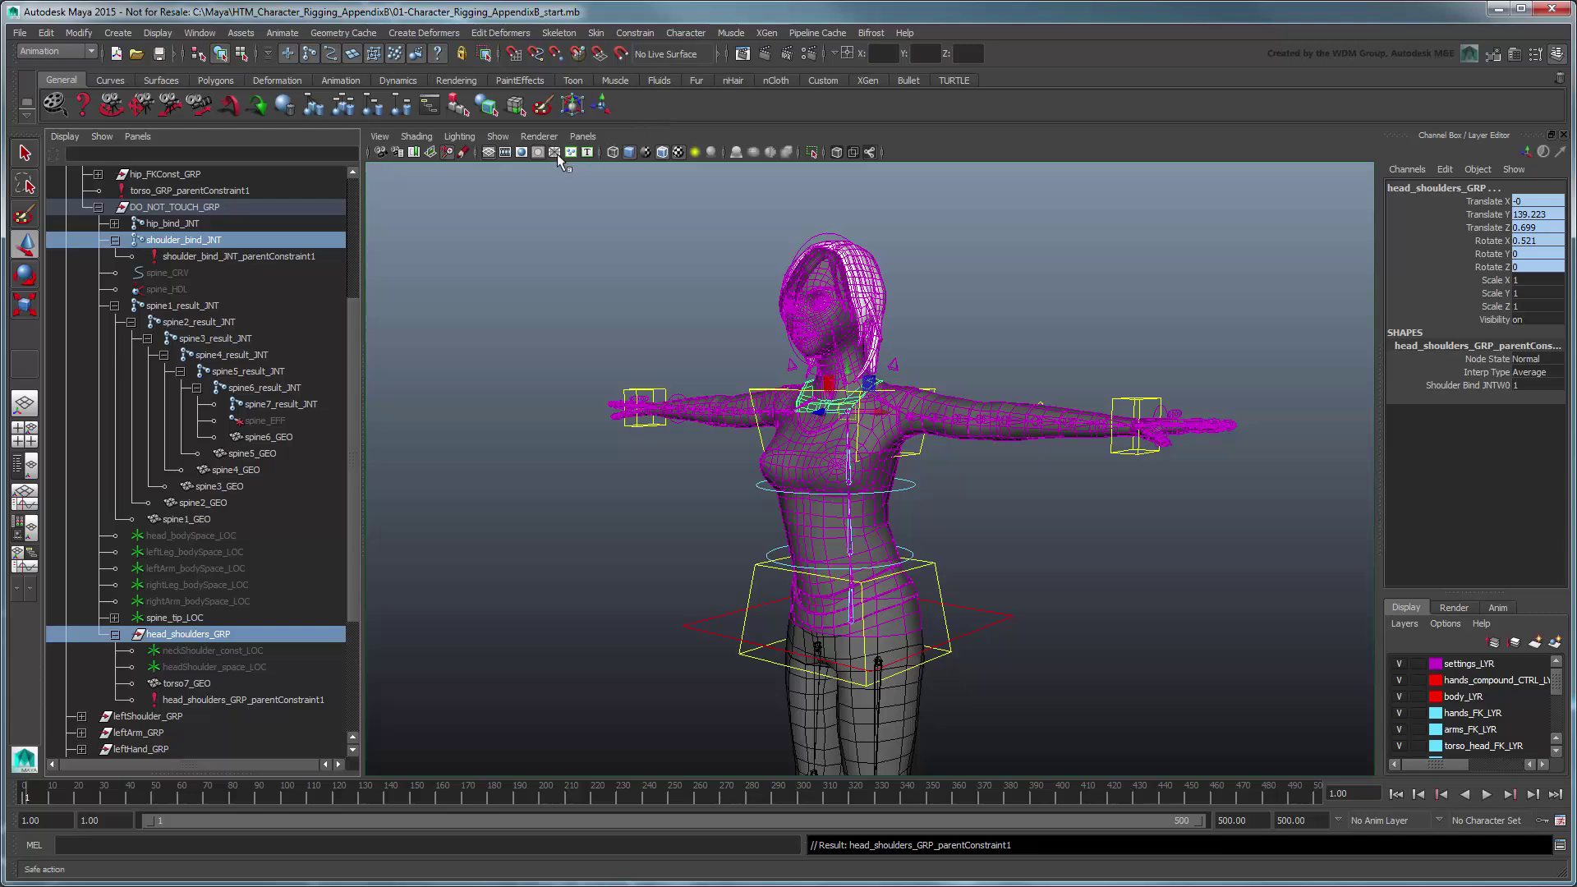
{"action": "left_click", "coordinate": [194, 619]}
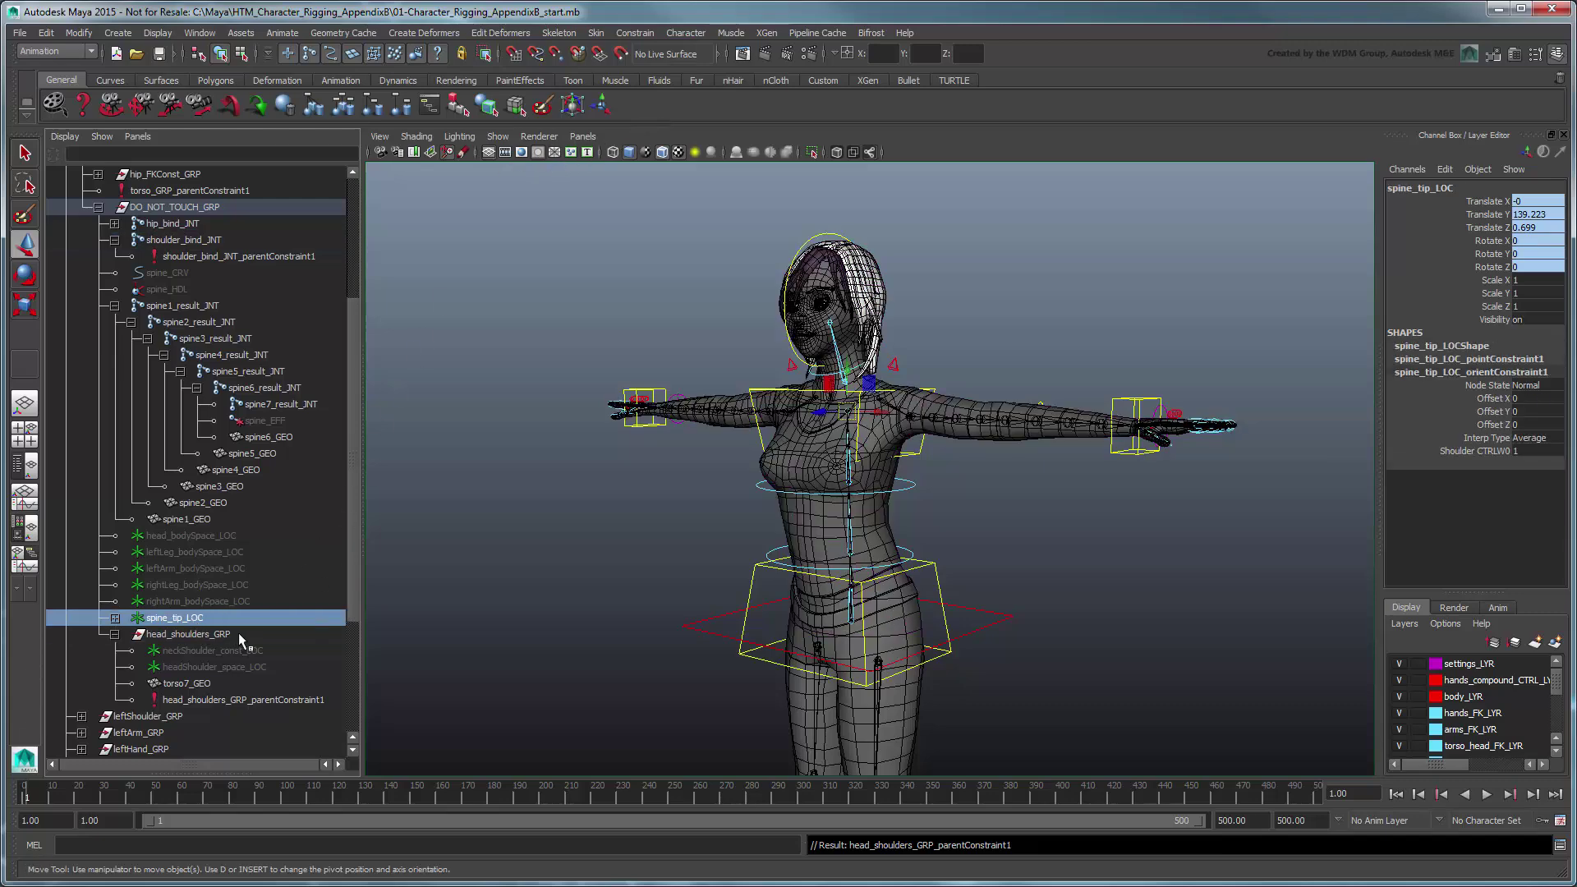
{"action": "left_click", "coordinate": [243, 636], "text": "ctrl"}
{"action": "left_click", "coordinate": [634, 33]}
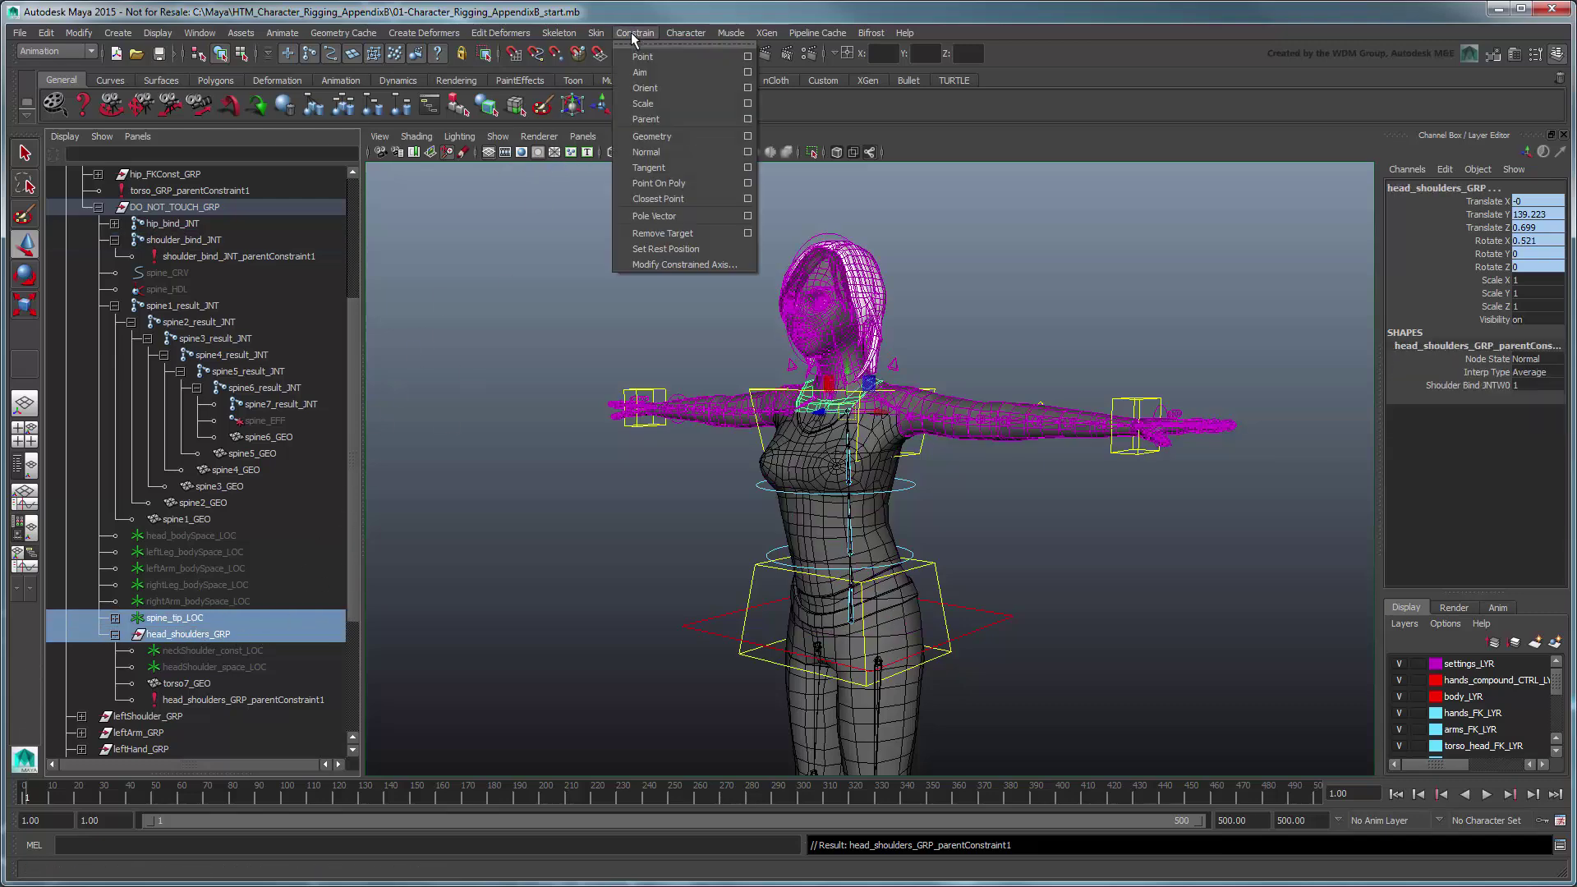
{"action": "left_click", "coordinate": [701, 118]}
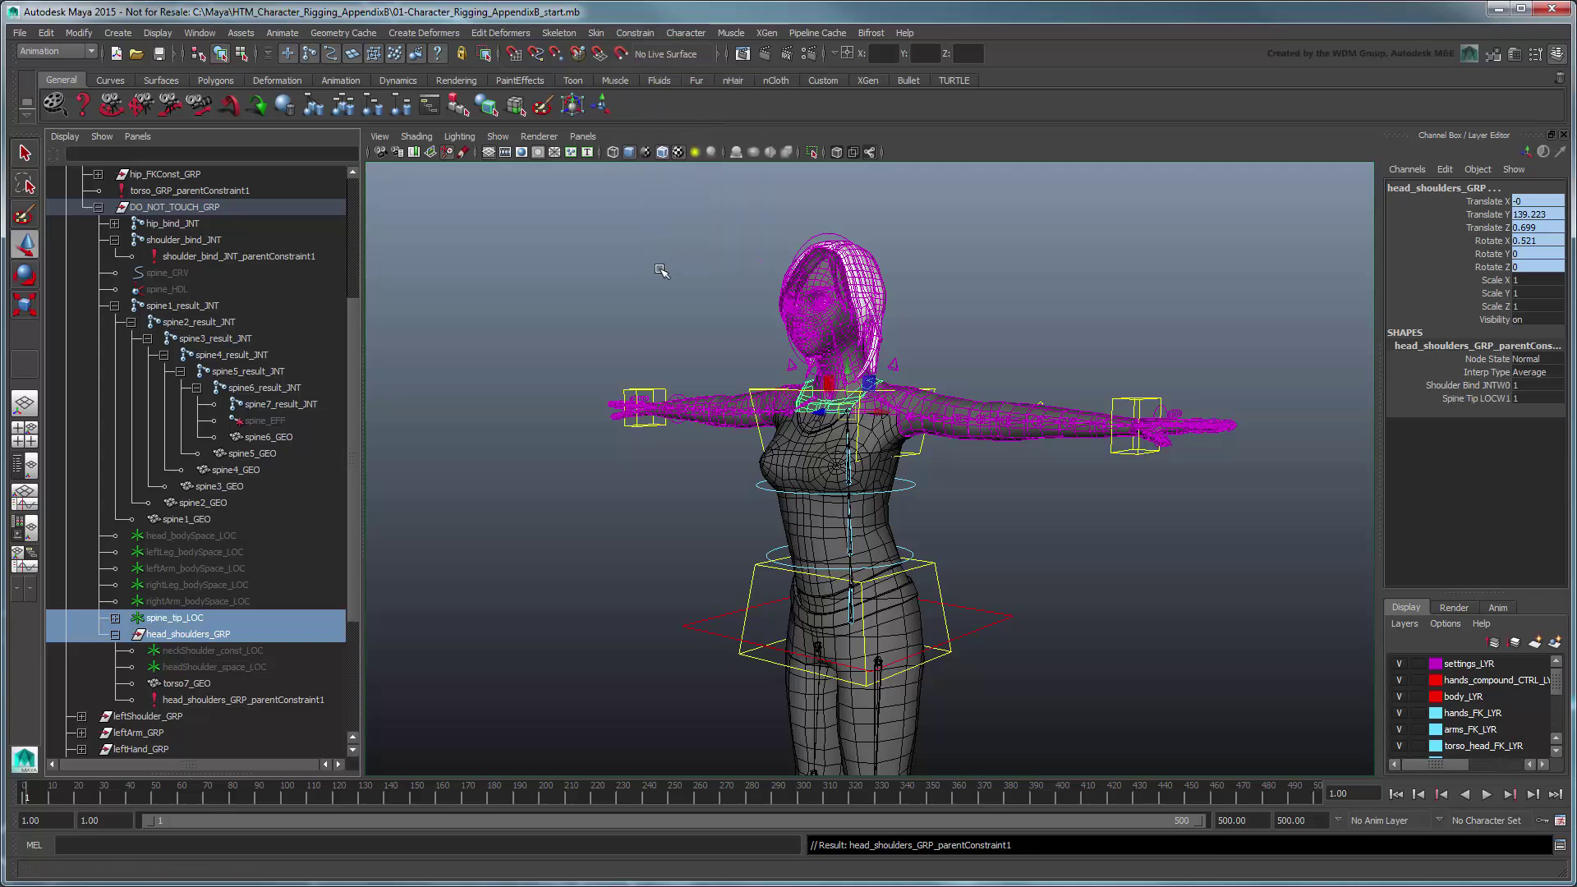
Set the constraint's Shoulder Bind JNTW0 weight to 0.
{"action": "left_click", "coordinate": [243, 700]}
{"action": "double_click", "coordinate": [1552, 229]}
{"action": "type", "text": "0"}
Move and rotate shoulder_CTRL to test the stretch, then undo back to the T-pose.
{"action": "left_click", "coordinate": [868, 386]}
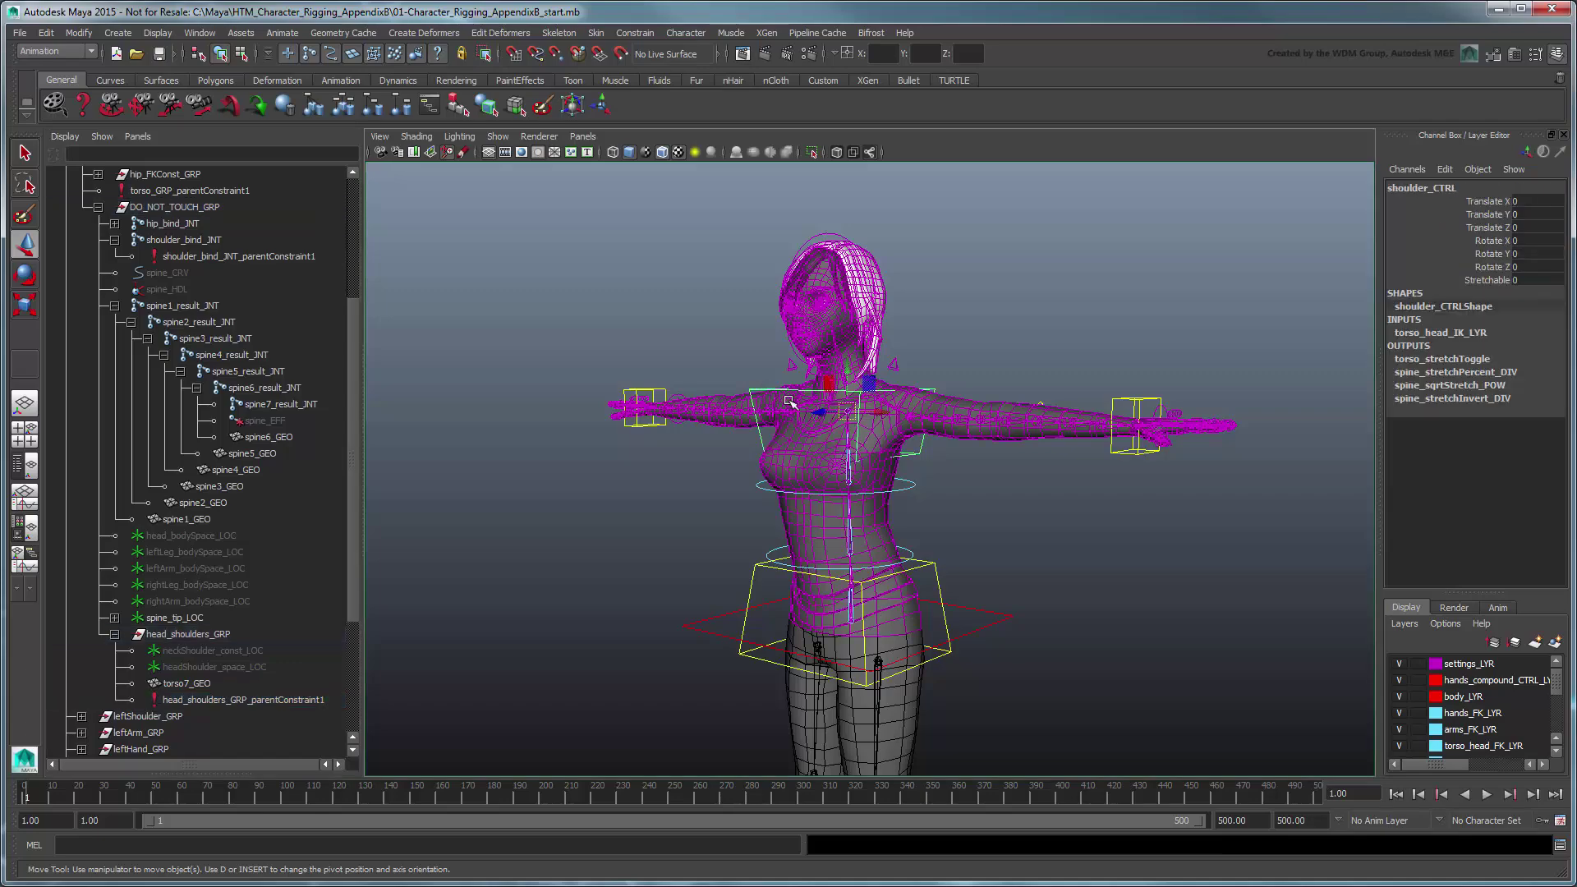
{"action": "left_click_drag", "start_coordinate": [851, 415], "coordinate": [774, 243]}
{"action": "key", "text": "e"}
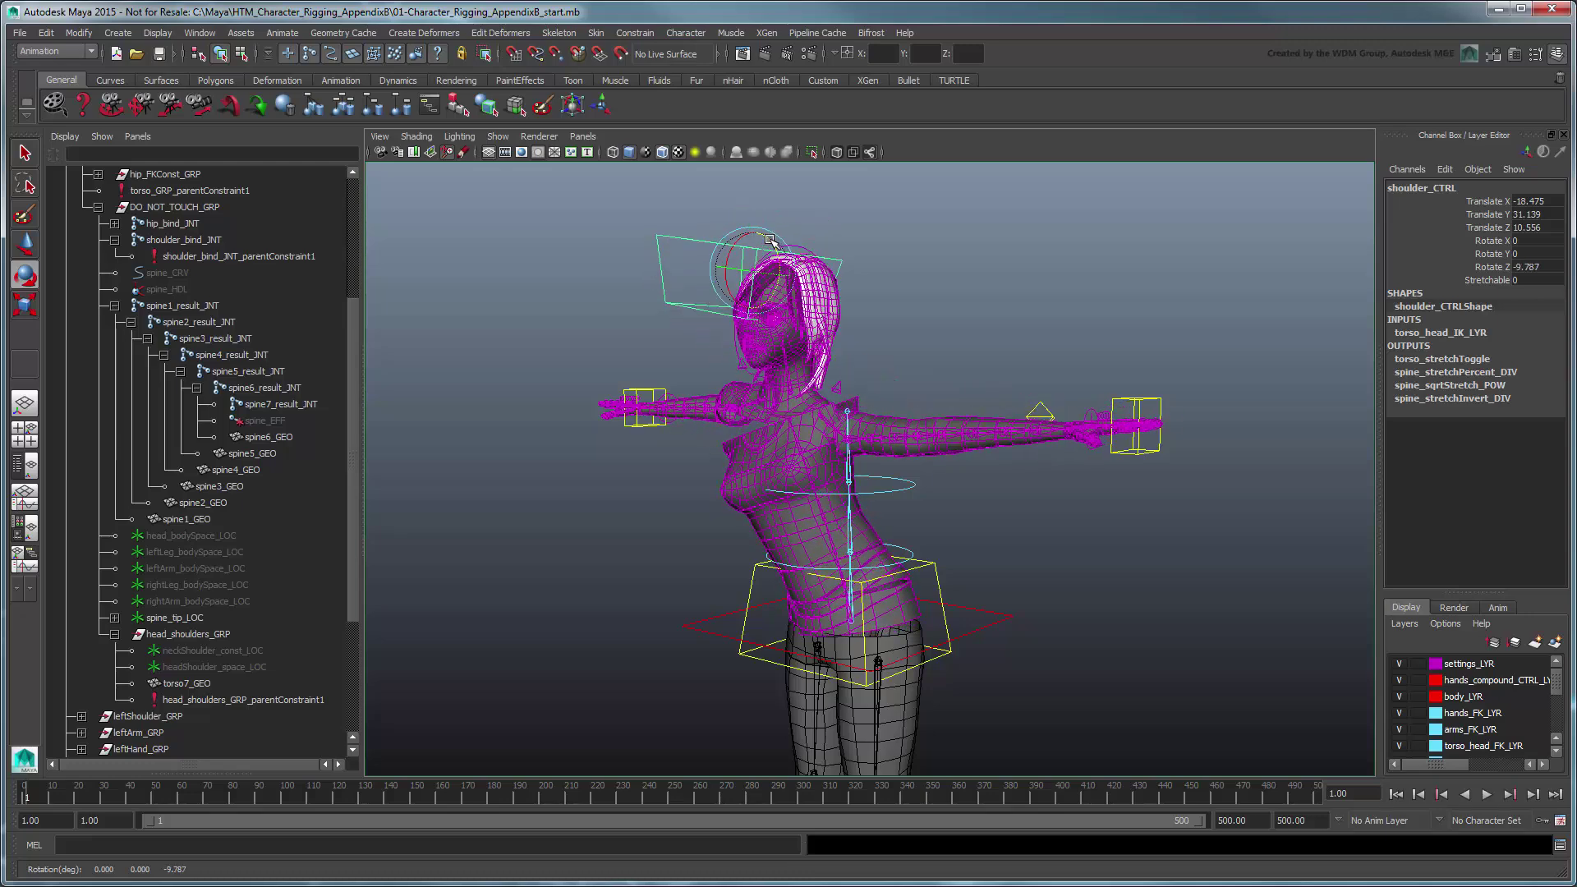
{"action": "key", "text": "ctrl+z"}
{"action": "key", "text": "q"}
{"action": "left_click", "coordinate": [1070, 304]}
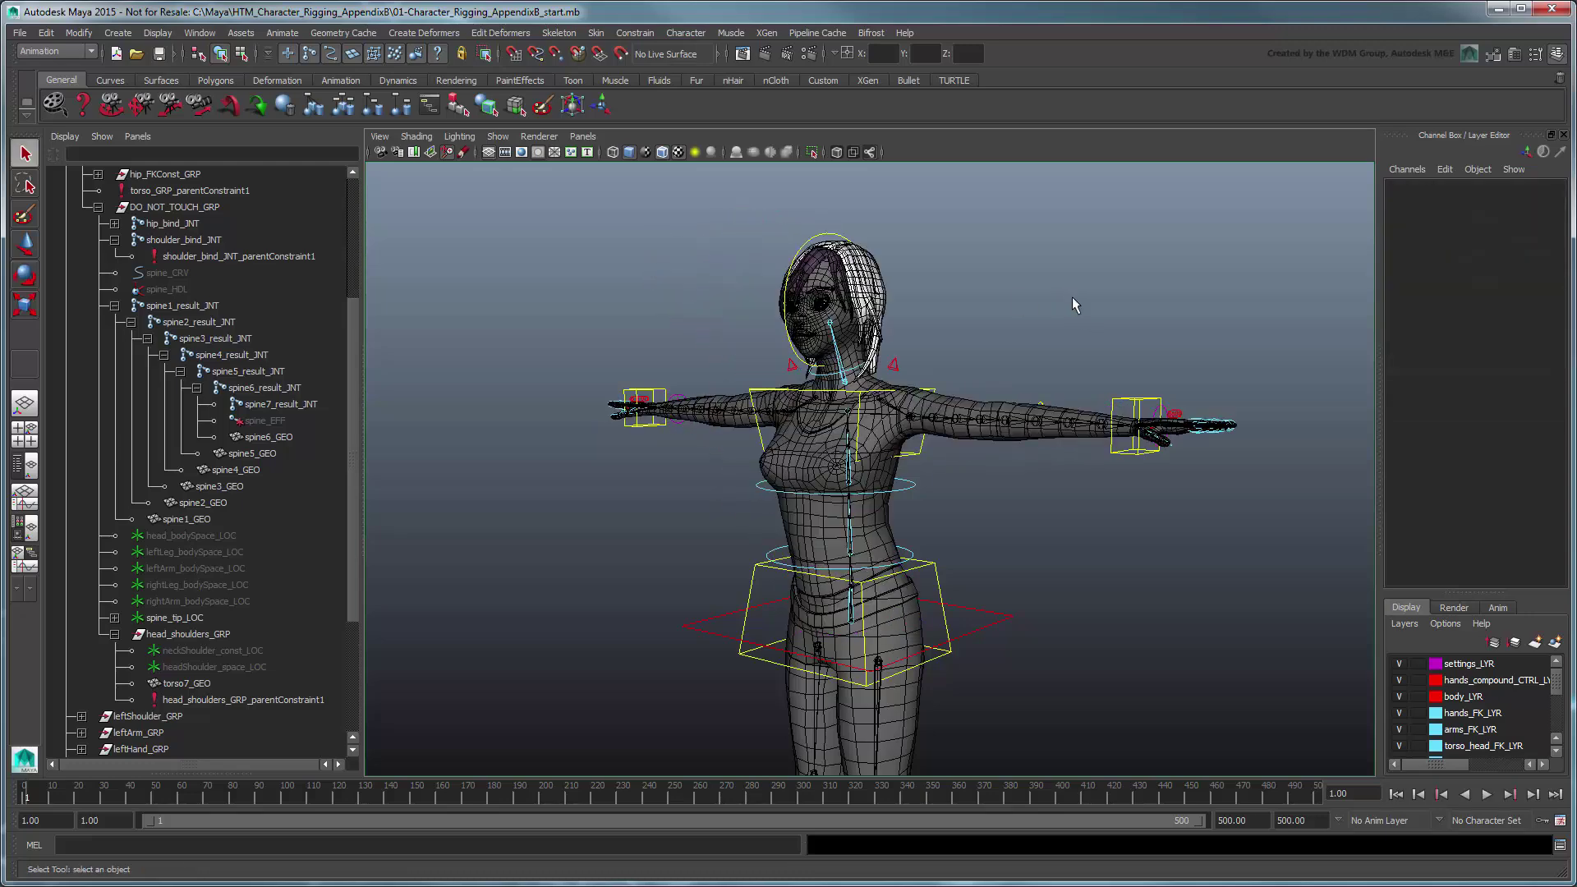
Open the Set Driven Key window and load shoulder_CTRL as the driver.
{"action": "left_click", "coordinate": [282, 33]}
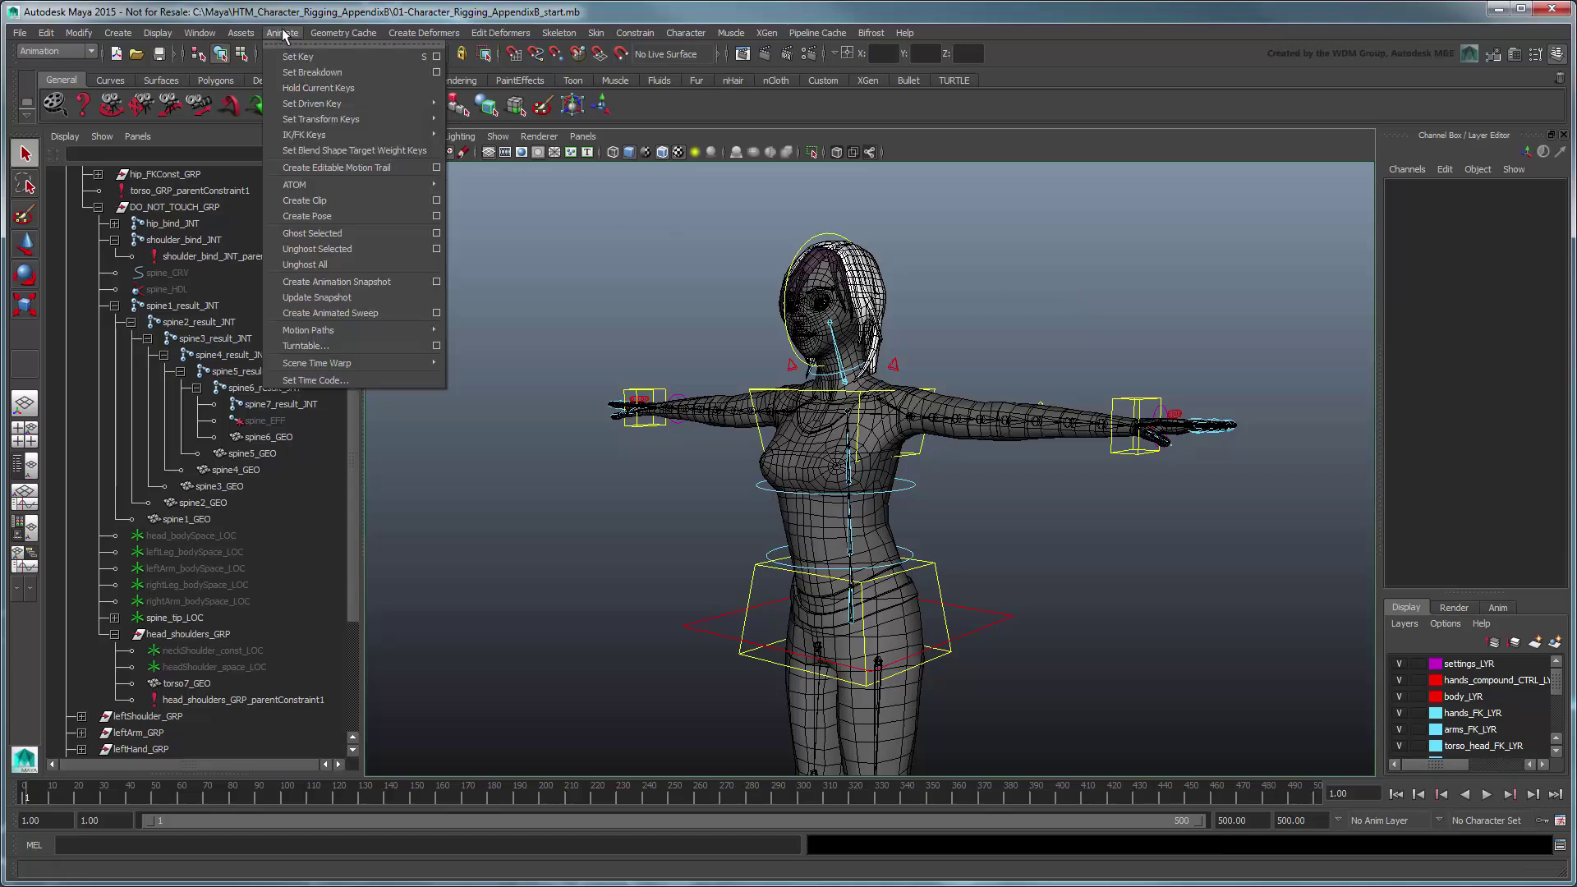
{"action": "mouse_move", "coordinate": [392, 103]}
{"action": "left_click", "coordinate": [475, 112]}
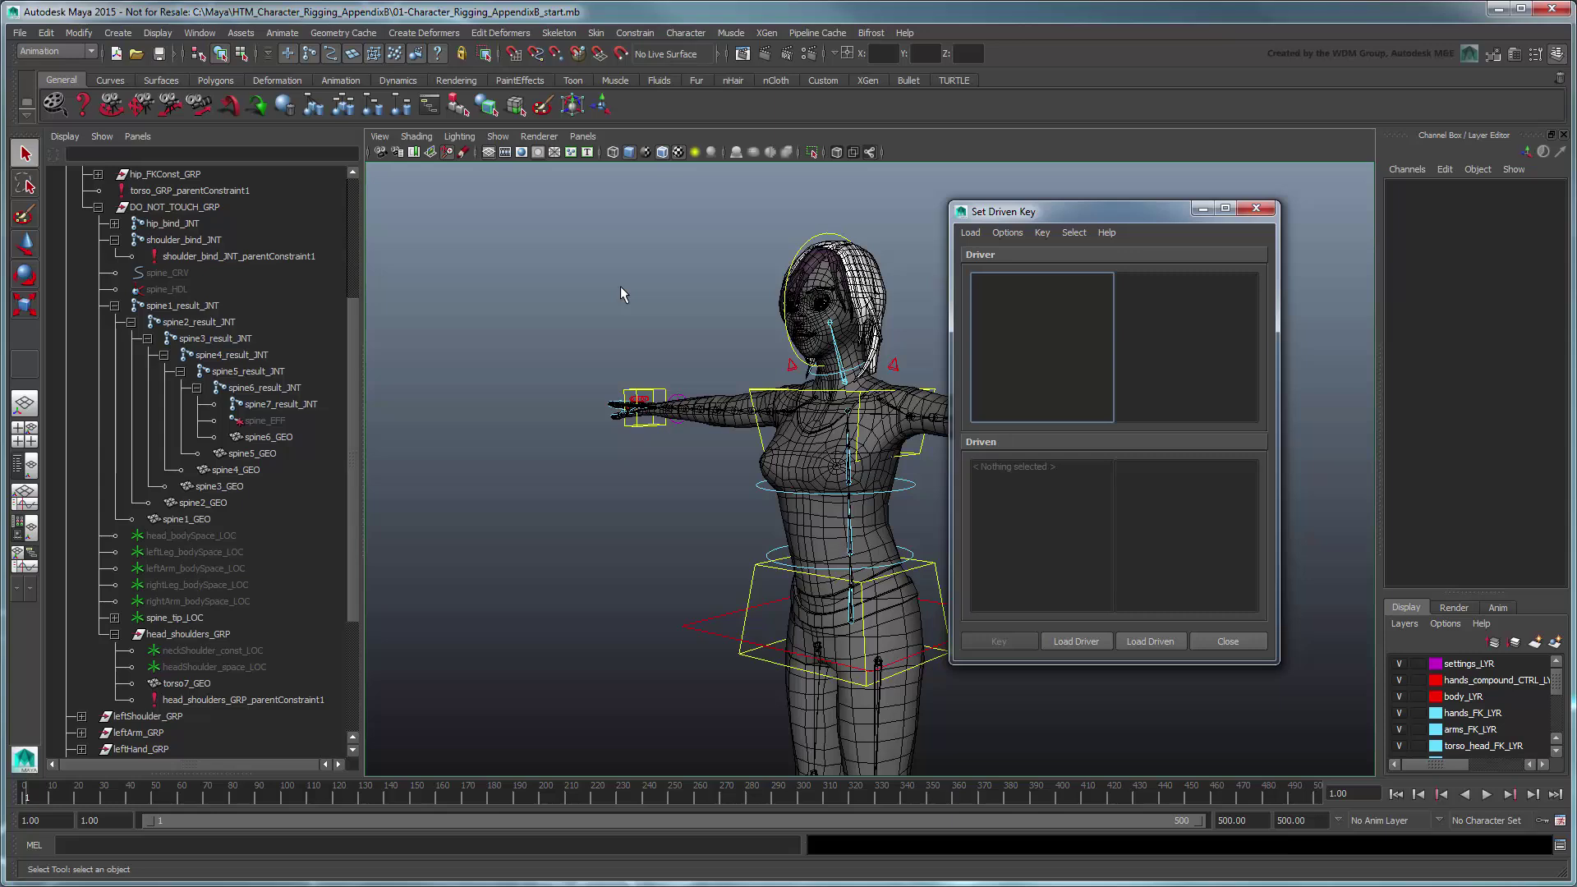
{"action": "left_click_drag", "start_coordinate": [347, 382], "coordinate": [352, 333]}
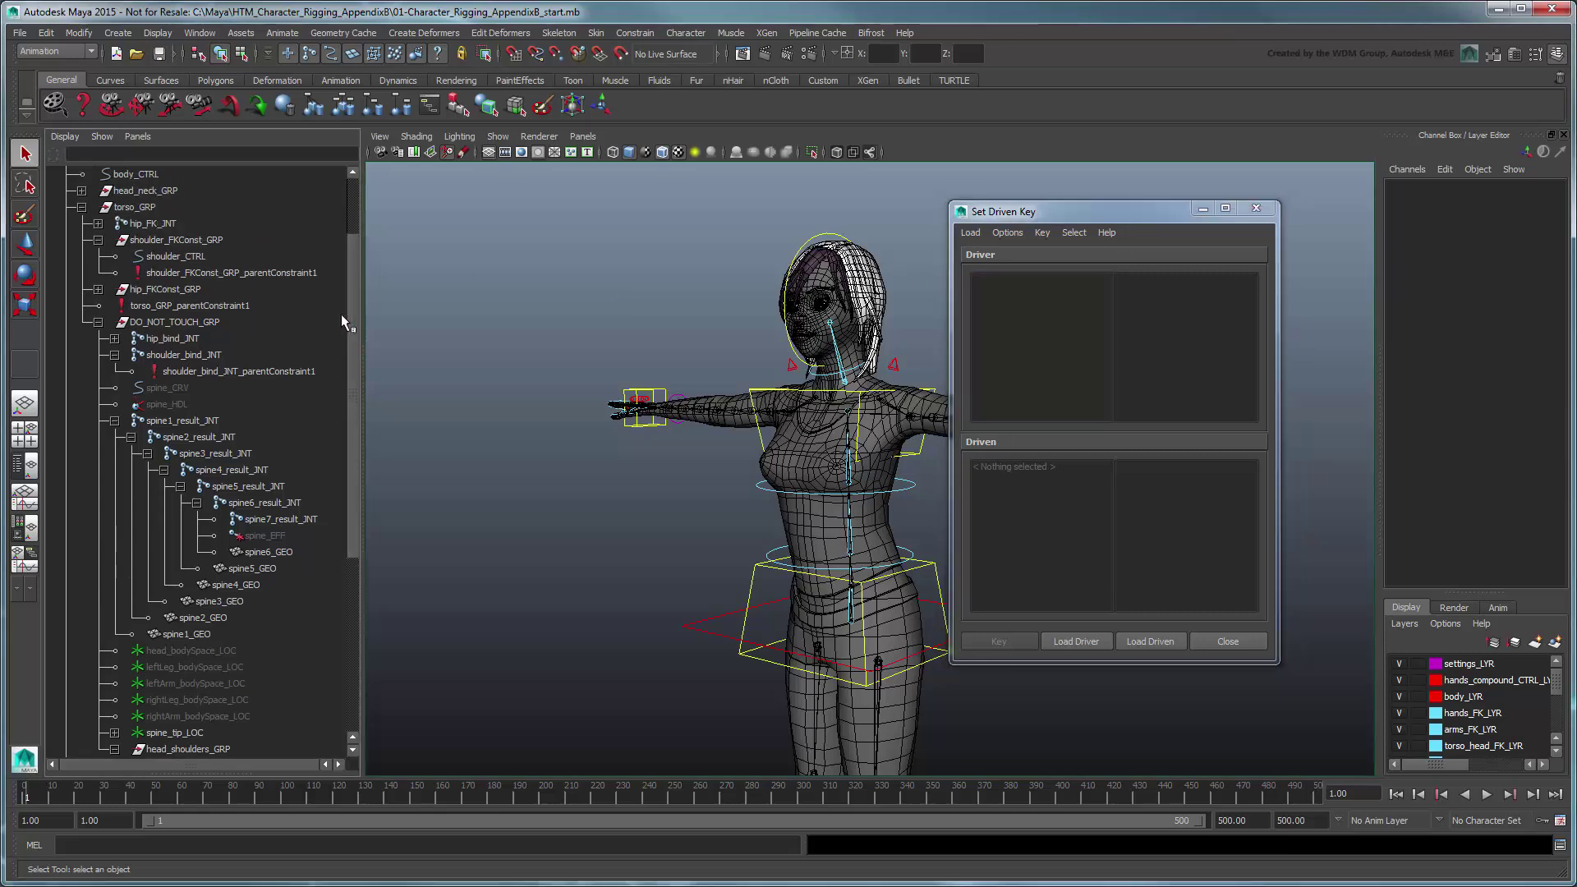
{"action": "left_click", "coordinate": [186, 257]}
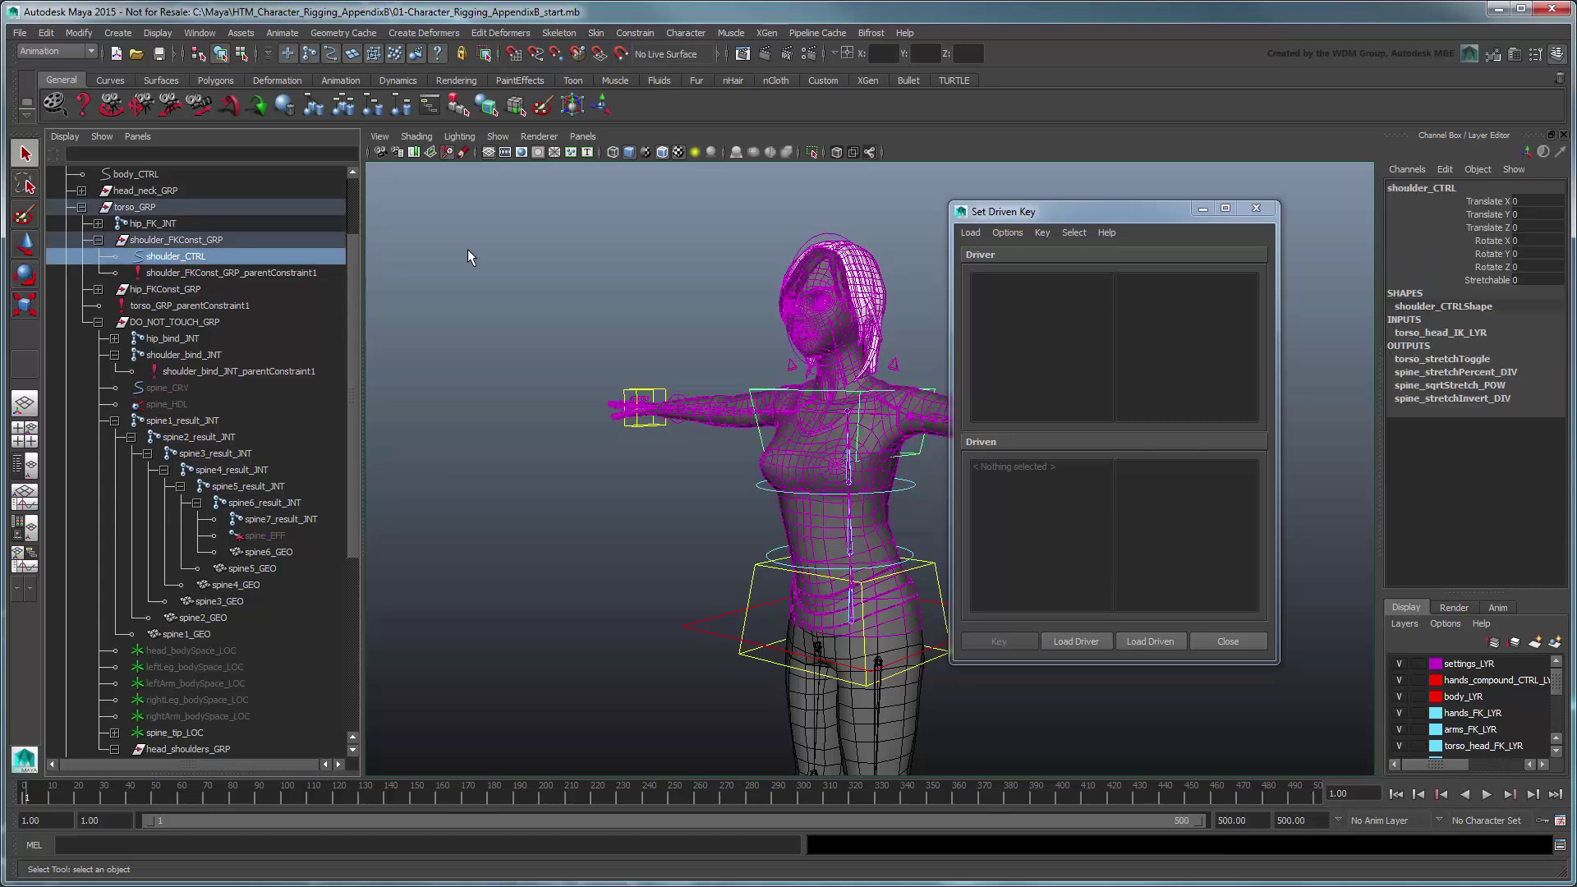
{"action": "left_click", "coordinate": [1077, 643]}
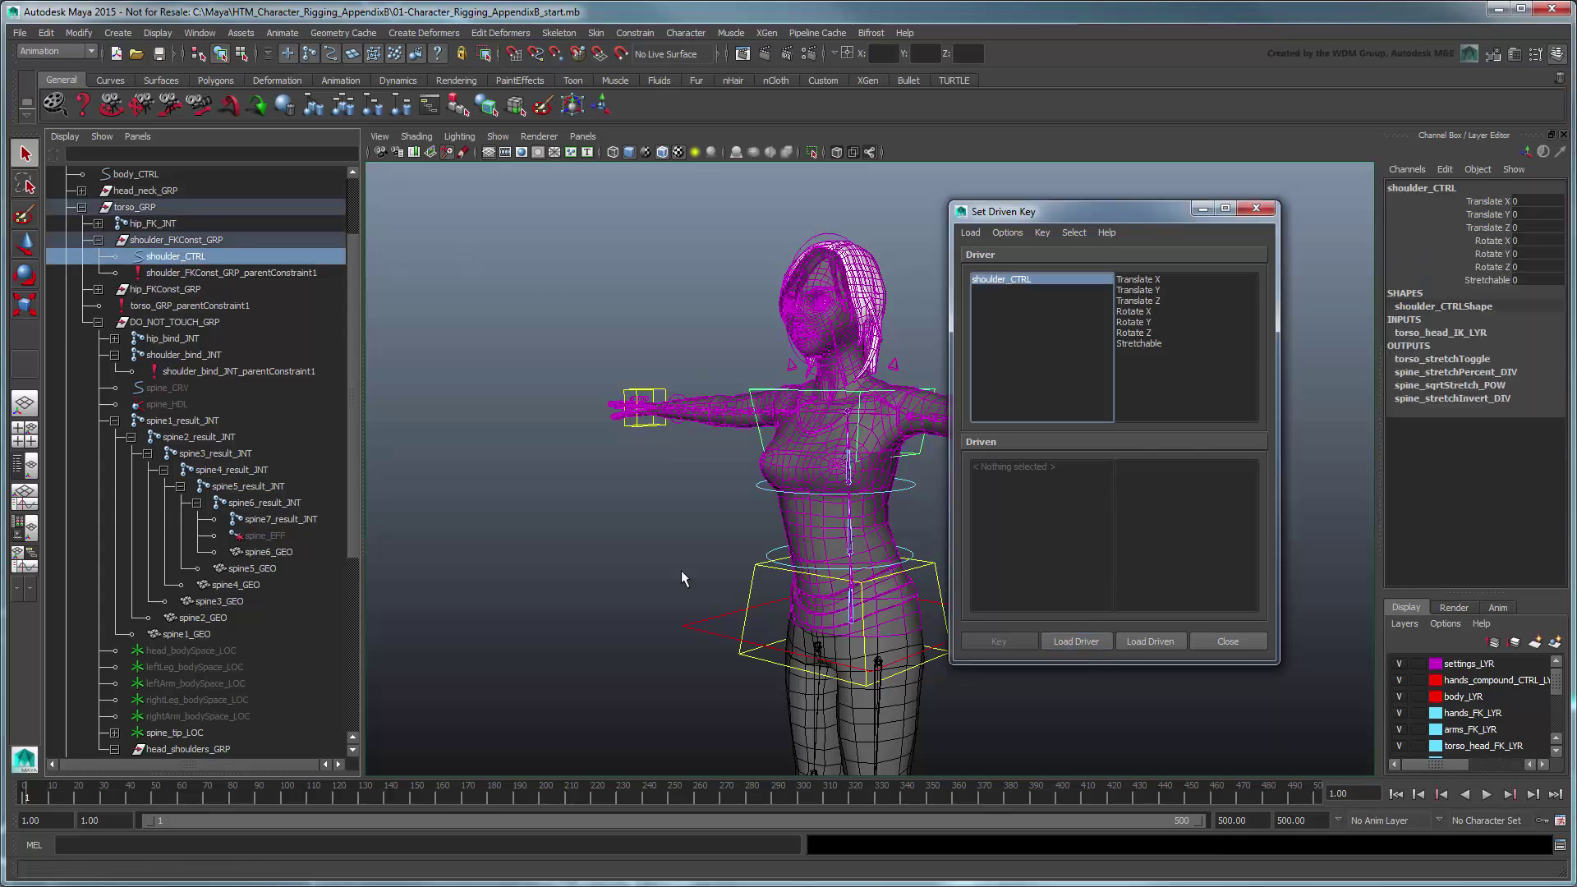
Key head_shoulders_GRP's Shoulder Bind and Spine Tip constraint weights against Stretchable.
{"action": "scroll", "coordinate": [352, 526], "scroll_direction": "down", "scroll_amount": 3}
{"action": "left_click", "coordinate": [243, 699]}
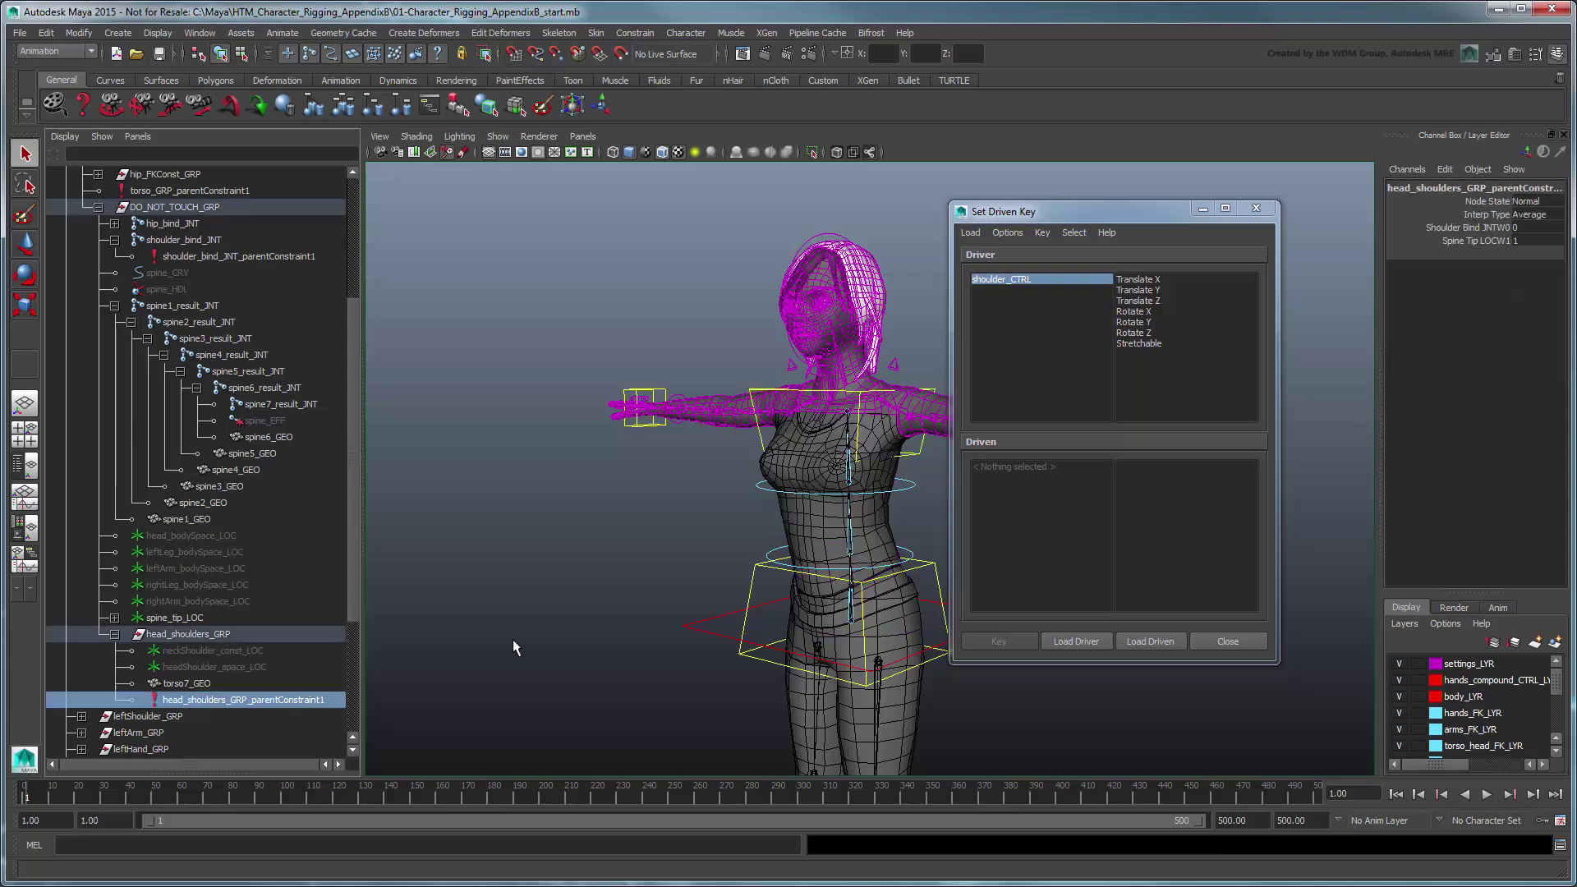
{"action": "left_click", "coordinate": [1151, 642]}
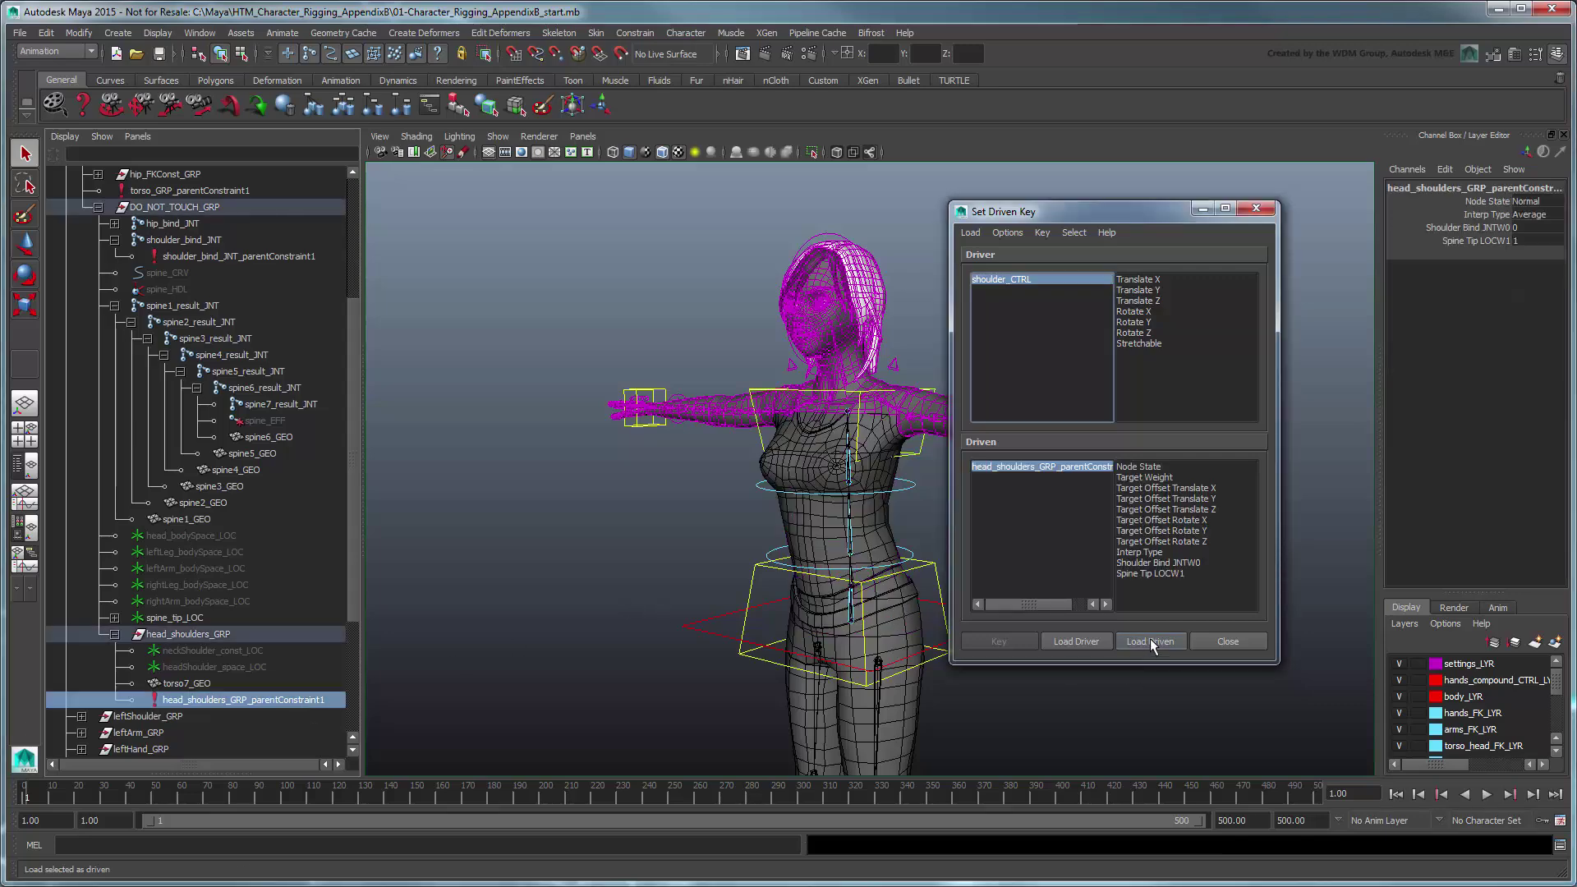
{"action": "left_click", "coordinate": [1140, 344]}
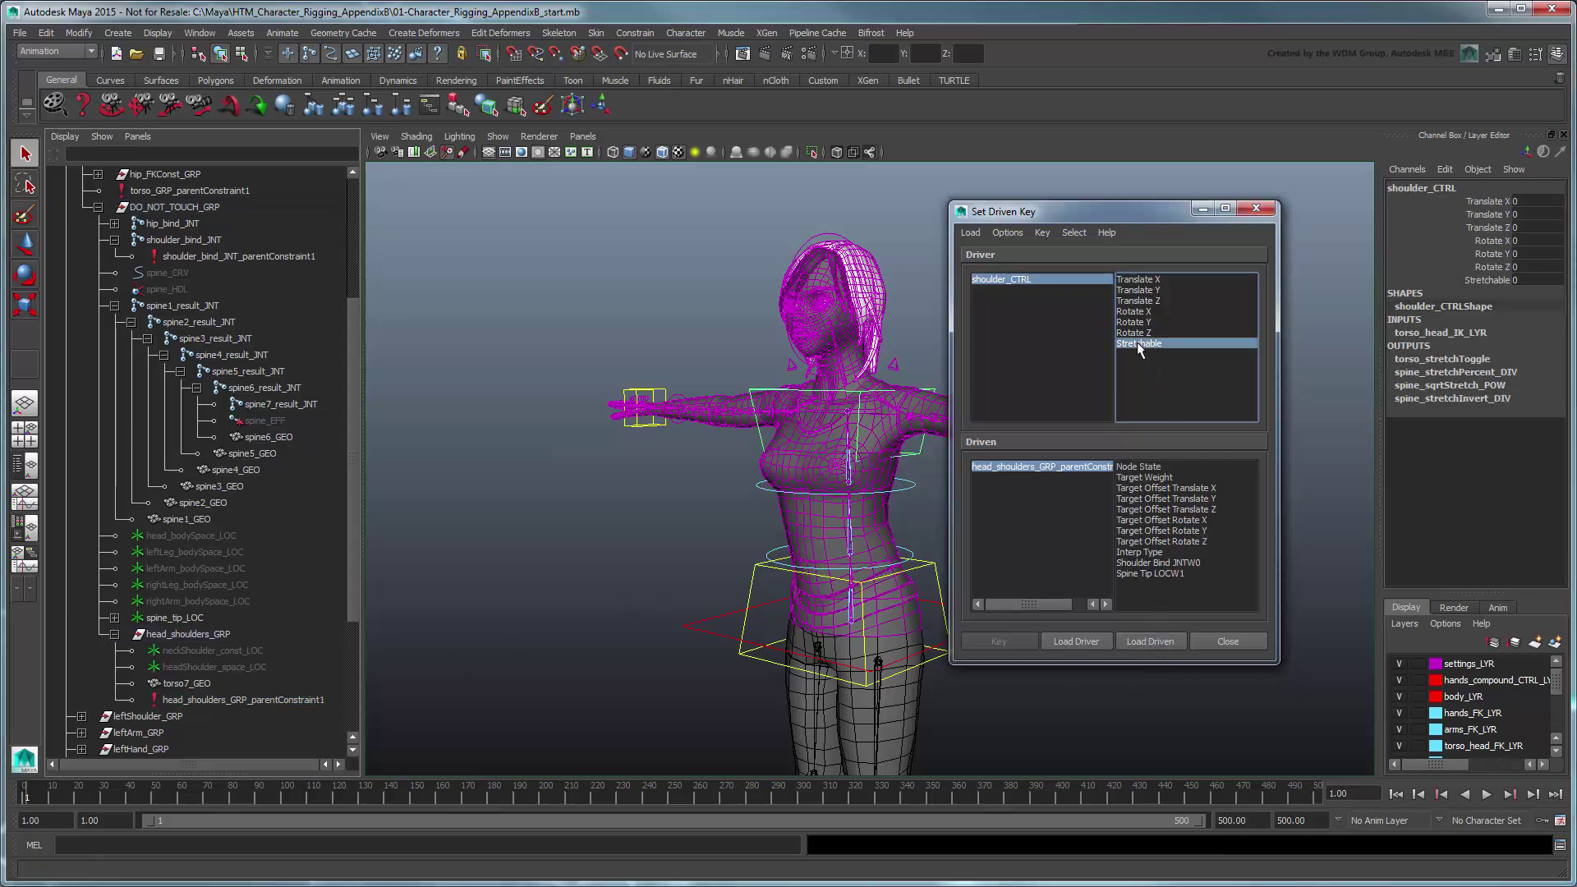
{"action": "left_click", "coordinate": [1109, 465]}
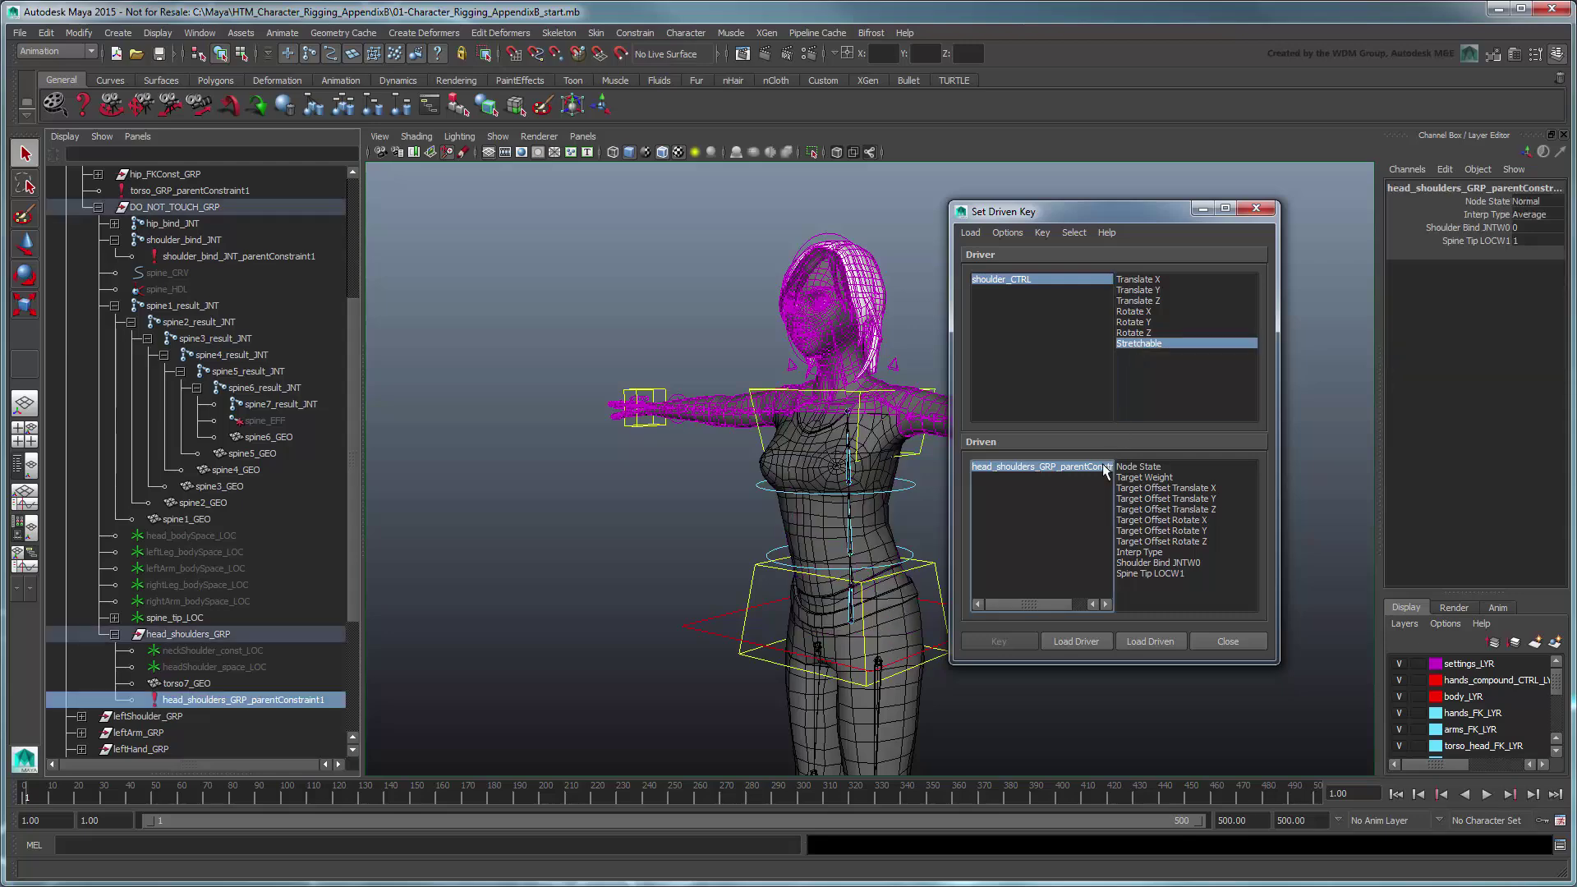
{"action": "left_click", "coordinate": [1195, 565]}
{"action": "left_click", "coordinate": [1195, 575], "text": "shift"}
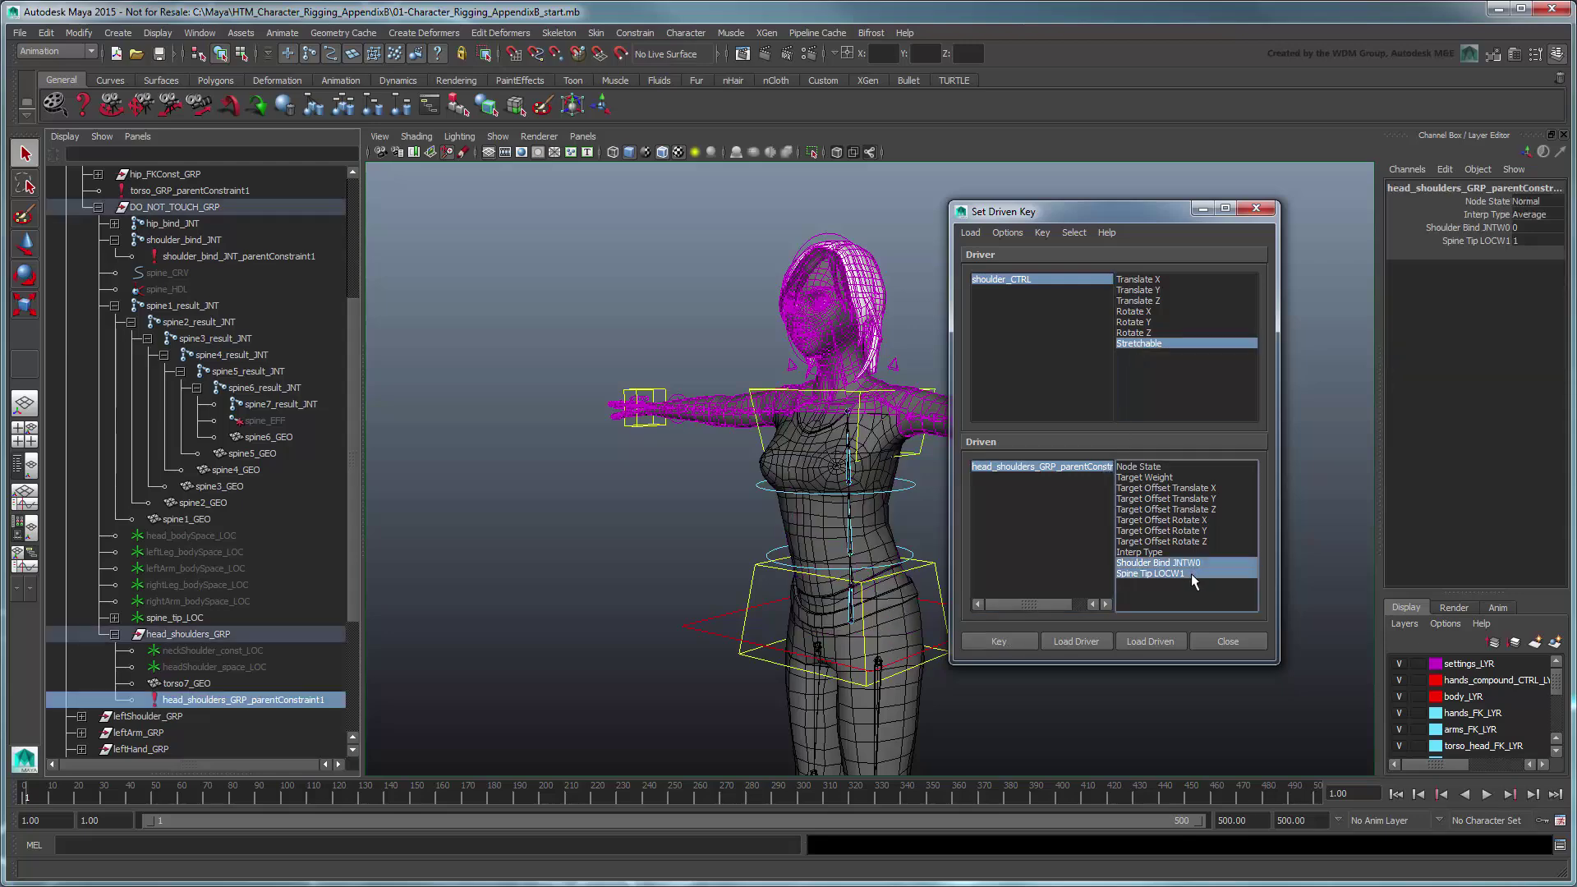
{"action": "left_click", "coordinate": [997, 641]}
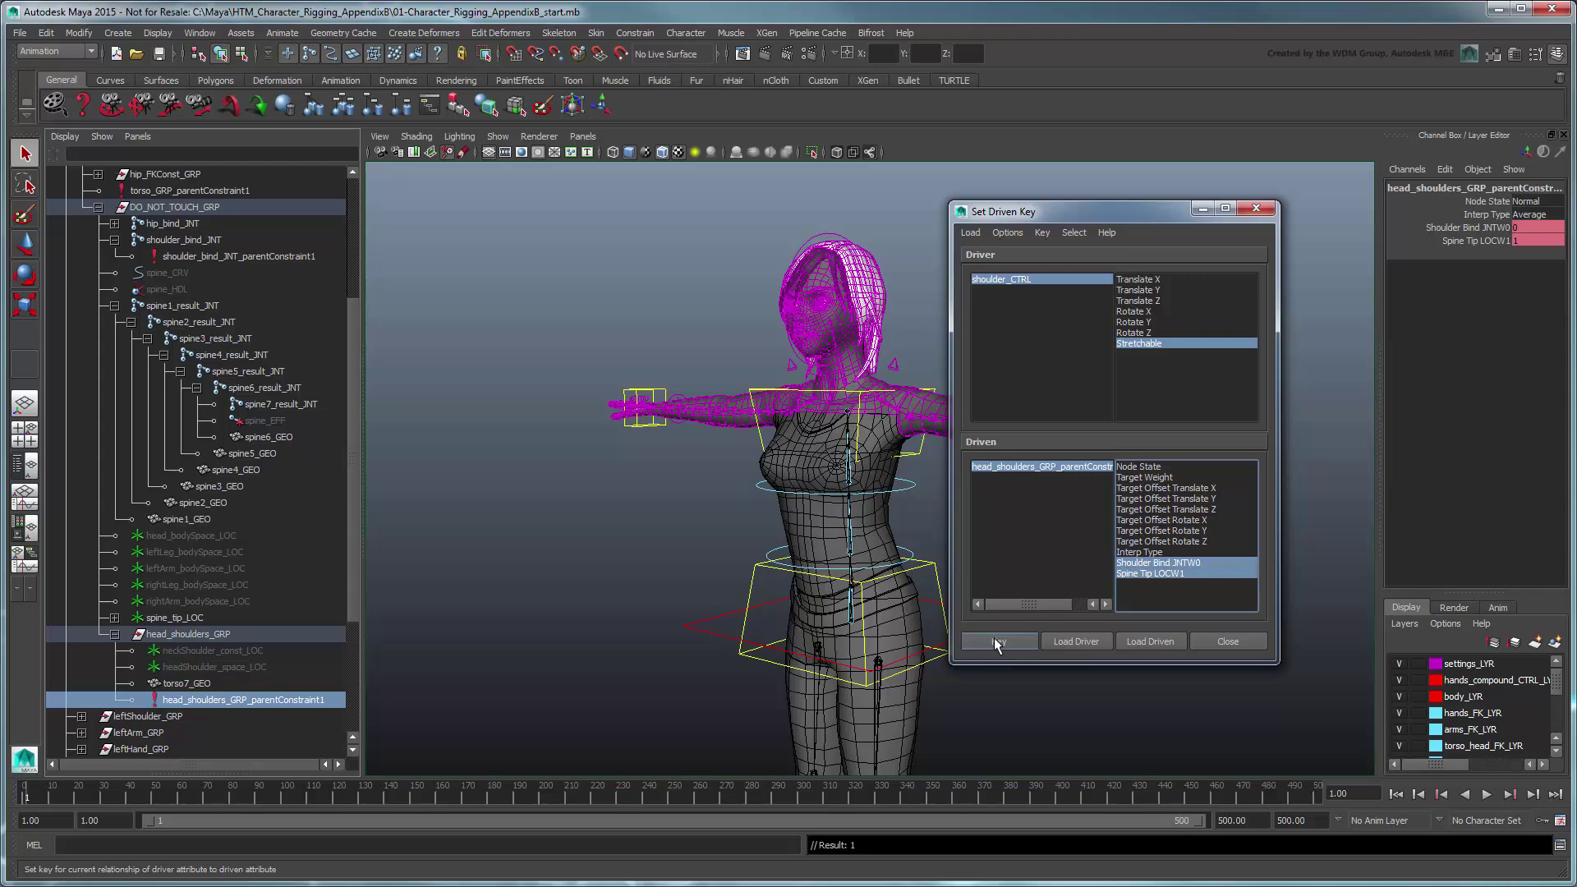
Change Stretchable, then key Shoulder Bind weight 1 and Spine Tip weight 0.
{"action": "left_click", "coordinate": [1018, 280]}
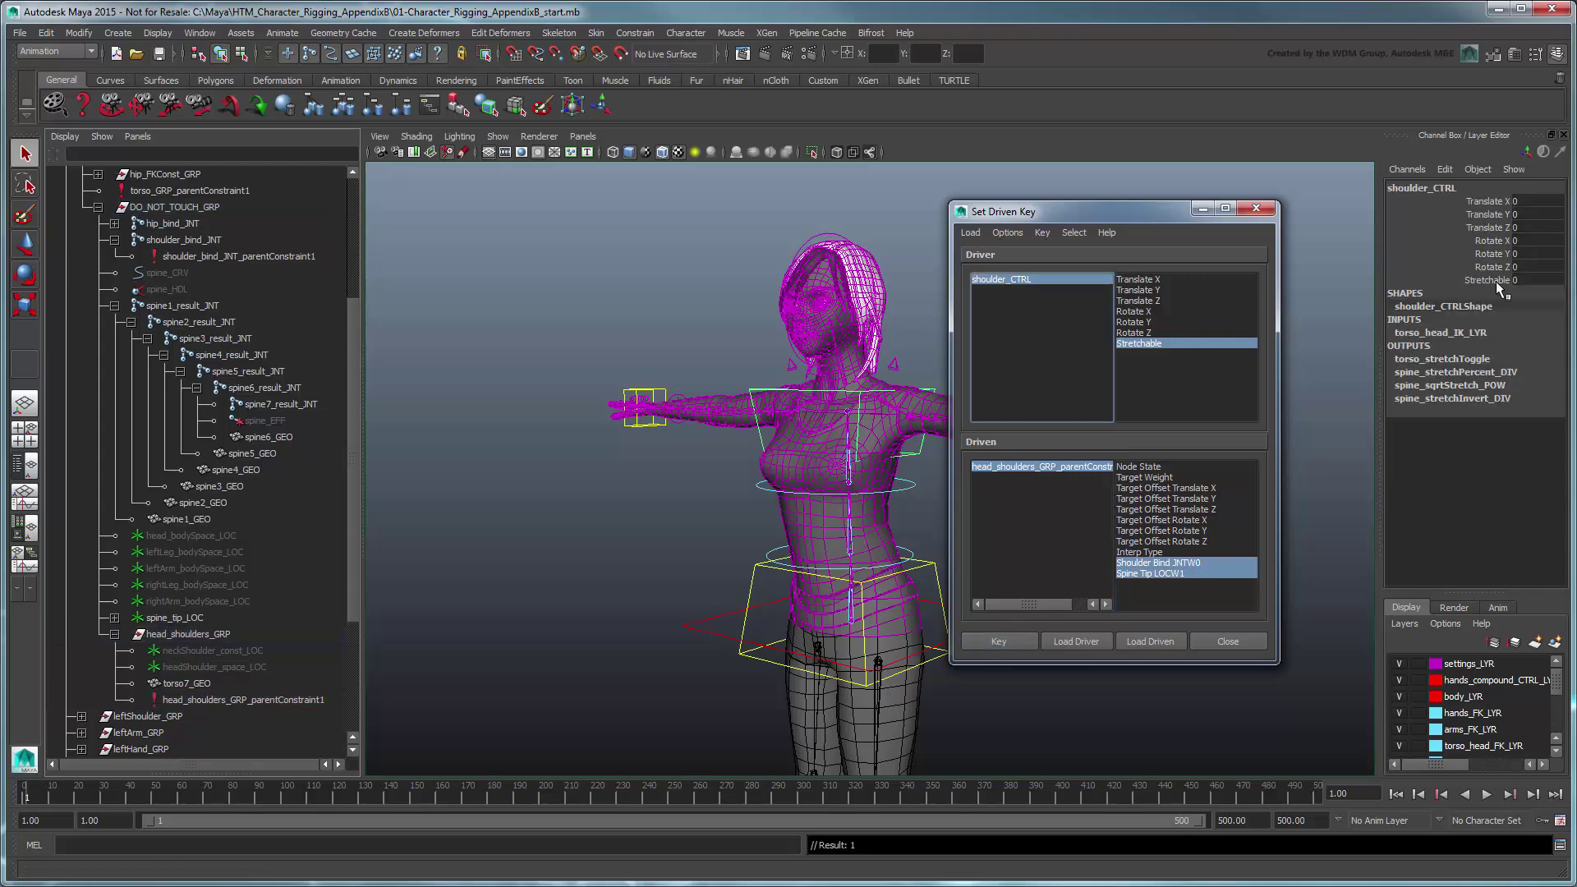
{"action": "left_click", "coordinate": [1548, 280]}
{"action": "key", "text": "Return"}
{"action": "left_click", "coordinate": [1091, 468]}
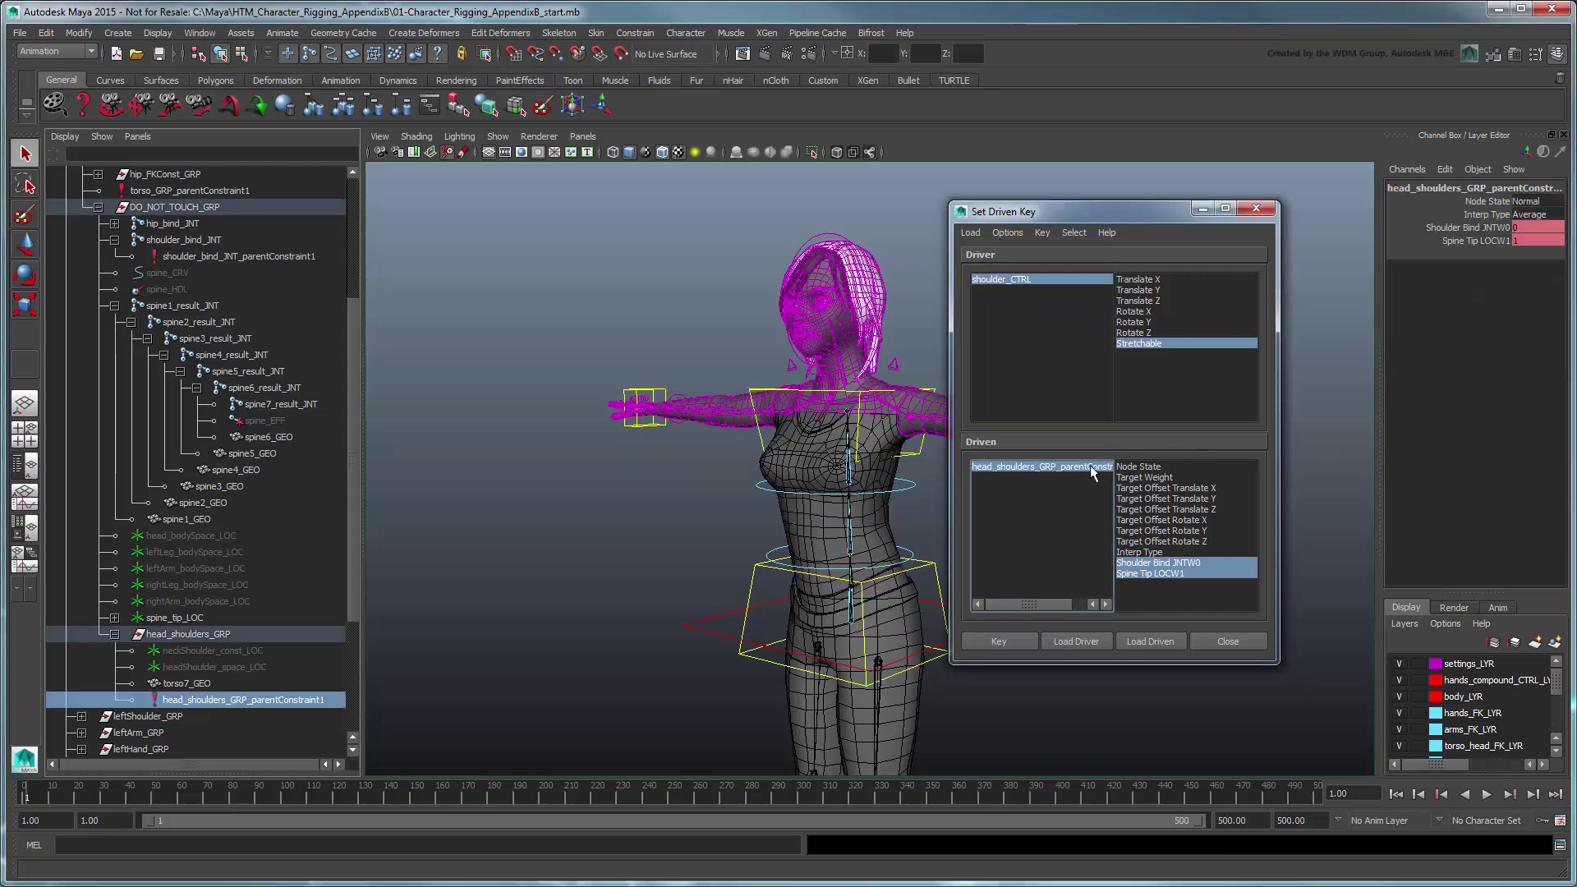
{"action": "left_click", "coordinate": [1534, 228]}
{"action": "type", "text": "1"}
{"action": "key", "text": "Tab"}
{"action": "type", "text": "0"}
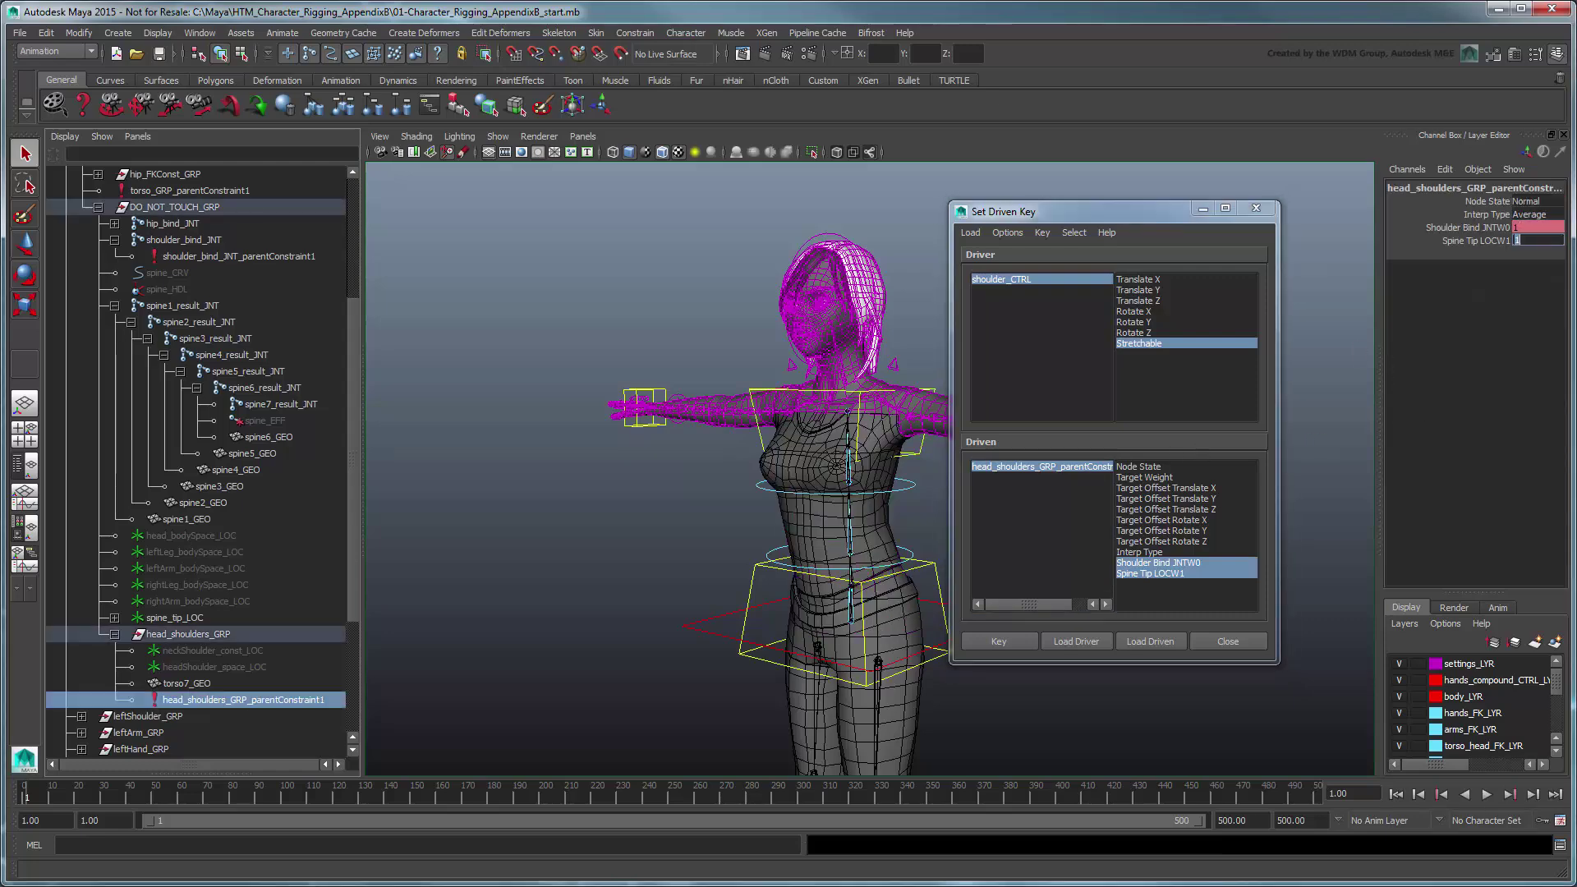
{"action": "left_click", "coordinate": [1015, 643]}
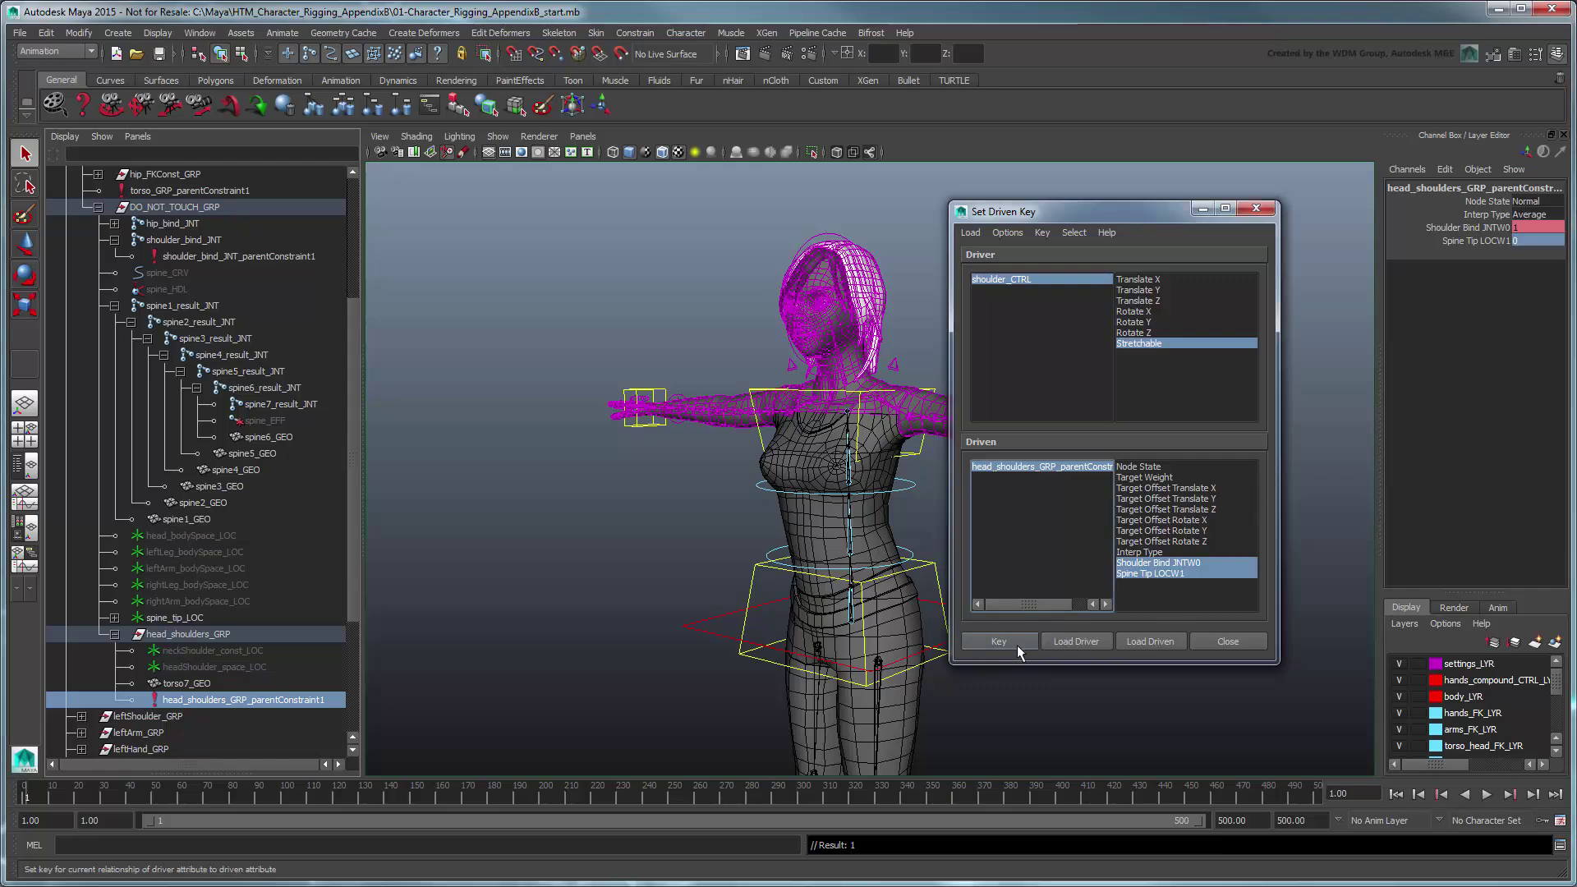
Move shoulder_CTRL and set Stretchable to 0 to test the head follow.
{"action": "left_click", "coordinate": [1227, 641]}
{"action": "left_click", "coordinate": [909, 460]}
{"action": "key", "text": "w"}
{"action": "left_click_drag", "start_coordinate": [838, 386], "coordinate": [1011, 275]}
{"action": "left_click", "coordinate": [1526, 280]}
{"action": "type", "text": "0"}
{"action": "key", "text": "Return"}
Test-rotate shoulder_CTRL, undo back to the upright rest pose, and zoom out to the full character.
{"action": "key", "text": "e"}
{"action": "left_click", "coordinate": [1034, 282]}
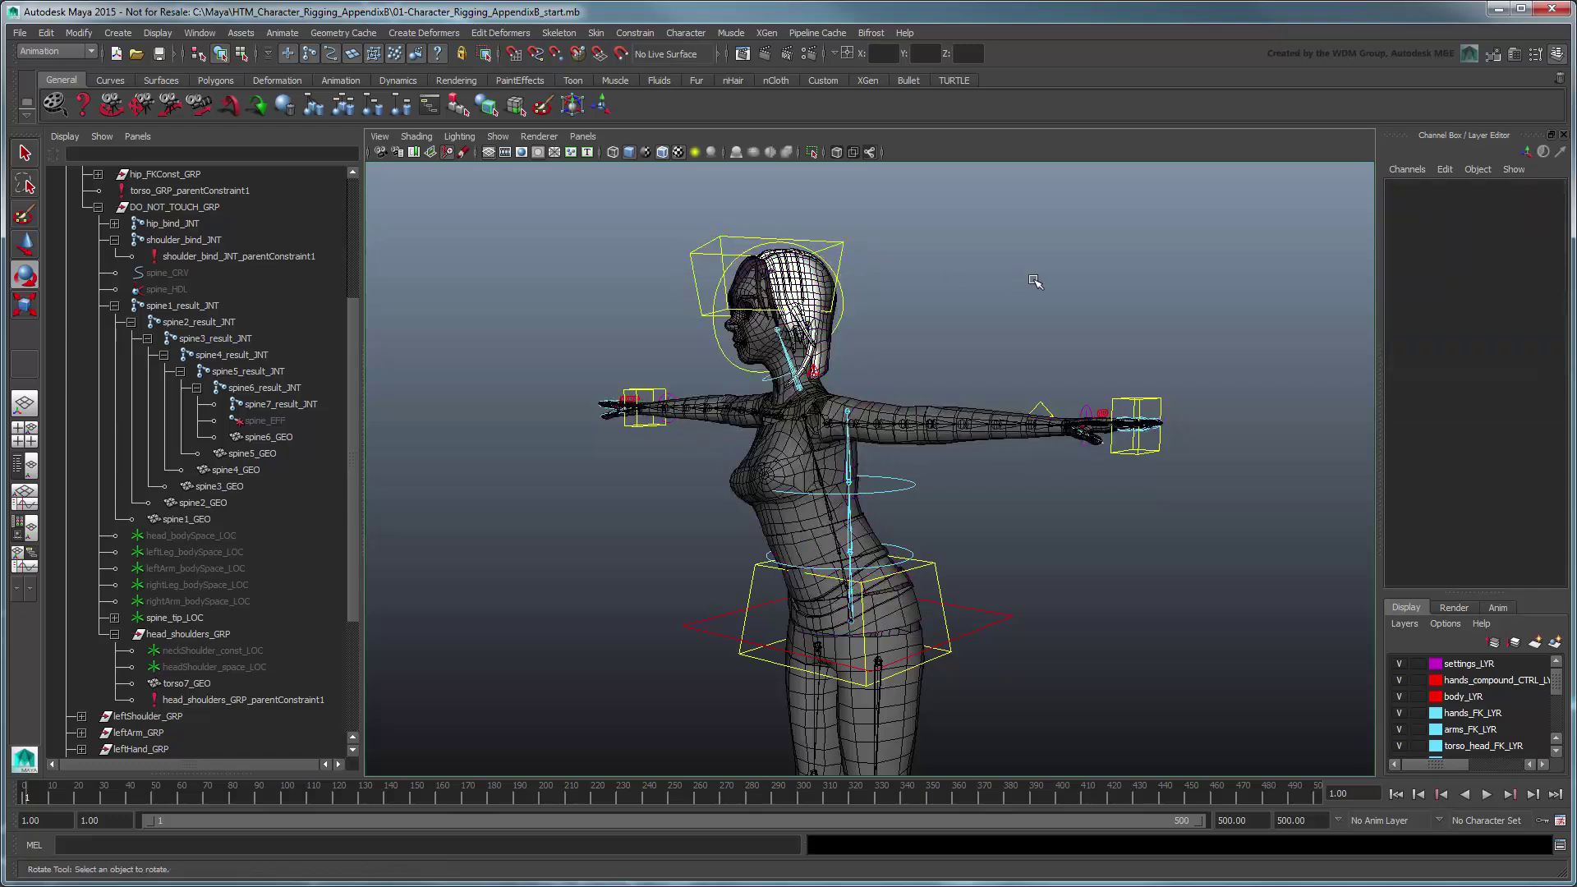
{"action": "key", "text": "ctrl+z"}
{"action": "key", "text": "ctrl+z"}
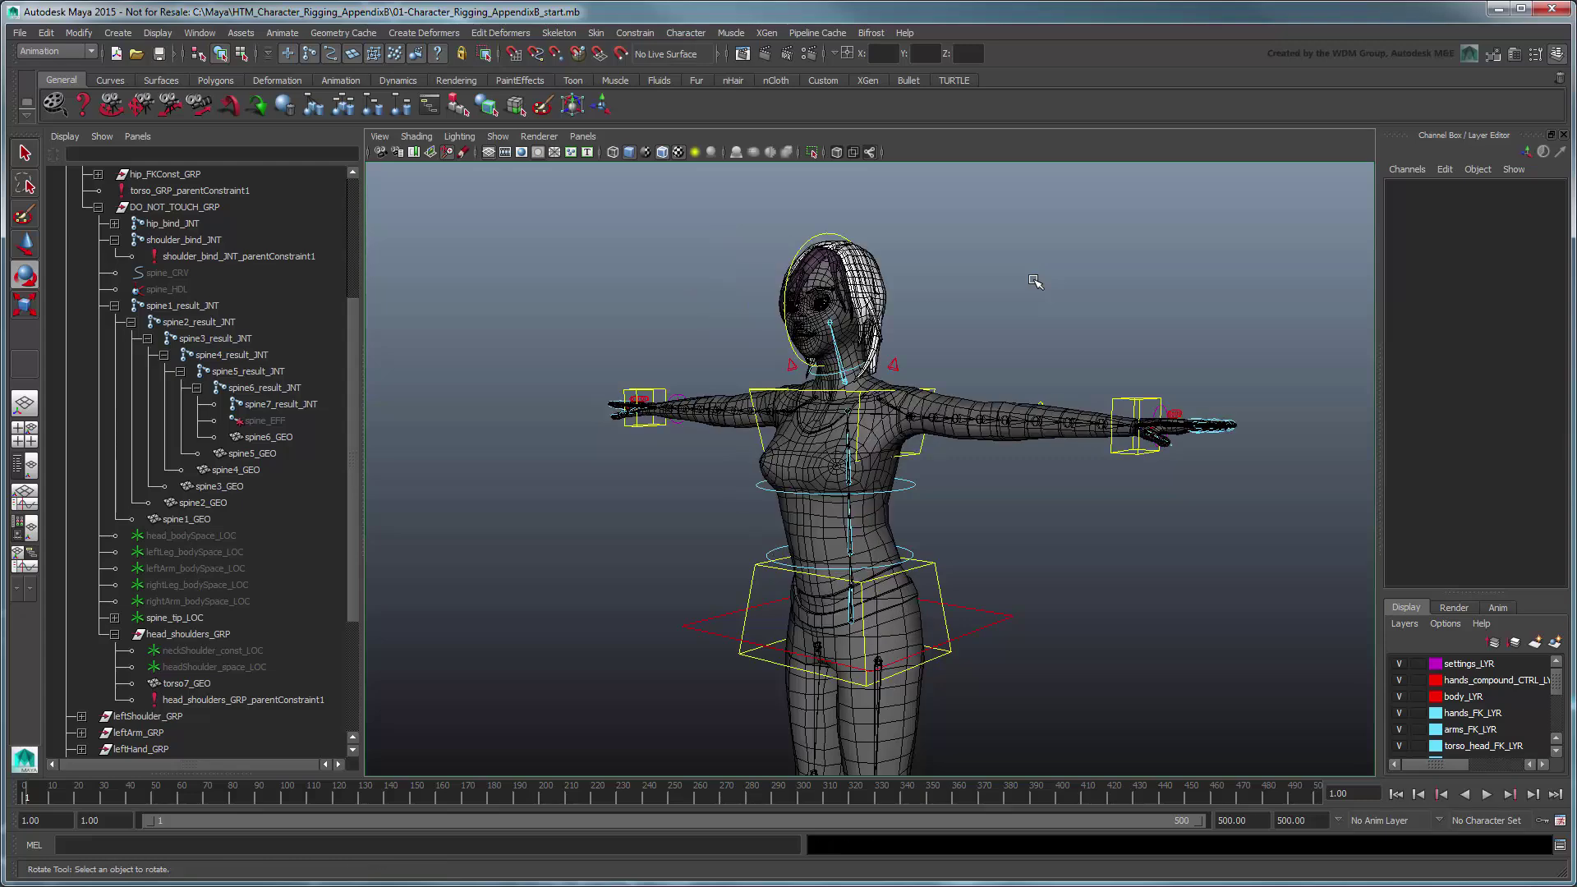
{"action": "key", "text": "q"}
{"action": "scroll", "coordinate": [1035, 283], "scroll_direction": "down", "scroll_amount": 4}
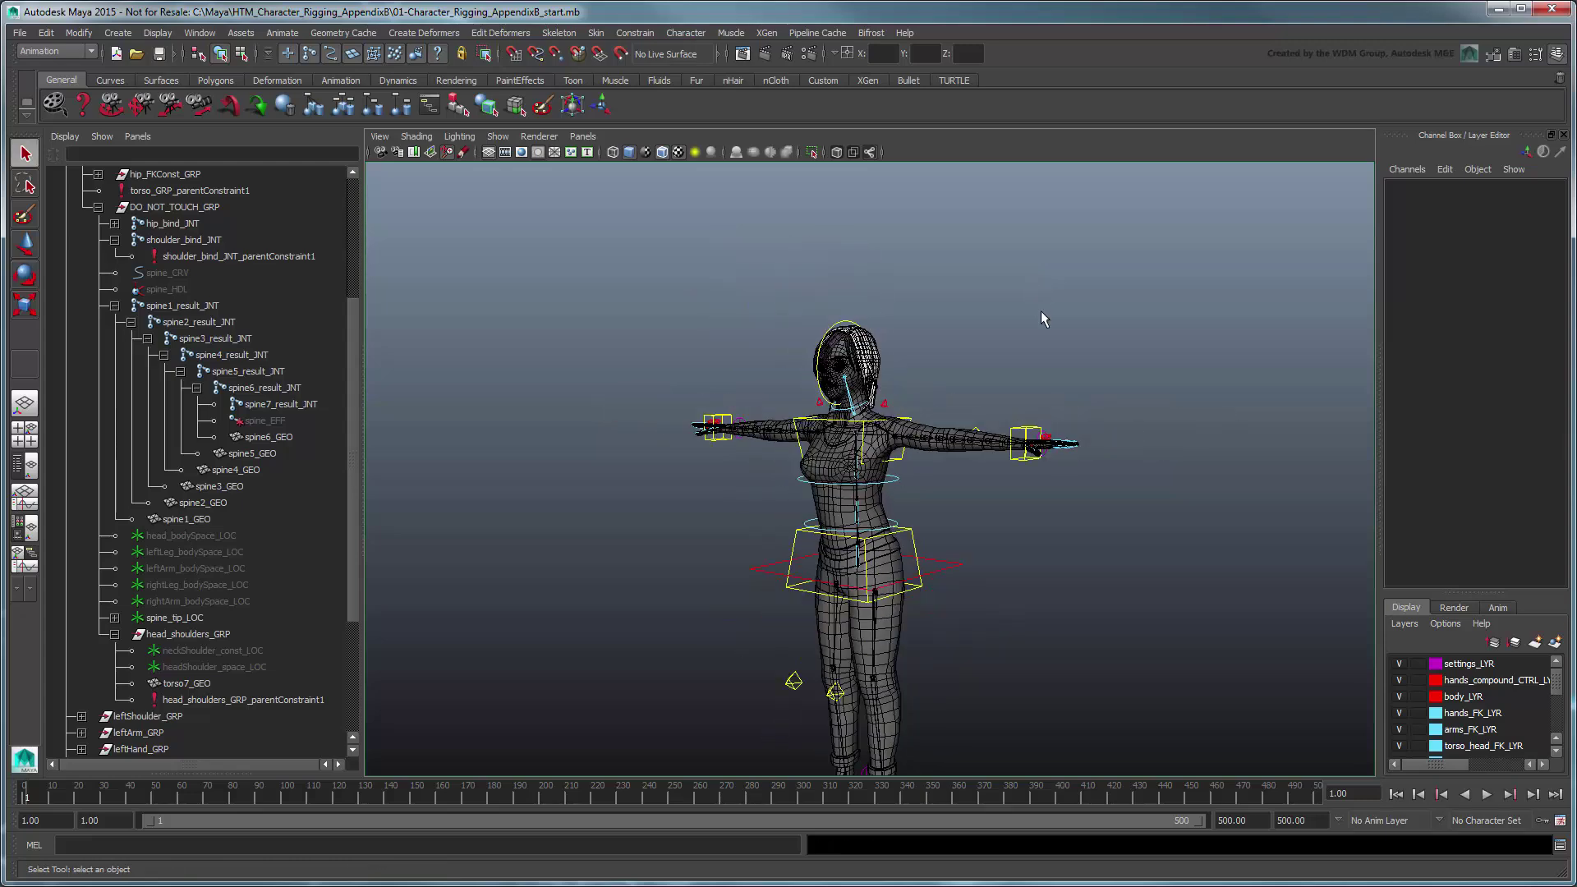
{"action": "middle_click_drag", "start_coordinate": [1043, 341], "coordinate": [1055, 243], "text": "alt"}
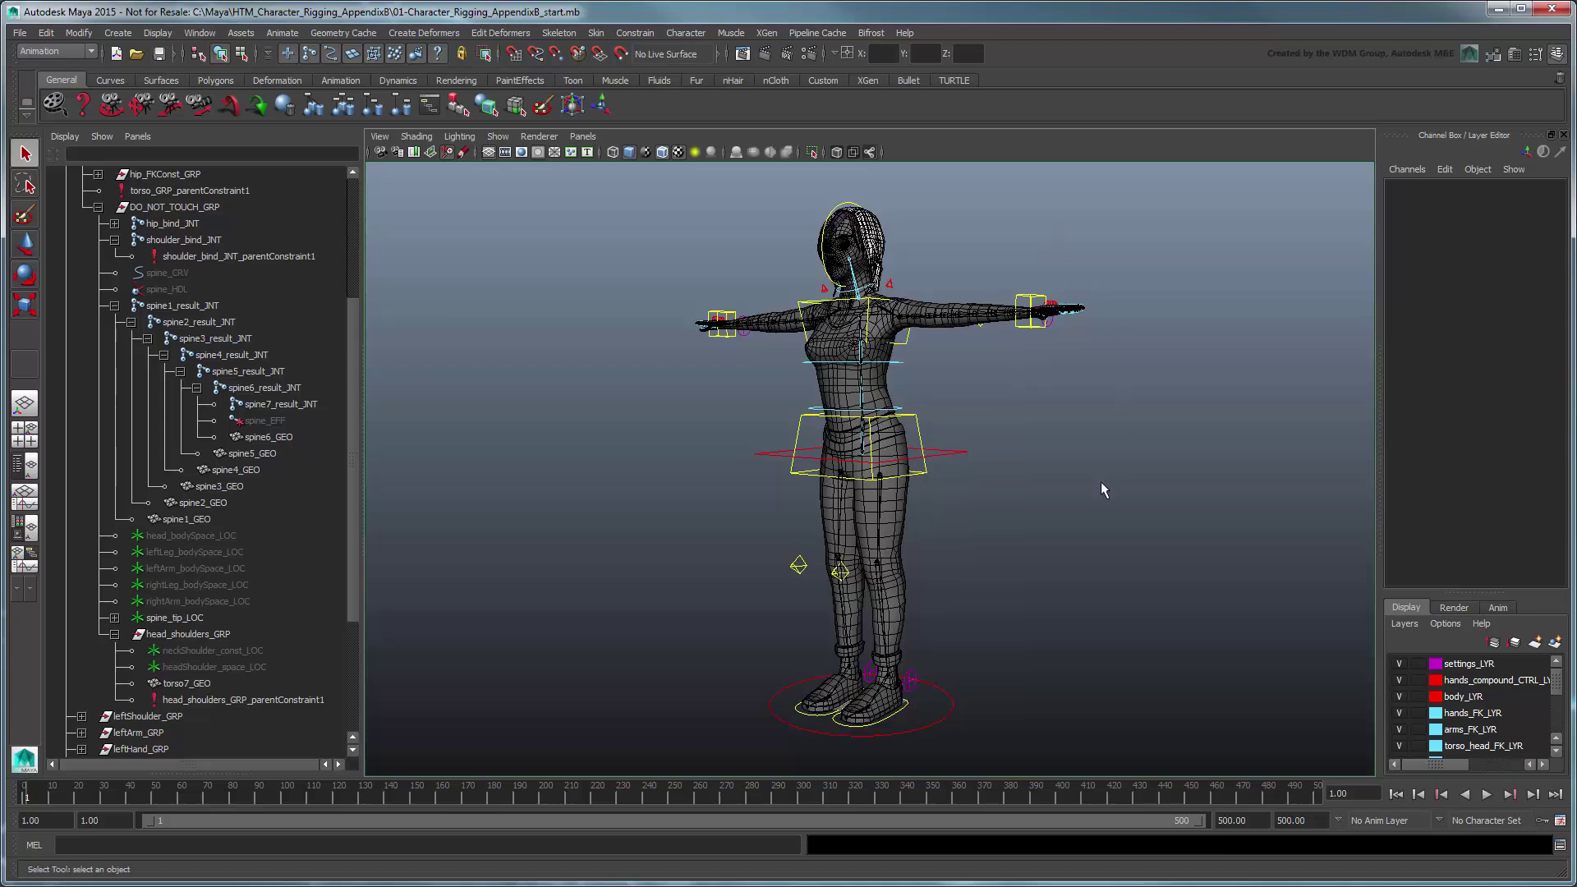